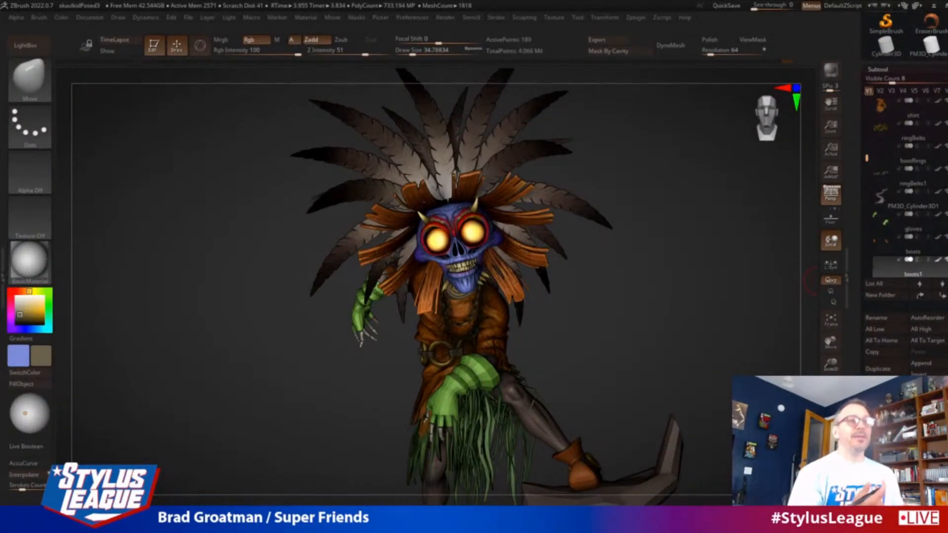
Examine the feathered skull character and the green-skinned swordsman from the front, side and back.
{"action": "mouse_move", "coordinate": [680, 350]}
{"action": "left_mouse_down"}
{"action": "mouse_move", "coordinate": [701, 321]}
{"action": "mouse_move", "coordinate": [658, 279]}
{"action": "mouse_move", "coordinate": [680, 282]}
{"action": "mouse_move", "coordinate": [677, 271]}
{"action": "mouse_move", "coordinate": [668, 279]}
{"action": "left_mouse_up"}
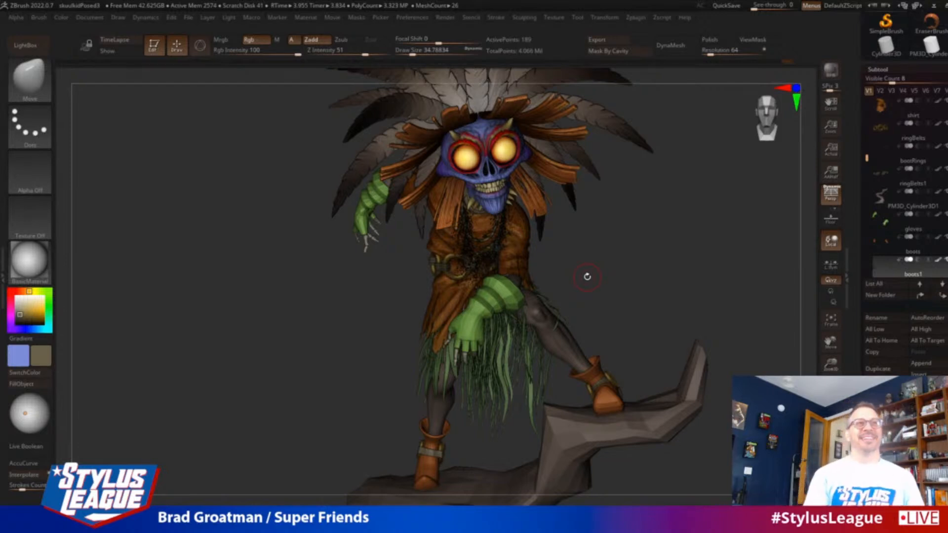
{"action": "left_click_drag", "start_coordinate": [707, 270], "coordinate": [715, 323]}
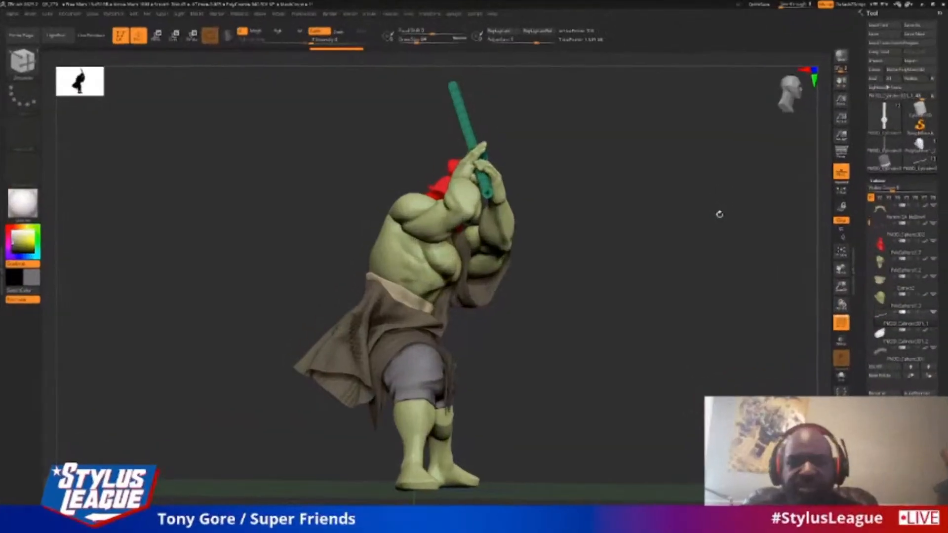
{"action": "left_click_drag", "start_coordinate": [735, 223], "coordinate": [627, 289]}
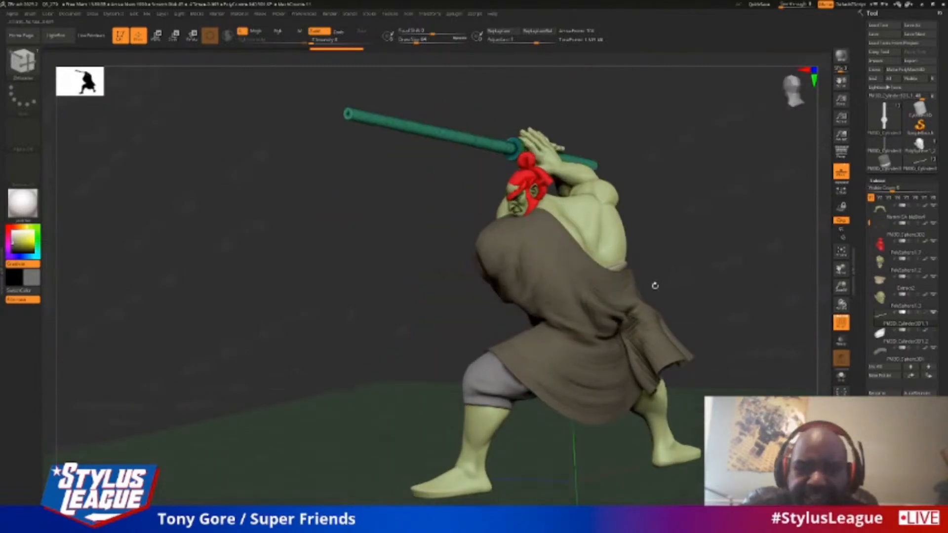
{"action": "left_click_drag", "start_coordinate": [842, 289], "coordinate": [850, 315]}
{"action": "left_click_drag", "start_coordinate": [841, 270], "coordinate": [727, 171]}
{"action": "left_click_drag", "start_coordinate": [723, 221], "coordinate": [625, 228]}
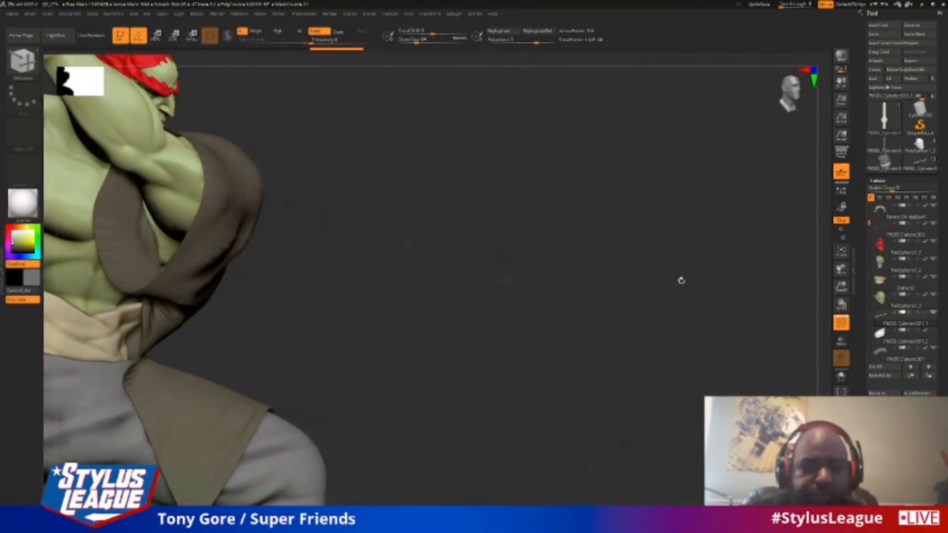
{"action": "key", "text": "f"}
{"action": "key", "text": "f"}
{"action": "left_click_drag", "start_coordinate": [671, 314], "coordinate": [601, 384]}
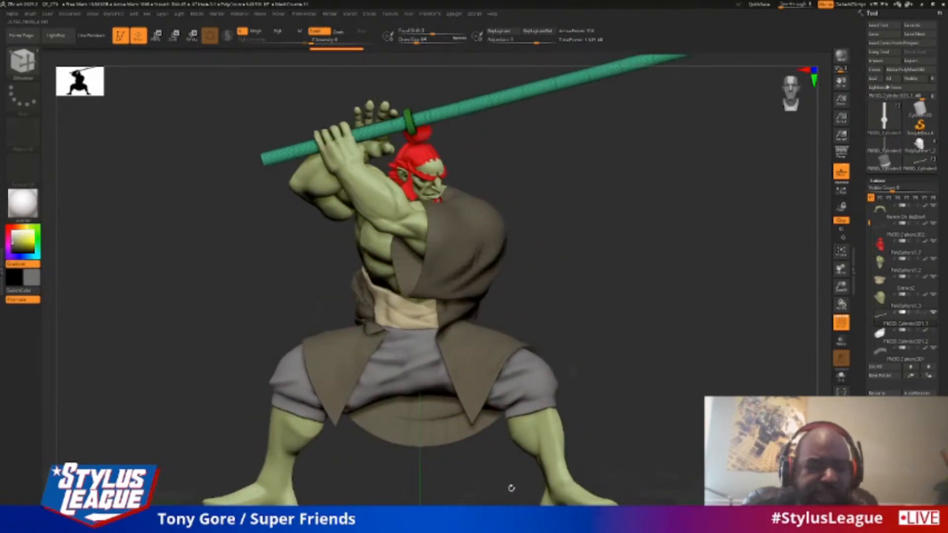
Bring up the reference board over the swordsman and examine its images, including the red-bearded warrior artwork with gold jewelry.
{"action": "key", "text": "super"}
{"action": "left_click", "coordinate": [579, 521]}
{"action": "scroll", "coordinate": [235, 328], "scroll_direction": "up", "scroll_amount": 4}
{"action": "middle_click_drag", "start_coordinate": [252, 269], "coordinate": [238, 360]}
{"action": "scroll", "coordinate": [223, 372], "scroll_direction": "down", "scroll_amount": 6}
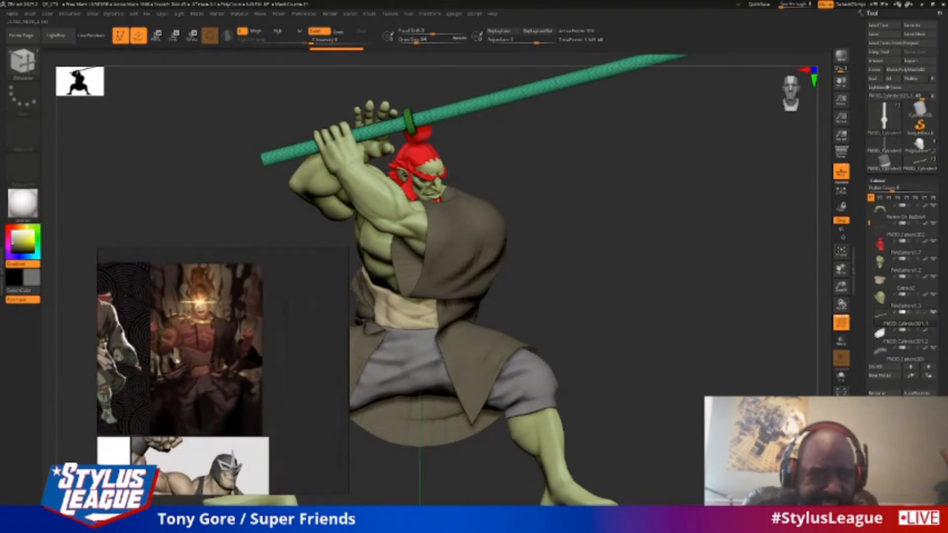
{"action": "middle_click_drag", "start_coordinate": [177, 361], "coordinate": [286, 286]}
{"action": "middle_click_drag", "start_coordinate": [156, 381], "coordinate": [172, 392]}
{"action": "scroll", "coordinate": [247, 352], "scroll_direction": "up", "scroll_amount": 6}
{"action": "scroll", "coordinate": [217, 353], "scroll_direction": "up", "scroll_amount": 3}
{"action": "scroll", "coordinate": [218, 345], "scroll_direction": "down", "scroll_amount": 7}
{"action": "middle_click_drag", "start_coordinate": [102, 268], "coordinate": [249, 379]}
{"action": "scroll", "coordinate": [249, 378], "scroll_direction": "up", "scroll_amount": 4}
{"action": "middle_click_drag", "start_coordinate": [242, 262], "coordinate": [211, 354]}
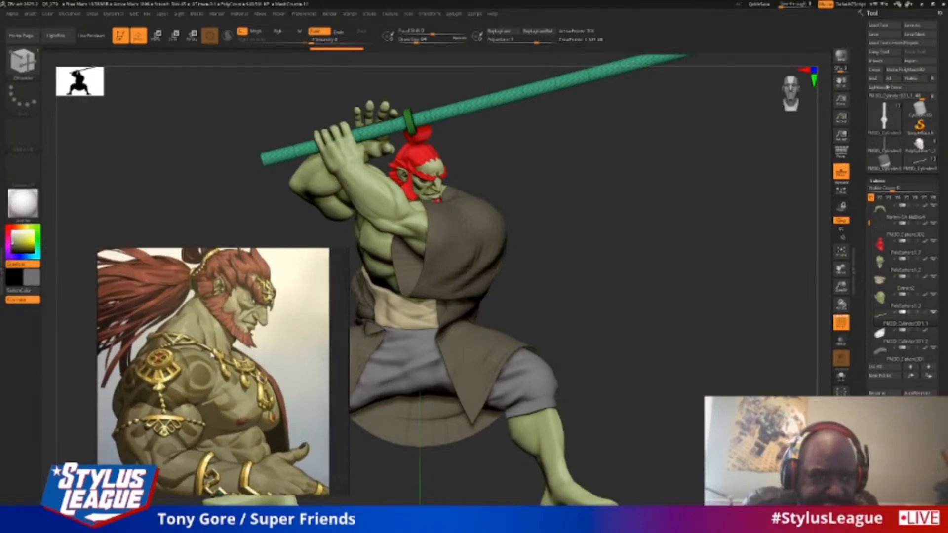
{"action": "scroll", "coordinate": [211, 355], "scroll_direction": "up", "scroll_amount": 2}
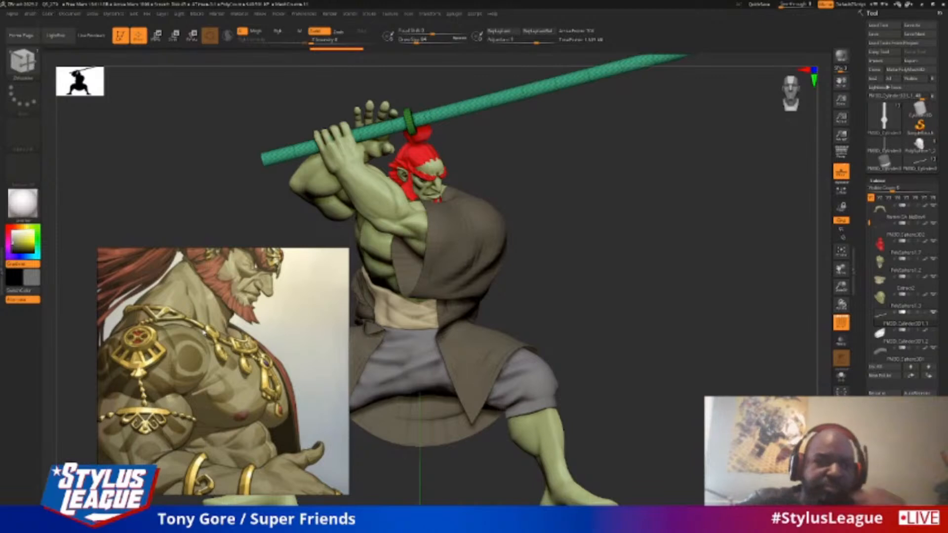
{"action": "scroll", "coordinate": [203, 332], "scroll_direction": "down", "scroll_amount": 2}
{"action": "scroll", "coordinate": [223, 372], "scroll_direction": "down", "scroll_amount": 3}
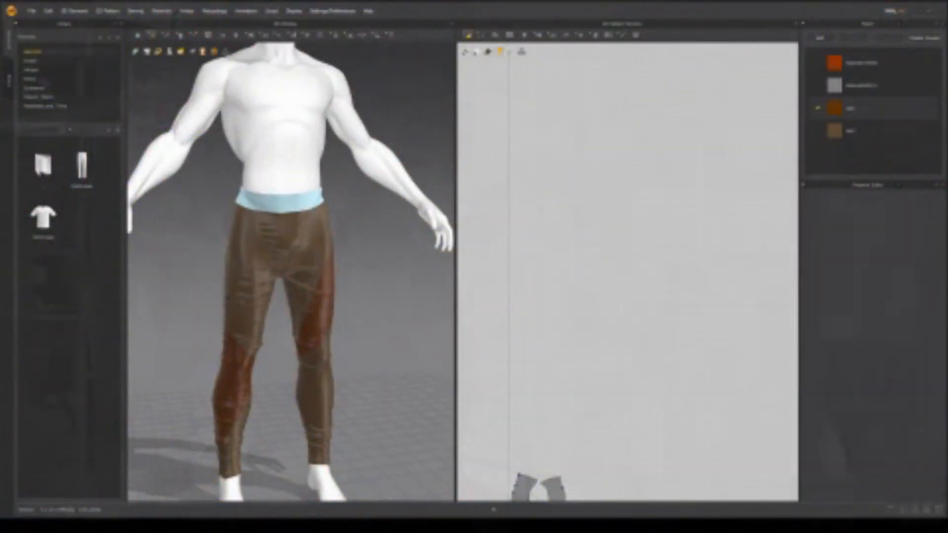
Examine the brown trousers on the pointed-ear avatar, and the trouser variants beside the tunic figure in ZBrush.
{"action": "scroll", "coordinate": [290, 272], "scroll_direction": "down", "scroll_amount": 3}
{"action": "mouse_move", "coordinate": [403, 329]}
{"action": "right_mouse_down"}
{"action": "mouse_move", "coordinate": [348, 324]}
{"action": "mouse_move", "coordinate": [412, 328]}
{"action": "mouse_move", "coordinate": [360, 328]}
{"action": "mouse_move", "coordinate": [390, 339]}
{"action": "right_mouse_up"}
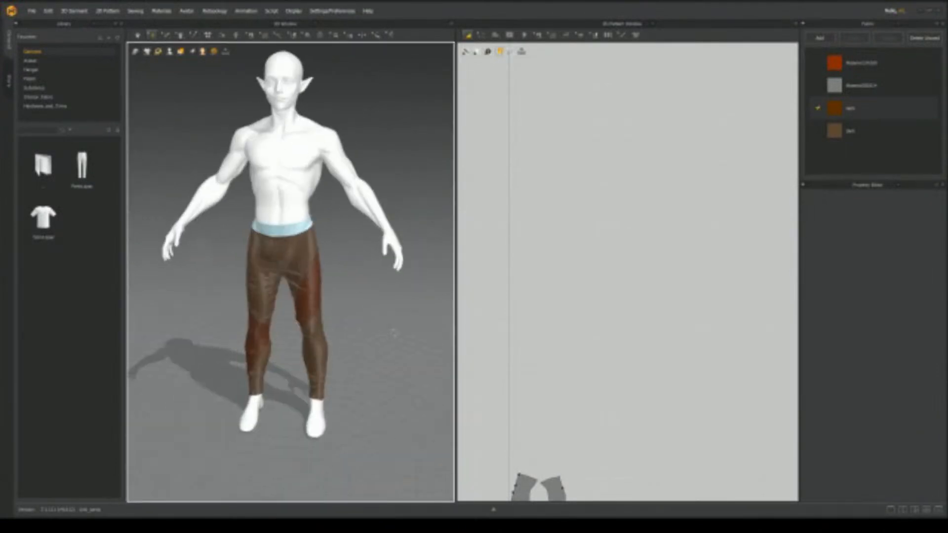
{"action": "scroll", "coordinate": [388, 343], "scroll_direction": "up", "scroll_amount": 6}
{"action": "scroll", "coordinate": [382, 341], "scroll_direction": "down", "scroll_amount": 2}
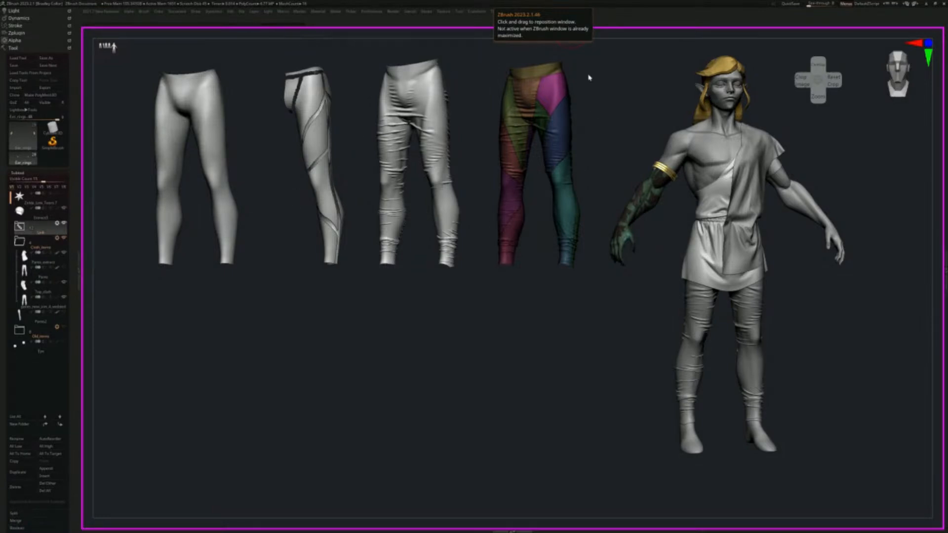
{"action": "mouse_move", "coordinate": [860, 339]}
{"action": "left_mouse_down"}
{"action": "mouse_move", "coordinate": [847, 347]}
{"action": "mouse_move", "coordinate": [873, 349]}
{"action": "mouse_move", "coordinate": [868, 341]}
{"action": "mouse_move", "coordinate": [849, 347]}
{"action": "left_mouse_up"}
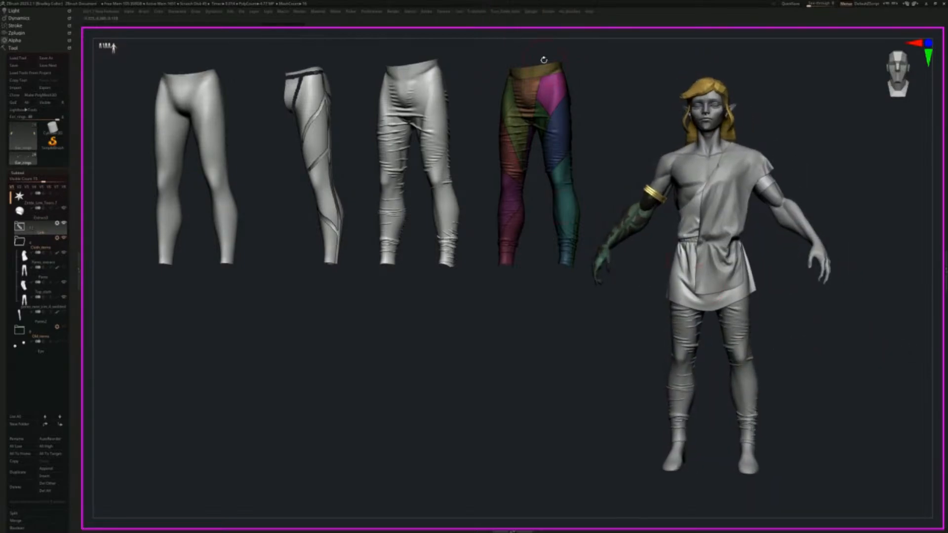
{"action": "left_click_drag", "start_coordinate": [598, 136], "coordinate": [621, 145], "text": "alt"}
{"action": "mouse_move", "coordinate": [848, 386]}
{"action": "left_mouse_down"}
{"action": "mouse_move", "coordinate": [808, 377]}
{"action": "mouse_move", "coordinate": [839, 352]}
{"action": "mouse_move", "coordinate": [843, 310]}
{"action": "mouse_move", "coordinate": [837, 317]}
{"action": "mouse_move", "coordinate": [864, 364]}
{"action": "mouse_move", "coordinate": [874, 292]}
{"action": "mouse_move", "coordinate": [895, 308]}
{"action": "mouse_move", "coordinate": [876, 312]}
{"action": "mouse_move", "coordinate": [869, 324]}
{"action": "mouse_move", "coordinate": [860, 299]}
{"action": "mouse_move", "coordinate": [847, 383]}
{"action": "mouse_move", "coordinate": [867, 436]}
{"action": "mouse_move", "coordinate": [853, 433]}
{"action": "mouse_move", "coordinate": [856, 394]}
{"action": "left_mouse_up"}
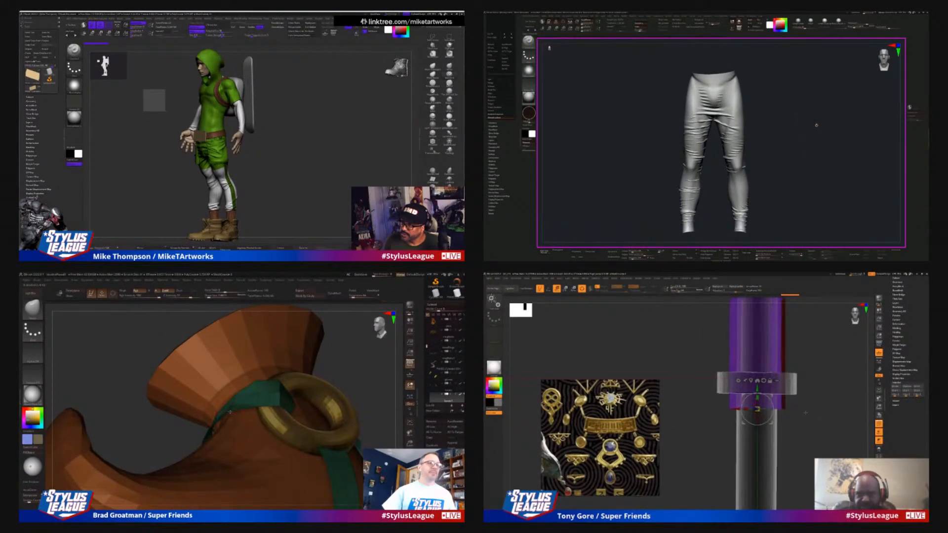
{"action": "left_click_drag", "start_coordinate": [804, 109], "coordinate": [806, 114], "text": "alt"}
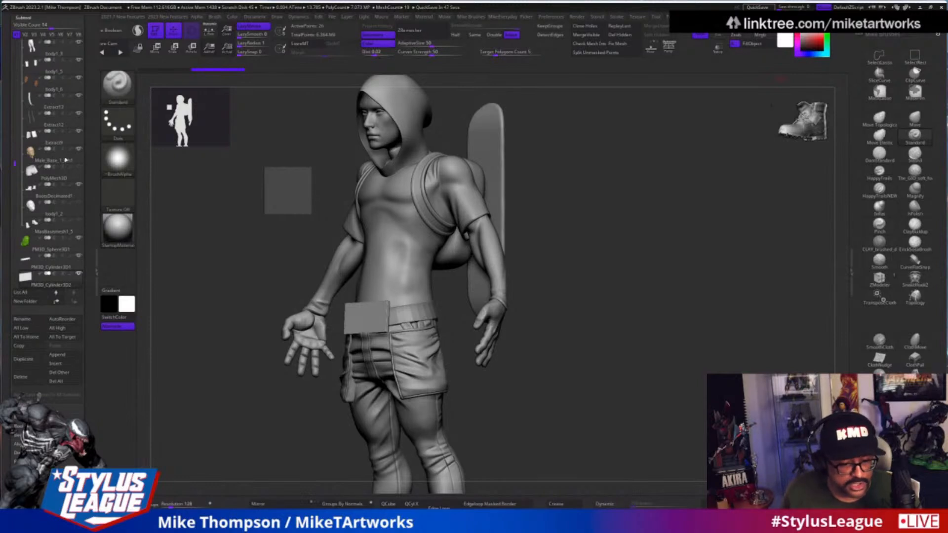
Turn on the painted colors for all subtools and examine the hooded figure, its backpack and board from all sides.
{"action": "left_click", "coordinate": [71, 64], "text": "shift"}
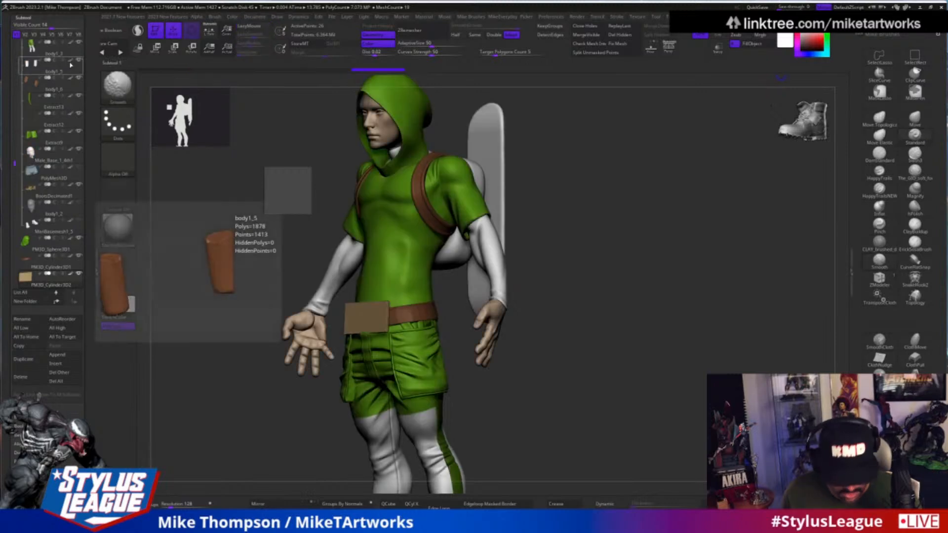
{"action": "left_click_drag", "start_coordinate": [598, 328], "coordinate": [597, 261]}
{"action": "left_click_drag", "start_coordinate": [567, 337], "coordinate": [439, 368]}
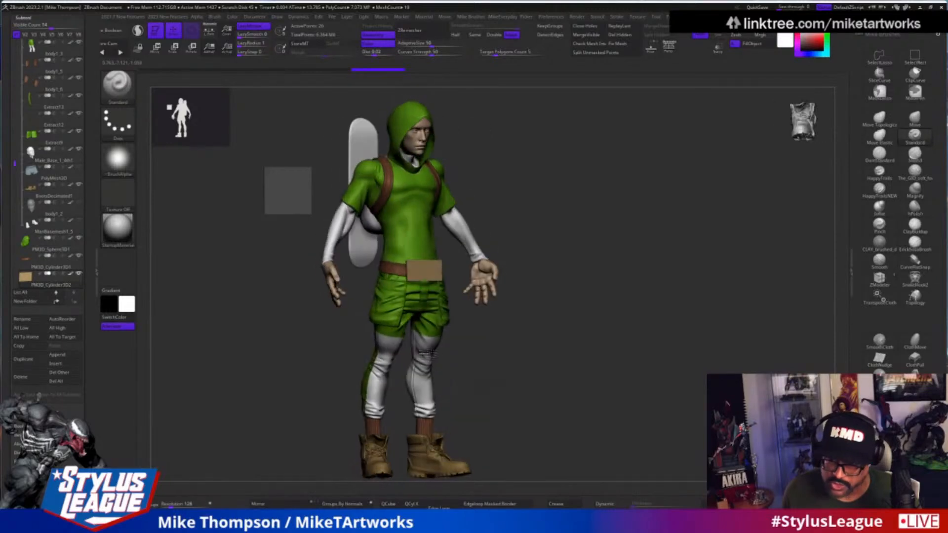
{"action": "left_click_drag", "start_coordinate": [496, 348], "coordinate": [476, 347]}
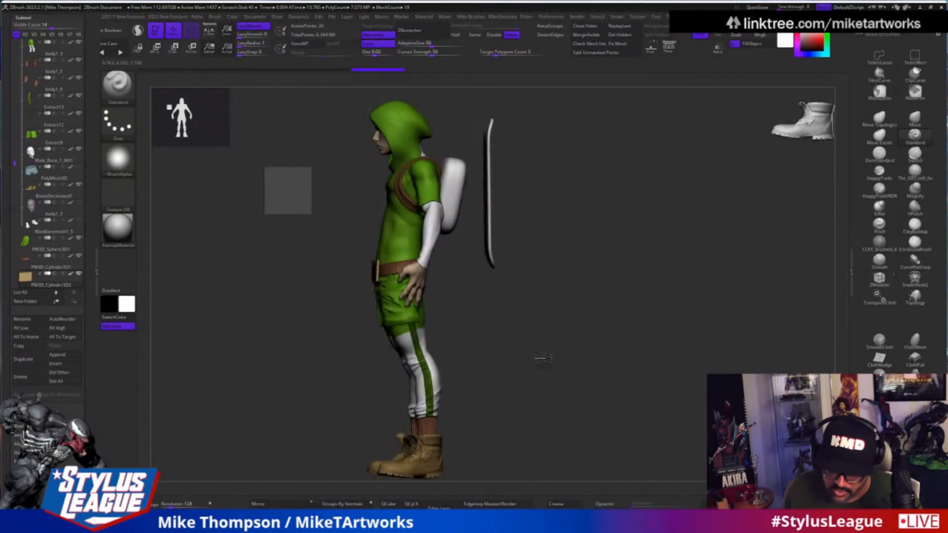
{"action": "left_click_drag", "start_coordinate": [528, 355], "coordinate": [567, 312]}
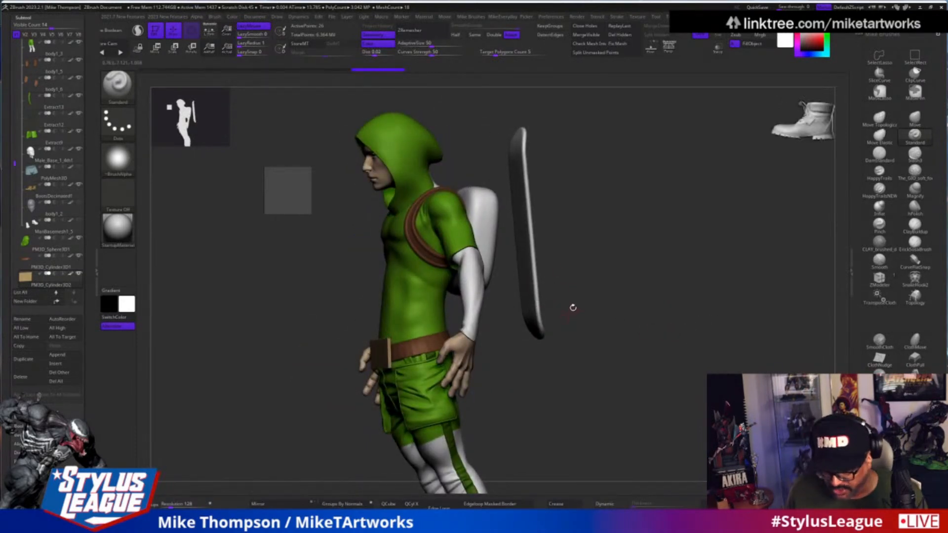
{"action": "mouse_move", "coordinate": [593, 312]}
{"action": "left_mouse_down"}
{"action": "mouse_move", "coordinate": [608, 322]}
{"action": "mouse_move", "coordinate": [587, 323]}
{"action": "left_mouse_up"}
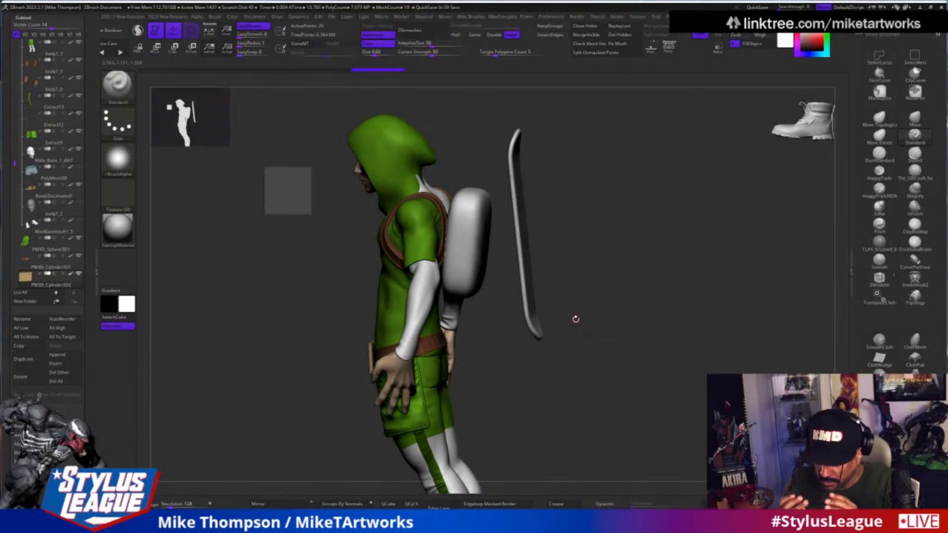
{"action": "left_click_drag", "start_coordinate": [539, 299], "coordinate": [519, 302]}
{"action": "left_click_drag", "start_coordinate": [682, 255], "coordinate": [588, 250]}
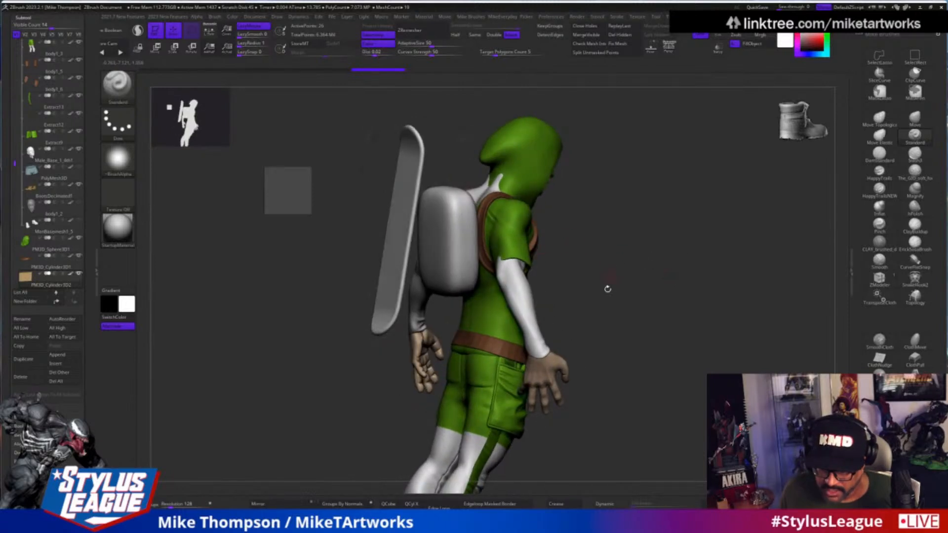
{"action": "left_click_drag", "start_coordinate": [674, 351], "coordinate": [554, 316]}
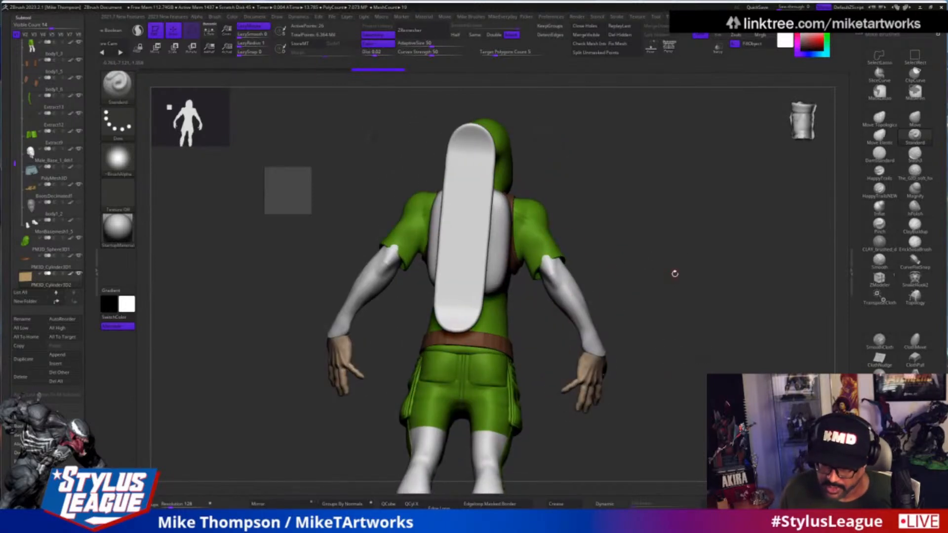
{"action": "mouse_move", "coordinate": [701, 294]}
{"action": "left_mouse_down"}
{"action": "mouse_move", "coordinate": [660, 318]}
{"action": "mouse_move", "coordinate": [654, 292]}
{"action": "mouse_move", "coordinate": [650, 322]}
{"action": "left_mouse_up"}
{"action": "mouse_move", "coordinate": [632, 364]}
{"action": "left_mouse_down", "text": "alt"}
{"action": "mouse_move", "coordinate": [622, 302]}
{"action": "mouse_move", "coordinate": [648, 328]}
{"action": "mouse_move", "coordinate": [662, 321]}
{"action": "mouse_move", "coordinate": [650, 348]}
{"action": "mouse_move", "coordinate": [609, 347]}
{"action": "mouse_move", "coordinate": [620, 386]}
{"action": "mouse_move", "coordinate": [704, 370]}
{"action": "mouse_move", "coordinate": [601, 393]}
{"action": "mouse_move", "coordinate": [600, 383]}
{"action": "left_mouse_up", "text": "alt"}
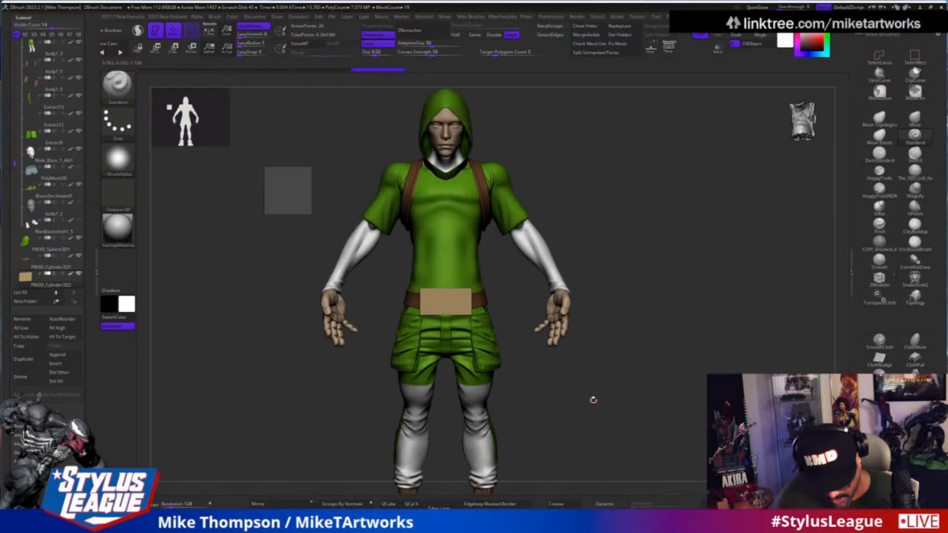
{"action": "left_click_drag", "start_coordinate": [624, 411], "coordinate": [629, 419]}
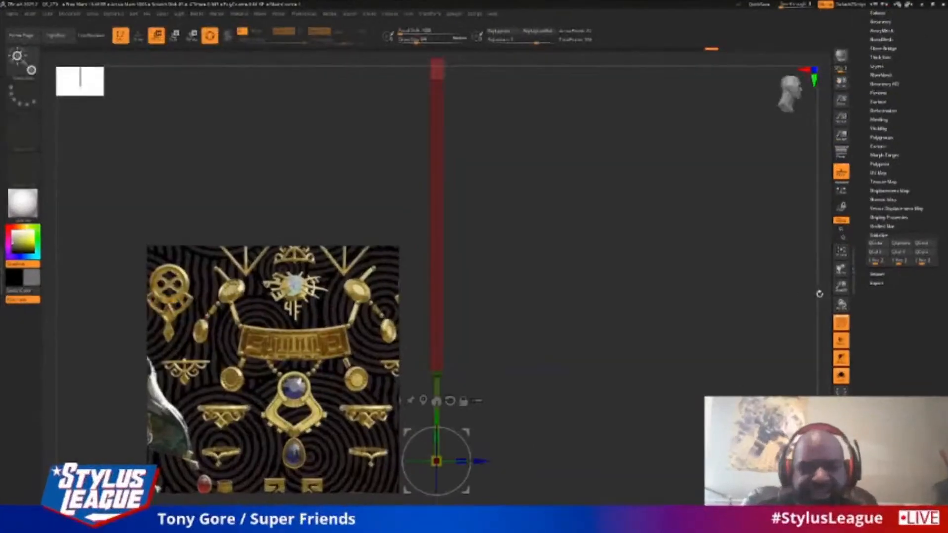
Examine the reference board's warrior artwork up close, focusing on the gold-and-green sword hilt at his waist.
{"action": "scroll", "coordinate": [295, 341], "scroll_direction": "down", "scroll_amount": 8}
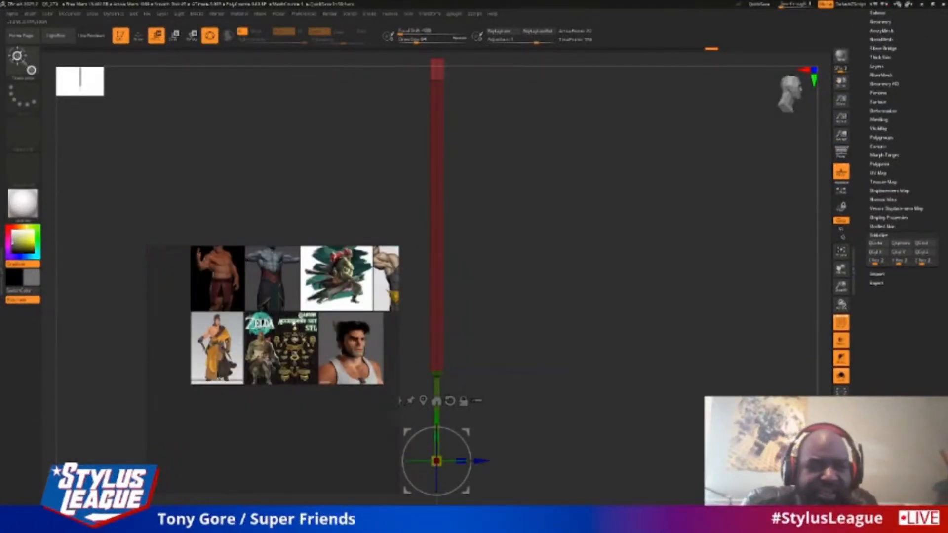
{"action": "mouse_move", "coordinate": [296, 341]}
{"action": "middle_mouse_down"}
{"action": "mouse_move", "coordinate": [285, 371]}
{"action": "mouse_move", "coordinate": [275, 372]}
{"action": "middle_mouse_up"}
{"action": "scroll", "coordinate": [272, 378], "scroll_direction": "up", "scroll_amount": 8}
{"action": "scroll", "coordinate": [287, 400], "scroll_direction": "up", "scroll_amount": 2}
{"action": "mouse_move", "coordinate": [383, 276]}
{"action": "middle_mouse_down"}
{"action": "mouse_move", "coordinate": [228, 421]}
{"action": "mouse_move", "coordinate": [229, 466]}
{"action": "middle_mouse_up"}
{"action": "mouse_move", "coordinate": [266, 282]}
{"action": "middle_mouse_down"}
{"action": "mouse_move", "coordinate": [234, 447]}
{"action": "mouse_move", "coordinate": [284, 309]}
{"action": "mouse_move", "coordinate": [291, 413]}
{"action": "middle_mouse_up"}
{"action": "scroll", "coordinate": [291, 414], "scroll_direction": "down", "scroll_amount": 8}
{"action": "scroll", "coordinate": [280, 371], "scroll_direction": "up", "scroll_amount": 6}
{"action": "scroll", "coordinate": [330, 344], "scroll_direction": "up", "scroll_amount": 8}
{"action": "scroll", "coordinate": [328, 349], "scroll_direction": "down", "scroll_amount": 9}
{"action": "scroll", "coordinate": [325, 370], "scroll_direction": "up", "scroll_amount": 10}
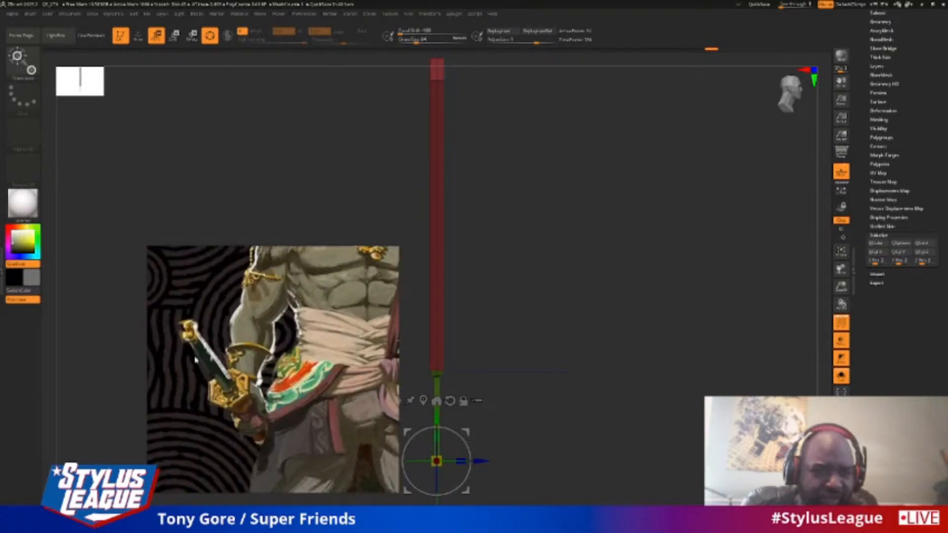
{"action": "scroll", "coordinate": [196, 360], "scroll_direction": "down", "scroll_amount": 12}
{"action": "scroll", "coordinate": [227, 374], "scroll_direction": "up", "scroll_amount": 8}
{"action": "scroll", "coordinate": [227, 374], "scroll_direction": "up", "scroll_amount": 4}
{"action": "scroll", "coordinate": [237, 394], "scroll_direction": "up", "scroll_amount": 3}
{"action": "scroll", "coordinate": [238, 394], "scroll_direction": "up", "scroll_amount": 6}
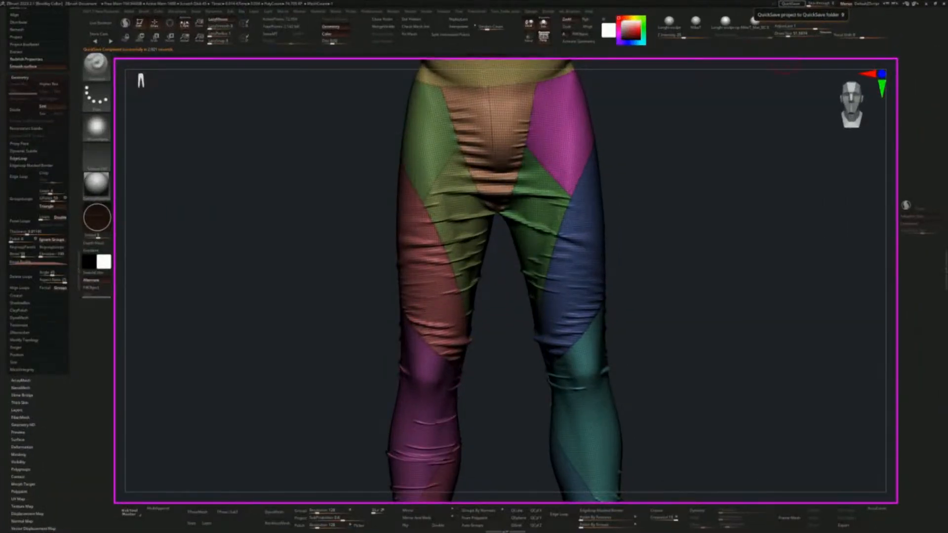
Inspect the trousers' wrinkles and panels with the polyframe display switched off and back on.
{"action": "left_click_drag", "start_coordinate": [711, 305], "coordinate": [664, 325]}
{"action": "left_click_drag", "start_coordinate": [723, 311], "coordinate": [672, 264]}
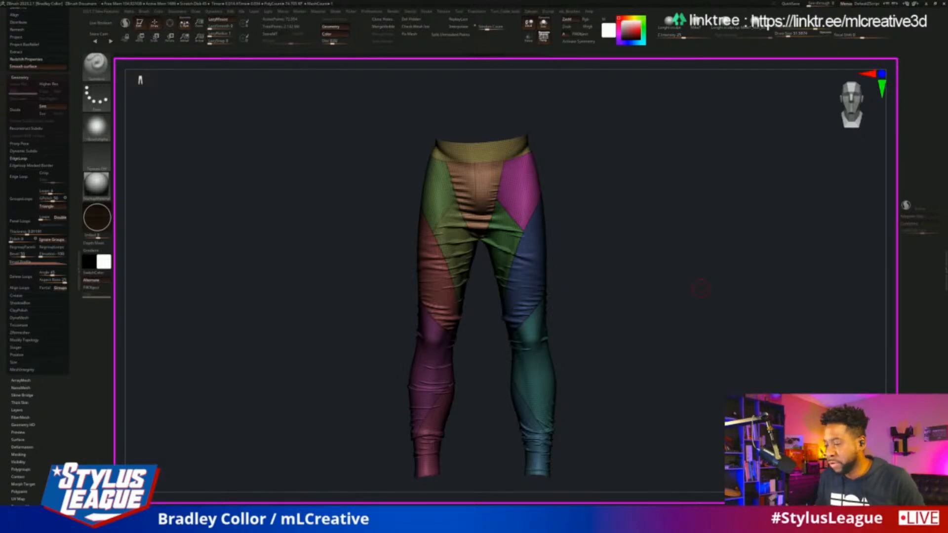
{"action": "mouse_move", "coordinate": [720, 241]}
{"action": "left_mouse_down"}
{"action": "mouse_move", "coordinate": [656, 191]}
{"action": "mouse_move", "coordinate": [735, 268]}
{"action": "mouse_move", "coordinate": [755, 266]}
{"action": "mouse_move", "coordinate": [716, 259]}
{"action": "mouse_move", "coordinate": [731, 231]}
{"action": "left_mouse_up"}
{"action": "key", "text": "space"}
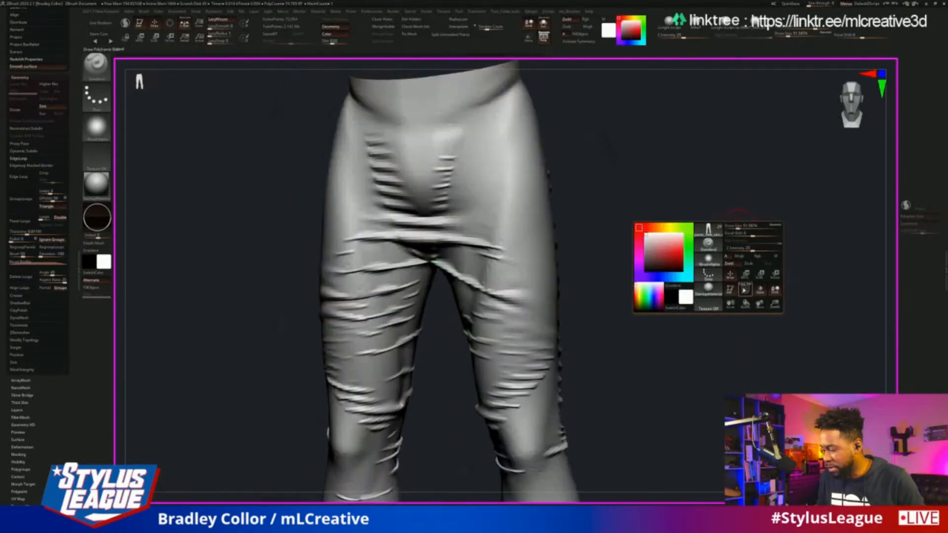
{"action": "key", "text": "shift+f"}
{"action": "left_click_drag", "start_coordinate": [646, 201], "coordinate": [696, 250]}
{"action": "key", "text": "space"}
{"action": "key", "text": "shift+f"}
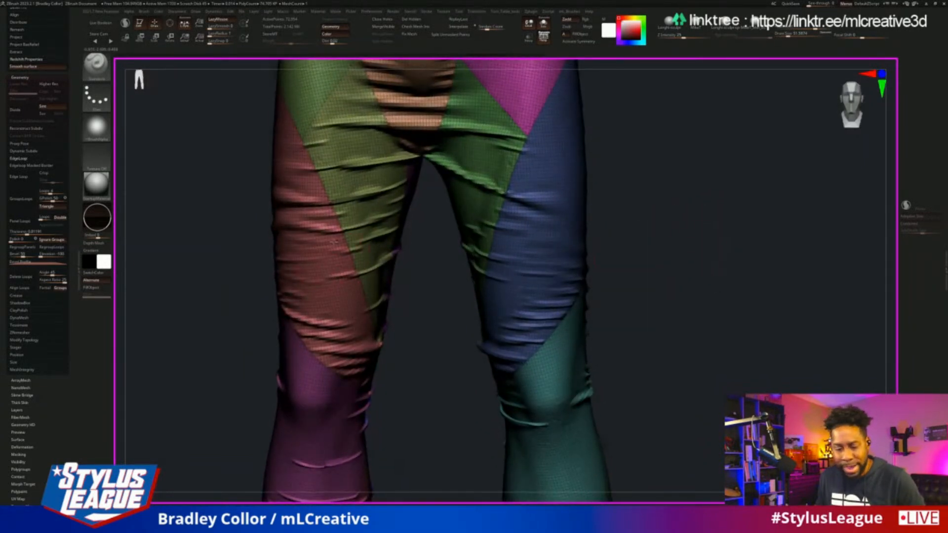
Try adding panel loops around the trousers' polygroups, check the leg opening, and undo them.
{"action": "left_click_drag", "start_coordinate": [73, 229], "coordinate": [72, 242]}
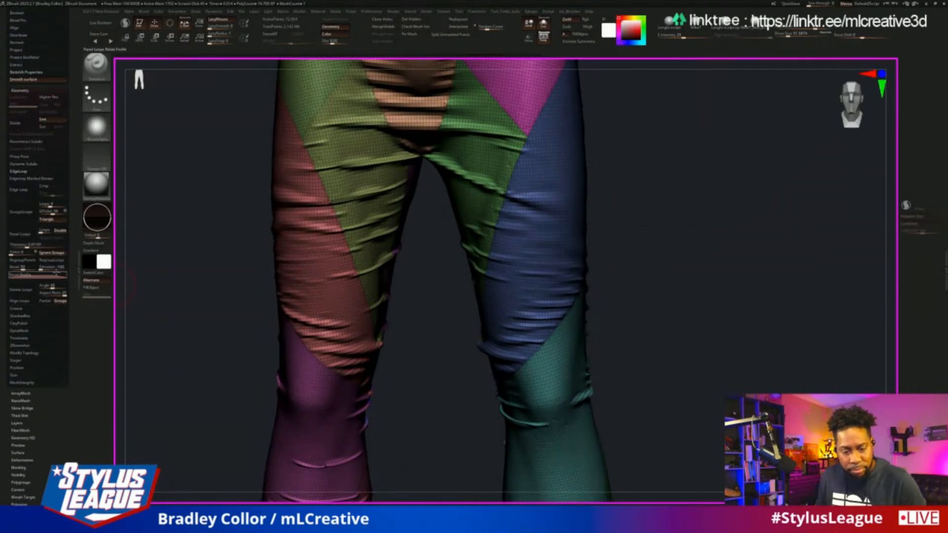
{"action": "mouse_move", "coordinate": [215, 252]}
{"action": "left_mouse_down"}
{"action": "mouse_move", "coordinate": [226, 326]}
{"action": "mouse_move", "coordinate": [224, 269]}
{"action": "mouse_move", "coordinate": [215, 262]}
{"action": "mouse_move", "coordinate": [223, 264]}
{"action": "left_mouse_up"}
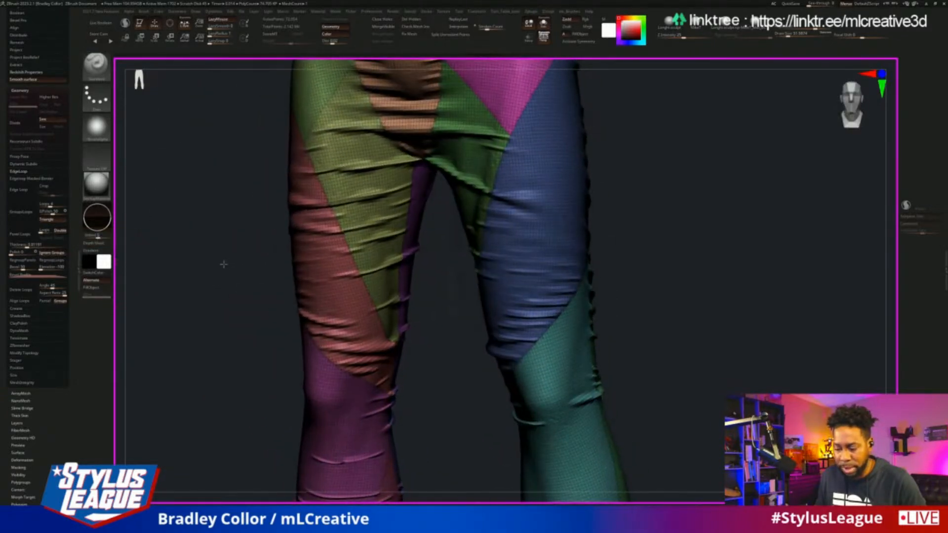
{"action": "left_click_drag", "start_coordinate": [212, 298], "coordinate": [137, 302]}
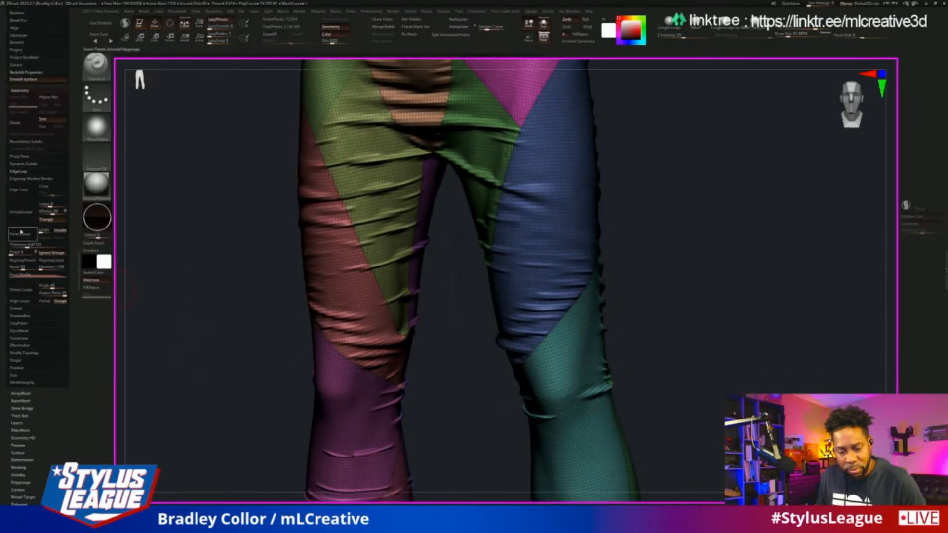
{"action": "left_click_drag", "start_coordinate": [641, 262], "coordinate": [689, 265]}
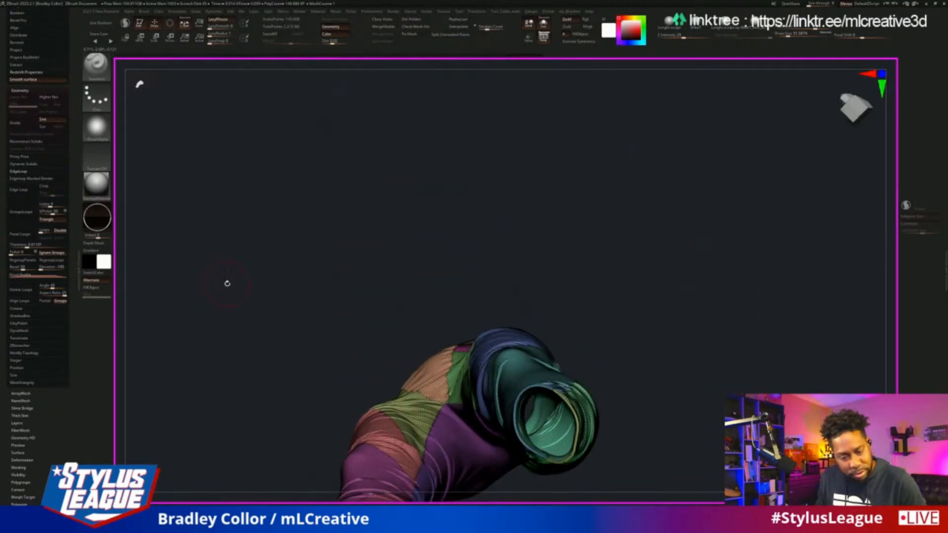
{"action": "key", "text": "ctrl+z"}
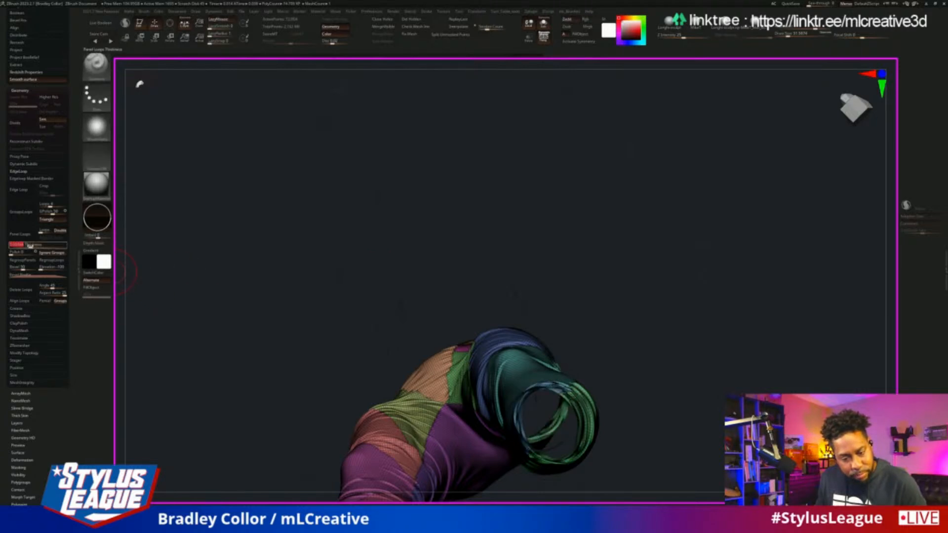
Apply Panel Loops to the trousers with a greater thickness and check the waist opening.
{"action": "left_click", "coordinate": [22, 234]}
{"action": "left_click_drag", "start_coordinate": [597, 228], "coordinate": [595, 262]}
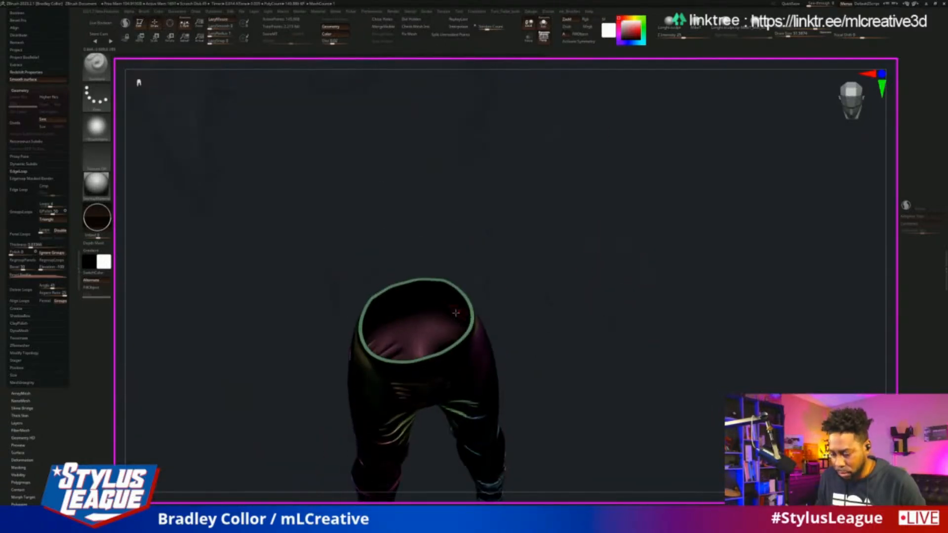
Hide the trousers' inner pink shell by isolating it, setting the lasso as selection brush and inverting the visibility.
{"action": "left_click", "coordinate": [420, 314], "text": "ctrl+shift"}
{"action": "key", "text": "b"}
{"action": "left_click", "coordinate": [641, 118]}
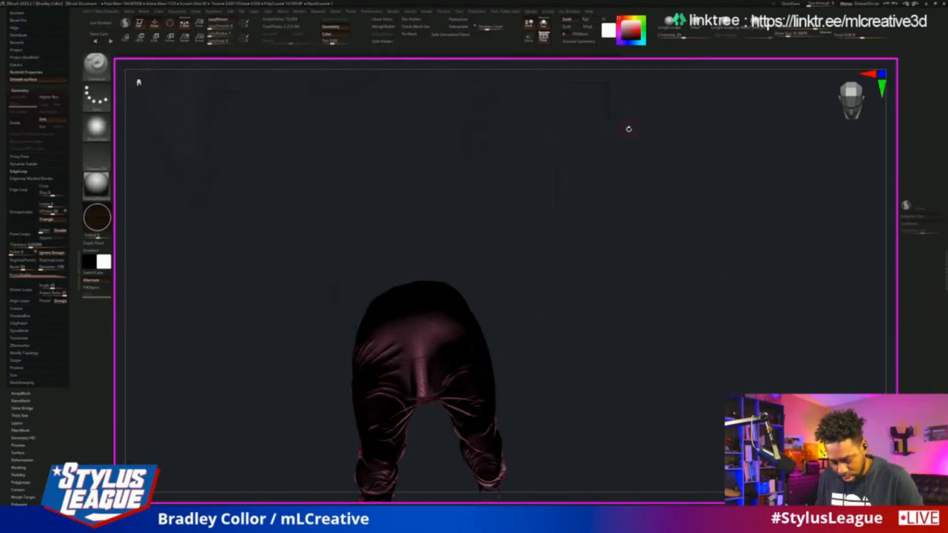
{"action": "key", "text": "b"}
{"action": "left_click", "coordinate": [609, 125]}
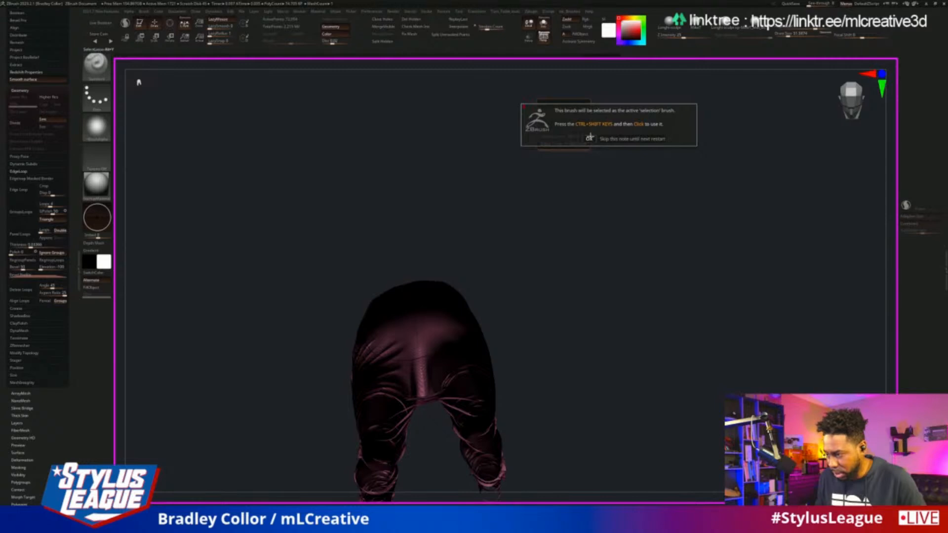
{"action": "left_click", "coordinate": [590, 139]}
{"action": "mouse_move", "coordinate": [622, 342]}
{"action": "left_mouse_down", "text": "ctrl+shift"}
{"action": "mouse_move", "coordinate": [665, 306]}
{"action": "mouse_move", "coordinate": [637, 241]}
{"action": "mouse_move", "coordinate": [635, 324]}
{"action": "mouse_move", "coordinate": [633, 277]}
{"action": "mouse_move", "coordinate": [671, 356]}
{"action": "mouse_move", "coordinate": [700, 316]}
{"action": "mouse_move", "coordinate": [698, 340]}
{"action": "mouse_move", "coordinate": [696, 276]}
{"action": "left_mouse_up", "text": "ctrl+shift"}
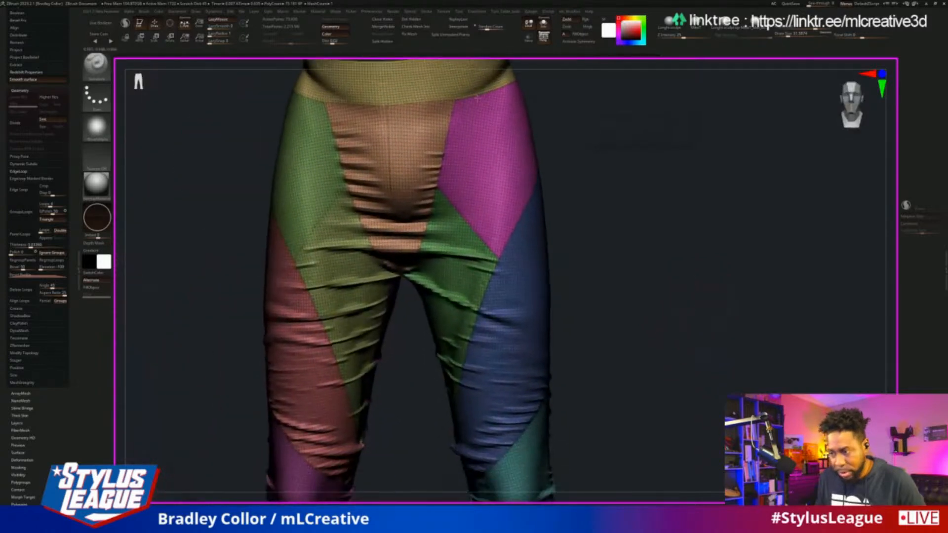
Hide the green rim polygroup around the trousers' waist opening.
{"action": "mouse_move", "coordinate": [680, 215]}
{"action": "left_mouse_down", "text": "alt"}
{"action": "mouse_move", "coordinate": [627, 151]}
{"action": "mouse_move", "coordinate": [645, 155]}
{"action": "mouse_move", "coordinate": [638, 242]}
{"action": "left_mouse_up", "text": "alt"}
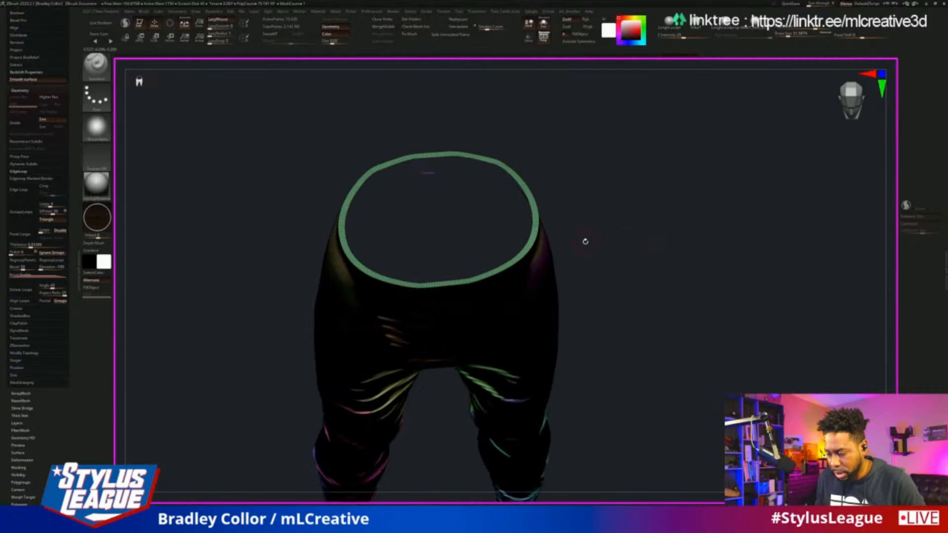
{"action": "left_click", "coordinate": [532, 231], "text": "ctrl+shift"}
{"action": "left_click_drag", "start_coordinate": [646, 335], "coordinate": [744, 190], "text": "ctrl+shift"}
Try to hide the yellow-green and purple rim polygroups at one leg opening, and restore the hidden parts.
{"action": "left_click_drag", "start_coordinate": [692, 362], "coordinate": [677, 223]}
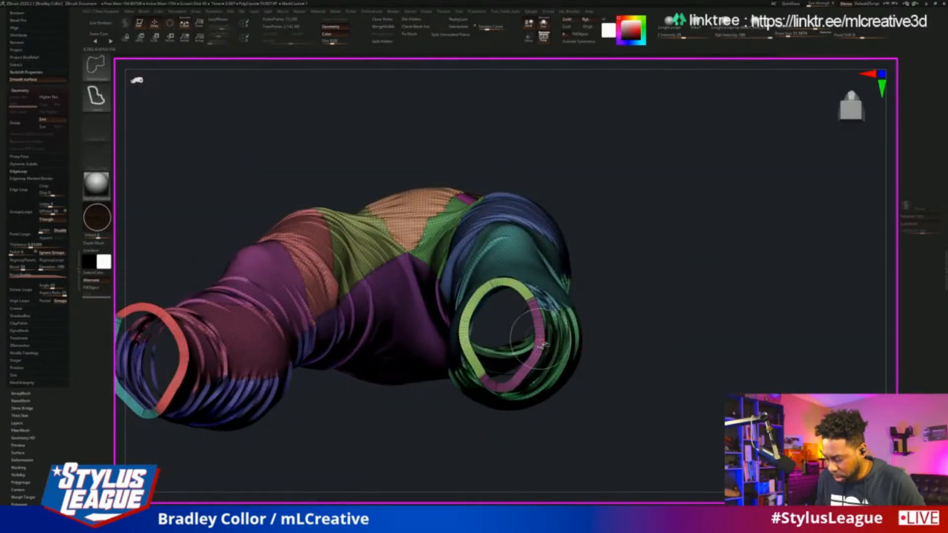
{"action": "left_click", "coordinate": [542, 345], "text": "ctrl+alt+shift"}
{"action": "left_click", "coordinate": [511, 282], "text": "ctrl+shift"}
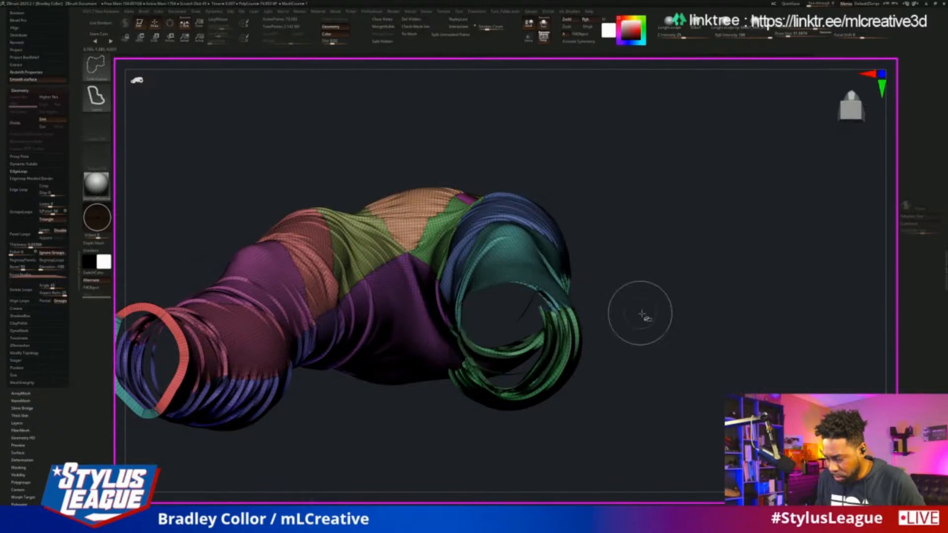
{"action": "key", "text": "ctrl+z"}
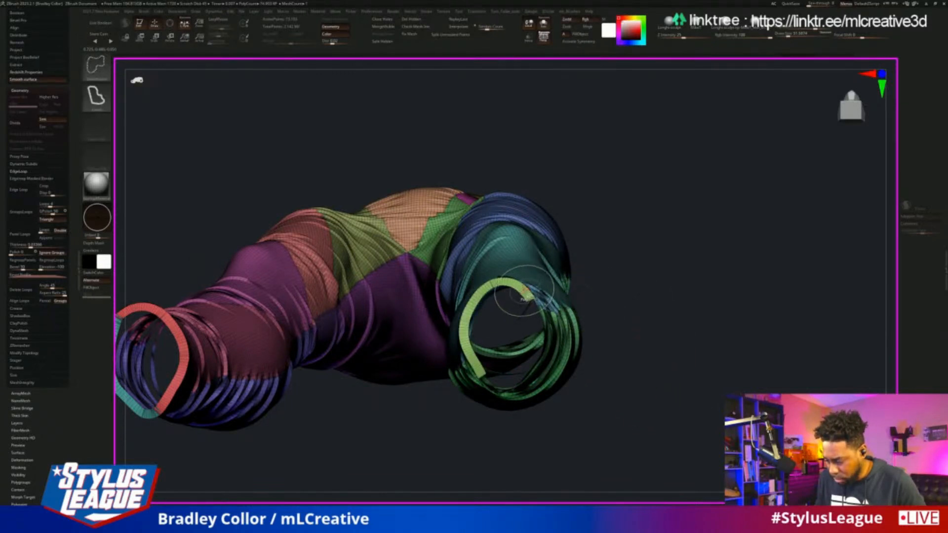
{"action": "left_click", "coordinate": [524, 295], "text": "ctrl+alt+shift"}
{"action": "left_click_drag", "start_coordinate": [654, 330], "coordinate": [654, 266]}
{"action": "left_click", "coordinate": [675, 377], "text": "ctrl+shift"}
{"action": "left_click_drag", "start_coordinate": [620, 300], "coordinate": [615, 340], "text": "alt"}
{"action": "left_click_drag", "start_coordinate": [414, 303], "coordinate": [412, 302]}
{"action": "left_click", "coordinate": [359, 286], "text": "ctrl+shift"}
{"action": "key", "text": "ctrl+z"}
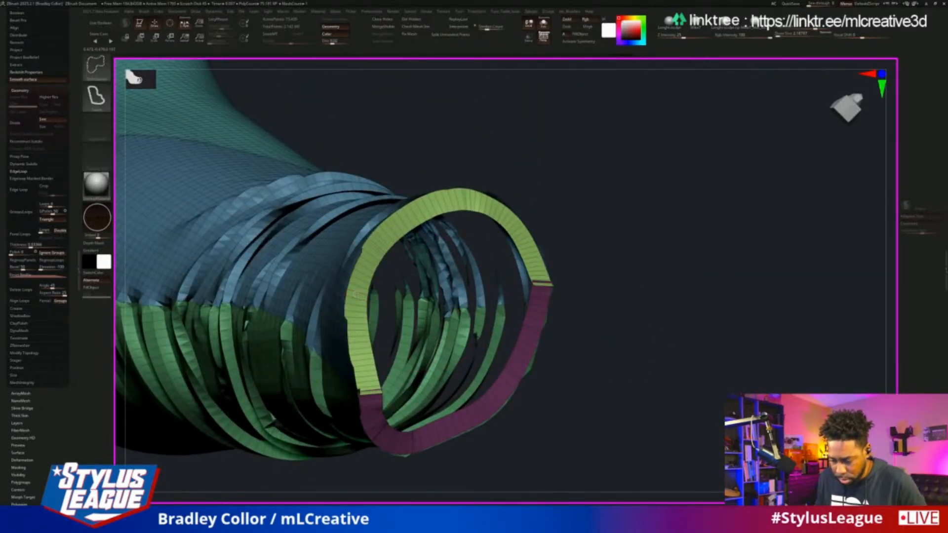
Isolate the leg opening's yellow-green rim, invert the visibility and hide the purple rim half as well.
{"action": "left_click", "coordinate": [356, 298], "text": "ctrl+shift"}
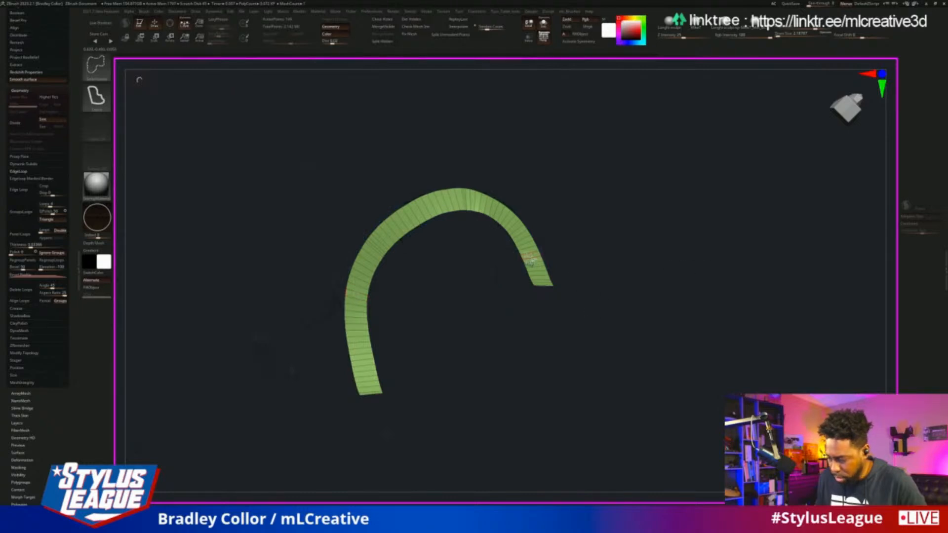
{"action": "left_click", "coordinate": [530, 259], "text": "ctrl+shift"}
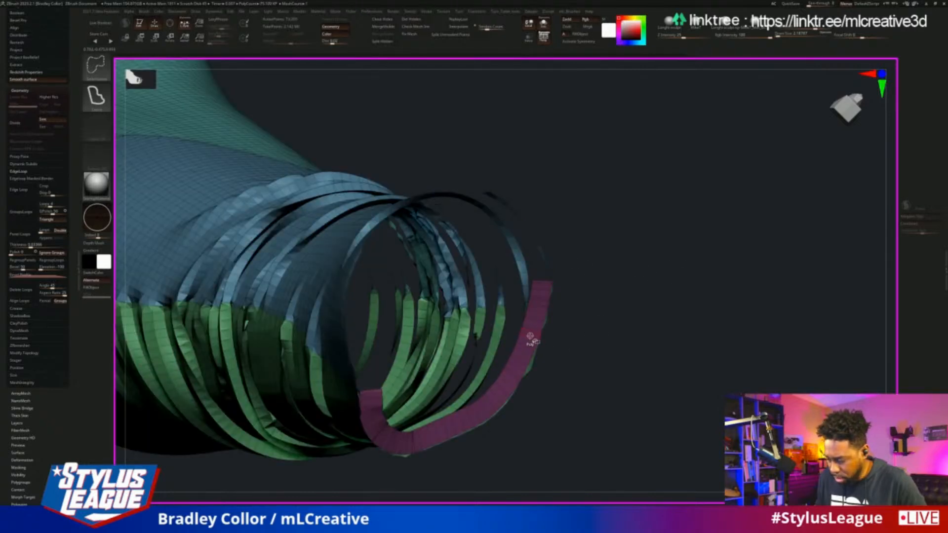
{"action": "left_click", "coordinate": [532, 338], "text": "ctrl+shift"}
{"action": "left_click", "coordinate": [610, 345], "text": "ctrl+shift"}
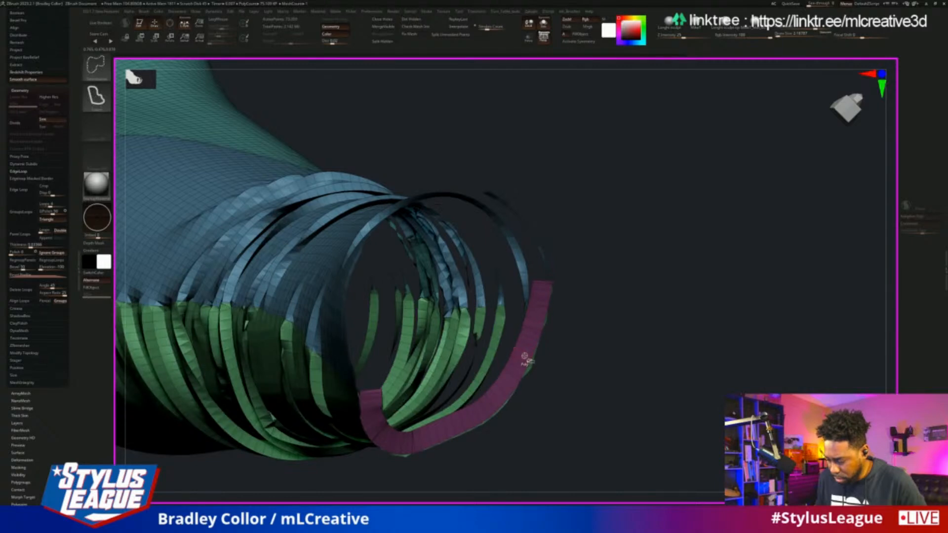
{"action": "left_click", "coordinate": [526, 358], "text": "ctrl+shift"}
{"action": "left_click", "coordinate": [562, 364], "text": "ctrl+shift"}
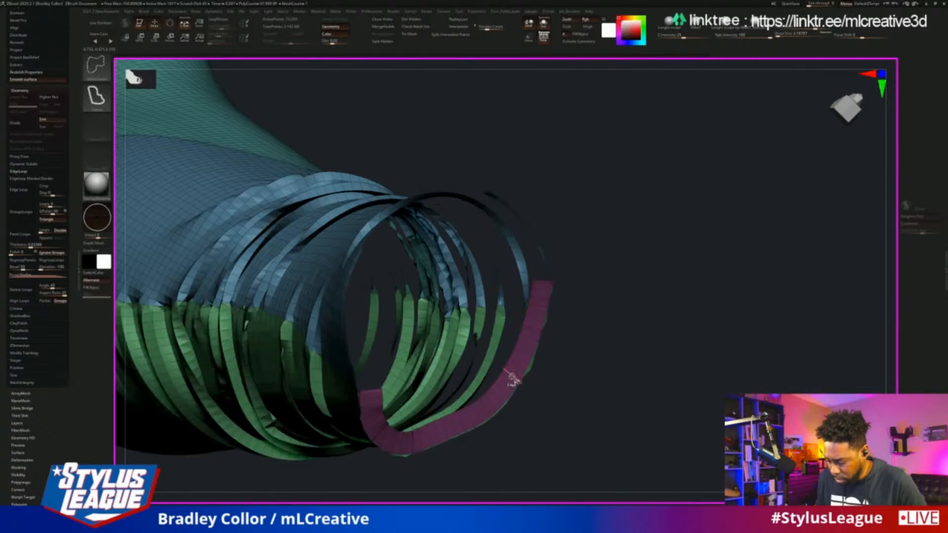
{"action": "left_click", "coordinate": [510, 379], "text": "ctrl+shift"}
{"action": "mouse_move", "coordinate": [670, 345]}
{"action": "left_mouse_down"}
{"action": "mouse_move", "coordinate": [675, 355]}
{"action": "mouse_move", "coordinate": [671, 287]}
{"action": "left_mouse_up"}
Hide the red and teal rim polygroups at the other leg opening and bring the whole trousers back into view.
{"action": "mouse_move", "coordinate": [420, 368]}
{"action": "left_mouse_down", "text": "alt"}
{"action": "mouse_move", "coordinate": [455, 355]}
{"action": "mouse_move", "coordinate": [319, 311]}
{"action": "mouse_move", "coordinate": [468, 210]}
{"action": "left_mouse_up", "text": "alt"}
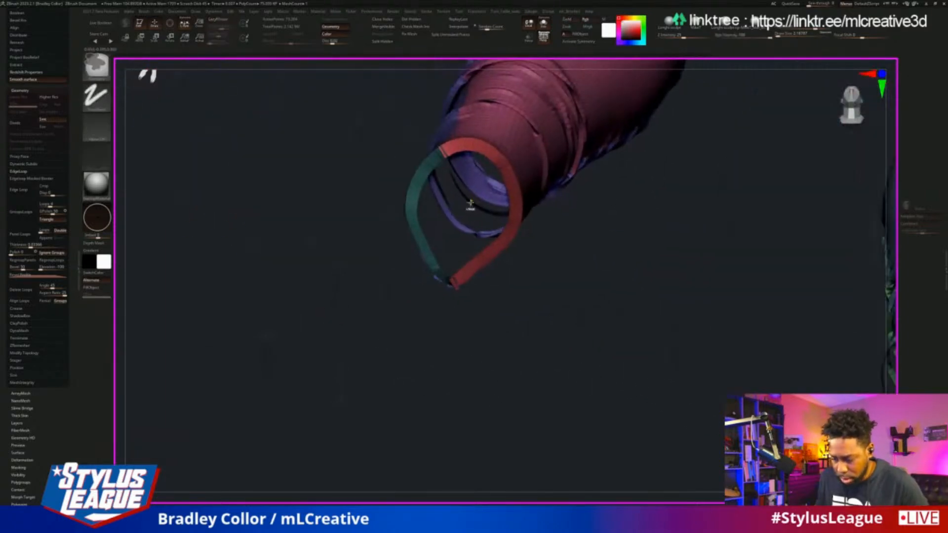
{"action": "left_click", "coordinate": [514, 213], "text": "ctrl+shift"}
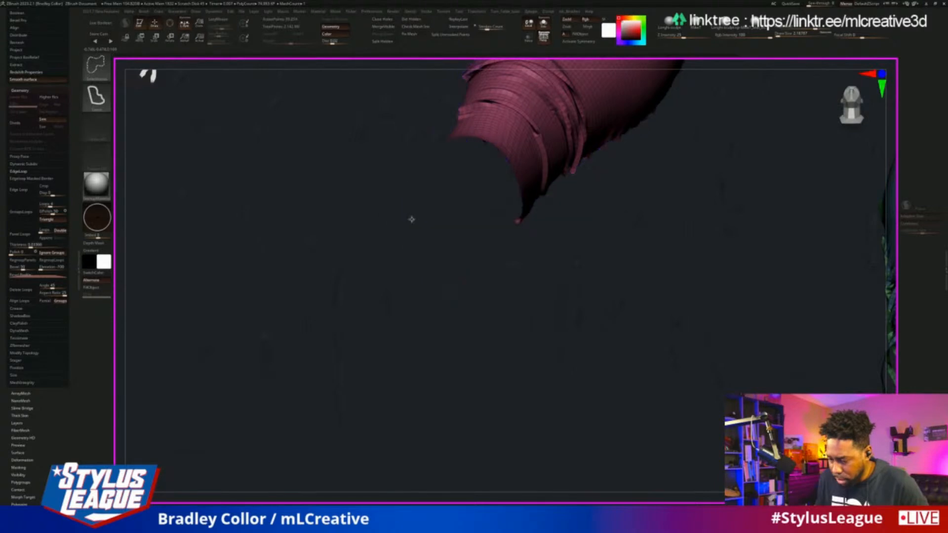
{"action": "left_click", "coordinate": [414, 225], "text": "ctrl+shift"}
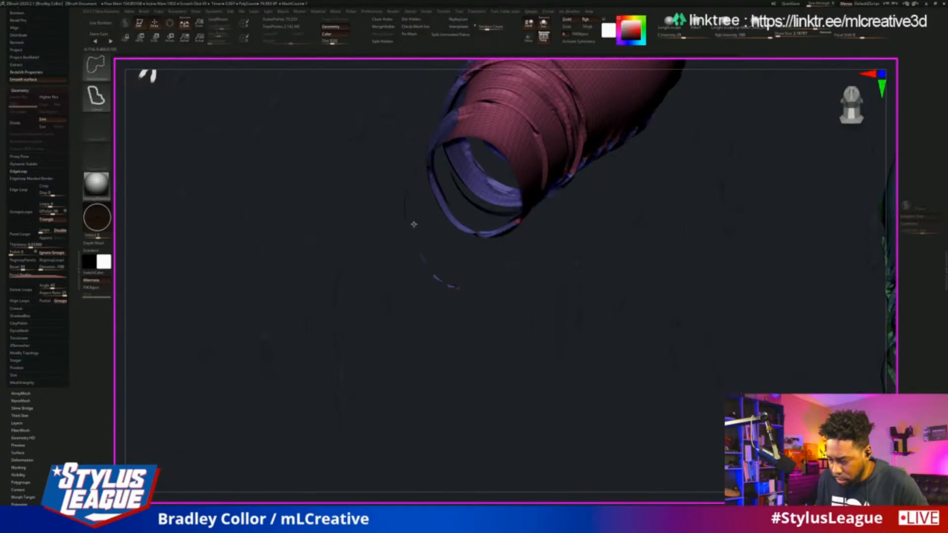
{"action": "left_click_drag", "start_coordinate": [400, 364], "coordinate": [464, 408]}
{"action": "left_click_drag", "start_coordinate": [561, 408], "coordinate": [426, 216], "text": "alt"}
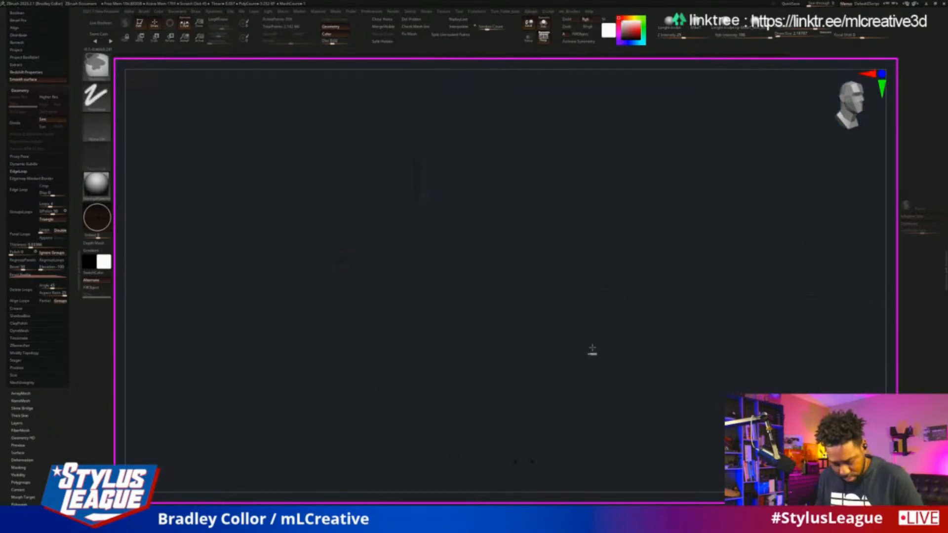
{"action": "left_click", "coordinate": [640, 347], "text": "ctrl+shift"}
{"action": "mouse_move", "coordinate": [642, 347]}
{"action": "left_mouse_down"}
{"action": "mouse_move", "coordinate": [662, 348]}
{"action": "mouse_move", "coordinate": [653, 324]}
{"action": "mouse_move", "coordinate": [696, 242]}
{"action": "mouse_move", "coordinate": [656, 285]}
{"action": "mouse_move", "coordinate": [612, 284]}
{"action": "mouse_move", "coordinate": [536, 307]}
{"action": "mouse_move", "coordinate": [512, 366]}
{"action": "mouse_move", "coordinate": [351, 186]}
{"action": "left_mouse_up"}
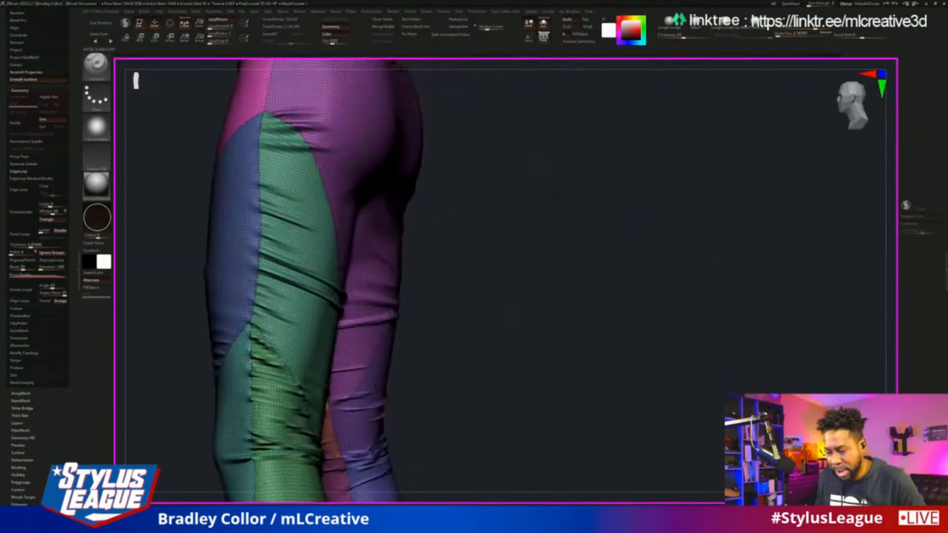
Crease the borders between the trousers' polygroups.
{"action": "left_click_drag", "start_coordinate": [482, 292], "coordinate": [445, 262]}
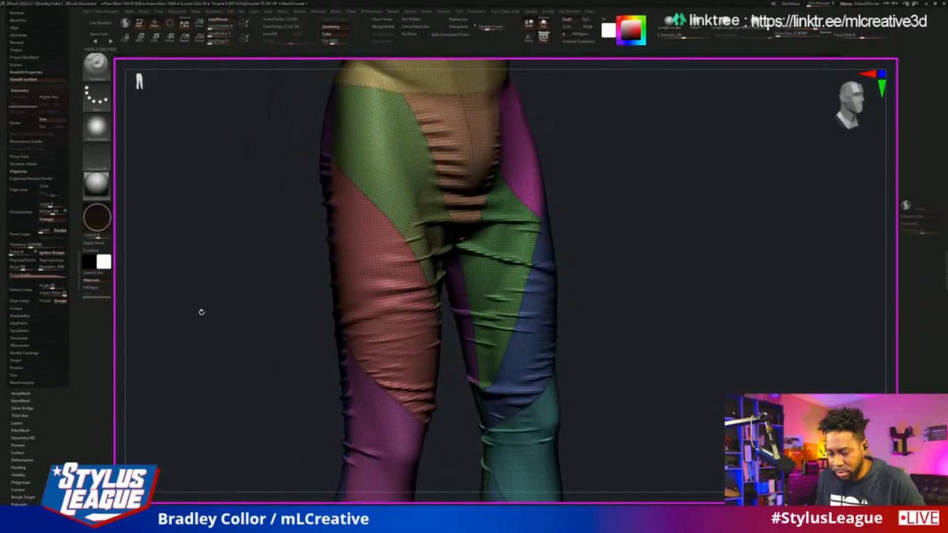
{"action": "left_click_drag", "start_coordinate": [200, 306], "coordinate": [171, 278]}
{"action": "left_click_drag", "start_coordinate": [74, 350], "coordinate": [76, 374]}
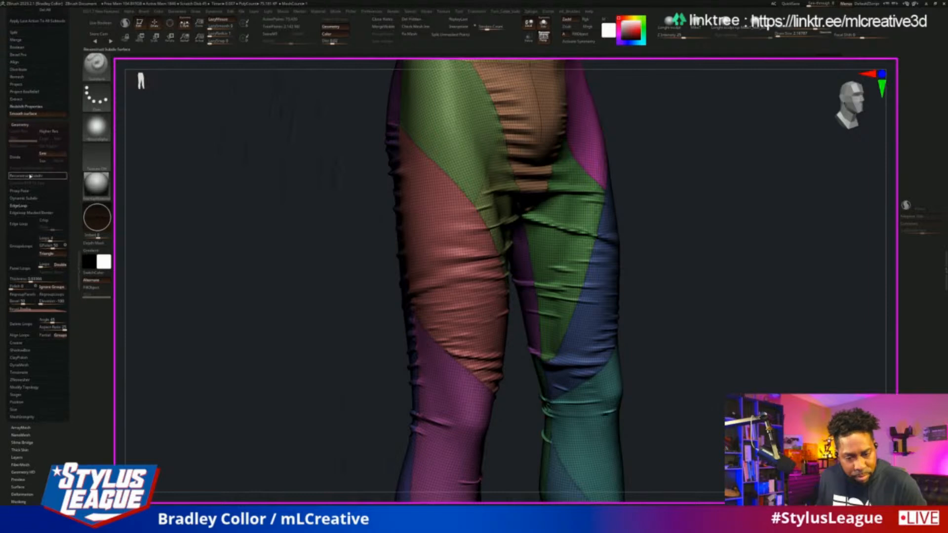
{"action": "left_click", "coordinate": [22, 343]}
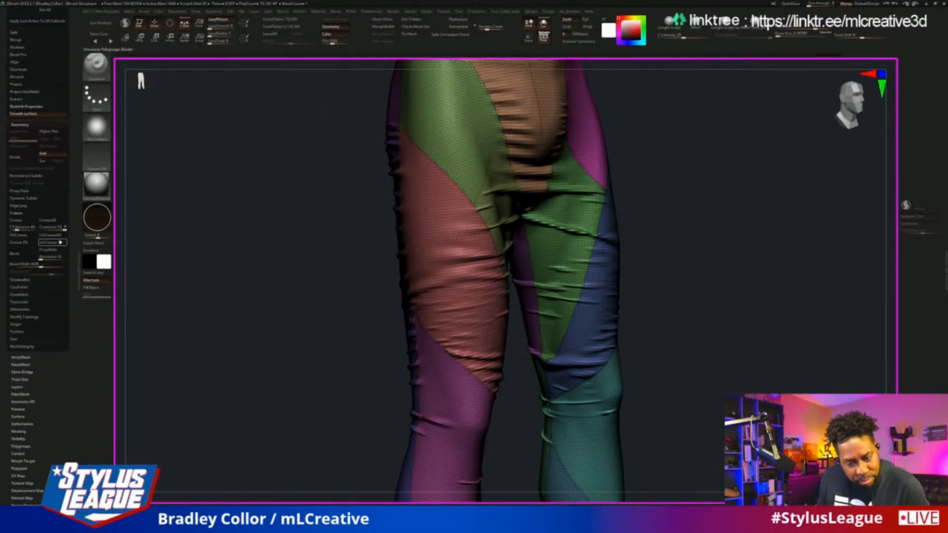
{"action": "left_click_drag", "start_coordinate": [685, 200], "coordinate": [262, 288]}
{"action": "left_click_drag", "start_coordinate": [72, 327], "coordinate": [70, 283]}
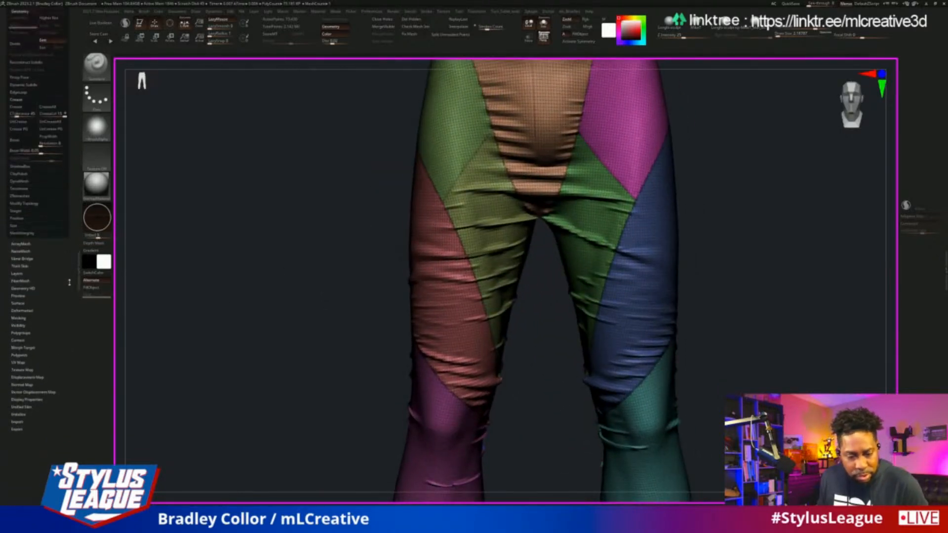
Mask the trousers' creased edges by feature with only Crease enabled, and invert the mask.
{"action": "left_click", "coordinate": [20, 318]}
{"action": "left_click_drag", "start_coordinate": [54, 329], "coordinate": [51, 345]}
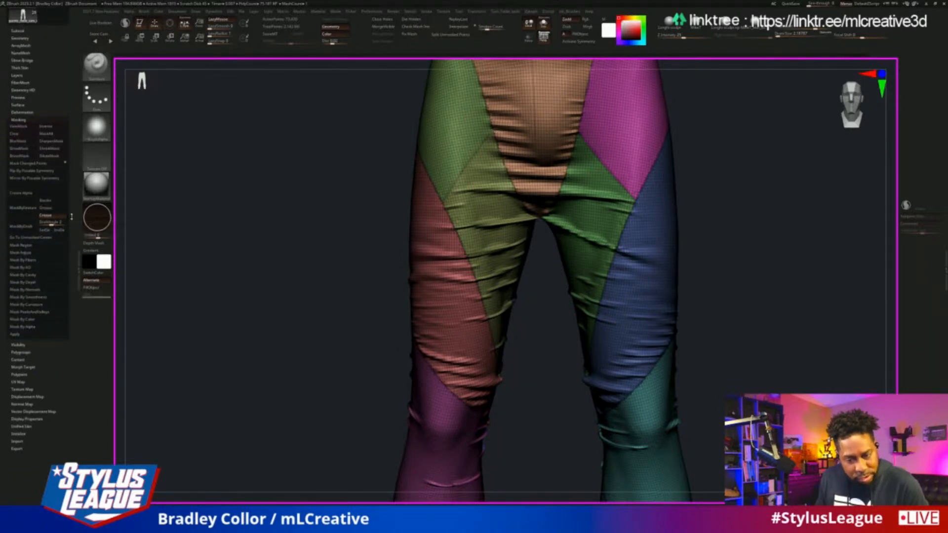
{"action": "left_click", "coordinate": [28, 213]}
{"action": "left_click_drag", "start_coordinate": [268, 207], "coordinate": [115, 330], "text": "alt"}
{"action": "left_click_drag", "start_coordinate": [642, 269], "coordinate": [612, 241]}
{"action": "mouse_move", "coordinate": [675, 270]}
{"action": "left_mouse_down", "text": "alt"}
{"action": "mouse_move", "coordinate": [673, 262]}
{"action": "mouse_move", "coordinate": [702, 256]}
{"action": "left_mouse_up", "text": "alt"}
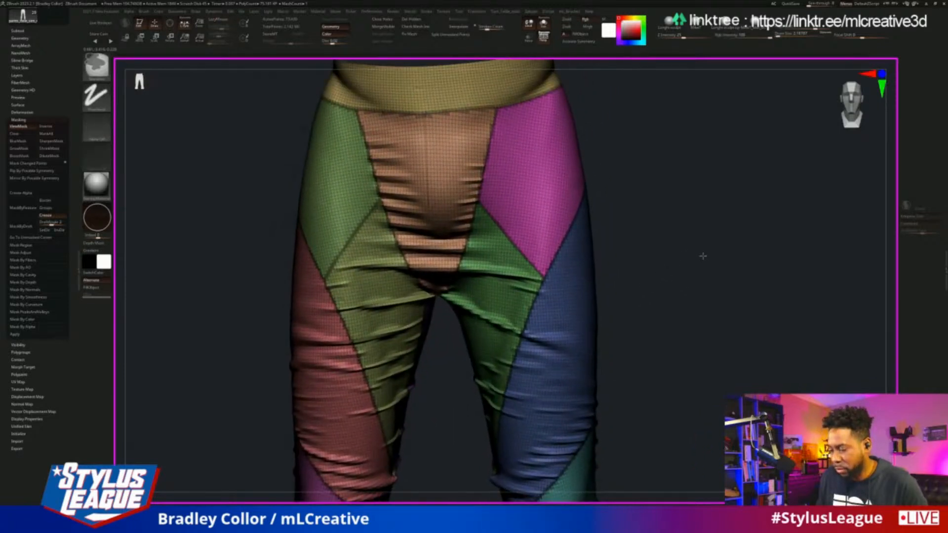
{"action": "left_click", "coordinate": [703, 256], "text": "ctrl"}
Switch off the polyframe display and apply a negative Inflate deformation to sink the unmasked seam lines.
{"action": "left_click_drag", "start_coordinate": [229, 227], "coordinate": [240, 218], "text": "alt"}
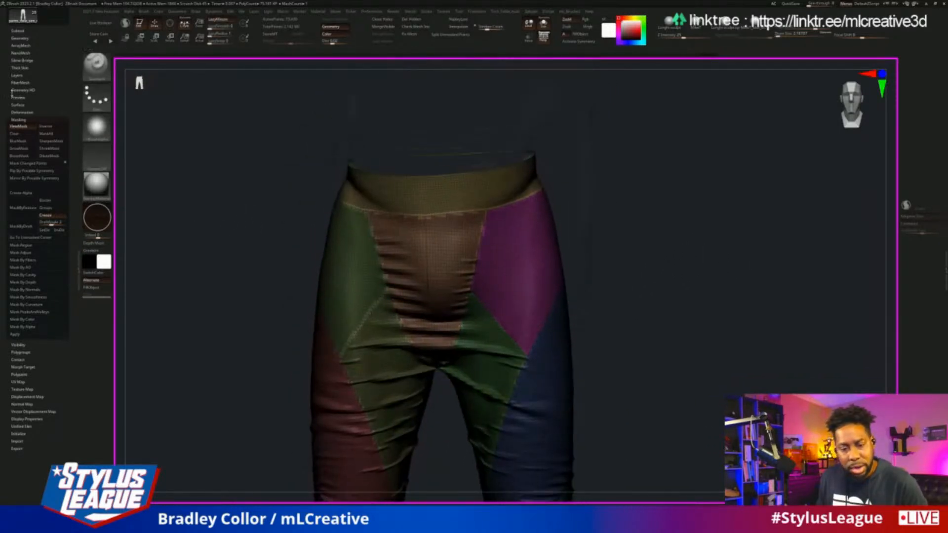
{"action": "left_click", "coordinate": [25, 111]}
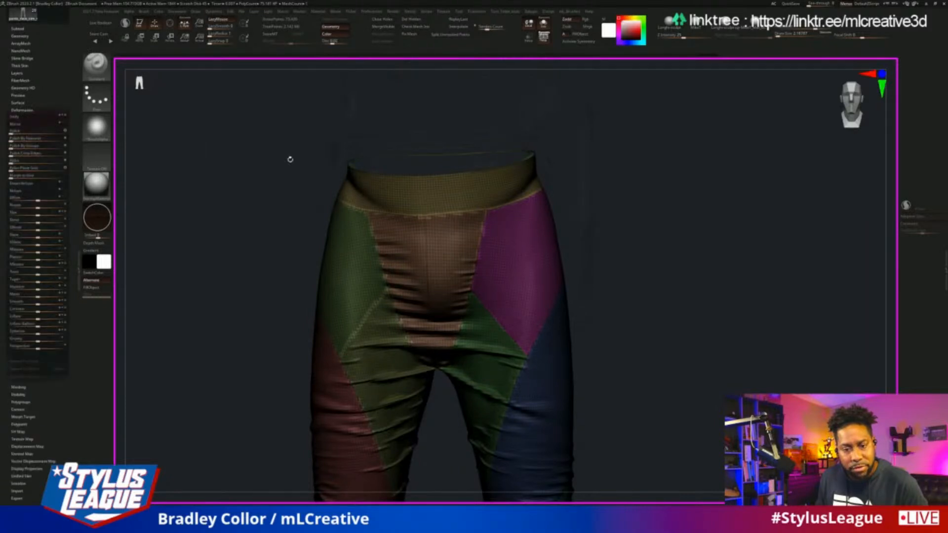
{"action": "key", "text": "space"}
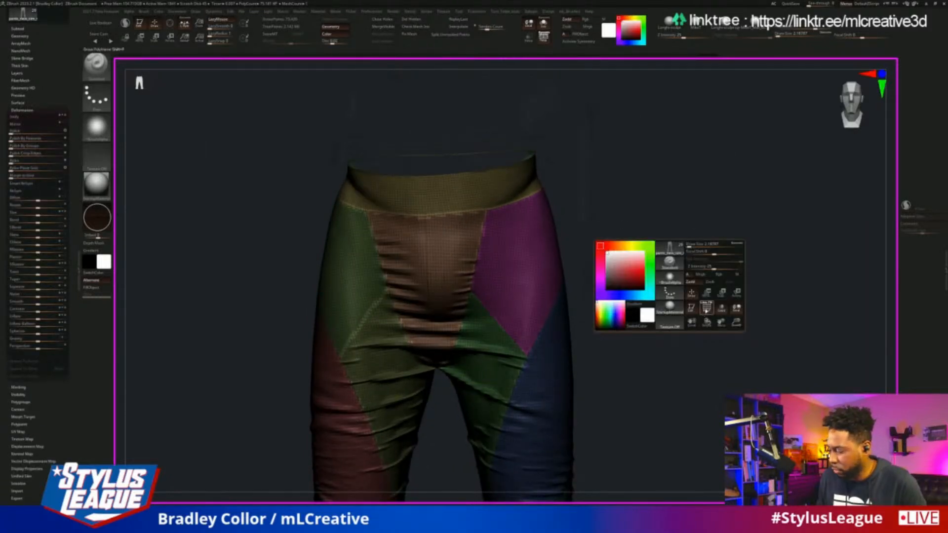
{"action": "left_click", "coordinate": [707, 307]}
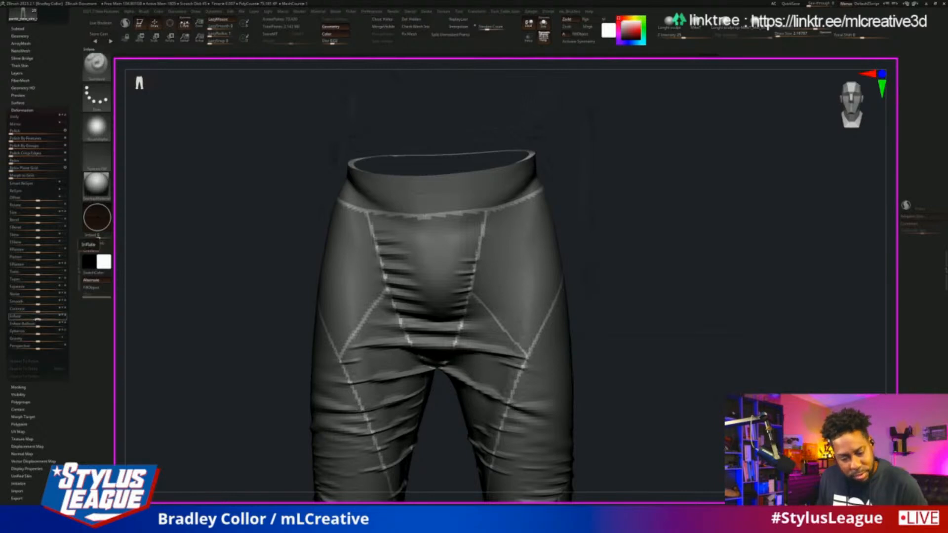
{"action": "left_click_drag", "start_coordinate": [36, 320], "coordinate": [35, 320]}
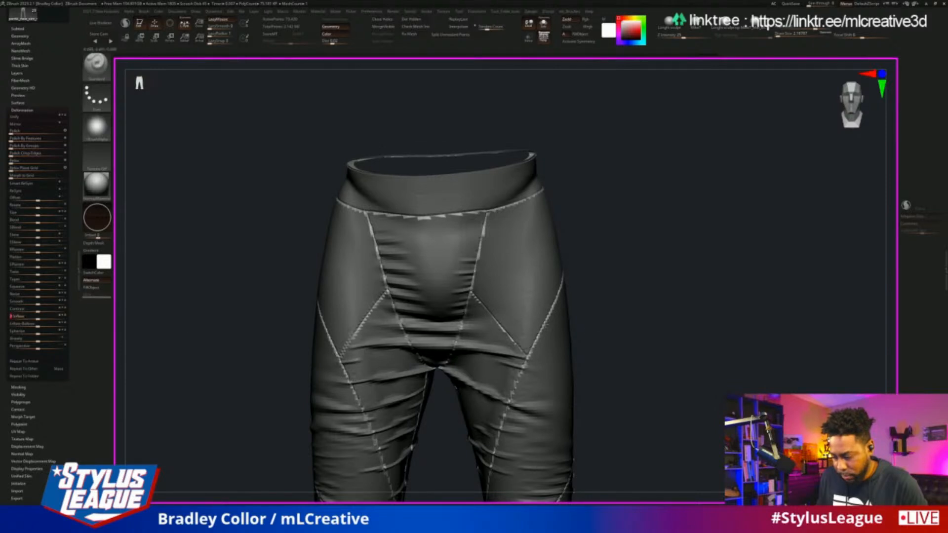
Examine the seam lines on the front of the trousers with the polyframe display switched on and off again.
{"action": "left_click_drag", "start_coordinate": [709, 328], "coordinate": [683, 226], "text": "alt"}
{"action": "key", "text": "space"}
{"action": "left_click", "coordinate": [696, 291]}
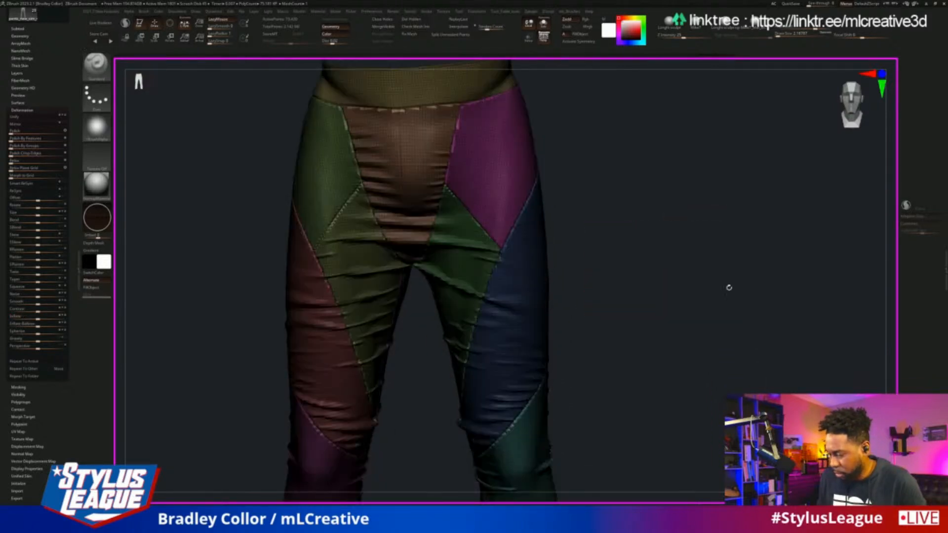
{"action": "left_click_drag", "start_coordinate": [761, 288], "coordinate": [747, 283]}
{"action": "key", "text": "space"}
{"action": "left_click", "coordinate": [656, 350]}
{"action": "left_click_drag", "start_coordinate": [655, 343], "coordinate": [602, 326]}
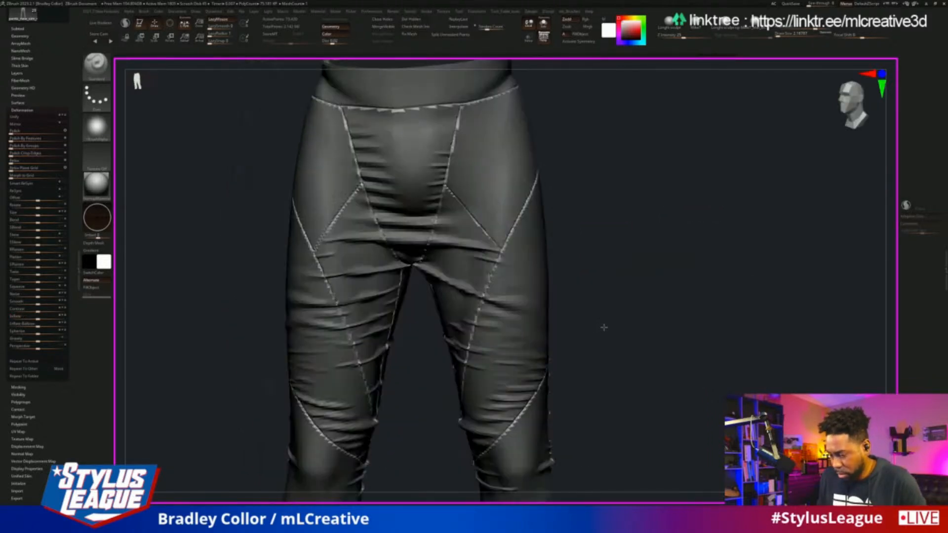
Clear the mask from the trousers and check the sunken seams along the legs.
{"action": "left_click_drag", "start_coordinate": [650, 345], "coordinate": [691, 243], "text": "ctrl"}
{"action": "left_click_drag", "start_coordinate": [732, 288], "coordinate": [702, 277]}
{"action": "left_click_drag", "start_coordinate": [730, 295], "coordinate": [675, 301]}
{"action": "left_click_drag", "start_coordinate": [675, 301], "coordinate": [651, 339]}
{"action": "left_click_drag", "start_coordinate": [342, 294], "coordinate": [378, 296]}
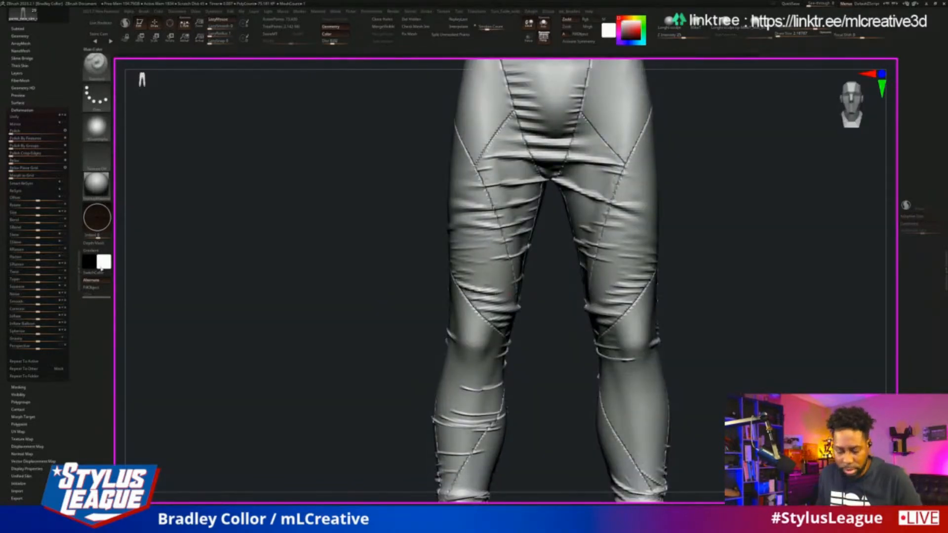
Subdivide the trousers up to subdivision level 3 and check the seam lines from the front and side.
{"action": "scroll", "coordinate": [54, 182], "scroll_direction": "up", "scroll_amount": 3}
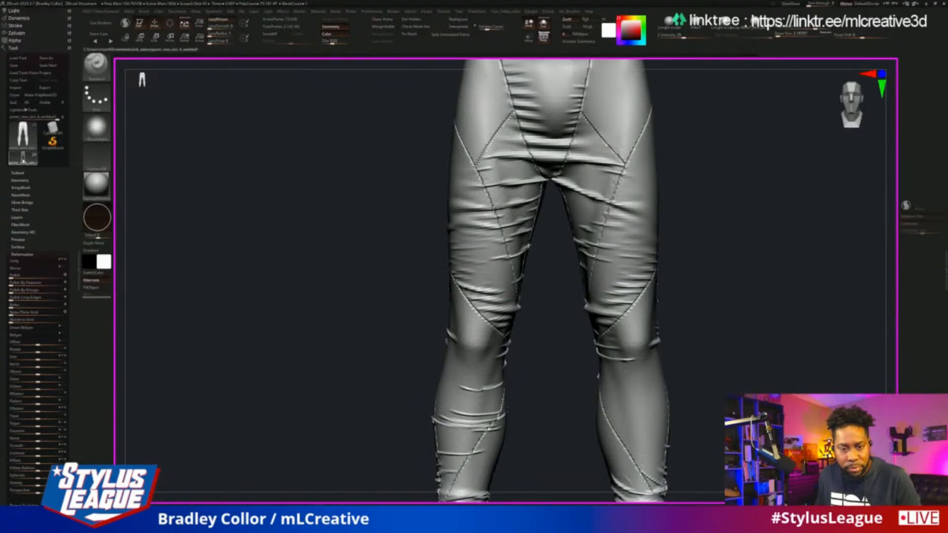
{"action": "left_click", "coordinate": [19, 172]}
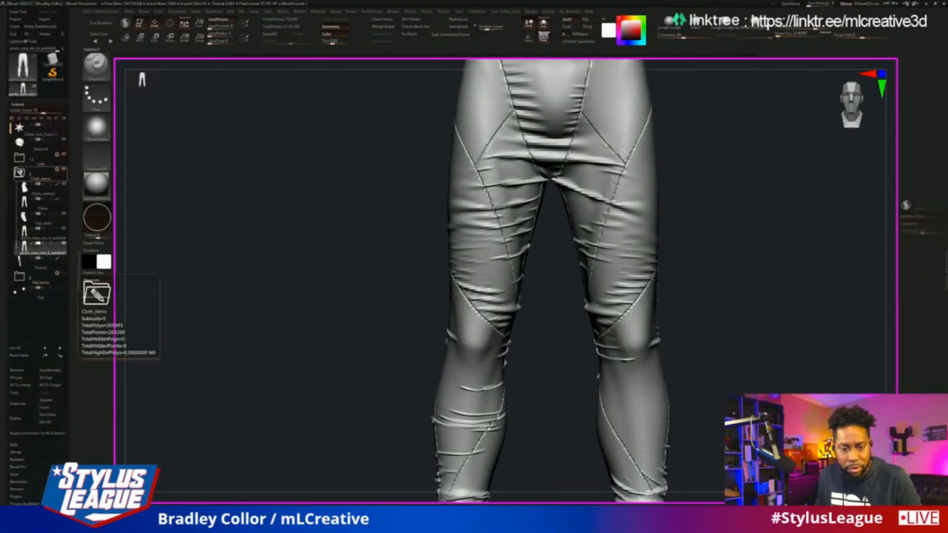
{"action": "scroll", "coordinate": [70, 344], "scroll_direction": "down", "scroll_amount": 3}
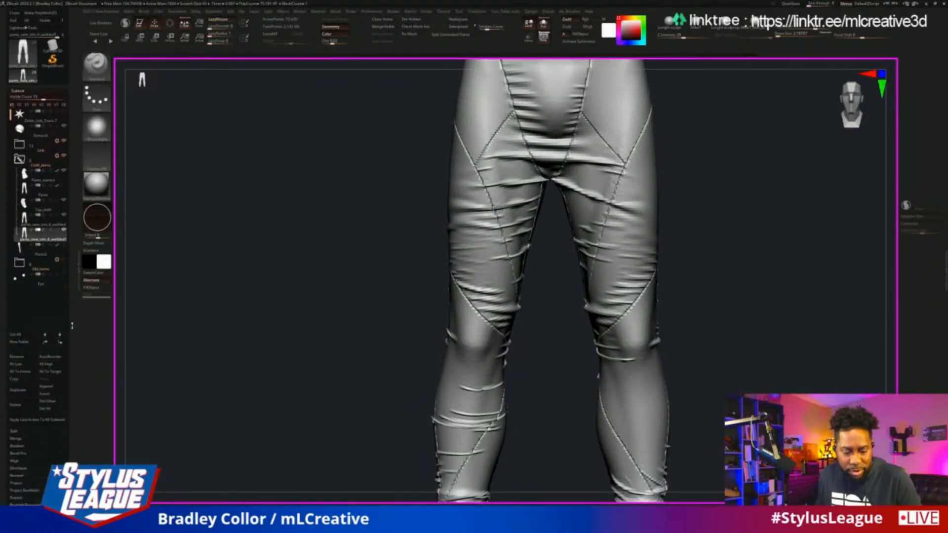
{"action": "left_click_drag", "start_coordinate": [267, 207], "coordinate": [225, 343], "text": "alt"}
{"action": "left_click_drag", "start_coordinate": [286, 274], "coordinate": [296, 273]}
{"action": "left_click_drag", "start_coordinate": [296, 273], "coordinate": [272, 378], "text": "alt"}
{"action": "mouse_move", "coordinate": [76, 161]}
{"action": "left_mouse_down"}
{"action": "mouse_move", "coordinate": [74, 219]}
{"action": "mouse_move", "coordinate": [71, 79]}
{"action": "mouse_move", "coordinate": [72, 265]}
{"action": "mouse_move", "coordinate": [71, 121]}
{"action": "left_mouse_up"}
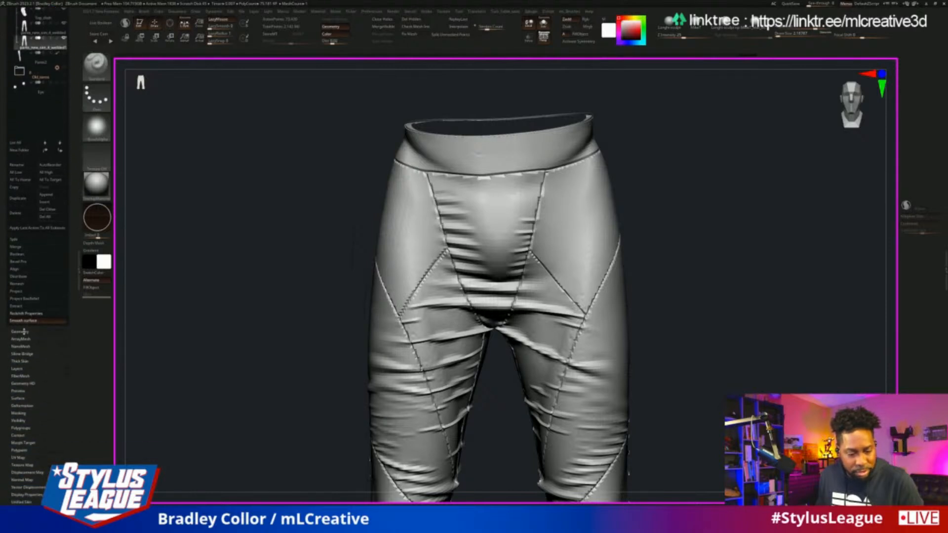
{"action": "left_click", "coordinate": [20, 331]}
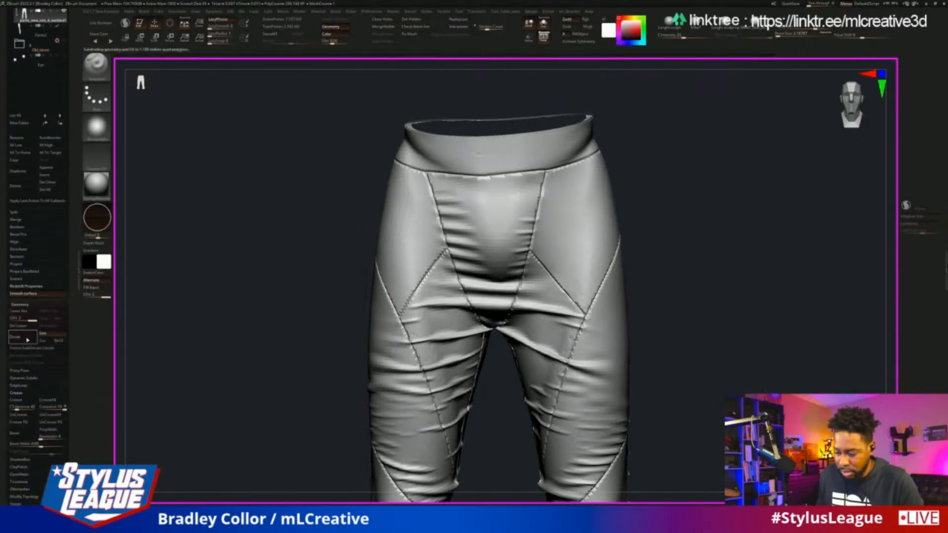
{"action": "left_click_drag", "start_coordinate": [725, 296], "coordinate": [715, 185], "text": "alt"}
{"action": "left_click_drag", "start_coordinate": [687, 252], "coordinate": [719, 209], "text": "alt"}
{"action": "left_click_drag", "start_coordinate": [742, 280], "coordinate": [721, 282]}
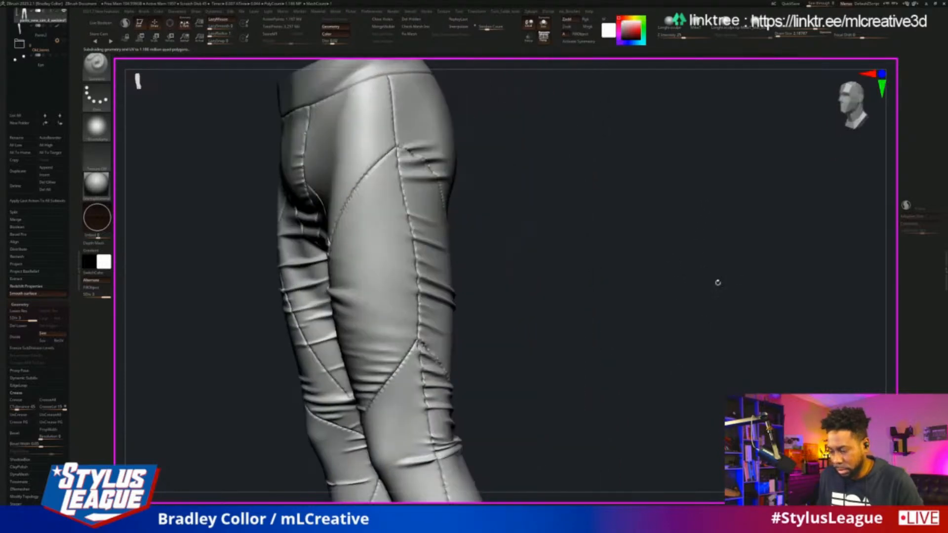
Show the whole character again and hide the older trousers subtool that overlaps the seamed version.
{"action": "left_click_drag", "start_coordinate": [629, 270], "coordinate": [675, 216]}
{"action": "right_click", "coordinate": [653, 278]}
{"action": "mouse_move", "coordinate": [675, 363]}
{"action": "left_mouse_down", "text": "alt"}
{"action": "mouse_move", "coordinate": [695, 368]}
{"action": "mouse_move", "coordinate": [679, 360]}
{"action": "mouse_move", "coordinate": [723, 326]}
{"action": "mouse_move", "coordinate": [680, 328]}
{"action": "mouse_move", "coordinate": [661, 311]}
{"action": "mouse_move", "coordinate": [681, 311]}
{"action": "left_mouse_up", "text": "alt"}
{"action": "left_click", "coordinate": [643, 312], "text": "ctrl+shift"}
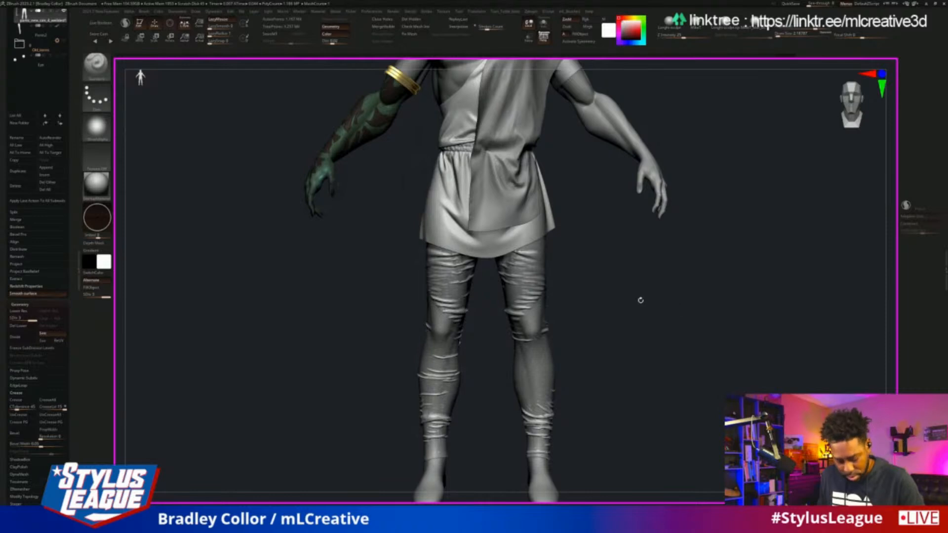
{"action": "scroll", "coordinate": [75, 124], "scroll_direction": "up", "scroll_amount": 5}
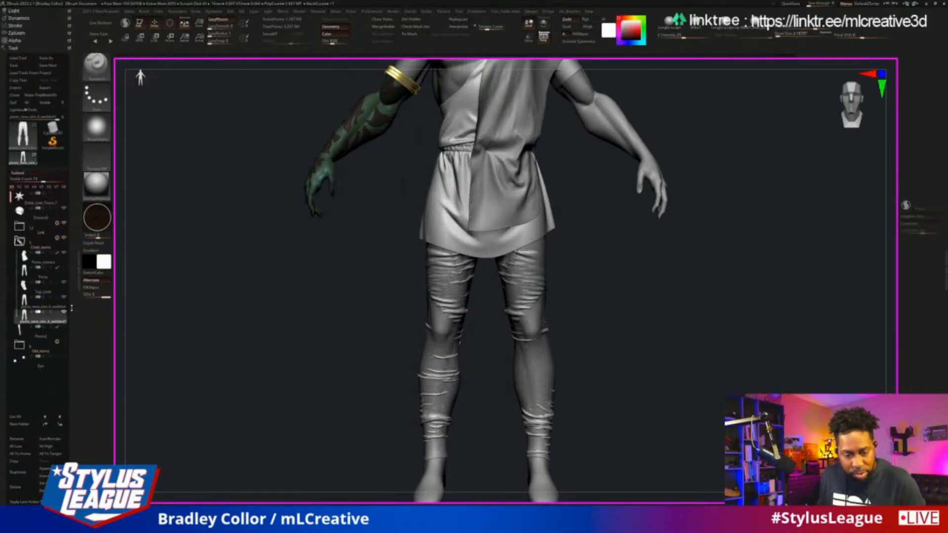
{"action": "mouse_move", "coordinate": [60, 306]}
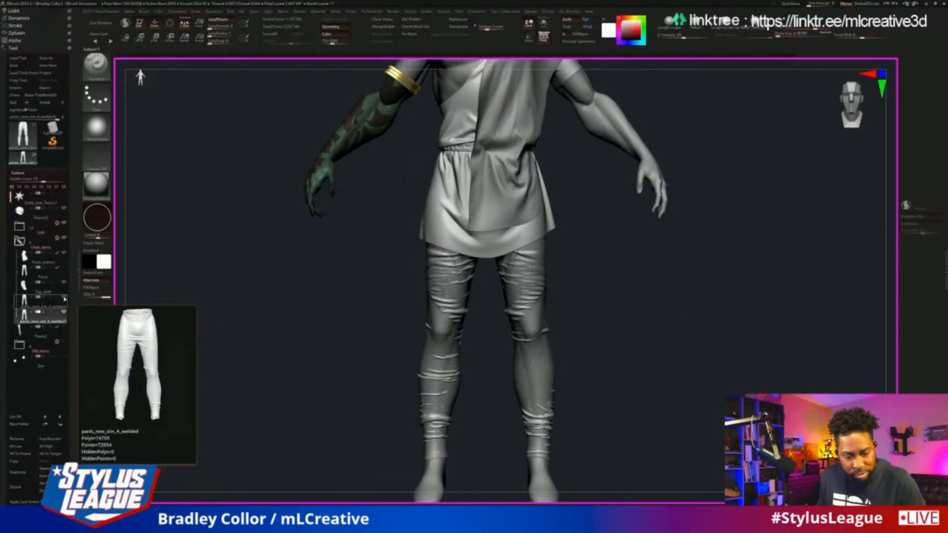
{"action": "mouse_move", "coordinate": [68, 289]}
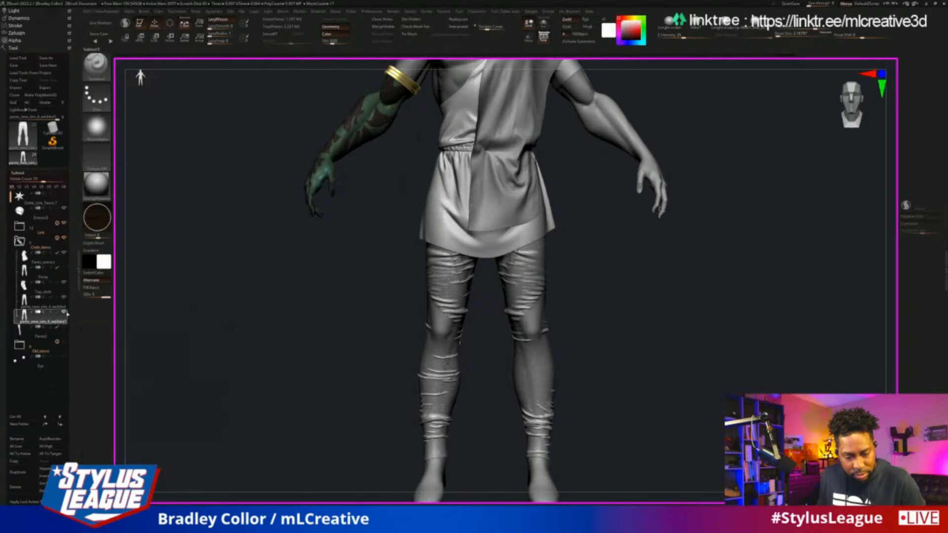
{"action": "left_click", "coordinate": [66, 299]}
Examine the seamed trousers on the character with the polyframe display switched on and off.
{"action": "mouse_move", "coordinate": [650, 297]}
{"action": "left_mouse_down"}
{"action": "mouse_move", "coordinate": [620, 281]}
{"action": "mouse_move", "coordinate": [620, 296]}
{"action": "mouse_move", "coordinate": [656, 303]}
{"action": "left_mouse_up"}
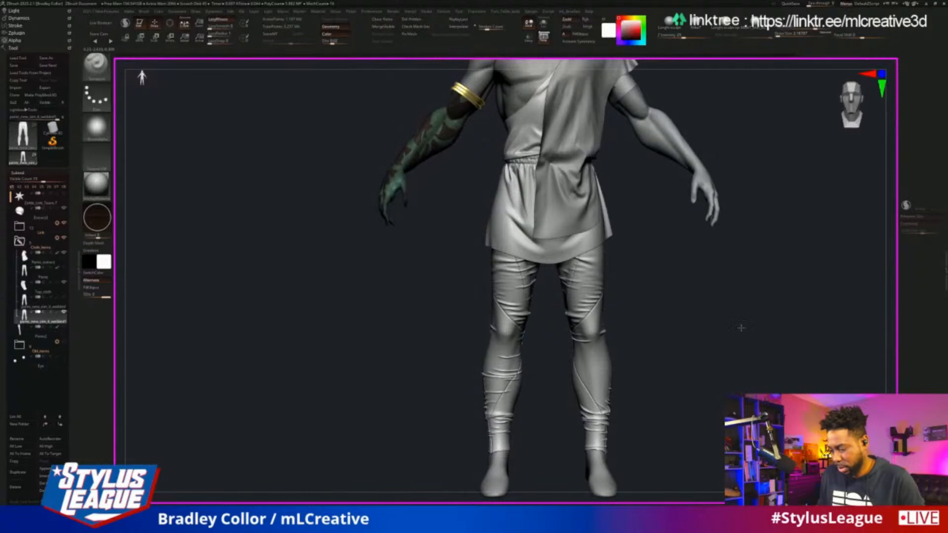
{"action": "left_click_drag", "start_coordinate": [768, 336], "coordinate": [732, 330], "text": "alt"}
{"action": "key", "text": "space"}
{"action": "key", "text": "shift+f"}
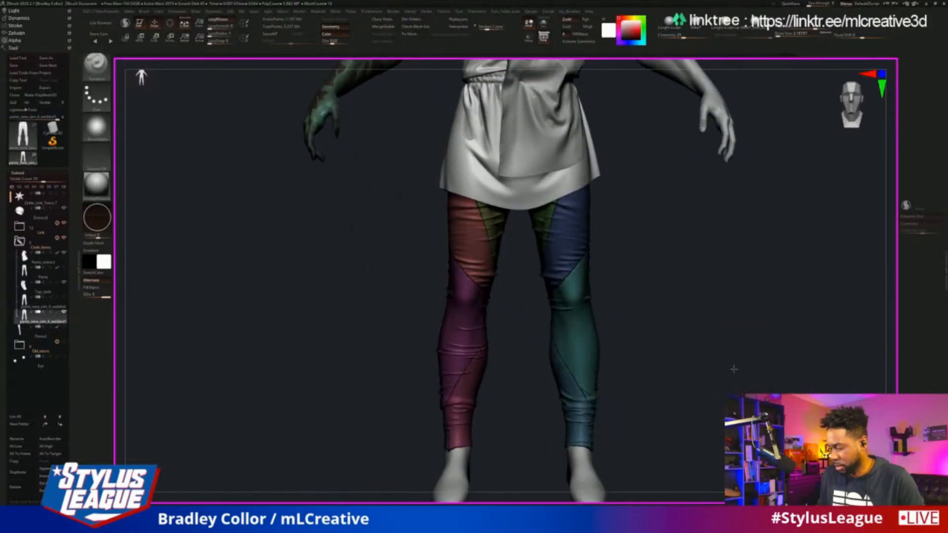
{"action": "key", "text": "shift+f"}
{"action": "left_click_drag", "start_coordinate": [703, 392], "coordinate": [735, 311], "text": "alt"}
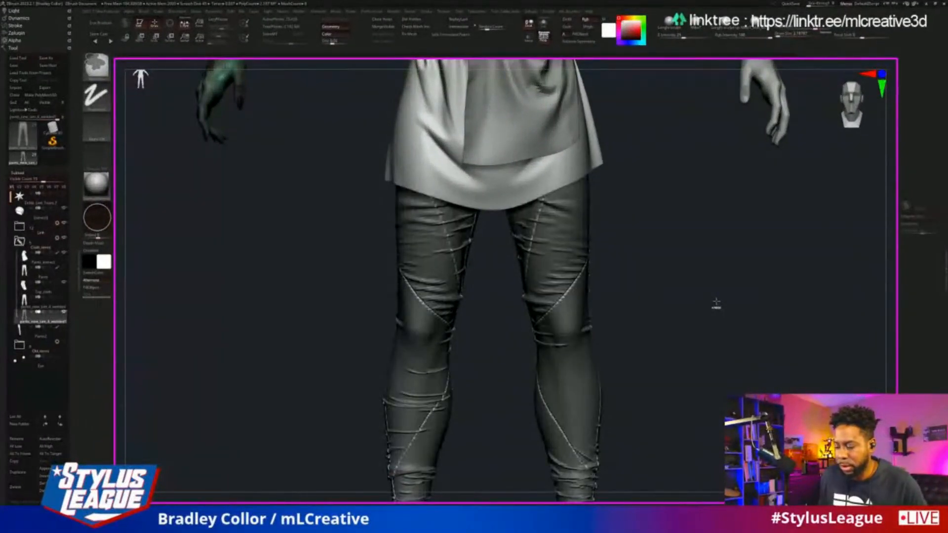
Switch on the polyframe display and isolate the masked trousers from the rest of the character.
{"action": "left_click_drag", "start_coordinate": [247, 295], "coordinate": [283, 292], "text": "alt"}
{"action": "key", "text": "space"}
{"action": "left_click", "coordinate": [324, 352]}
{"action": "left_click_drag", "start_coordinate": [376, 311], "coordinate": [340, 319], "text": "alt"}
{"action": "key", "text": "space"}
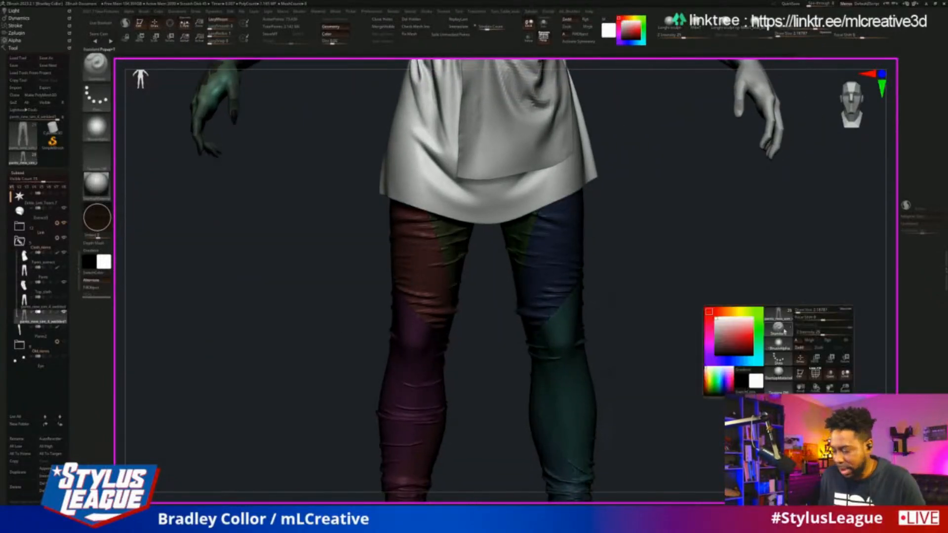
{"action": "key", "text": "alt+s"}
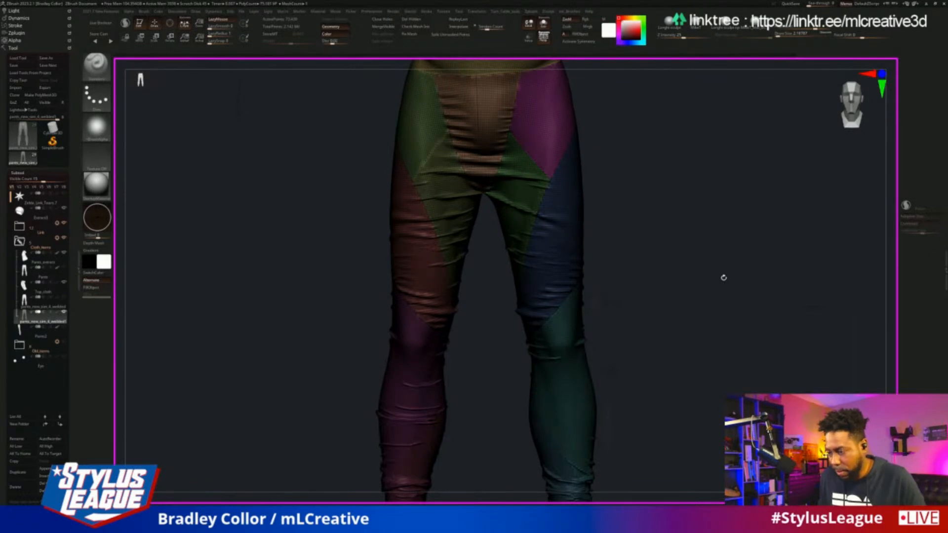
Clear the seam mask from the trousers and show their polygroups with the polyframe display.
{"action": "left_click_drag", "start_coordinate": [702, 232], "coordinate": [631, 302], "text": "alt"}
{"action": "key", "text": "space"}
{"action": "left_click", "coordinate": [643, 336]}
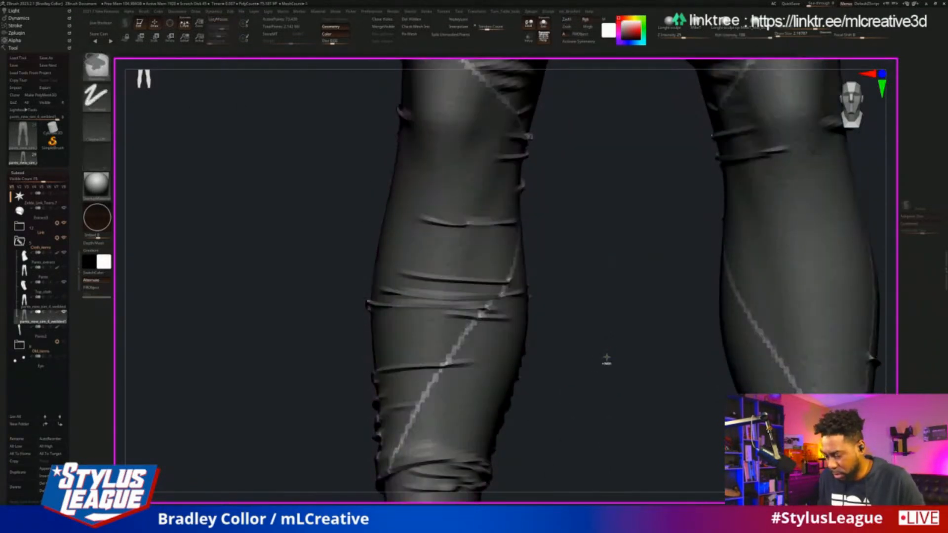
{"action": "left_click_drag", "start_coordinate": [603, 359], "coordinate": [654, 305], "text": "ctrl"}
{"action": "key", "text": "space"}
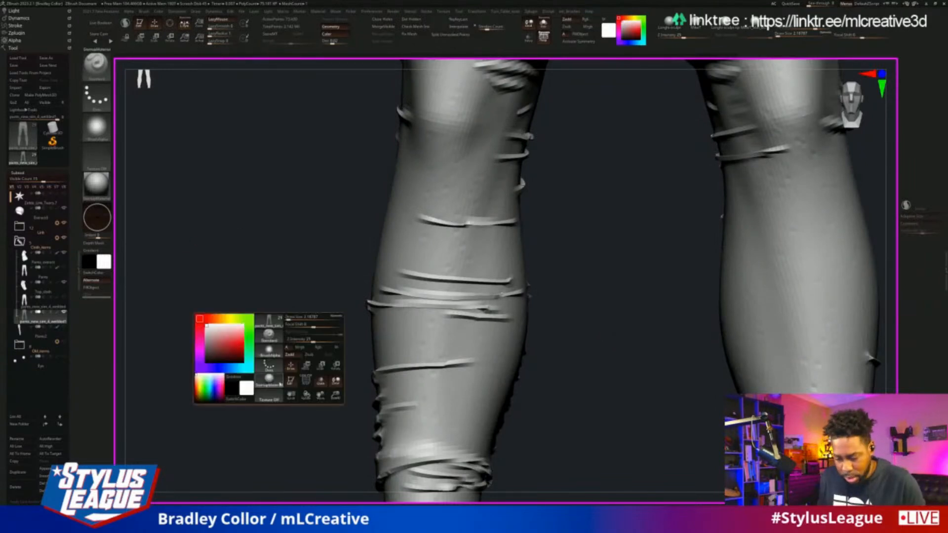
{"action": "left_click", "coordinate": [307, 380]}
Insert Panel Loops along the trousers' polygroup borders with Ignore Groups off, and check them around the knees.
{"action": "scroll", "coordinate": [76, 318], "scroll_direction": "down", "scroll_amount": 10}
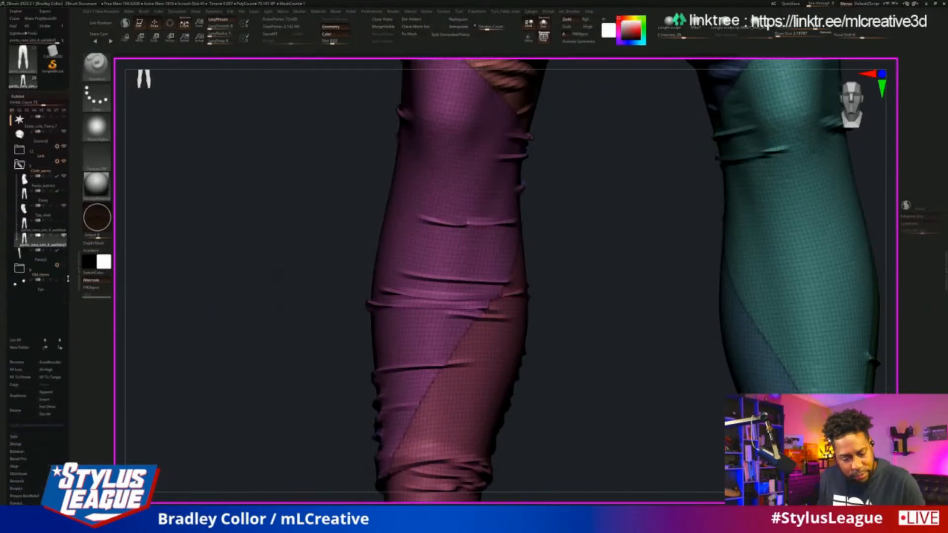
{"action": "scroll", "coordinate": [65, 242], "scroll_direction": "down", "scroll_amount": 6}
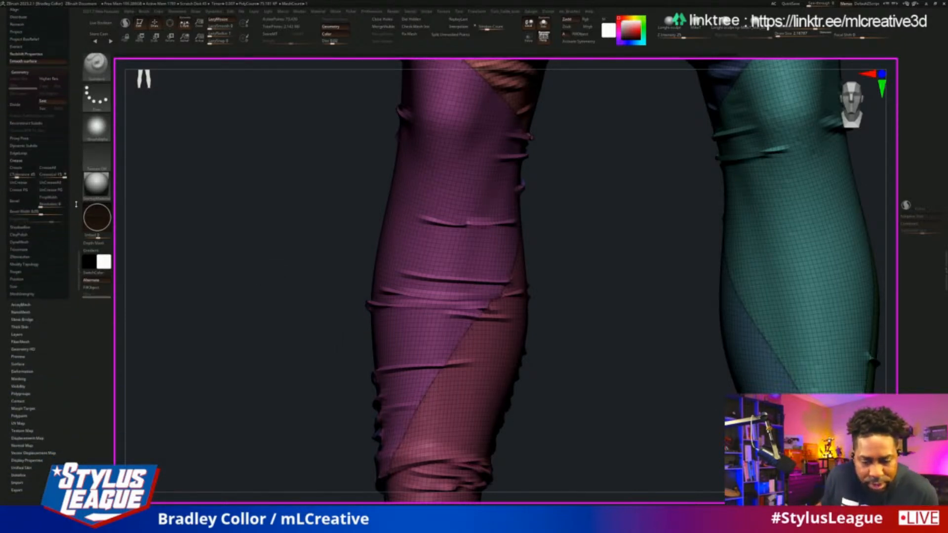
{"action": "scroll", "coordinate": [69, 252], "scroll_direction": "up", "scroll_amount": 4}
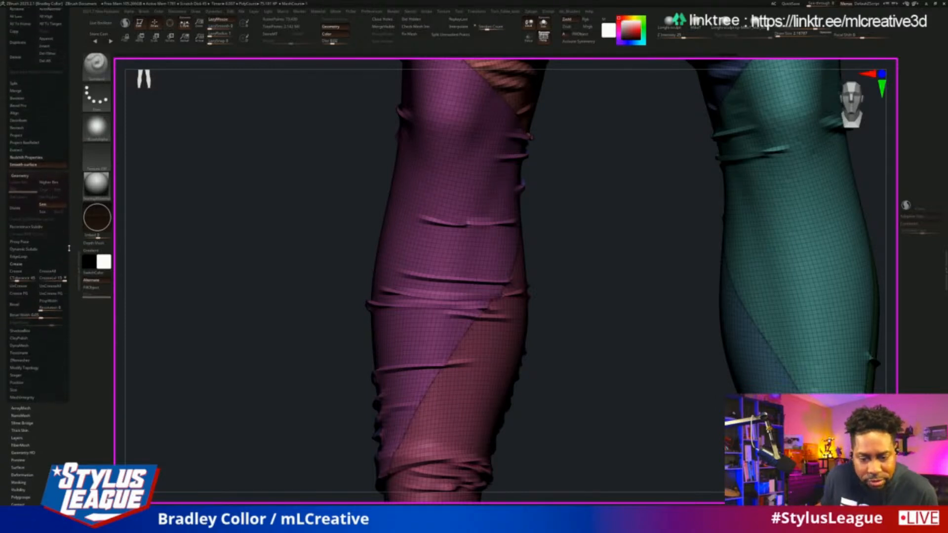
{"action": "scroll", "coordinate": [69, 253], "scroll_direction": "down", "scroll_amount": 3}
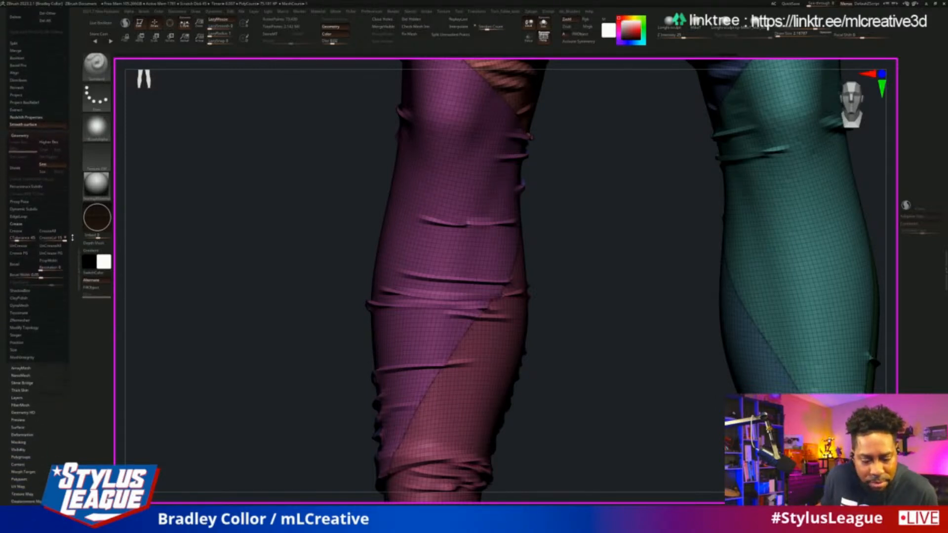
{"action": "left_click", "coordinate": [23, 211]}
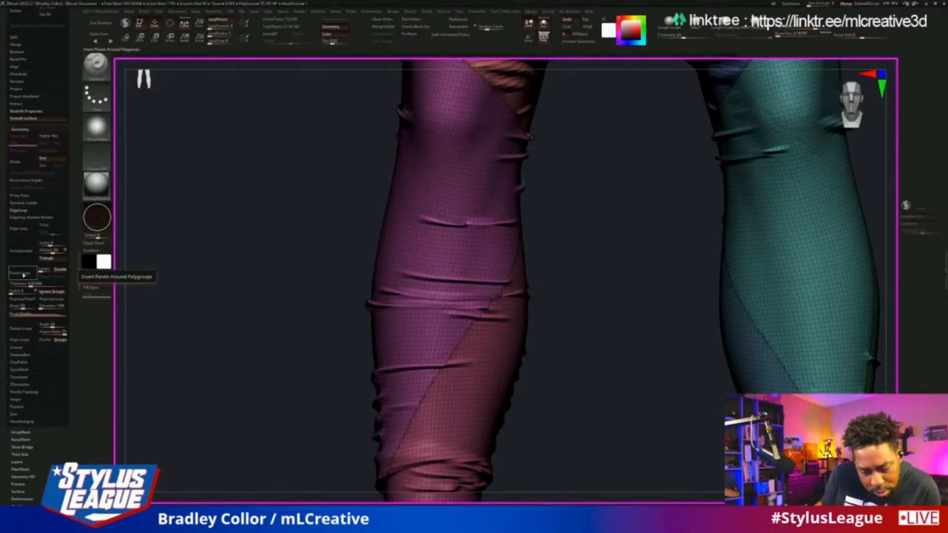
{"action": "key", "text": "ctrl+z"}
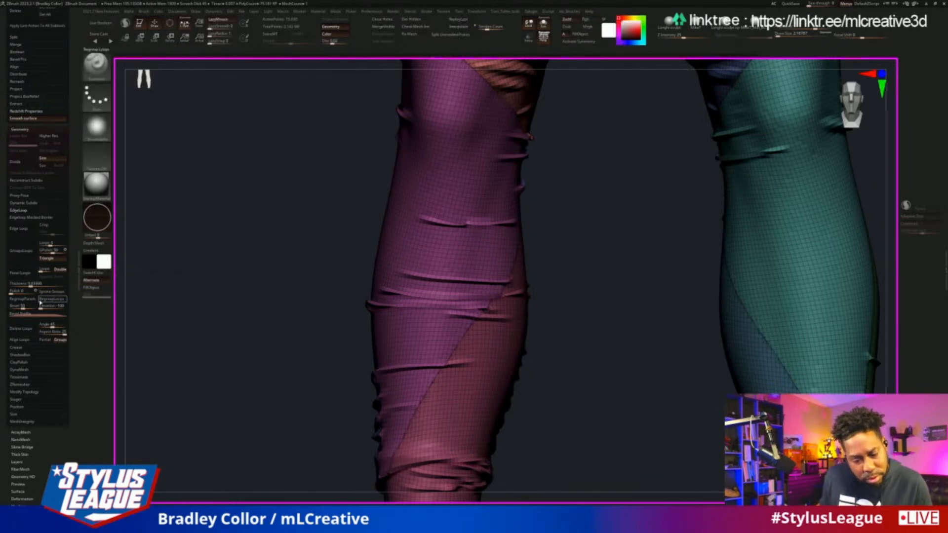
{"action": "left_click", "coordinate": [20, 273]}
{"action": "left_click_drag", "start_coordinate": [574, 277], "coordinate": [570, 310]}
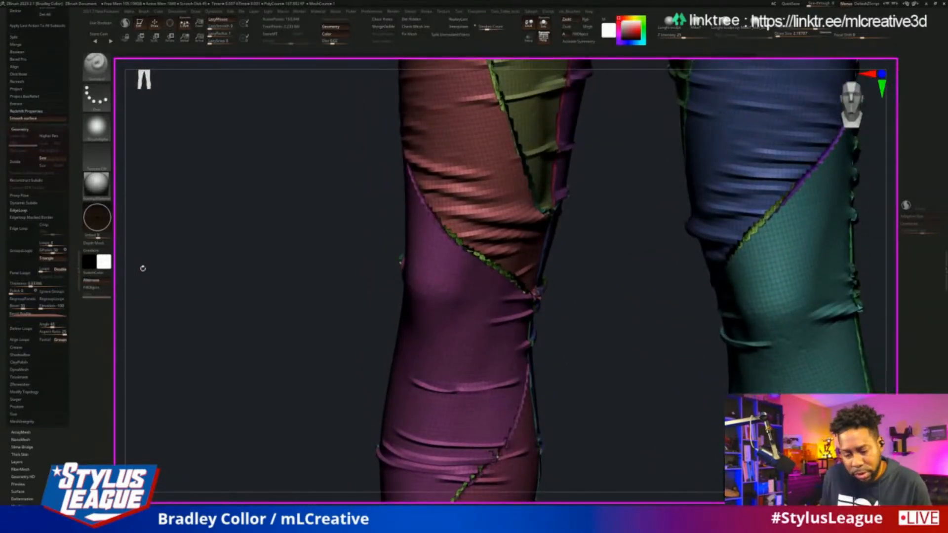
{"action": "mouse_move", "coordinate": [267, 306]}
{"action": "left_mouse_down"}
{"action": "mouse_move", "coordinate": [273, 298]}
{"action": "mouse_move", "coordinate": [310, 307]}
{"action": "mouse_move", "coordinate": [275, 308]}
{"action": "mouse_move", "coordinate": [290, 277]}
{"action": "mouse_move", "coordinate": [245, 281]}
{"action": "mouse_move", "coordinate": [271, 268]}
{"action": "mouse_move", "coordinate": [261, 241]}
{"action": "mouse_move", "coordinate": [277, 262]}
{"action": "left_mouse_up"}
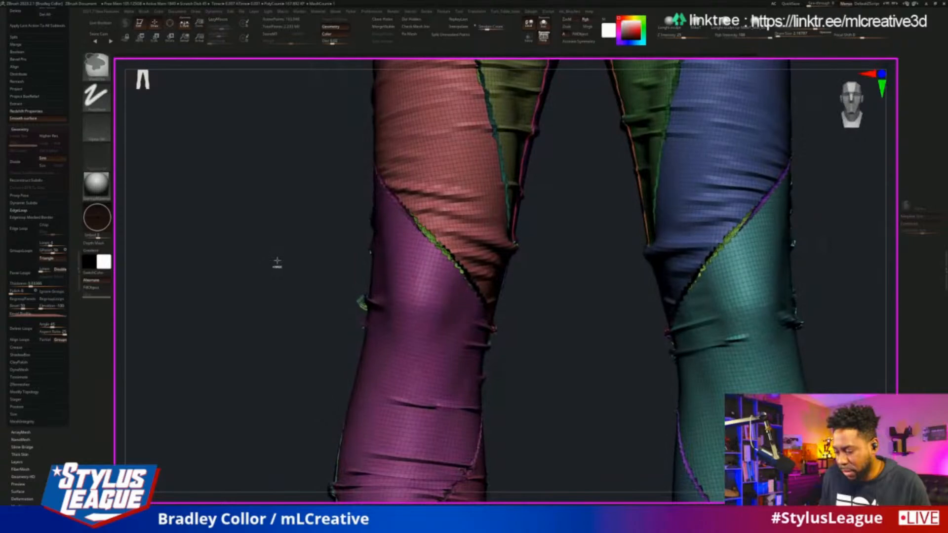
Undo the thick panel loops, insert them again with a smaller thickness, and inspect the narrow strips on the lower leg.
{"action": "left_click_drag", "start_coordinate": [469, 312], "coordinate": [617, 276]}
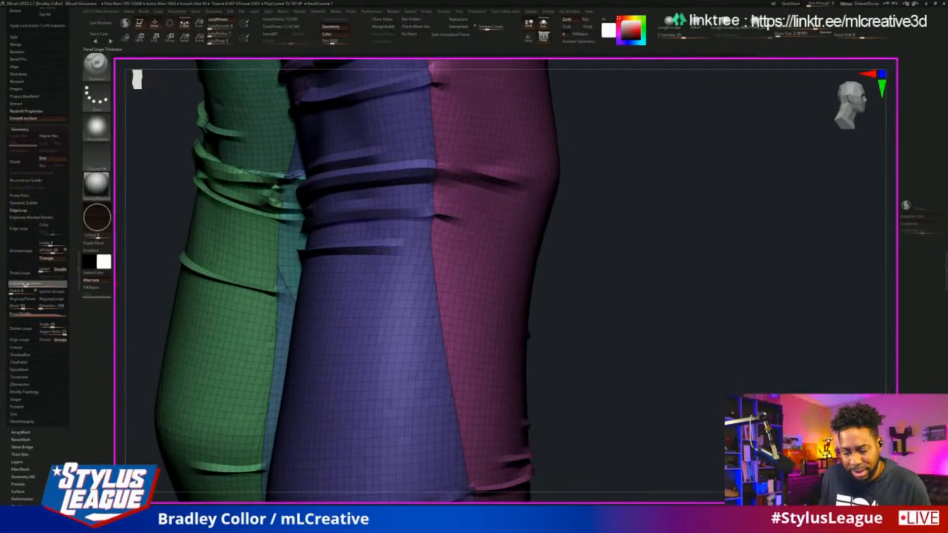
{"action": "left_click_drag", "start_coordinate": [559, 285], "coordinate": [749, 209]}
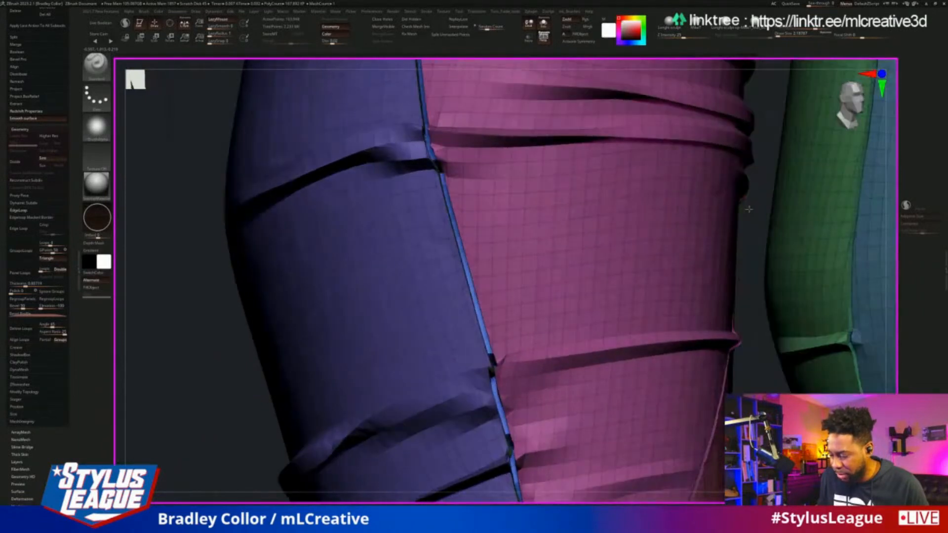
{"action": "left_click_drag", "start_coordinate": [215, 315], "coordinate": [374, 288]}
{"action": "left_click_drag", "start_coordinate": [202, 322], "coordinate": [474, 341]}
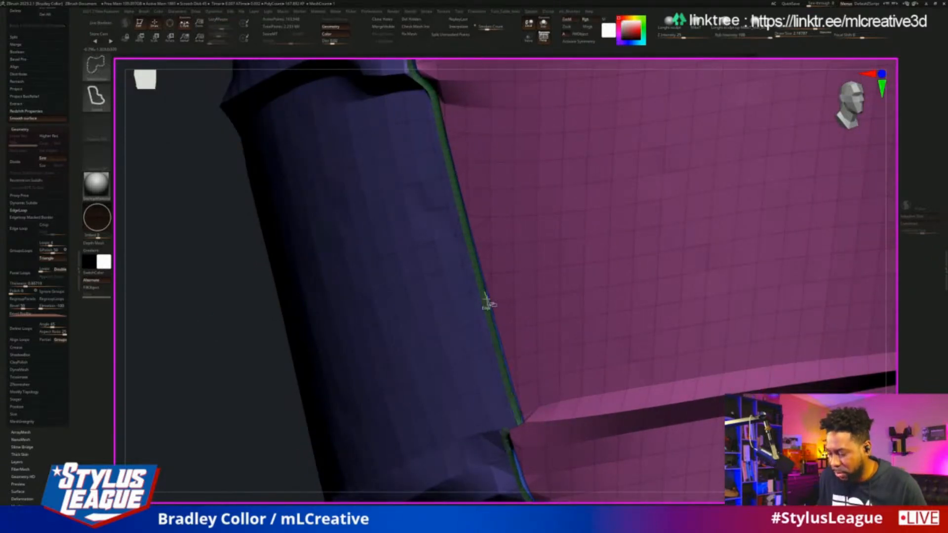
{"action": "left_click_drag", "start_coordinate": [209, 306], "coordinate": [181, 138]}
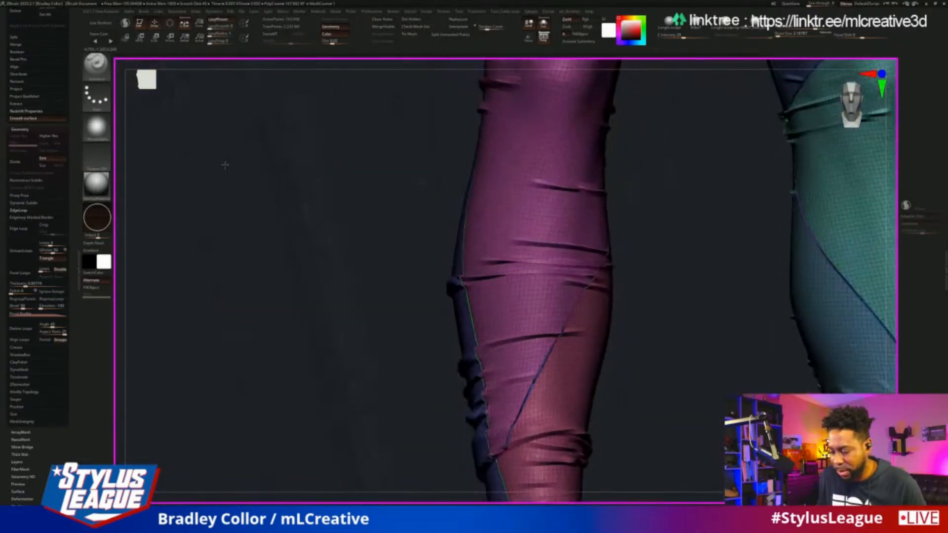
Examine the thin panel seams along the trouser legs from different views.
{"action": "left_click_drag", "start_coordinate": [689, 277], "coordinate": [629, 272]}
{"action": "mouse_move", "coordinate": [715, 318]}
{"action": "left_mouse_down", "text": "alt"}
{"action": "mouse_move", "coordinate": [568, 201]}
{"action": "mouse_move", "coordinate": [758, 291]}
{"action": "mouse_move", "coordinate": [772, 244]}
{"action": "mouse_move", "coordinate": [733, 364]}
{"action": "left_mouse_up", "text": "alt"}
{"action": "key", "text": "space"}
{"action": "left_click", "coordinate": [745, 370]}
{"action": "left_click_drag", "start_coordinate": [745, 239], "coordinate": [482, 349], "text": "alt"}
{"action": "left_click_drag", "start_coordinate": [534, 372], "coordinate": [572, 322]}
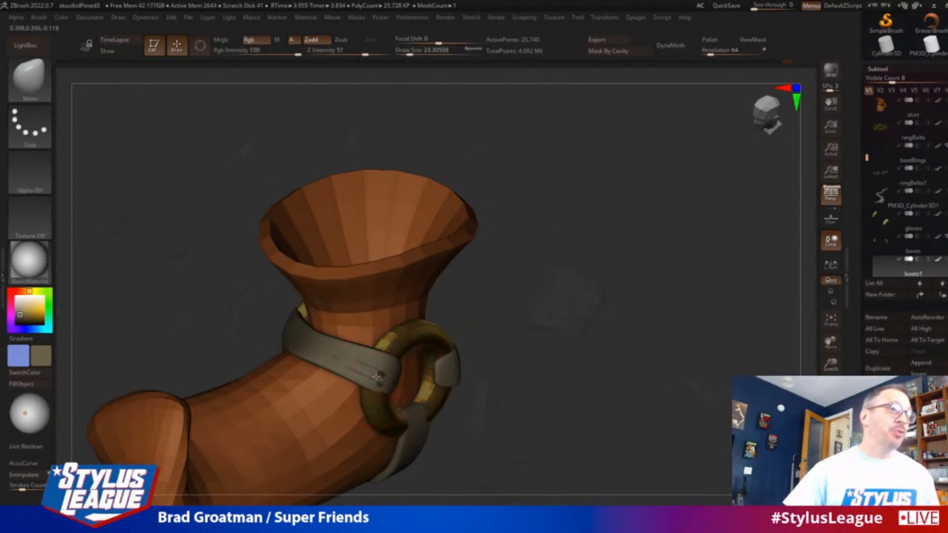
Adjust the strap around the boot's ankle ring with the Move brush.
{"action": "right_click_drag", "start_coordinate": [425, 372], "coordinate": [446, 375]}
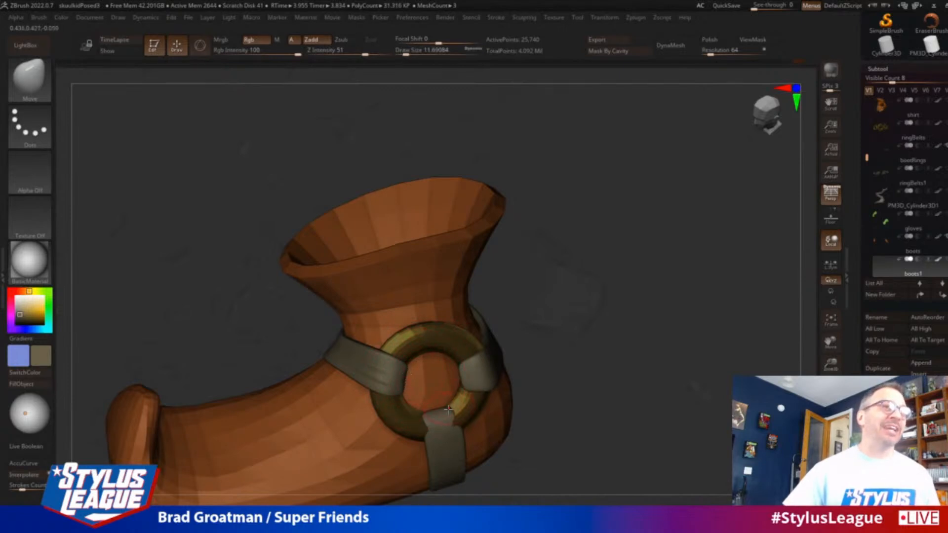
{"action": "right_click_drag", "start_coordinate": [592, 405], "coordinate": [583, 385], "text": "ctrl"}
{"action": "key", "text": "s"}
{"action": "left_click_drag", "start_coordinate": [448, 426], "coordinate": [452, 426]}
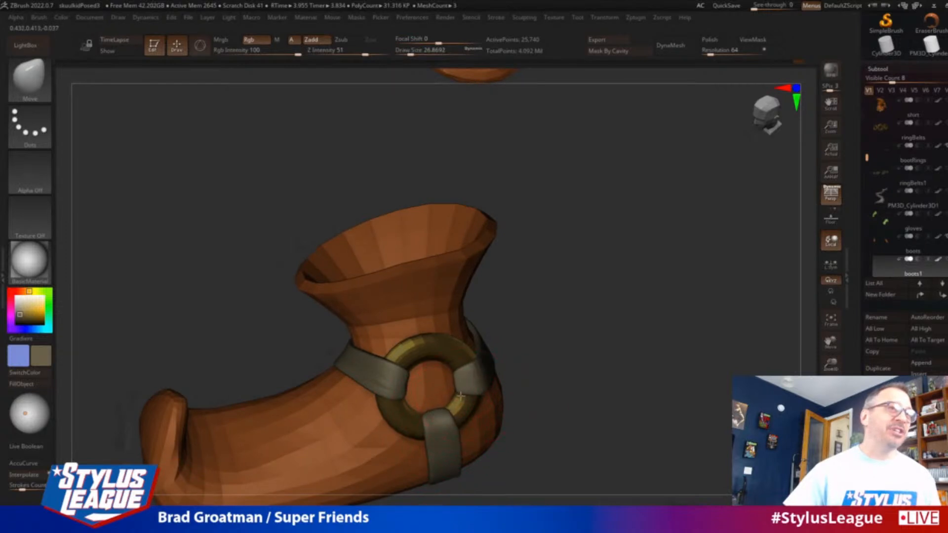
{"action": "right_click_drag", "start_coordinate": [517, 390], "coordinate": [484, 390]}
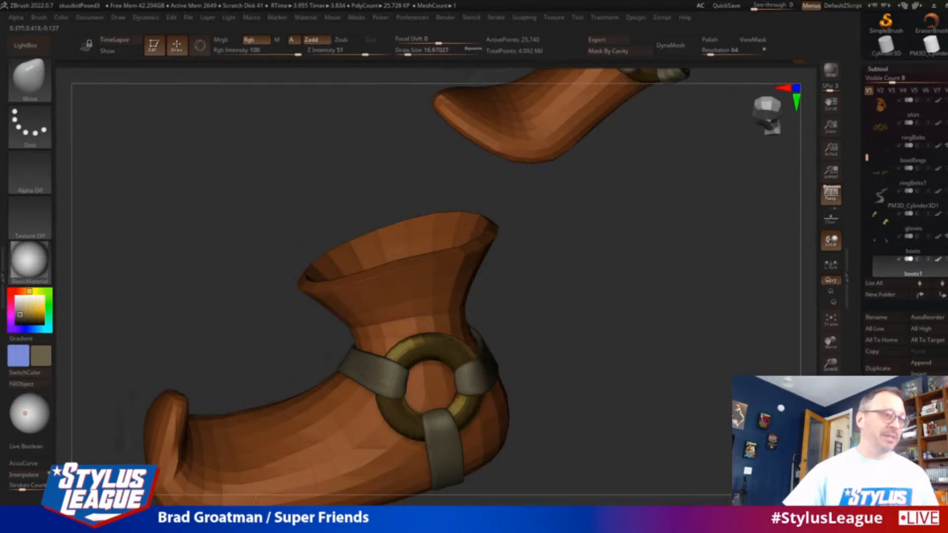
Check the front of the isolated boot, show the whole character again and view both boots on the branch.
{"action": "right_click_drag", "start_coordinate": [563, 366], "coordinate": [409, 368]}
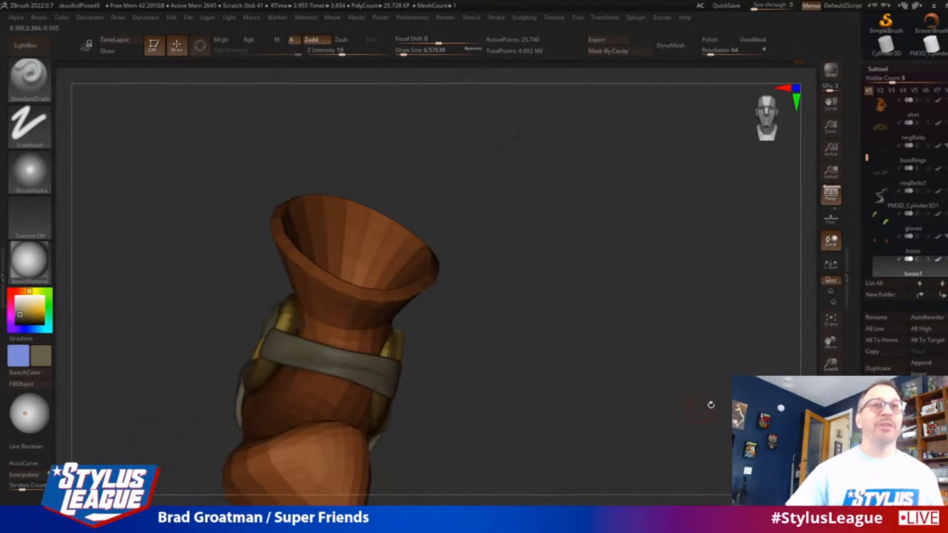
{"action": "left_click", "coordinate": [831, 409]}
{"action": "mouse_move", "coordinate": [681, 345]}
{"action": "right_mouse_down", "text": "shift"}
{"action": "mouse_move", "coordinate": [673, 357]}
{"action": "mouse_move", "coordinate": [570, 296]}
{"action": "mouse_move", "coordinate": [599, 401]}
{"action": "mouse_move", "coordinate": [747, 324]}
{"action": "mouse_move", "coordinate": [747, 341]}
{"action": "mouse_move", "coordinate": [731, 353]}
{"action": "mouse_move", "coordinate": [759, 364]}
{"action": "mouse_move", "coordinate": [716, 377]}
{"action": "mouse_move", "coordinate": [721, 386]}
{"action": "right_mouse_up", "text": "shift"}
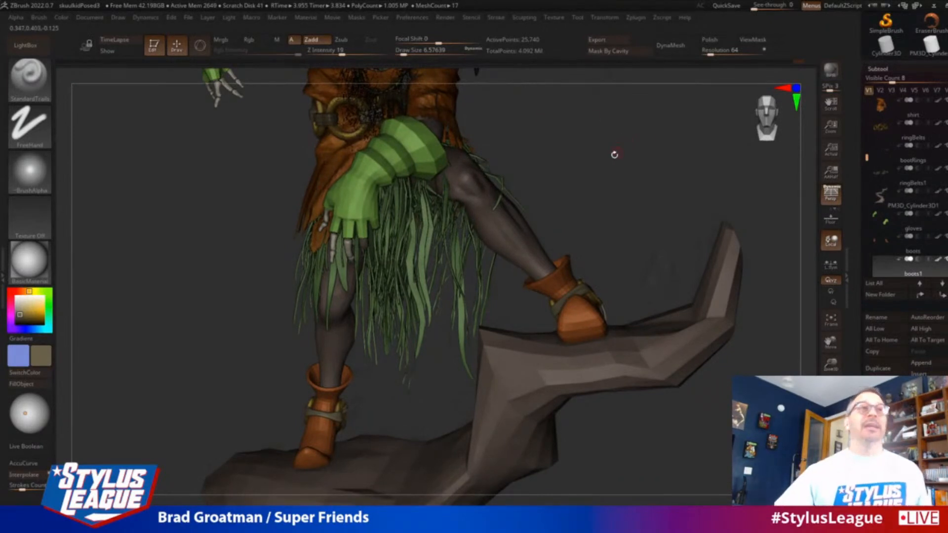
Reshape the strap across the heel of the boot on the branch with the Move brush and smooth it.
{"action": "right_click_drag", "start_coordinate": [623, 145], "coordinate": [612, 238], "text": "ctrl"}
{"action": "left_click_drag", "start_coordinate": [635, 267], "coordinate": [474, 271]}
{"action": "mouse_move", "coordinate": [562, 344]}
{"action": "left_mouse_down"}
{"action": "mouse_move", "coordinate": [603, 318]}
{"action": "mouse_move", "coordinate": [508, 352]}
{"action": "mouse_move", "coordinate": [519, 355]}
{"action": "left_mouse_up"}
{"action": "key", "text": "b"}
{"action": "key", "text": "m"}
{"action": "key", "text": "v"}
{"action": "key", "text": "s"}
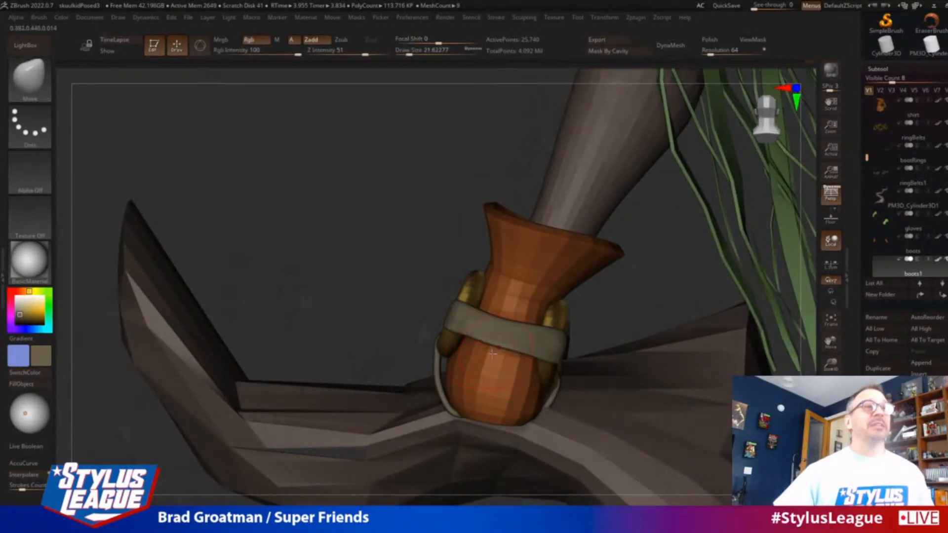
{"action": "key", "text": "shift"}
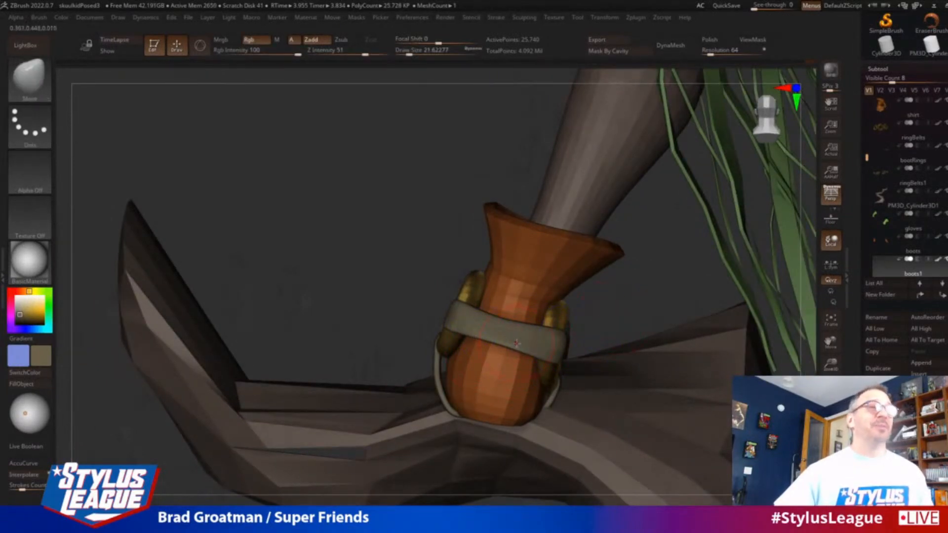
Sculpt fold lines along the heel strap with the StandardTrails brush, reducing the draw size to about 4.3.
{"action": "key", "text": "s"}
{"action": "left_click_drag", "start_coordinate": [474, 297], "coordinate": [420, 328]}
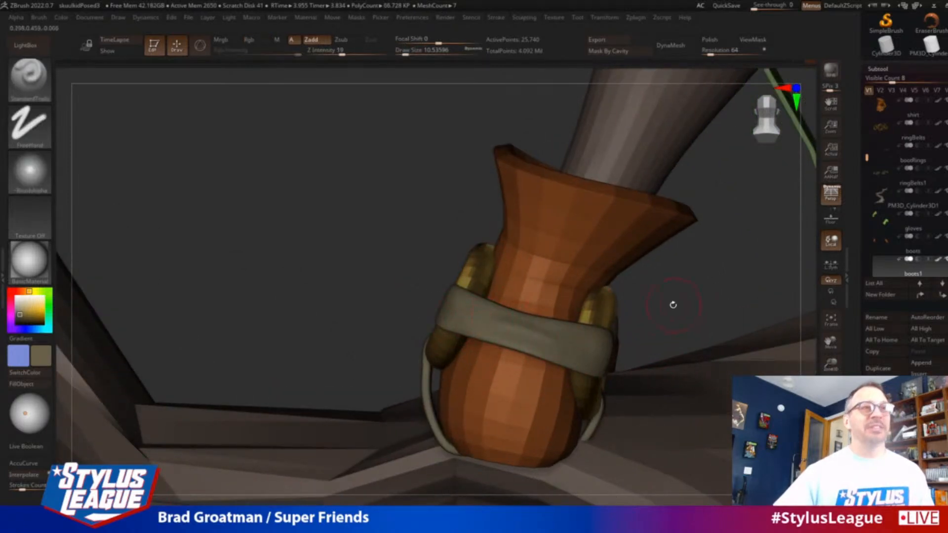
{"action": "key", "text": "s"}
{"action": "left_click_drag", "start_coordinate": [558, 328], "coordinate": [543, 328]}
{"action": "left_click_drag", "start_coordinate": [687, 318], "coordinate": [691, 316]}
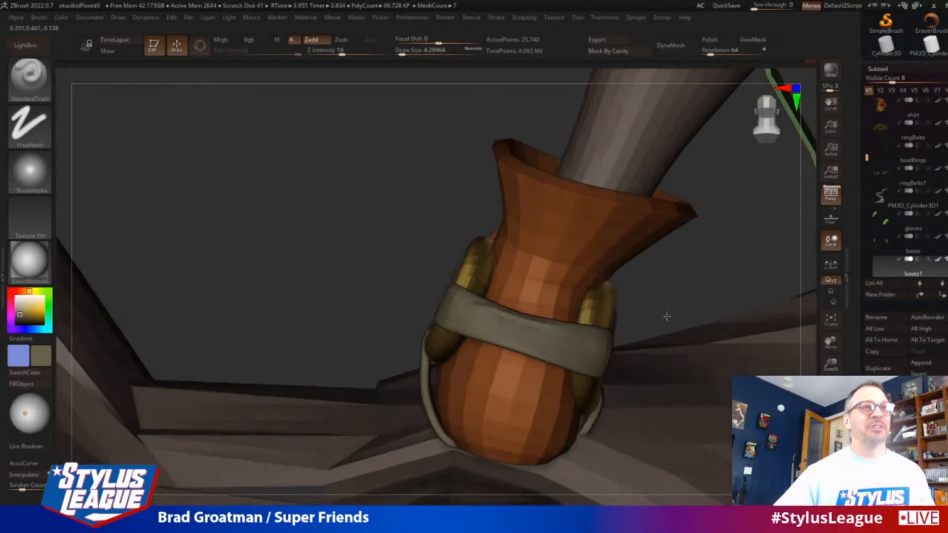
{"action": "left_click_drag", "start_coordinate": [474, 313], "coordinate": [583, 347]}
{"action": "left_click_drag", "start_coordinate": [687, 287], "coordinate": [760, 291]}
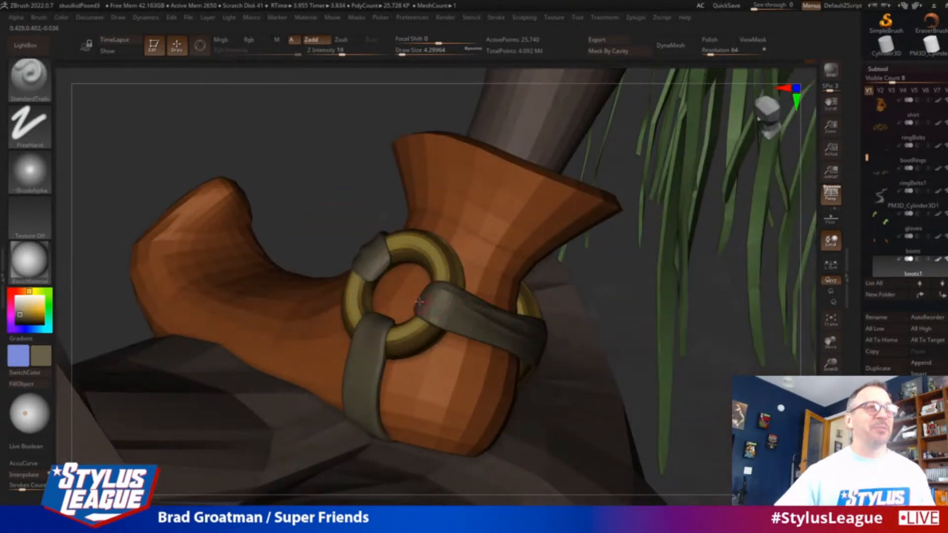
{"action": "left_click_drag", "start_coordinate": [602, 307], "coordinate": [438, 317]}
{"action": "left_click_drag", "start_coordinate": [650, 341], "coordinate": [541, 295]}
{"action": "left_click_drag", "start_coordinate": [802, 366], "coordinate": [720, 354]}
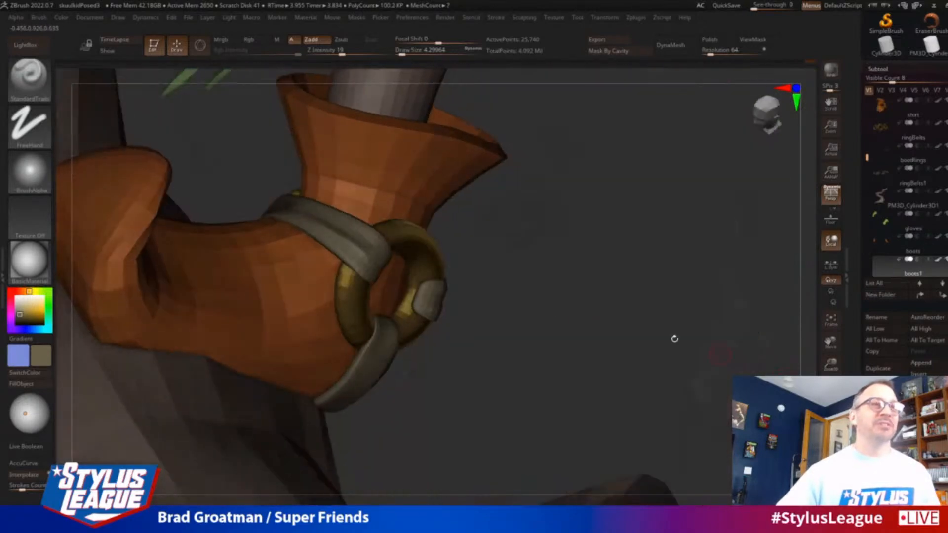
Adjust the end of the heel strap where it wraps the ring, using the Move brush at a draw size of about 14.
{"action": "key", "text": "b"}
{"action": "key", "text": "m"}
{"action": "key", "text": "v"}
{"action": "key", "text": "s"}
{"action": "left_click_drag", "start_coordinate": [427, 299], "coordinate": [433, 298]}
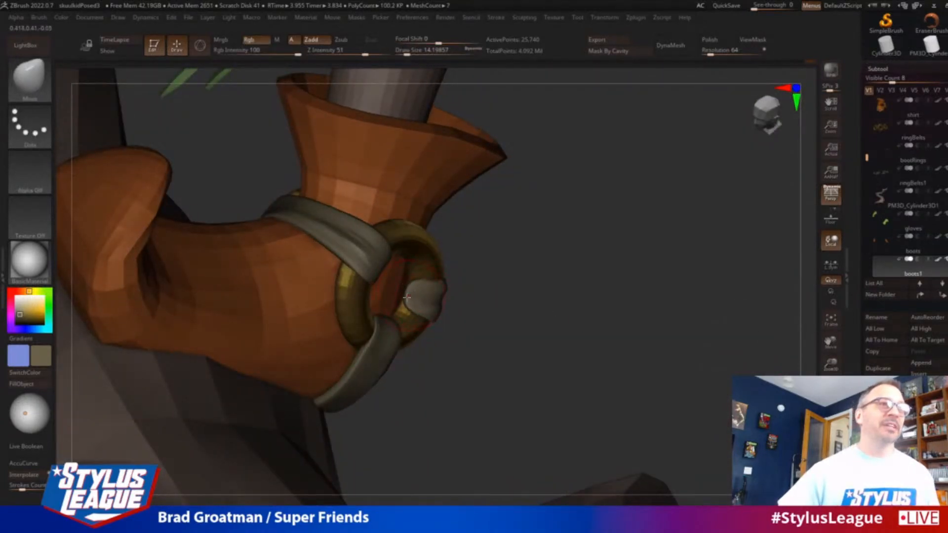
{"action": "left_click_drag", "start_coordinate": [424, 296], "coordinate": [434, 300]}
{"action": "left_click_drag", "start_coordinate": [503, 295], "coordinate": [432, 291]}
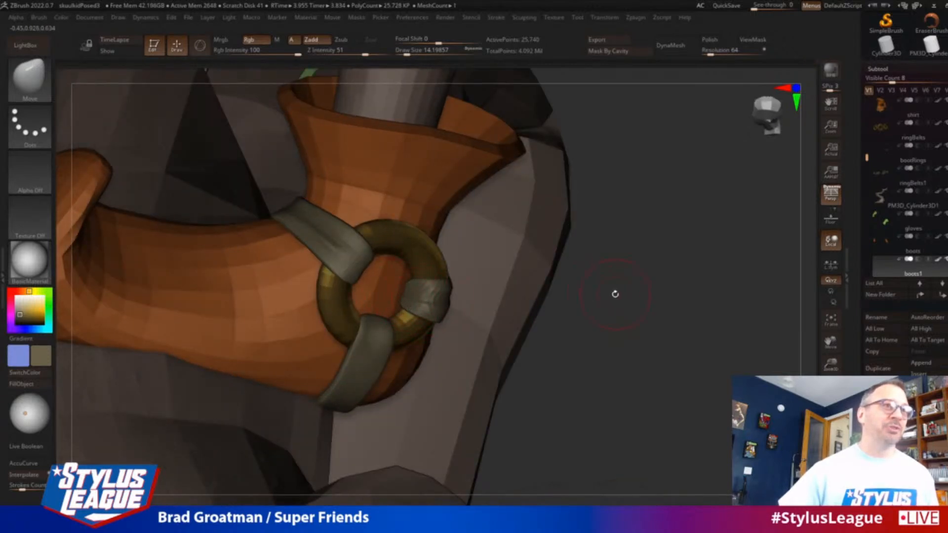
{"action": "left_click_drag", "start_coordinate": [612, 294], "coordinate": [453, 295]}
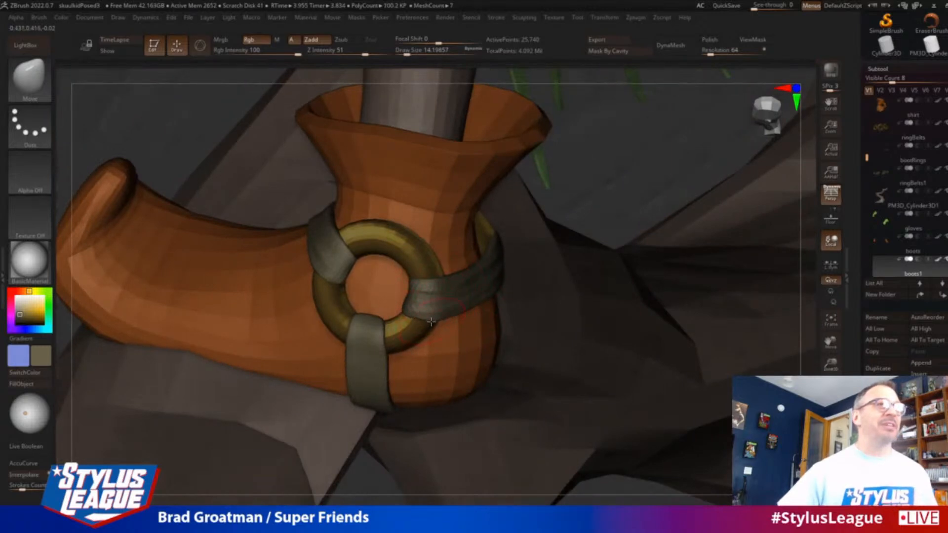
{"action": "left_click_drag", "start_coordinate": [627, 176], "coordinate": [568, 221]}
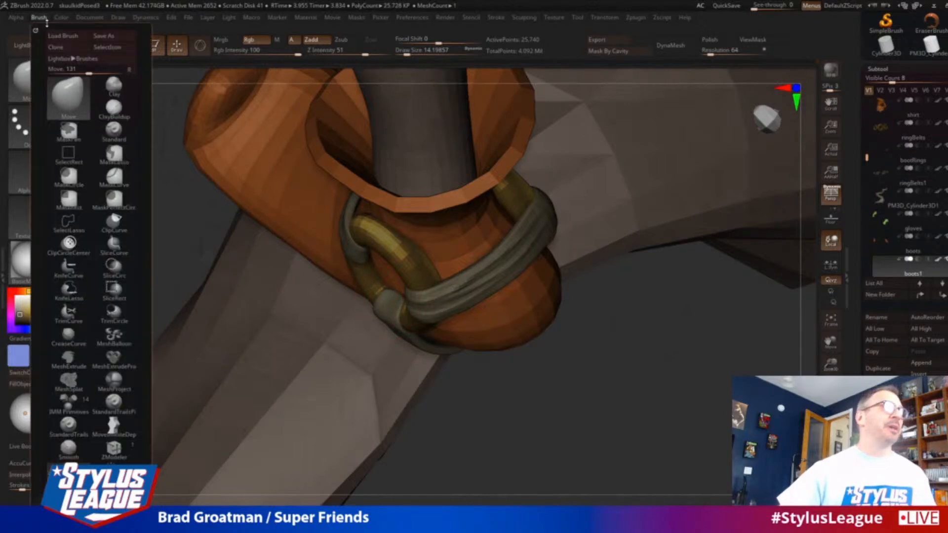
Select the Standard brush and examine the Trails Count setting in its brush modifiers.
{"action": "key", "text": "b"}
{"action": "key", "text": "s"}
{"action": "key", "text": "t"}
{"action": "mouse_move", "coordinate": [40, 18]}
{"action": "scroll", "coordinate": [72, 289], "scroll_direction": "down", "scroll_amount": 10}
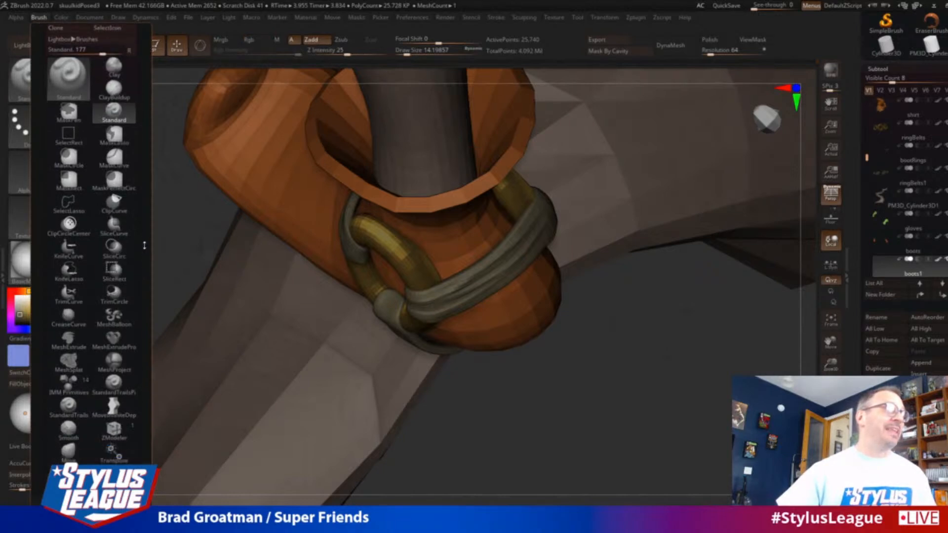
{"action": "left_click", "coordinate": [71, 326]}
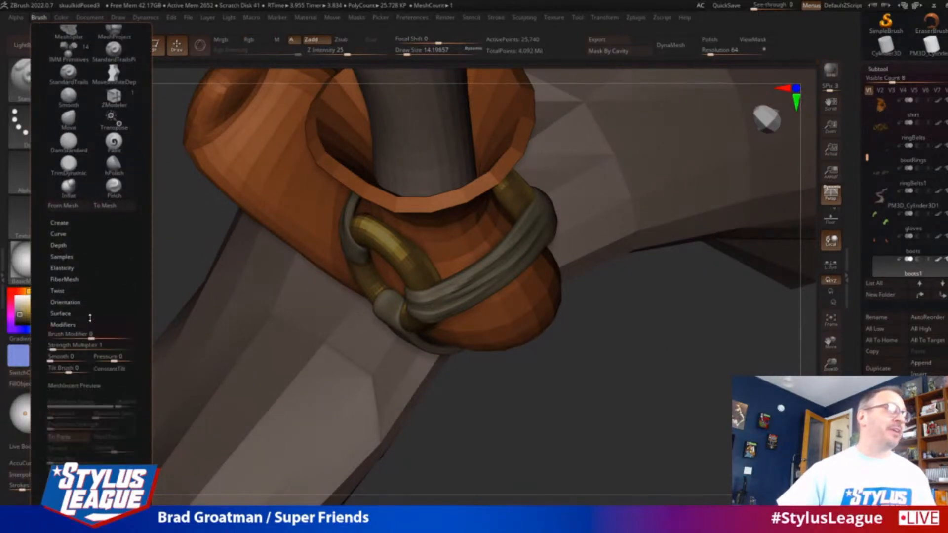
{"action": "scroll", "coordinate": [63, 454], "scroll_direction": "down", "scroll_amount": 2}
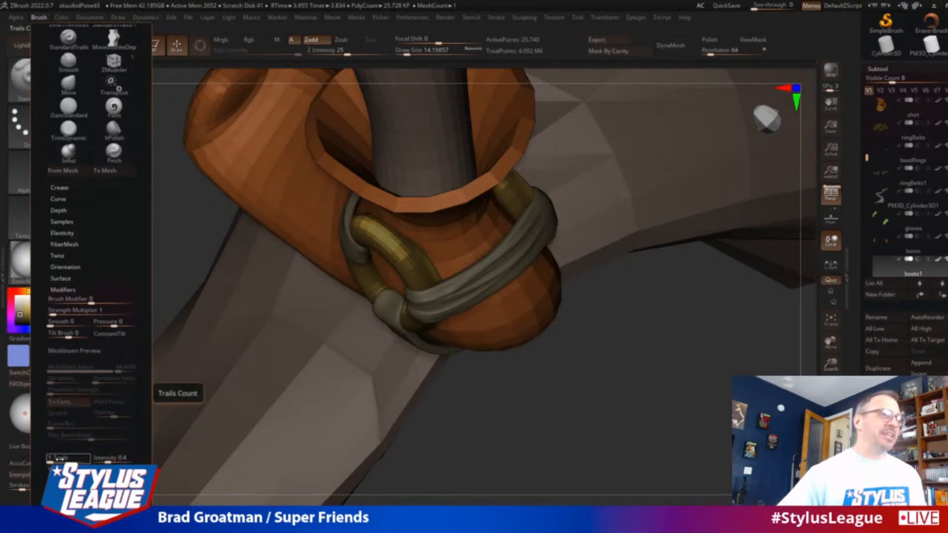
{"action": "left_click_drag", "start_coordinate": [637, 443], "coordinate": [667, 353]}
Try sculpting folds down the strap below the ring with the Standard brush at a draw size of about 3.1.
{"action": "key", "text": "s"}
{"action": "left_click_drag", "start_coordinate": [385, 337], "coordinate": [380, 337]}
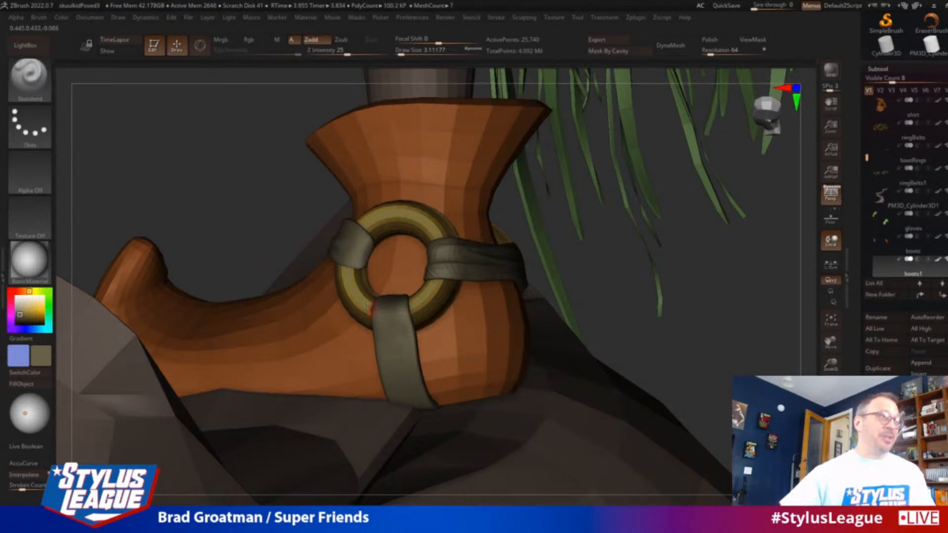
{"action": "left_click", "coordinate": [61, 17]}
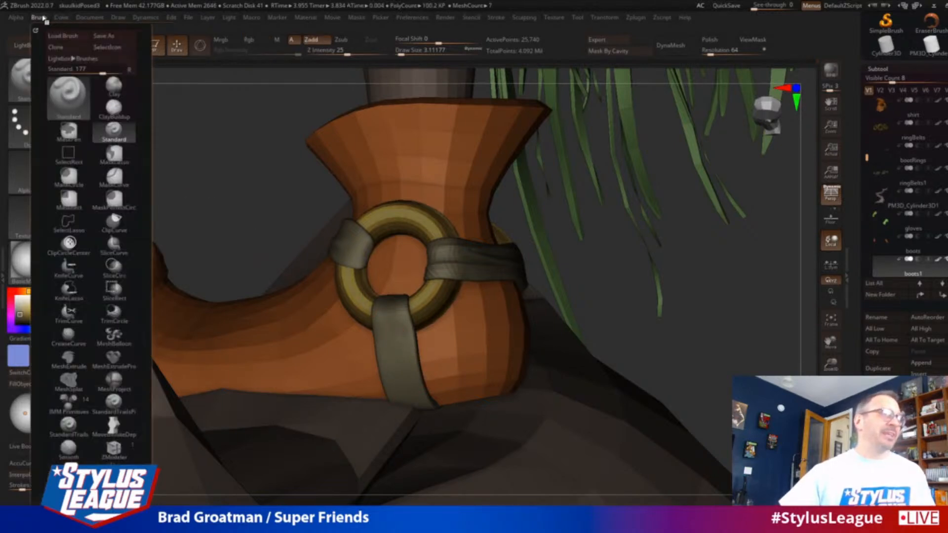
{"action": "left_click_drag", "start_coordinate": [399, 298], "coordinate": [413, 390]}
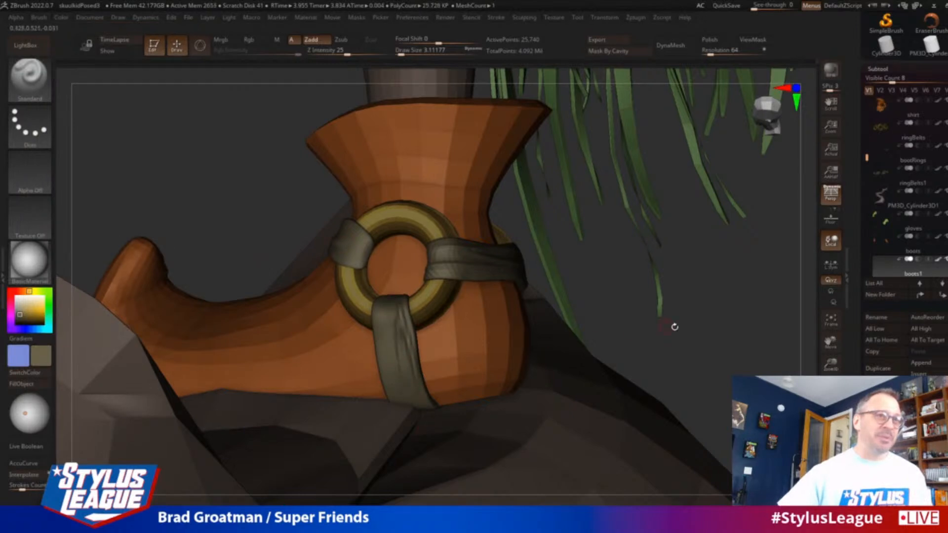
{"action": "left_click_drag", "start_coordinate": [653, 329], "coordinate": [568, 325]}
Examine the Standard brush's modifiers and its trails settings again.
{"action": "left_click", "coordinate": [87, 17]}
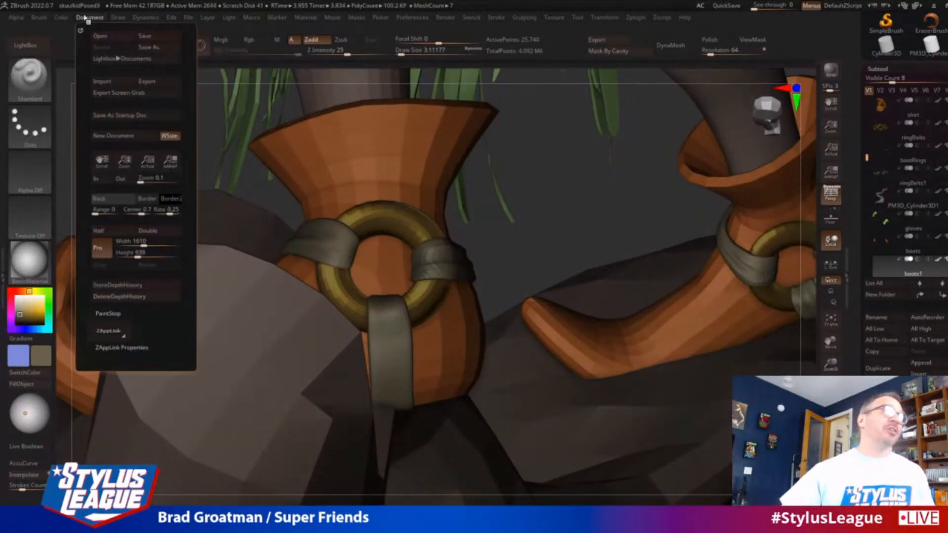
{"action": "mouse_move", "coordinate": [39, 17]}
{"action": "scroll", "coordinate": [147, 195], "scroll_direction": "down", "scroll_amount": 1}
{"action": "left_click_drag", "start_coordinate": [90, 283], "coordinate": [98, 281]}
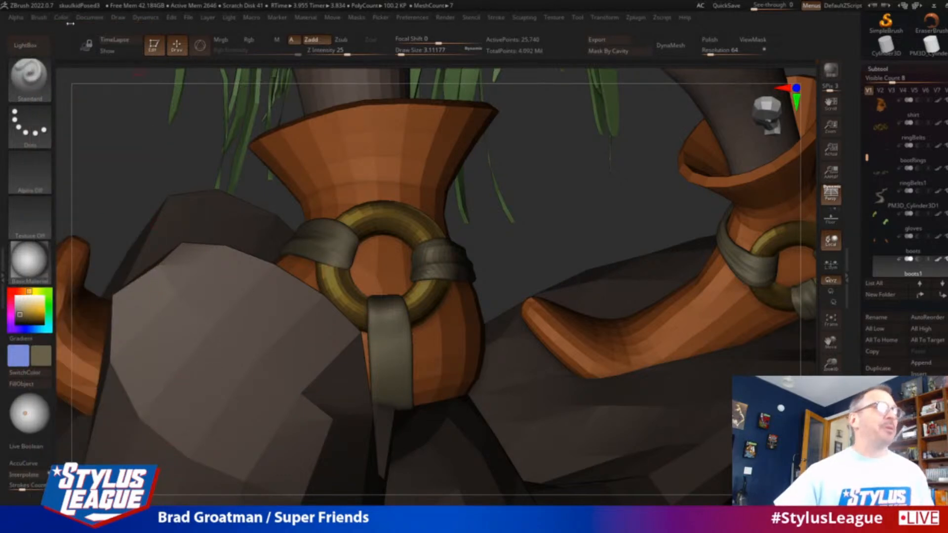
{"action": "left_click", "coordinate": [41, 18]}
{"action": "scroll", "coordinate": [105, 300], "scroll_direction": "down", "scroll_amount": 4}
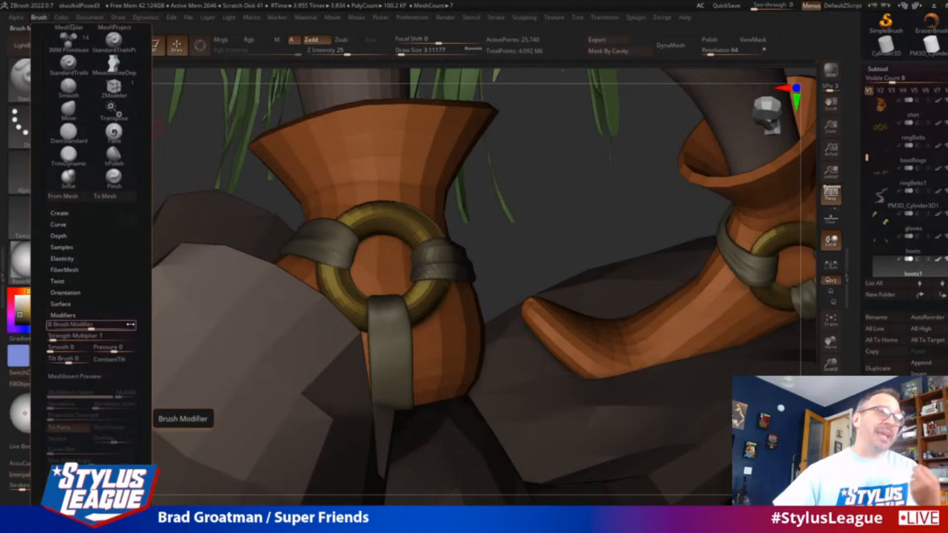
{"action": "scroll", "coordinate": [124, 317], "scroll_direction": "down", "scroll_amount": 4}
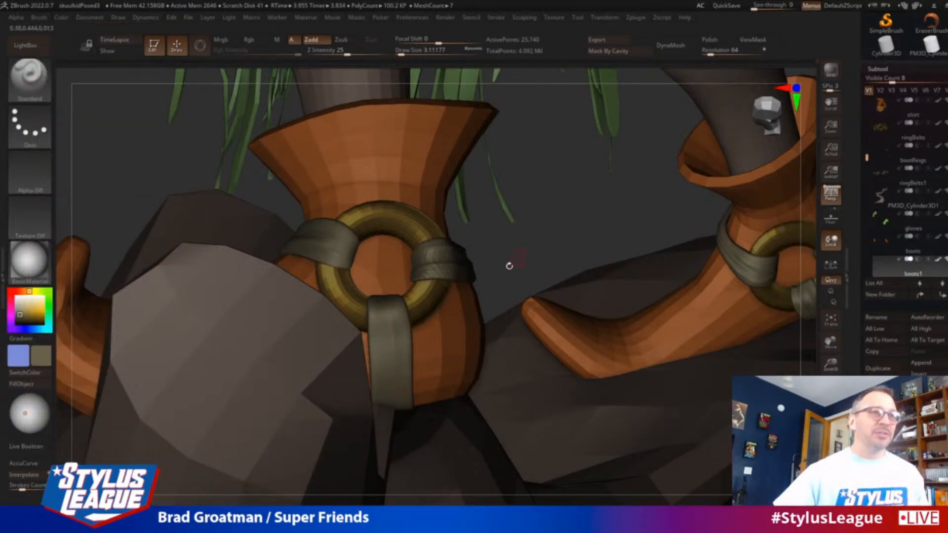
{"action": "left_click", "coordinate": [148, 518]}
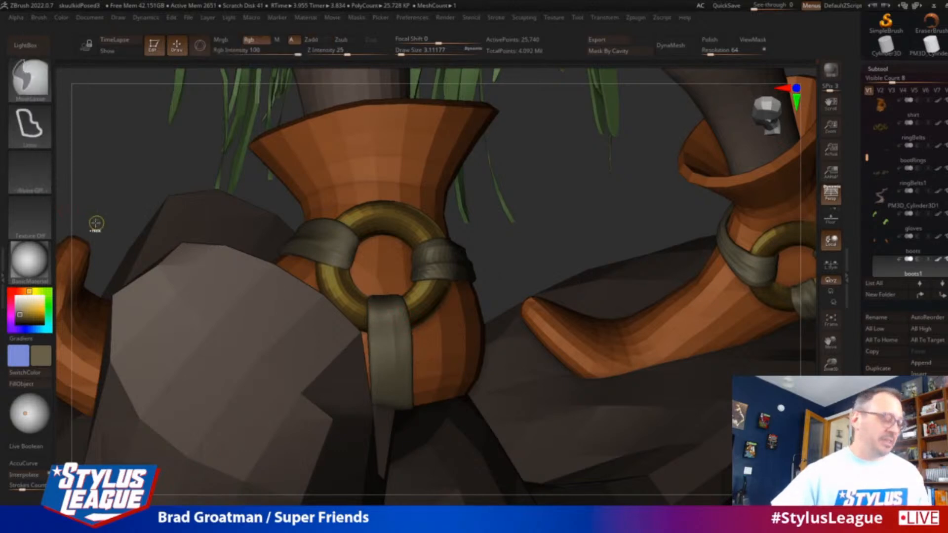
Subdivide the straps once and sculpt folds down the strap below the ring with the StandardTrails brush.
{"action": "key", "text": "ctrl+d"}
{"action": "key", "text": "s"}
{"action": "key", "text": "s"}
{"action": "left_click_drag", "start_coordinate": [389, 308], "coordinate": [391, 309]}
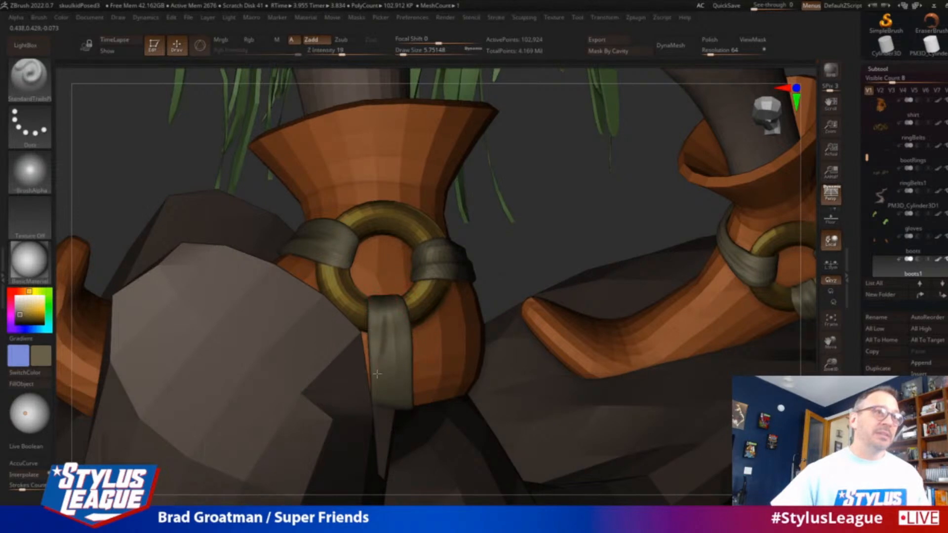
{"action": "left_click_drag", "start_coordinate": [494, 254], "coordinate": [497, 296], "text": "alt"}
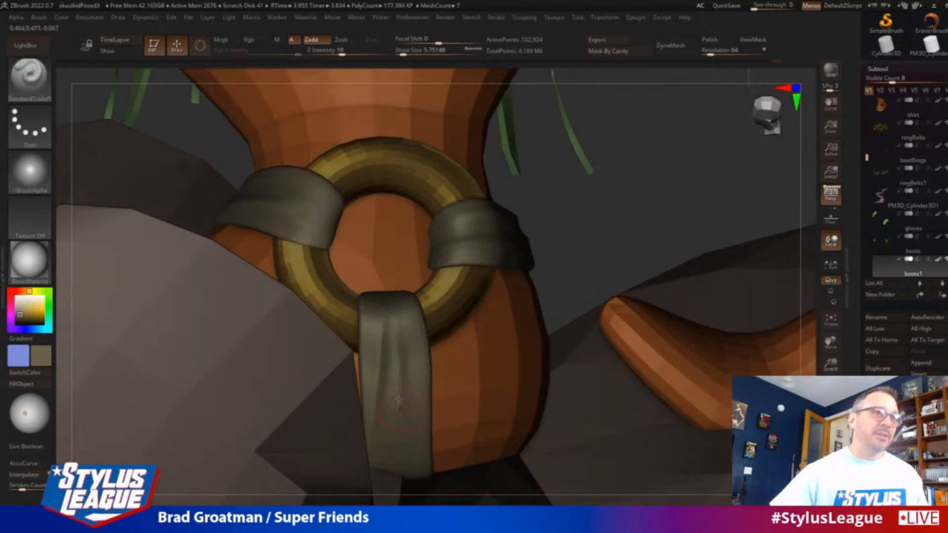
{"action": "left_click_drag", "start_coordinate": [409, 323], "coordinate": [417, 449]}
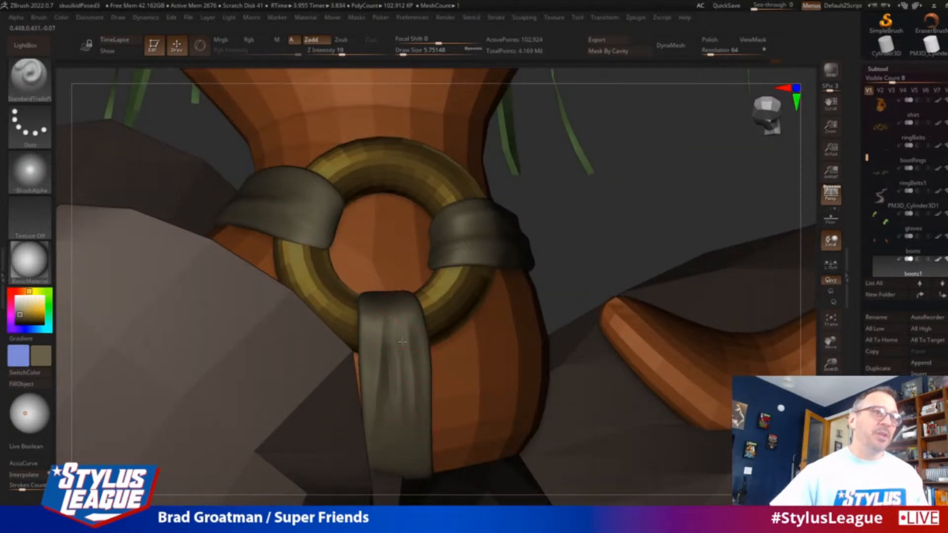
Refine the lower strap's folds with finer StandardTrails strokes and cut creases into it with the DamStandard brush.
{"action": "left_click_drag", "start_coordinate": [595, 255], "coordinate": [534, 291]}
{"action": "key", "text": "s"}
{"action": "key", "text": "s"}
{"action": "left_click_drag", "start_coordinate": [400, 299], "coordinate": [398, 299]}
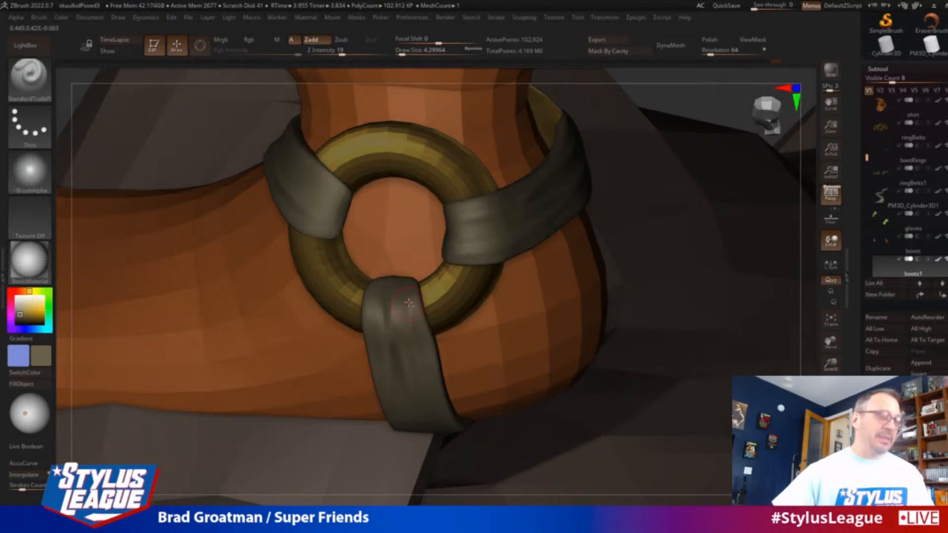
{"action": "key", "text": "b"}
{"action": "key", "text": "d"}
{"action": "key", "text": "s"}
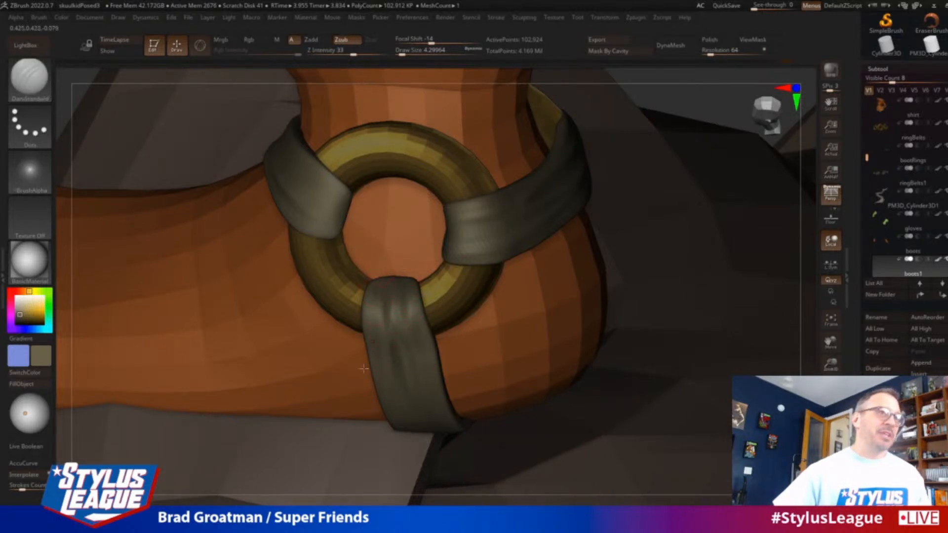
{"action": "right_click_drag", "start_coordinate": [658, 181], "coordinate": [526, 290]}
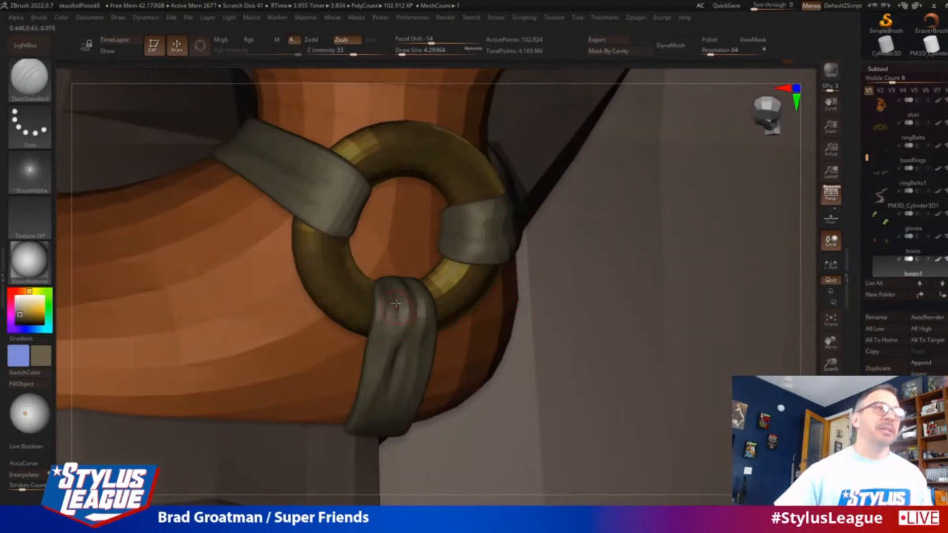
Show both boots and tighten the strap below the ring with a large Pinch brush, draw size about 31.
{"action": "right_click_drag", "start_coordinate": [790, 425], "coordinate": [738, 317], "text": "ctrl"}
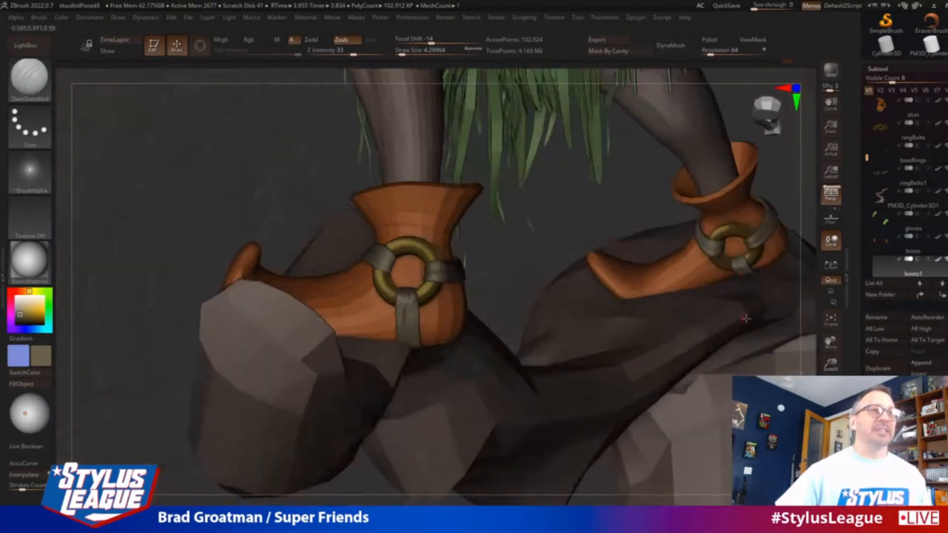
{"action": "mouse_move", "coordinate": [484, 242]}
{"action": "right_mouse_down"}
{"action": "mouse_move", "coordinate": [517, 242]}
{"action": "mouse_move", "coordinate": [633, 174]}
{"action": "mouse_move", "coordinate": [461, 209]}
{"action": "mouse_move", "coordinate": [360, 251]}
{"action": "mouse_move", "coordinate": [469, 262]}
{"action": "right_mouse_up"}
{"action": "right_click_drag", "start_coordinate": [708, 250], "coordinate": [686, 254]}
{"action": "key", "text": "b"}
{"action": "key", "text": "p"}
{"action": "key", "text": "i"}
{"action": "key", "text": "s"}
{"action": "left_click_drag", "start_coordinate": [521, 308], "coordinate": [533, 306]}
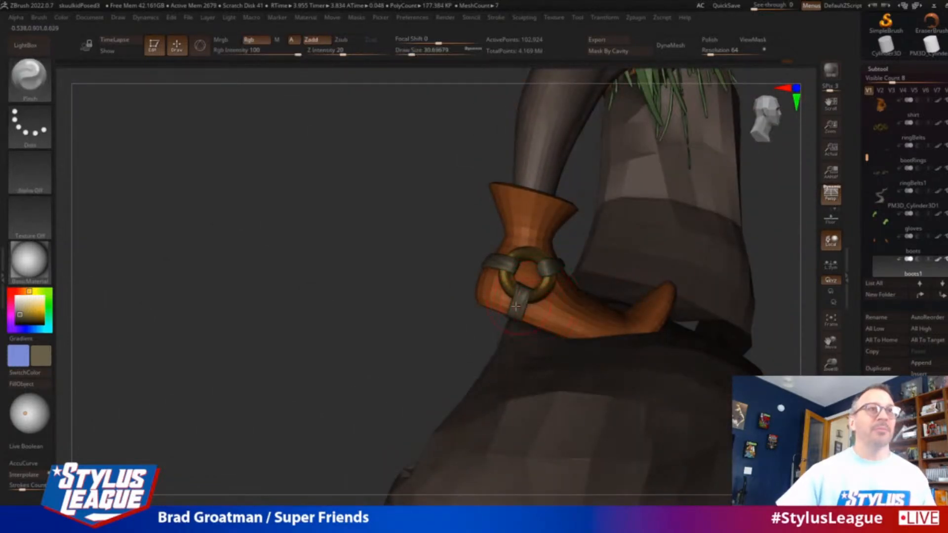
Pinch the lower end of the strap beneath the ring from the opposite side, at a draw size of about 18.
{"action": "right_click_drag", "start_coordinate": [460, 332], "coordinate": [506, 319]}
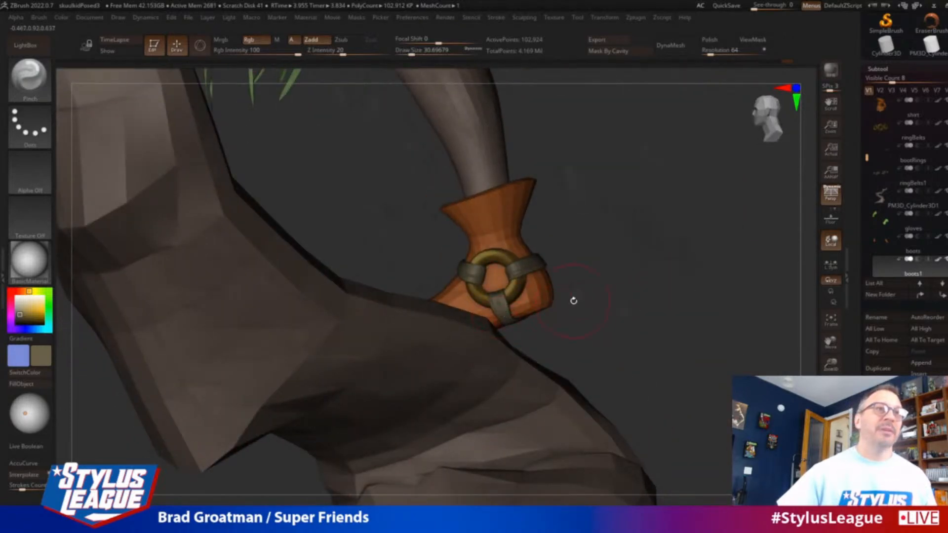
{"action": "right_click_drag", "start_coordinate": [607, 294], "coordinate": [632, 288]}
{"action": "right_click_drag", "start_coordinate": [499, 291], "coordinate": [507, 316], "text": "ctrl"}
{"action": "key", "text": "s"}
{"action": "left_click_drag", "start_coordinate": [507, 315], "coordinate": [503, 314]}
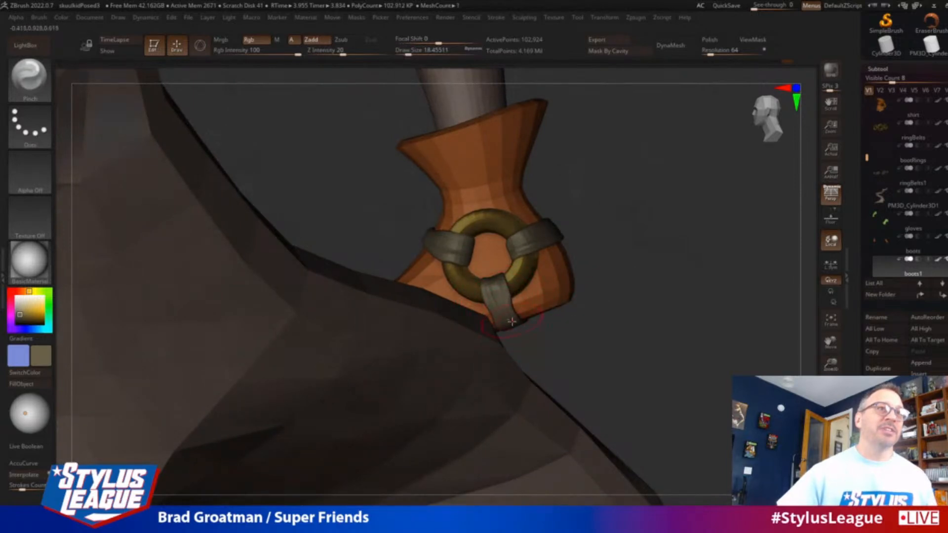
Adjust the shape of the straps around the ankle ring with the Move brush at a draw size of about 13.
{"action": "key", "text": "b"}
{"action": "key", "text": "m"}
{"action": "key", "text": "v"}
{"action": "key", "text": "s"}
{"action": "left_click_drag", "start_coordinate": [484, 281], "coordinate": [481, 280]}
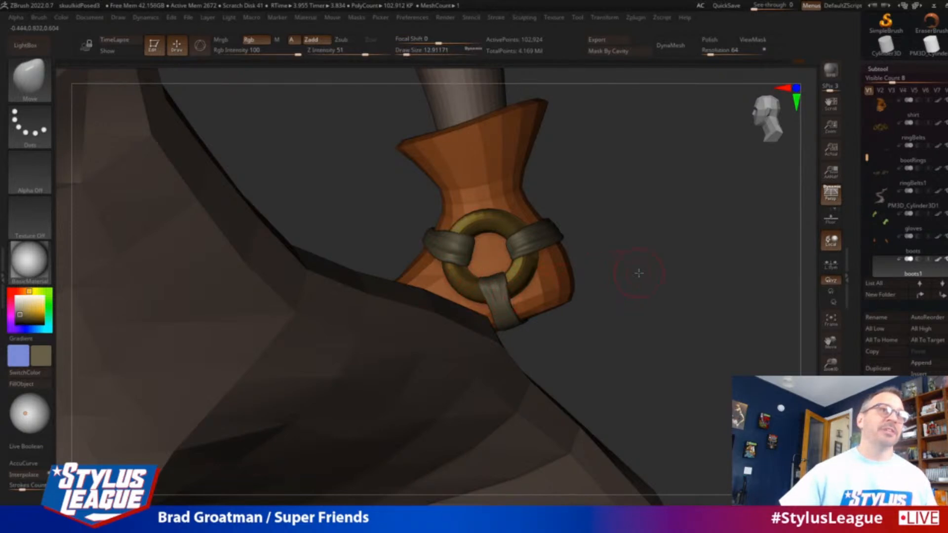
{"action": "right_click_drag", "start_coordinate": [639, 273], "coordinate": [461, 258]}
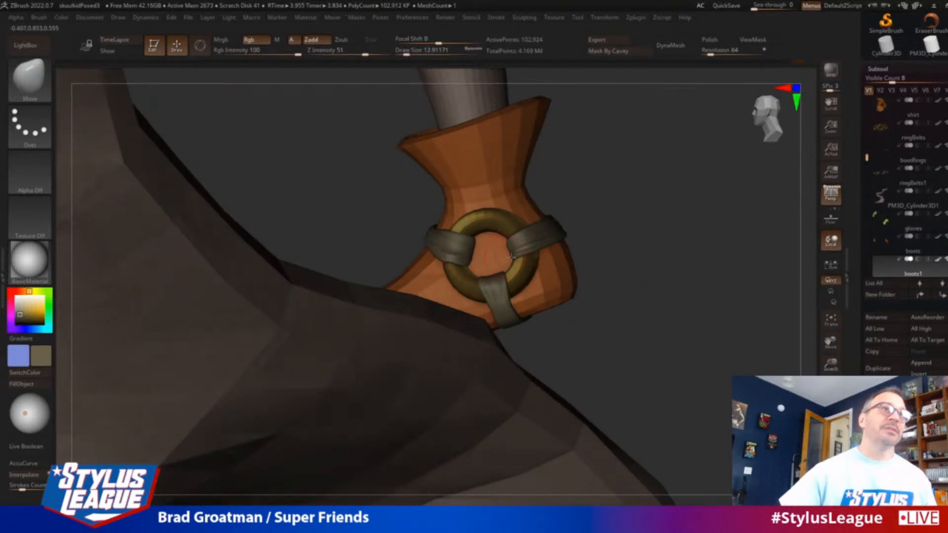
Carve creases into the straps around the ankle ring with the DamStandard brush, reducing the draw size to about 5.
{"action": "key", "text": "b"}
{"action": "key", "text": "d"}
{"action": "key", "text": "s"}
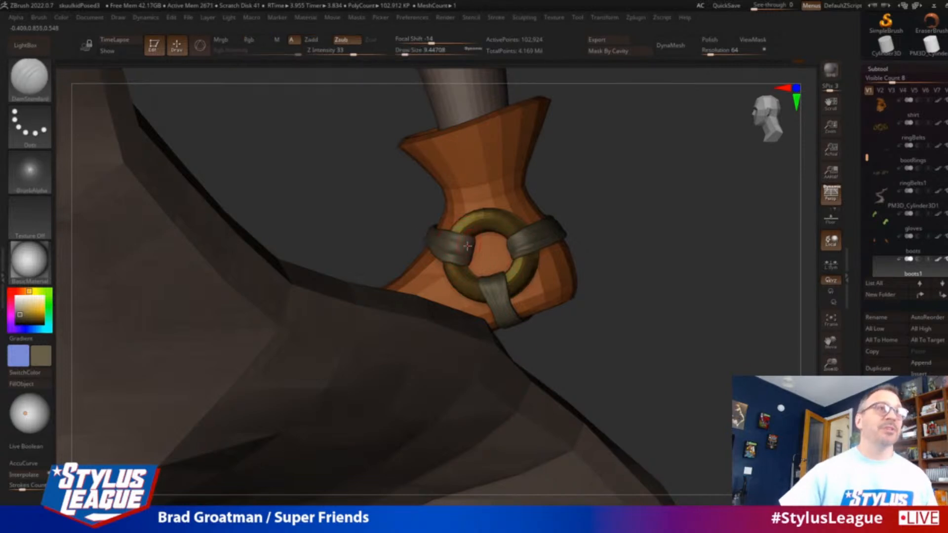
{"action": "mouse_move", "coordinate": [640, 206]}
{"action": "right_mouse_down"}
{"action": "mouse_move", "coordinate": [689, 241]}
{"action": "mouse_move", "coordinate": [691, 291]}
{"action": "right_mouse_up"}
{"action": "key", "text": "s"}
{"action": "left_click_drag", "start_coordinate": [479, 241], "coordinate": [477, 242]}
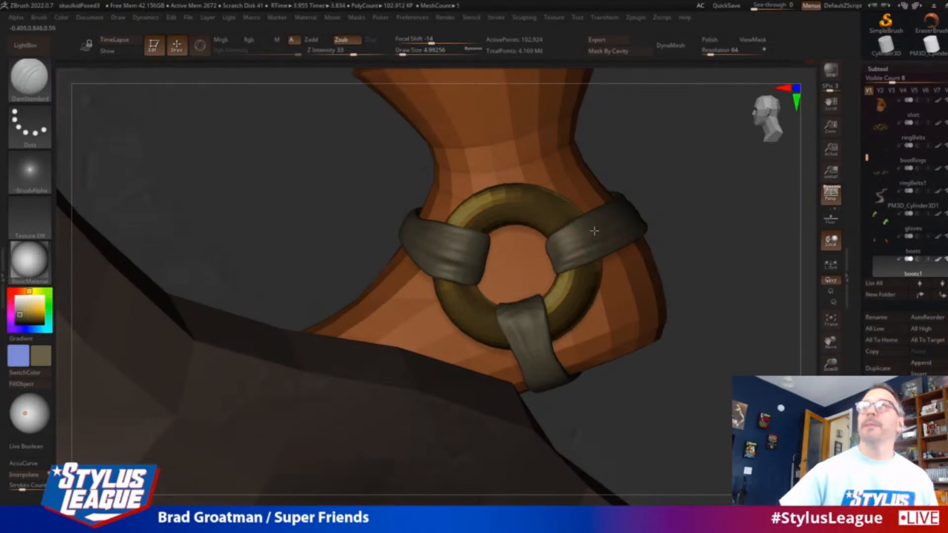
Refine the shape of the dark straps where they wrap the ankle ring with the Move brush, adjusting its draw size.
{"action": "mouse_move", "coordinate": [690, 224]}
{"action": "left_mouse_down"}
{"action": "mouse_move", "coordinate": [707, 228]}
{"action": "mouse_move", "coordinate": [688, 229]}
{"action": "left_mouse_up"}
{"action": "key", "text": "b"}
{"action": "key", "text": "m"}
{"action": "key", "text": "v"}
{"action": "key", "text": "s"}
{"action": "left_click_drag", "start_coordinate": [452, 280], "coordinate": [459, 280]}
{"action": "left_click_drag", "start_coordinate": [699, 217], "coordinate": [666, 225]}
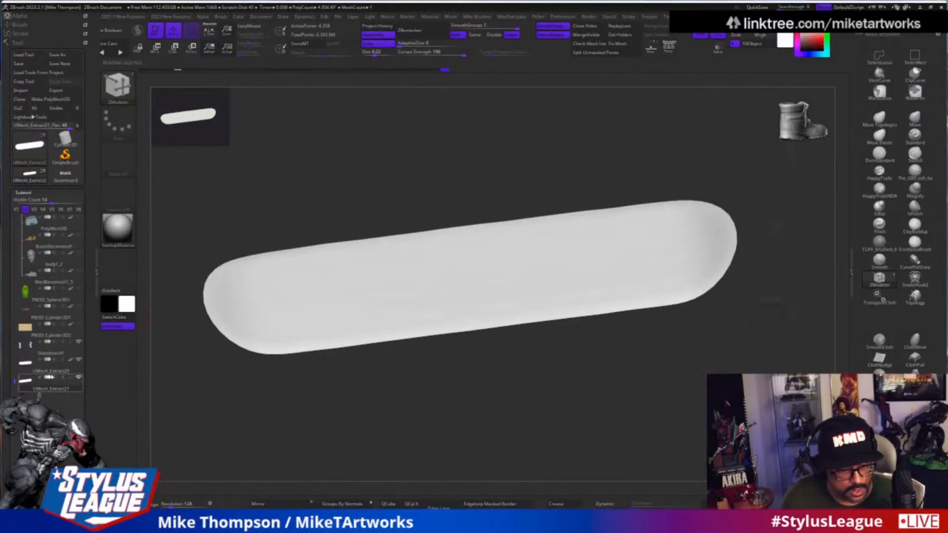
Step through the isolated skateboard parts and select the thin grip layer on the deck with the whole board shown.
{"action": "left_click", "coordinate": [66, 371]}
{"action": "left_click_drag", "start_coordinate": [510, 385], "coordinate": [510, 383]}
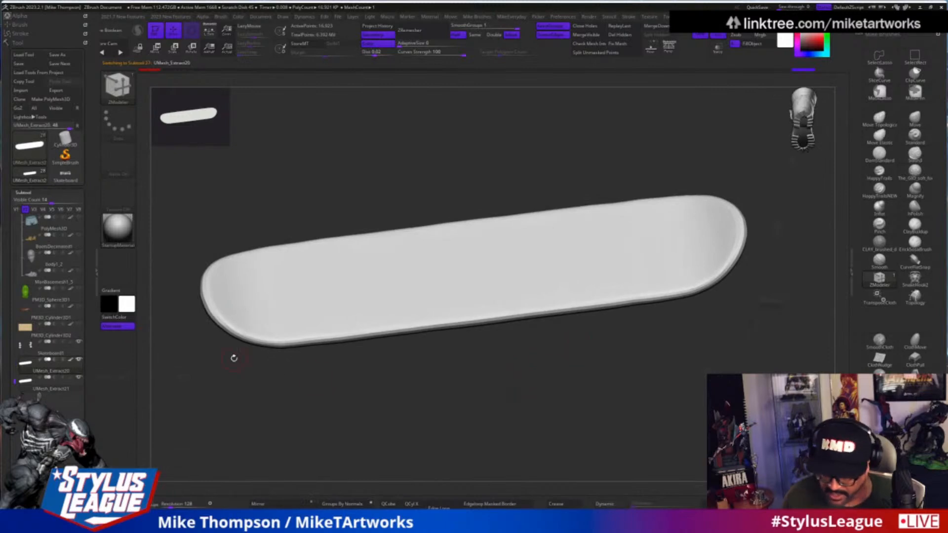
{"action": "left_click", "coordinate": [72, 354]}
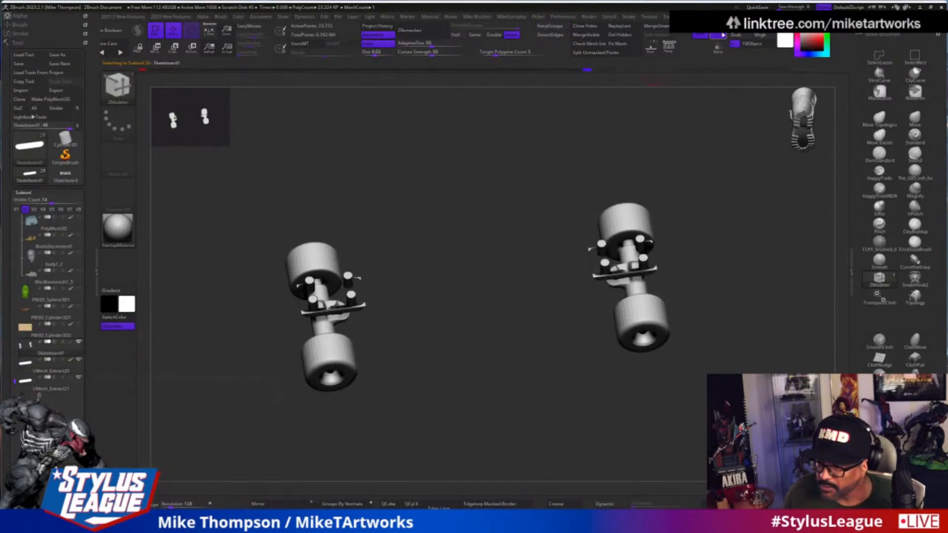
{"action": "left_click", "coordinate": [723, 34]}
{"action": "left_click_drag", "start_coordinate": [724, 363], "coordinate": [460, 243]}
{"action": "left_click", "coordinate": [470, 232], "text": "alt"}
{"action": "left_click_drag", "start_coordinate": [514, 326], "coordinate": [551, 372], "text": "alt"}
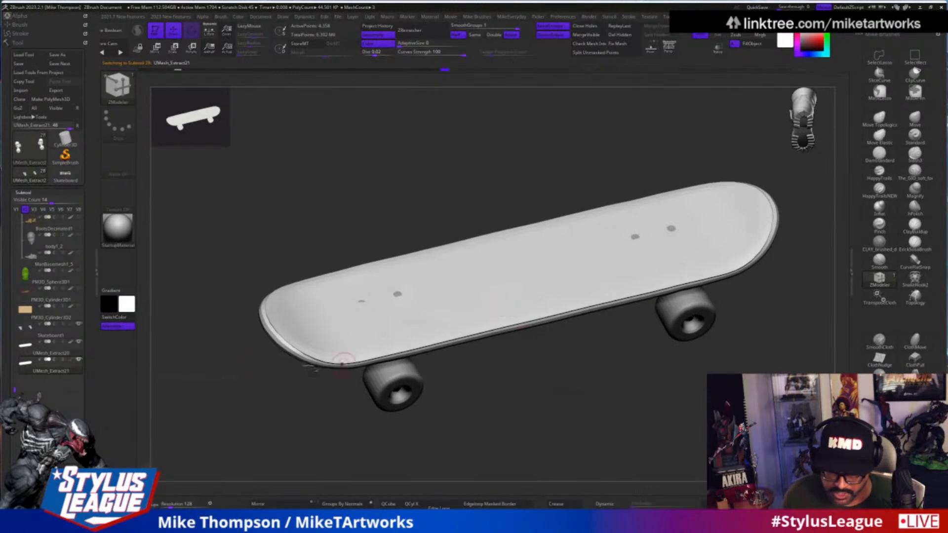
Open NoiseMaker for the deck's grip layer and frame an enlarged view of it in the preview.
{"action": "scroll", "coordinate": [106, 362], "scroll_direction": "down", "scroll_amount": 5}
{"action": "left_click_drag", "start_coordinate": [46, 316], "coordinate": [47, 295]}
{"action": "left_click", "coordinate": [23, 500]}
{"action": "left_click_drag", "start_coordinate": [47, 254], "coordinate": [47, 186]}
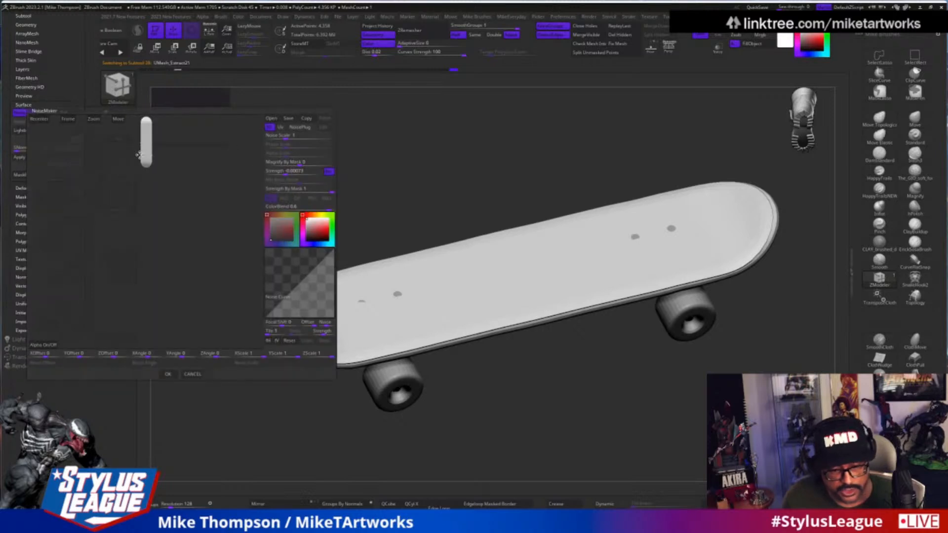
{"action": "left_click", "coordinate": [69, 119]}
{"action": "left_click_drag", "start_coordinate": [147, 212], "coordinate": [251, 195]}
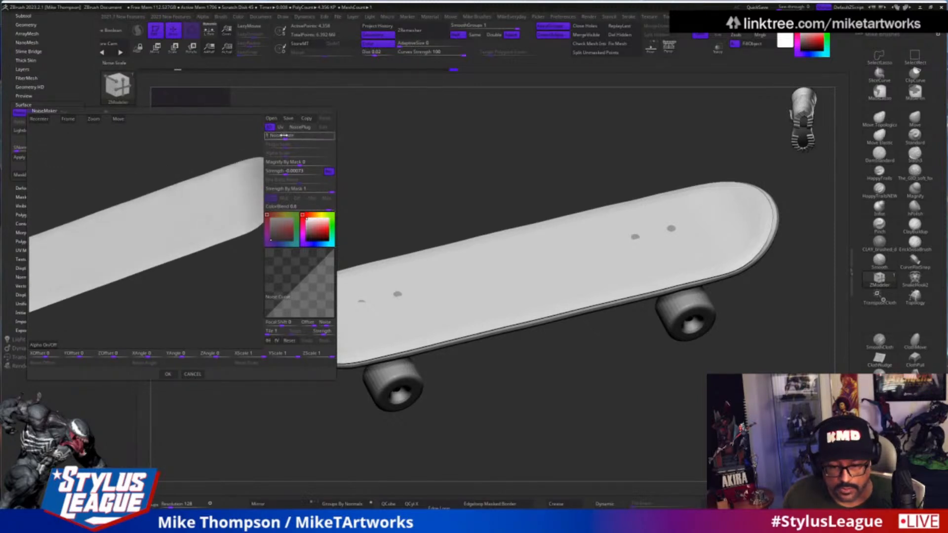
Apply surface noise to the grip layer with strength -0.01398, noise scale 1.10758 and a lowered colour blend.
{"action": "left_click_drag", "start_coordinate": [282, 173], "coordinate": [280, 175]}
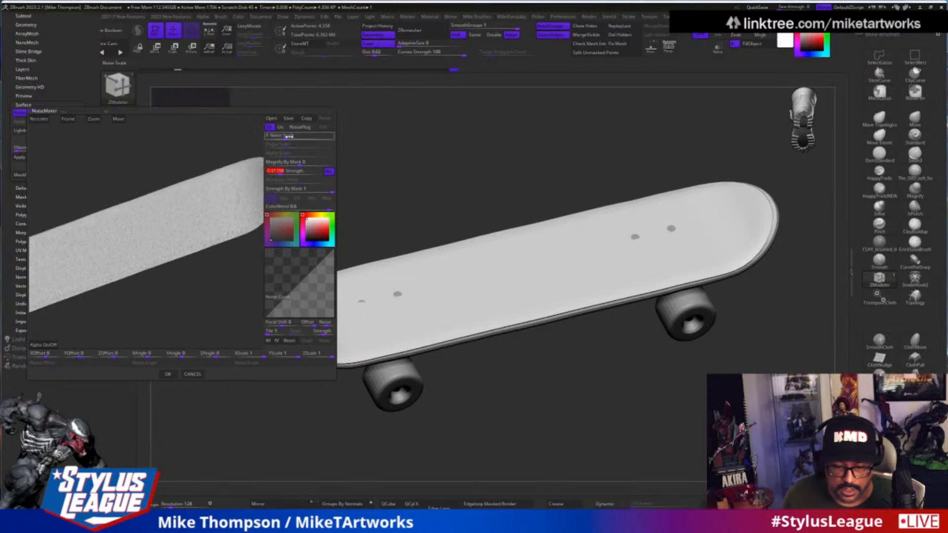
{"action": "left_click_drag", "start_coordinate": [288, 137], "coordinate": [286, 141]}
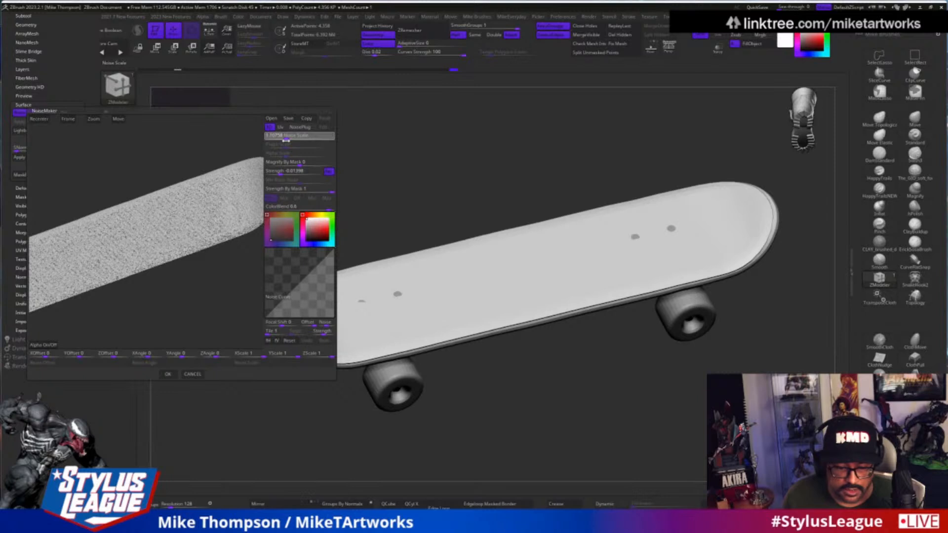
{"action": "left_click_drag", "start_coordinate": [329, 210], "coordinate": [289, 211]}
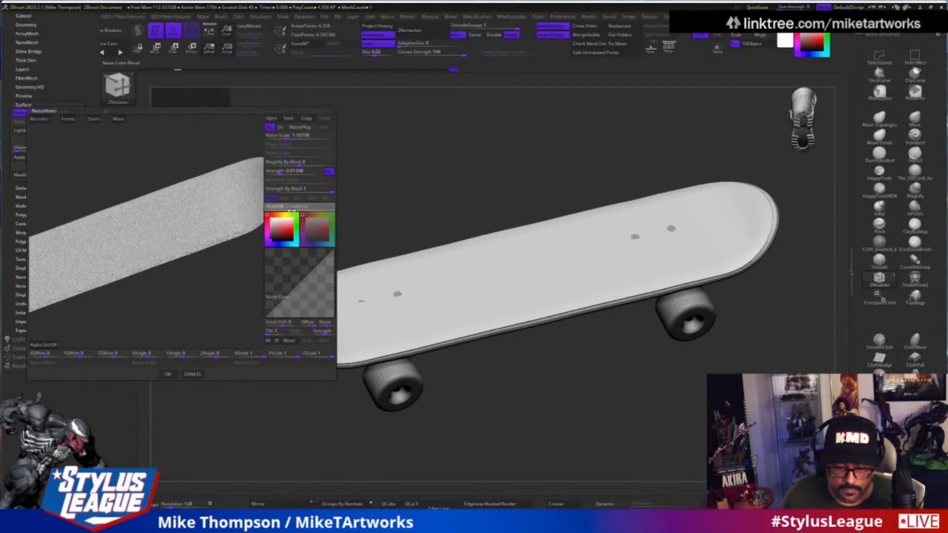
{"action": "left_click", "coordinate": [302, 211]}
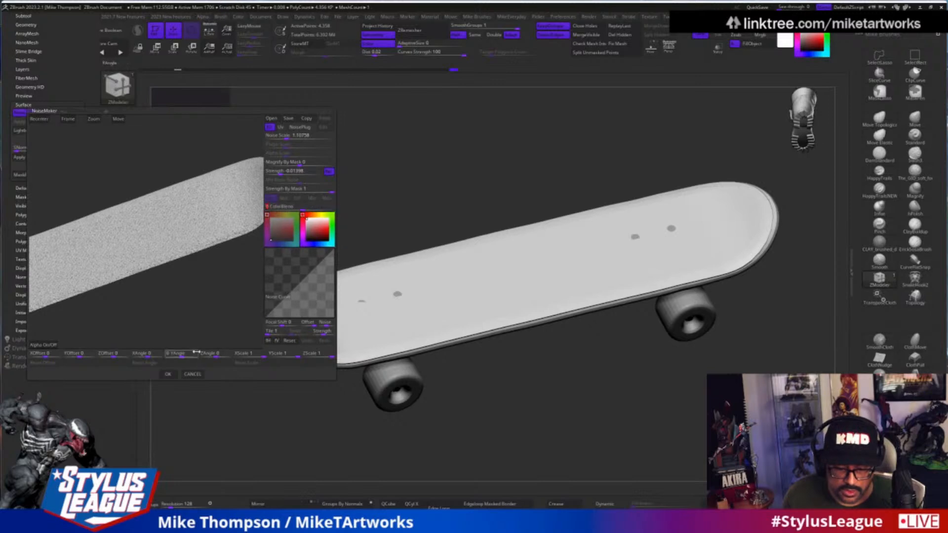
{"action": "left_click", "coordinate": [170, 375]}
{"action": "left_click_drag", "start_coordinate": [560, 430], "coordinate": [618, 161]}
Show the full character and colour the skateboard's grip layer dark grey.
{"action": "left_click_drag", "start_coordinate": [35, 12], "coordinate": [35, 189]}
{"action": "left_click", "coordinate": [28, 193]}
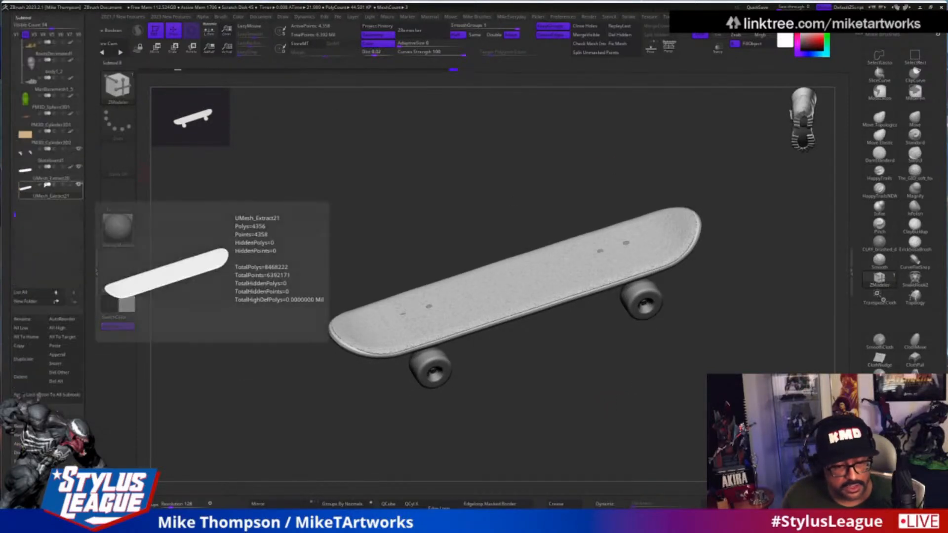
{"action": "left_click", "coordinate": [16, 35]}
{"action": "left_click_drag", "start_coordinate": [732, 271], "coordinate": [538, 317]}
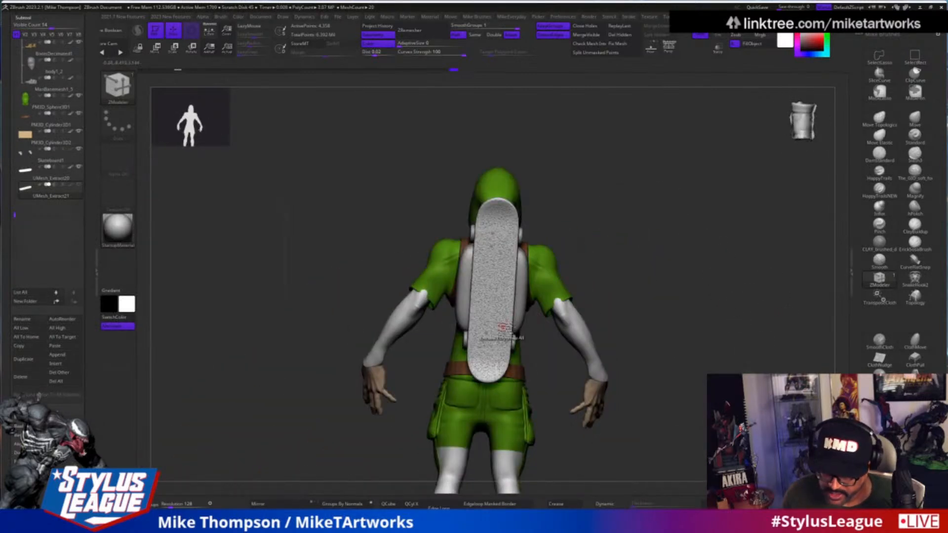
{"action": "key", "text": "space"}
{"action": "left_click_drag", "start_coordinate": [239, 364], "coordinate": [220, 373]}
{"action": "left_click", "coordinate": [354, 356]}
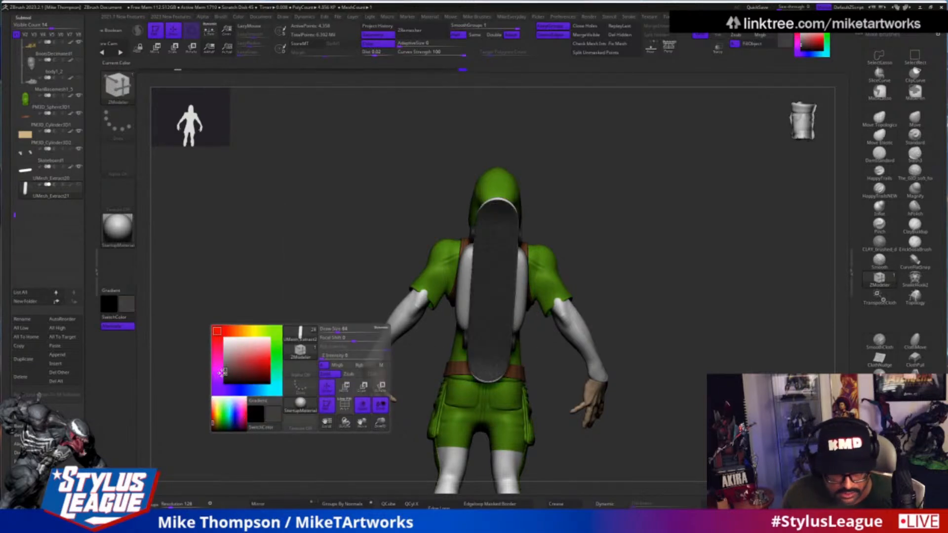
Check the character with the skateboard on its back, isolate the board and change the current colour to light grey.
{"action": "left_click_drag", "start_coordinate": [733, 331], "coordinate": [688, 297]}
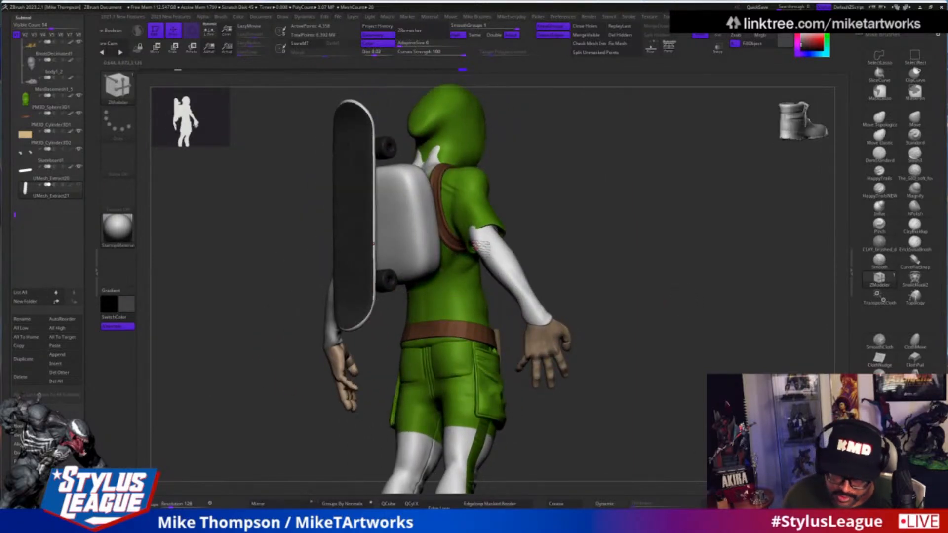
{"action": "left_click_drag", "start_coordinate": [667, 256], "coordinate": [588, 261]}
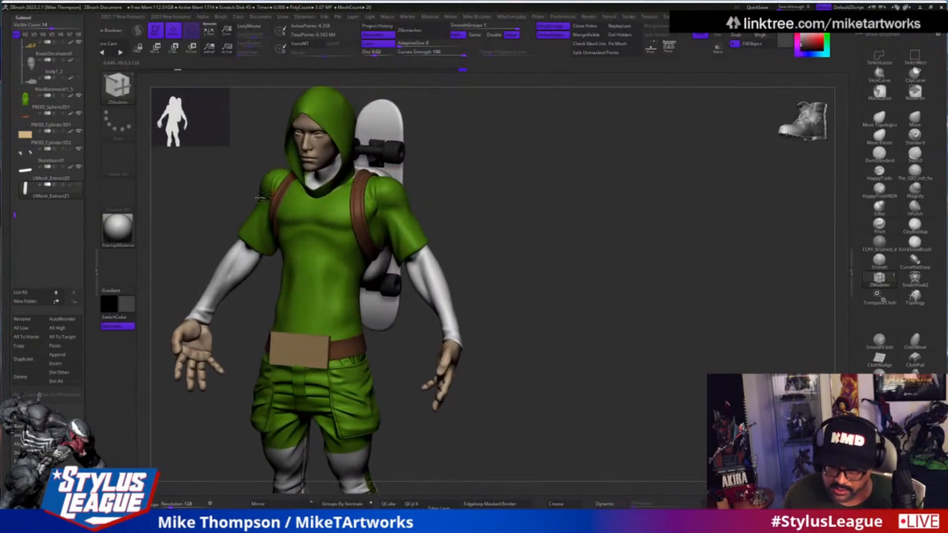
{"action": "left_click", "coordinate": [26, 34]}
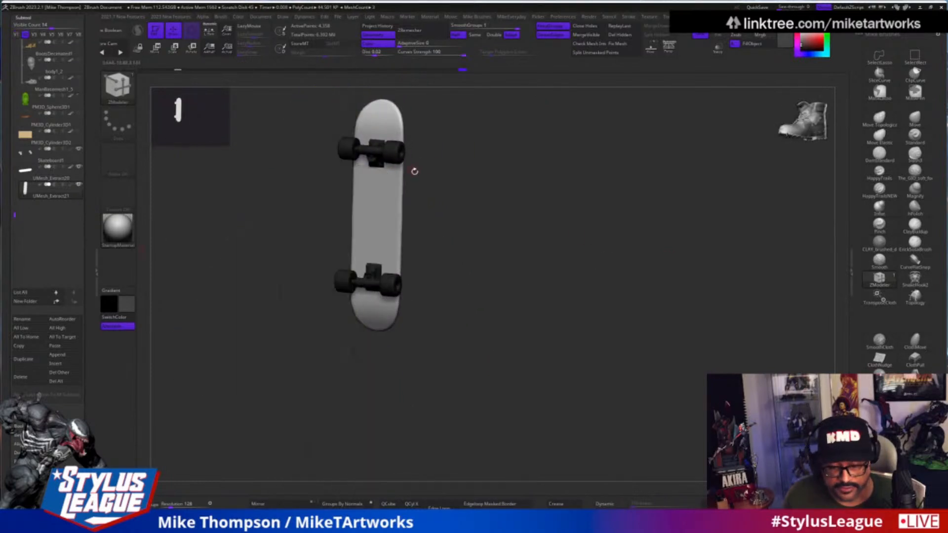
{"action": "key", "text": "space"}
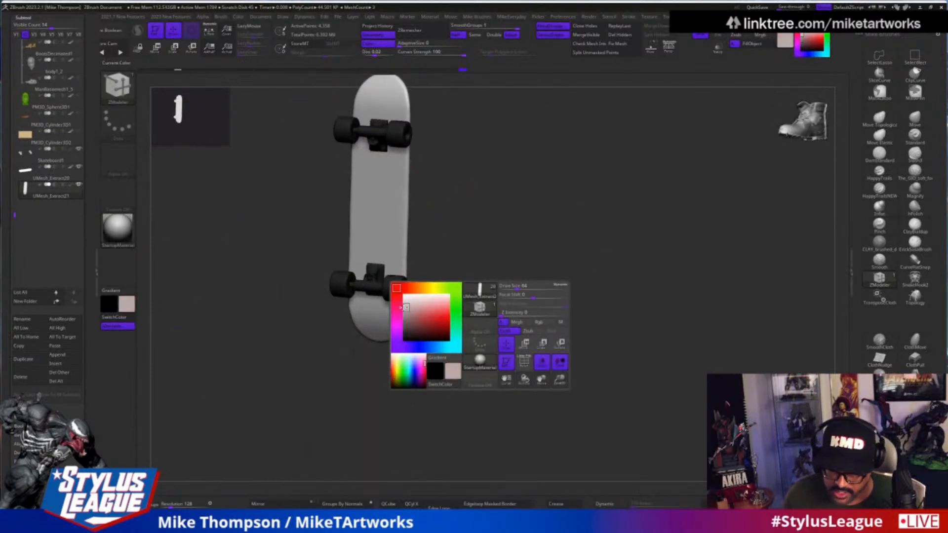
{"action": "left_click", "coordinate": [404, 305]}
{"action": "left_click_drag", "start_coordinate": [541, 323], "coordinate": [588, 379]}
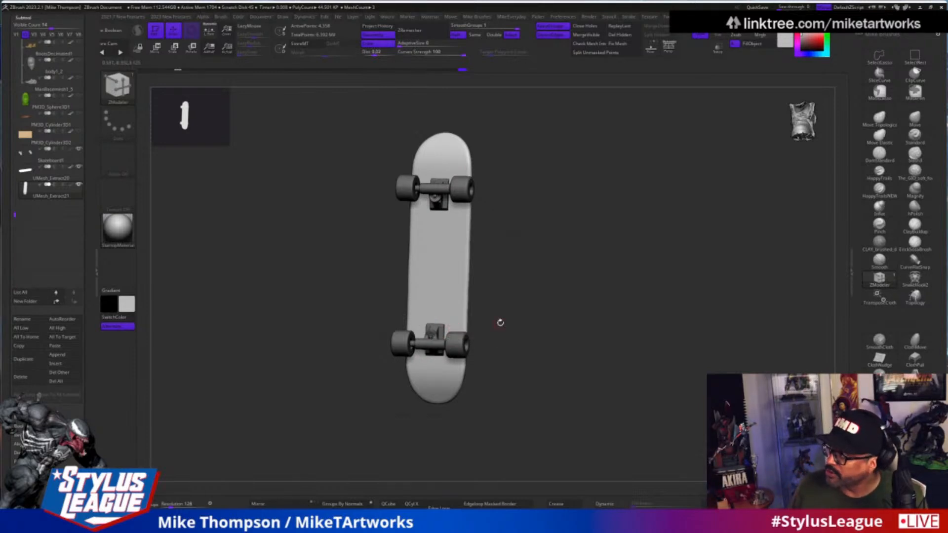
Examine the isolated skateboard's trucks, deck edge and grainy grip surface from several angles and distances.
{"action": "left_click_drag", "start_coordinate": [578, 355], "coordinate": [581, 300]}
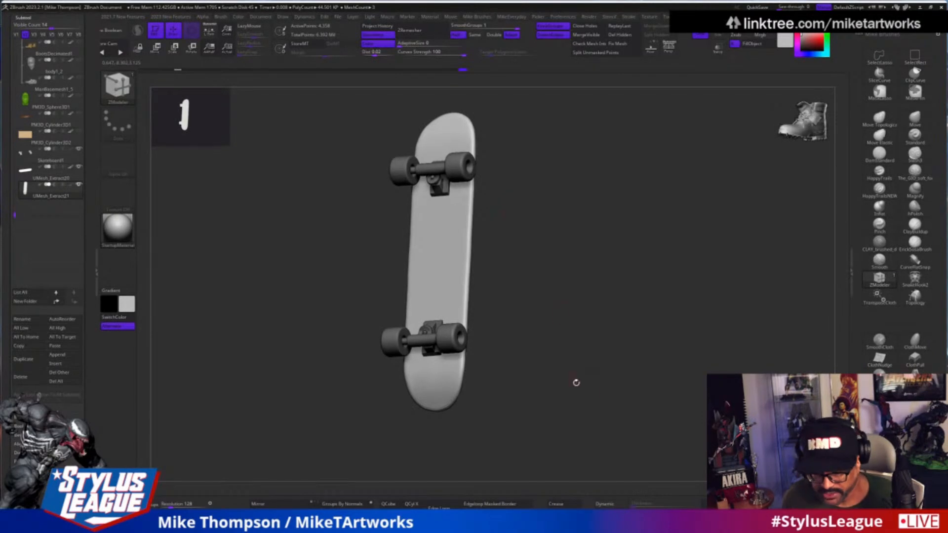
{"action": "left_click_drag", "start_coordinate": [592, 401], "coordinate": [514, 392]}
{"action": "left_click_drag", "start_coordinate": [596, 318], "coordinate": [612, 369]}
{"action": "left_click_drag", "start_coordinate": [548, 392], "coordinate": [564, 406]}
{"action": "left_click_drag", "start_coordinate": [498, 407], "coordinate": [572, 387]}
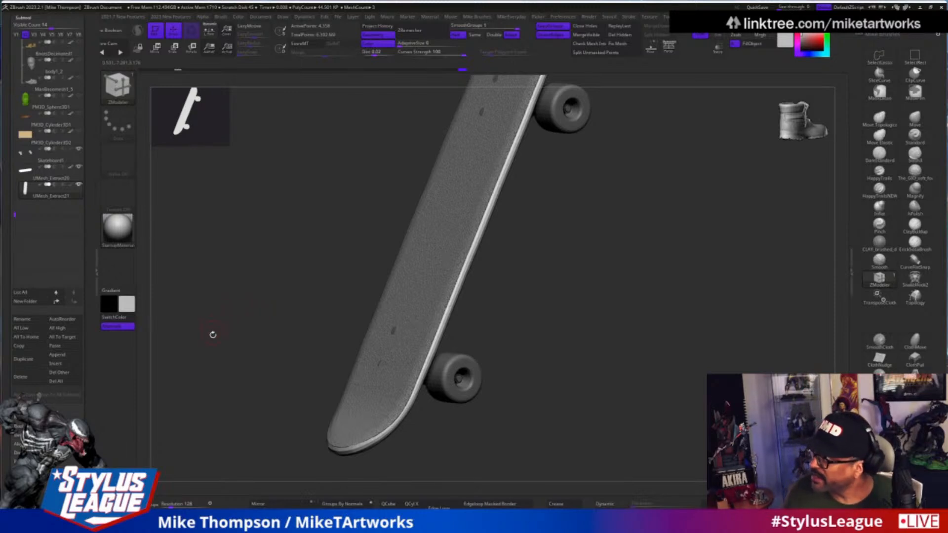
{"action": "mouse_move", "coordinate": [550, 331]}
{"action": "left_mouse_down"}
{"action": "mouse_move", "coordinate": [523, 305]}
{"action": "mouse_move", "coordinate": [538, 302]}
{"action": "mouse_move", "coordinate": [546, 315]}
{"action": "left_mouse_up"}
{"action": "left_click_drag", "start_coordinate": [604, 300], "coordinate": [599, 311]}
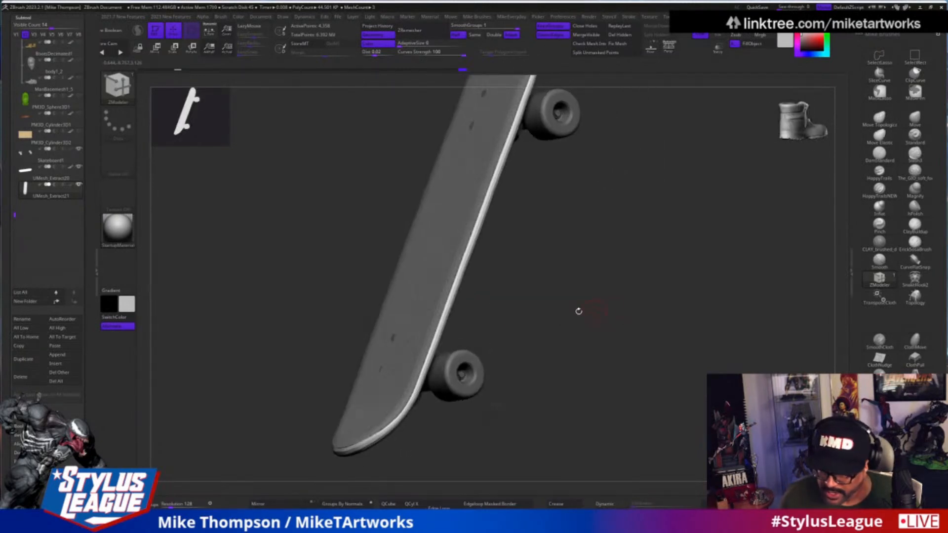
{"action": "left_click_drag", "start_coordinate": [271, 293], "coordinate": [297, 314], "text": "alt"}
{"action": "mouse_move", "coordinate": [539, 315]}
{"action": "left_mouse_down"}
{"action": "mouse_move", "coordinate": [555, 320]}
{"action": "mouse_move", "coordinate": [543, 317]}
{"action": "left_mouse_up"}
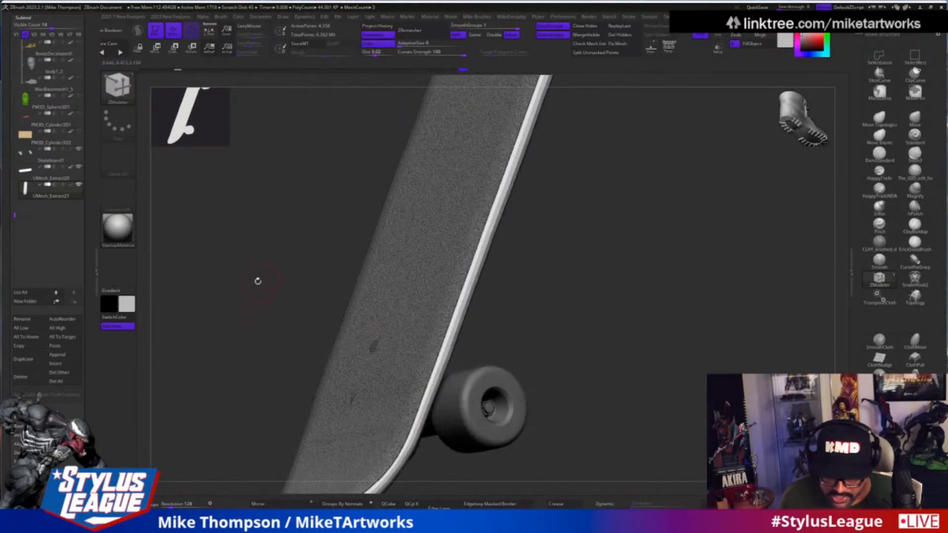
{"action": "left_click_drag", "start_coordinate": [588, 314], "coordinate": [586, 298]}
{"action": "left_click_drag", "start_coordinate": [623, 324], "coordinate": [579, 294], "text": "alt"}
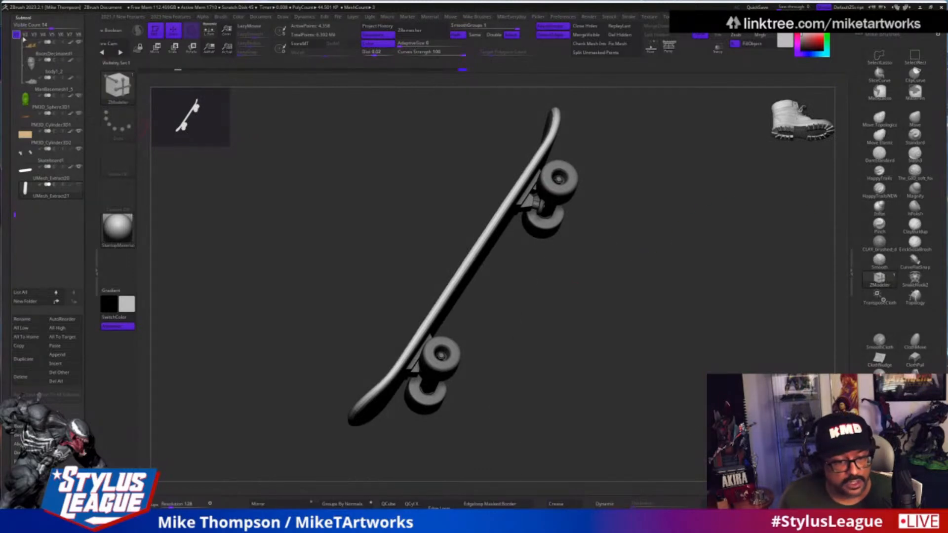
Show the full green-clad character again and check it from the front and at an angle.
{"action": "left_click", "coordinate": [16, 35]}
{"action": "left_click_drag", "start_coordinate": [463, 409], "coordinate": [534, 410], "text": "shift"}
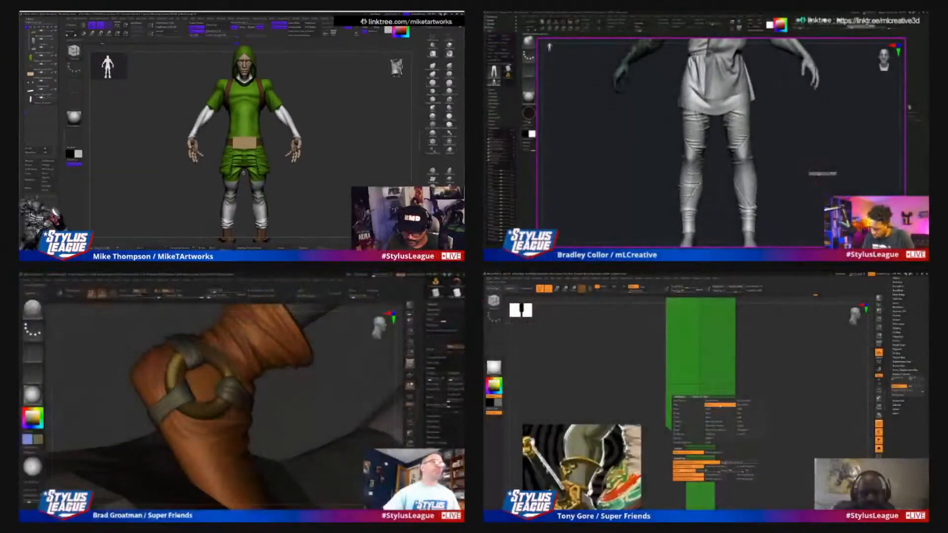
{"action": "left_click_drag", "start_coordinate": [345, 153], "coordinate": [326, 156]}
{"action": "left_click_drag", "start_coordinate": [846, 171], "coordinate": [818, 166]}
{"action": "left_click_drag", "start_coordinate": [284, 389], "coordinate": [309, 390]}
{"action": "left_click_drag", "start_coordinate": [839, 176], "coordinate": [831, 174], "text": "alt"}
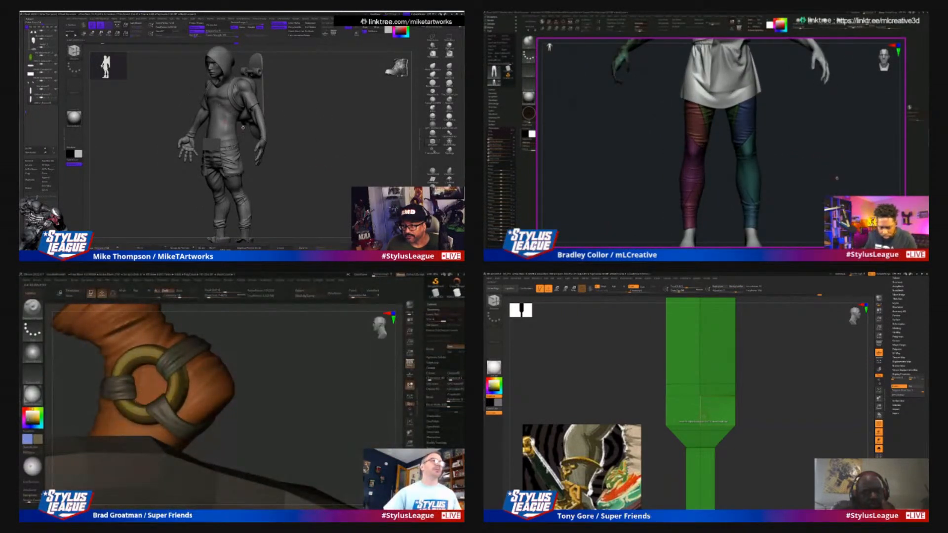
Examine the hooded character's upper body and the boot with its ankle ring and straps from several angles.
{"action": "mouse_move", "coordinate": [307, 162]}
{"action": "left_mouse_down"}
{"action": "mouse_move", "coordinate": [290, 159]}
{"action": "mouse_move", "coordinate": [310, 160]}
{"action": "left_mouse_up"}
{"action": "left_click_drag", "start_coordinate": [307, 372], "coordinate": [281, 365], "text": "alt"}
{"action": "left_click_drag", "start_coordinate": [309, 160], "coordinate": [299, 161]}
{"action": "left_click_drag", "start_coordinate": [245, 352], "coordinate": [218, 358]}
{"action": "left_click_drag", "start_coordinate": [299, 161], "coordinate": [296, 160]}
{"action": "left_click_drag", "start_coordinate": [222, 361], "coordinate": [201, 375]}
{"action": "mouse_move", "coordinate": [254, 143]}
{"action": "left_mouse_down"}
{"action": "mouse_move", "coordinate": [270, 166]}
{"action": "mouse_move", "coordinate": [346, 140]}
{"action": "left_mouse_up"}
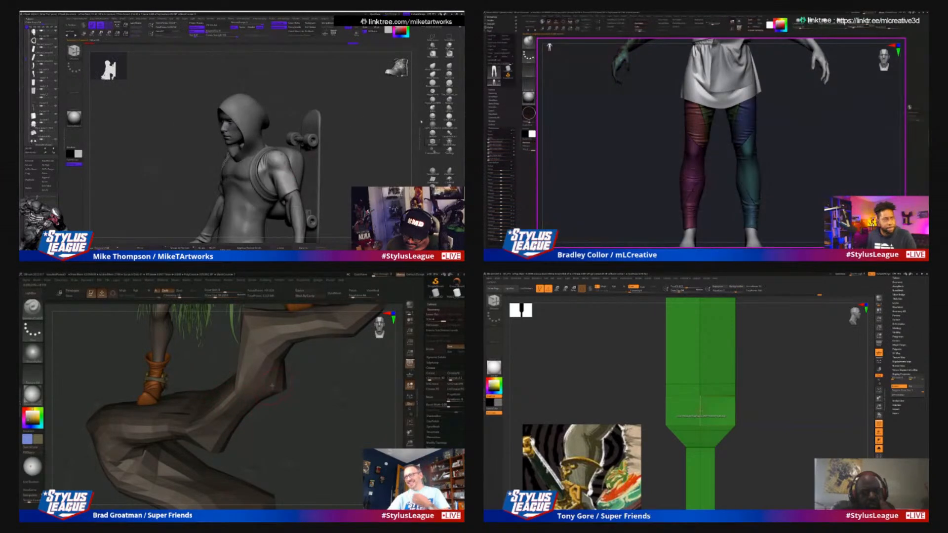
{"action": "left_click_drag", "start_coordinate": [310, 426], "coordinate": [366, 427], "text": "alt"}
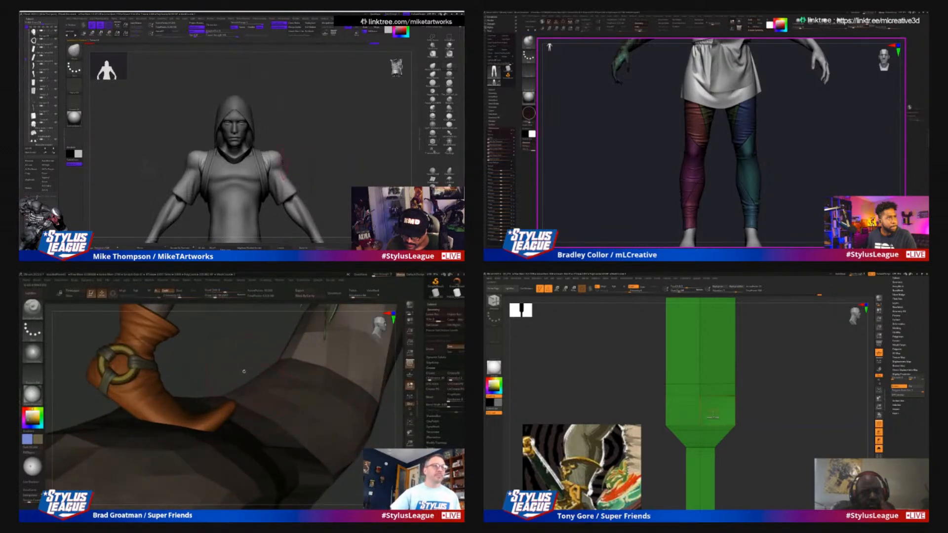
Isolate the curled boot, lasso-mask all of it except the toe, hide the mask display and activate the Move transform.
{"action": "key", "text": "alt+s"}
{"action": "mouse_move", "coordinate": [266, 399]}
{"action": "left_mouse_down", "text": "ctrl"}
{"action": "mouse_move", "coordinate": [233, 387]}
{"action": "mouse_move", "coordinate": [207, 406]}
{"action": "left_mouse_up", "text": "ctrl"}
{"action": "left_click_drag", "start_coordinate": [234, 441], "coordinate": [243, 438], "text": "ctrl"}
{"action": "left_click", "coordinate": [281, 431], "text": "ctrl"}
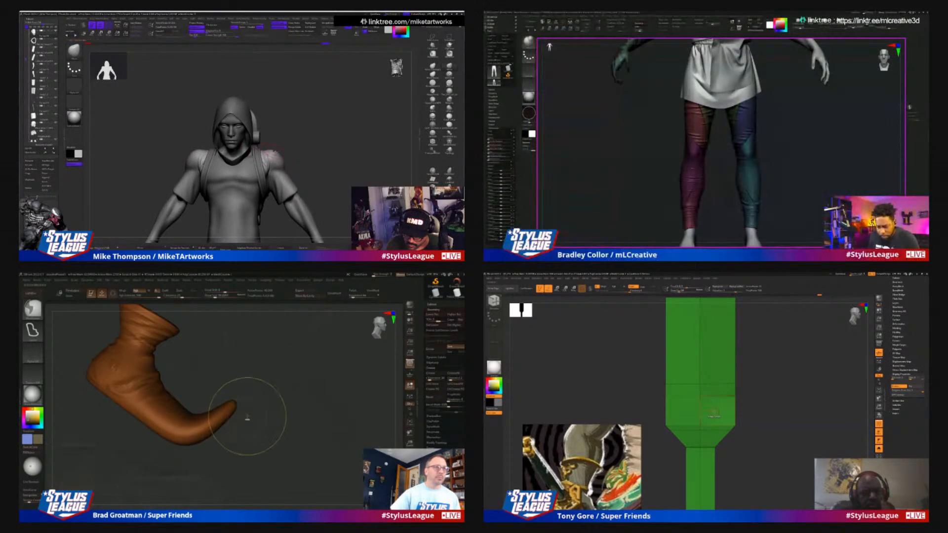
{"action": "key", "text": "ctrl+h"}
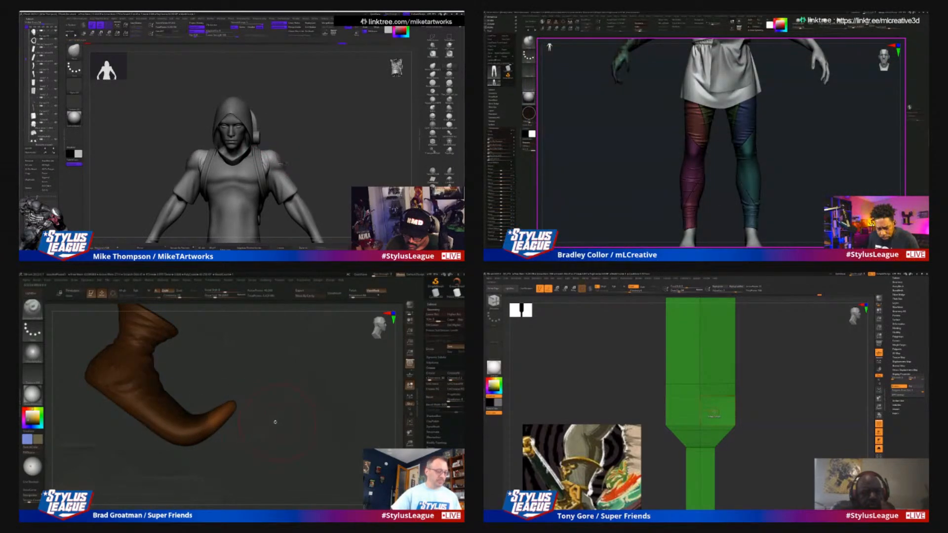
{"action": "key", "text": "w"}
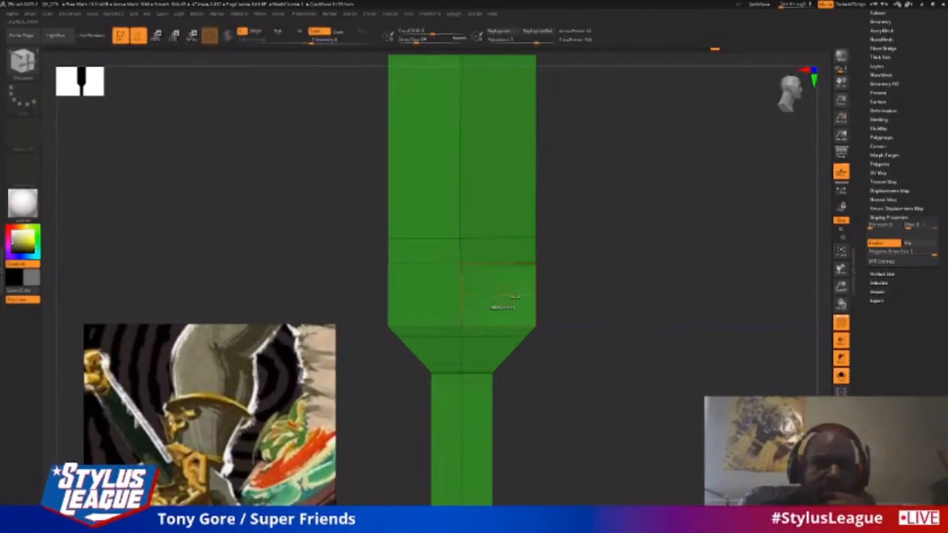
Examine the green sword model along its full length and close up at the tapered shoulder.
{"action": "mouse_move", "coordinate": [714, 302]}
{"action": "left_mouse_down"}
{"action": "mouse_move", "coordinate": [673, 298]}
{"action": "mouse_move", "coordinate": [725, 301]}
{"action": "mouse_move", "coordinate": [613, 199]}
{"action": "left_mouse_up"}
{"action": "key", "text": "q"}
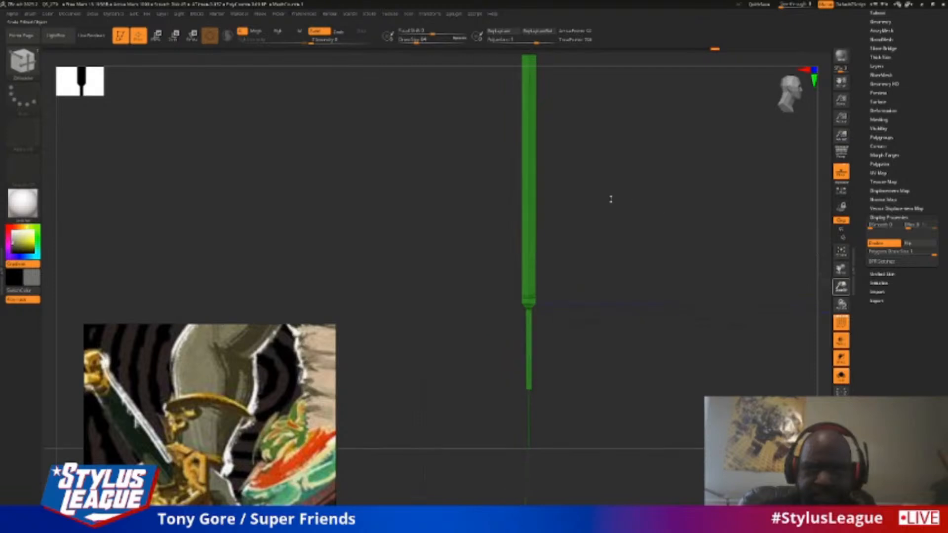
{"action": "left_click_drag", "start_coordinate": [479, 170], "coordinate": [691, 366], "text": "alt"}
{"action": "left_click_drag", "start_coordinate": [841, 287], "coordinate": [787, 296]}
{"action": "mouse_move", "coordinate": [711, 275]}
{"action": "left_mouse_down"}
{"action": "mouse_move", "coordinate": [658, 275]}
{"action": "mouse_move", "coordinate": [692, 281]}
{"action": "left_mouse_up"}
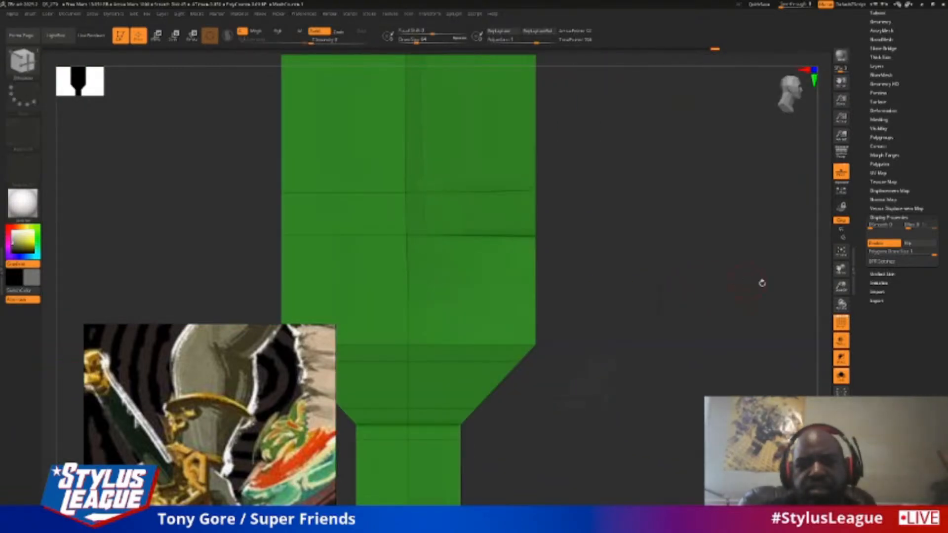
{"action": "left_click_drag", "start_coordinate": [836, 290], "coordinate": [870, 291]}
{"action": "left_click_drag", "start_coordinate": [688, 295], "coordinate": [495, 203]}
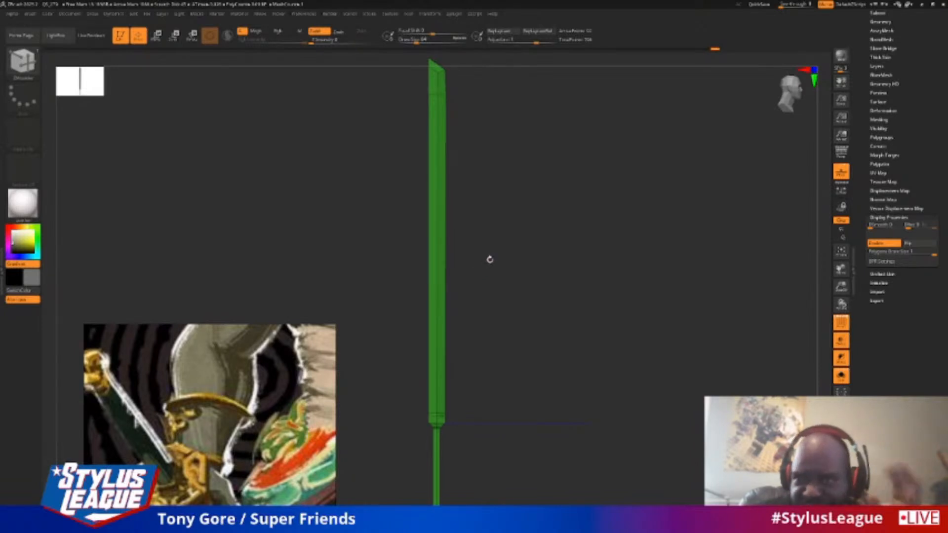
{"action": "left_click_drag", "start_coordinate": [840, 285], "coordinate": [862, 319]}
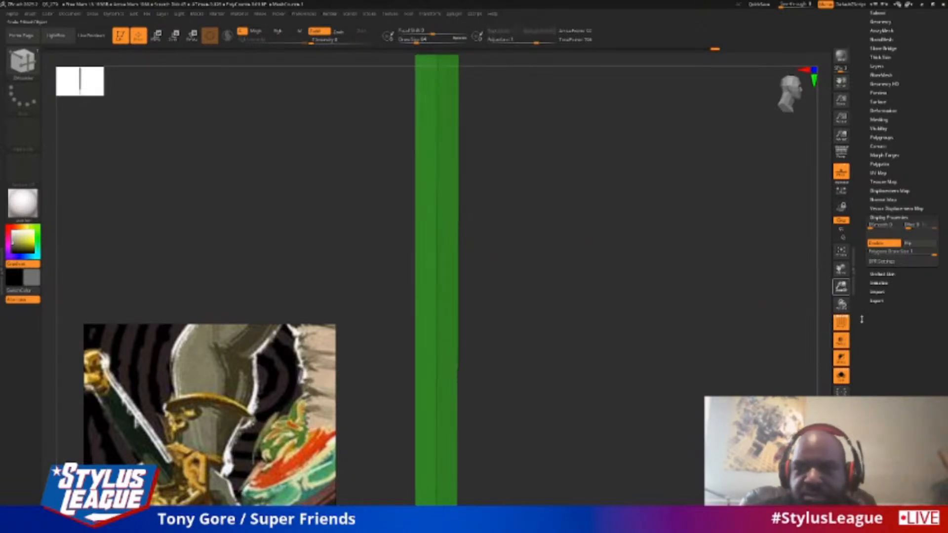
{"action": "left_click_drag", "start_coordinate": [842, 272], "coordinate": [823, 145]}
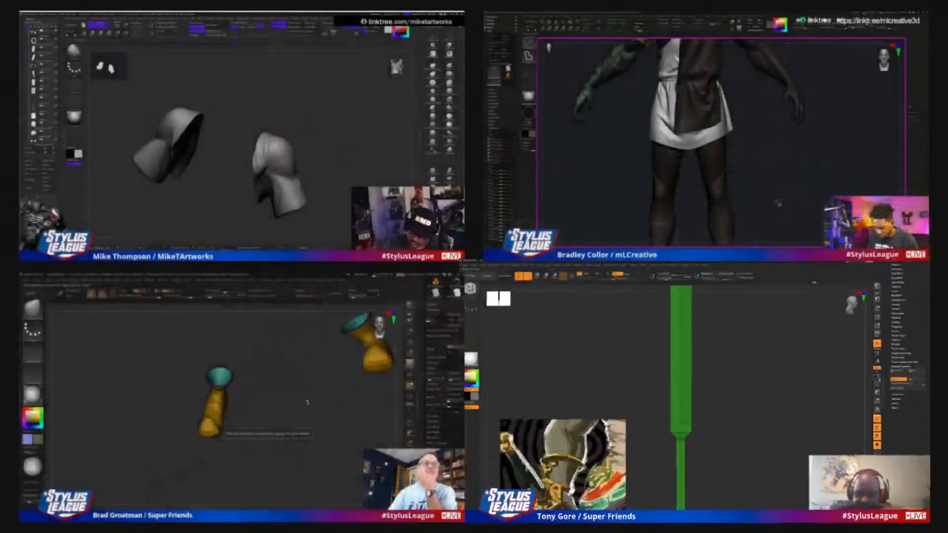
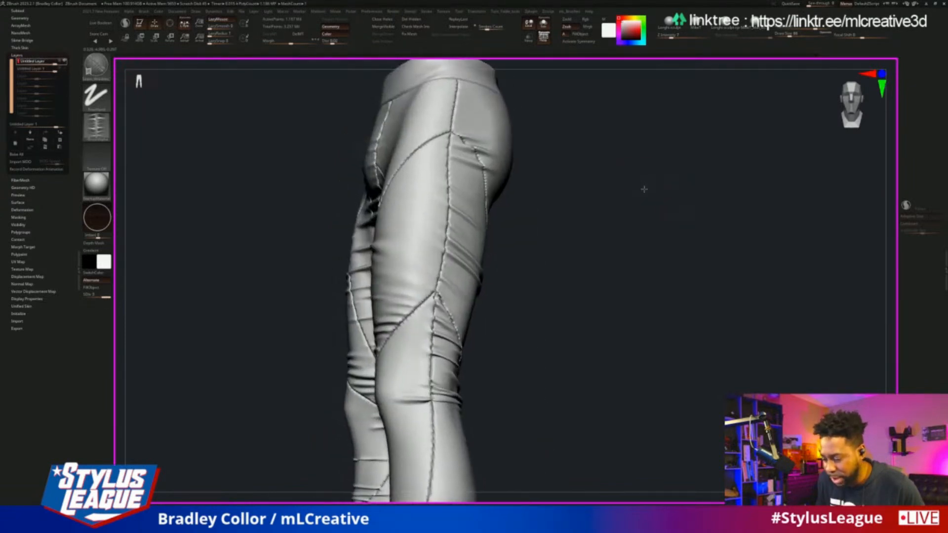
Switch to the trousers' second layer, turn off its recording and view the thigh and knee folds up close.
{"action": "left_click", "coordinate": [65, 70]}
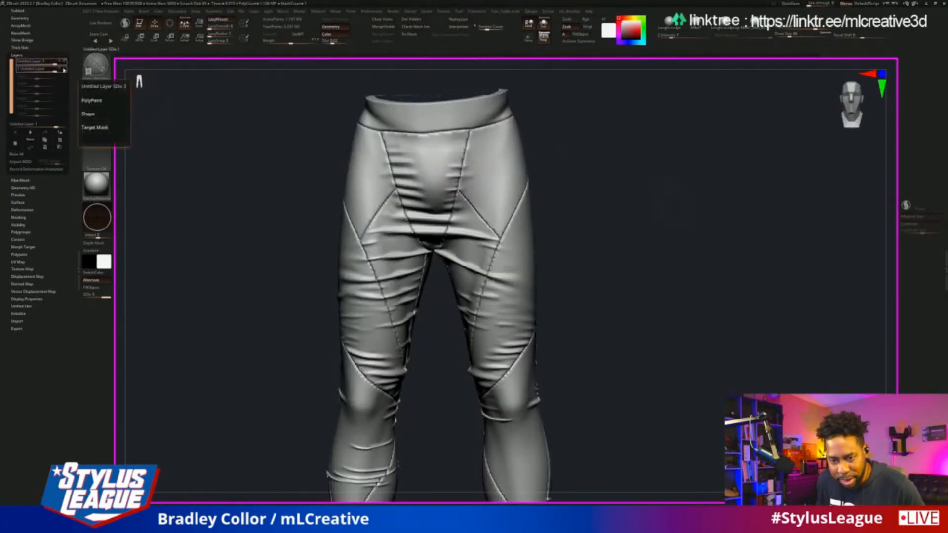
{"action": "left_click", "coordinate": [65, 71]}
{"action": "mouse_move", "coordinate": [849, 217]}
{"action": "left_mouse_down"}
{"action": "mouse_move", "coordinate": [750, 292]}
{"action": "mouse_move", "coordinate": [719, 283]}
{"action": "mouse_move", "coordinate": [726, 292]}
{"action": "mouse_move", "coordinate": [760, 231]}
{"action": "mouse_move", "coordinate": [751, 202]}
{"action": "mouse_move", "coordinate": [765, 246]}
{"action": "mouse_move", "coordinate": [791, 250]}
{"action": "left_mouse_up"}
{"action": "mouse_move", "coordinate": [539, 357]}
{"action": "left_mouse_down"}
{"action": "mouse_move", "coordinate": [544, 368]}
{"action": "mouse_move", "coordinate": [525, 371]}
{"action": "left_mouse_up"}
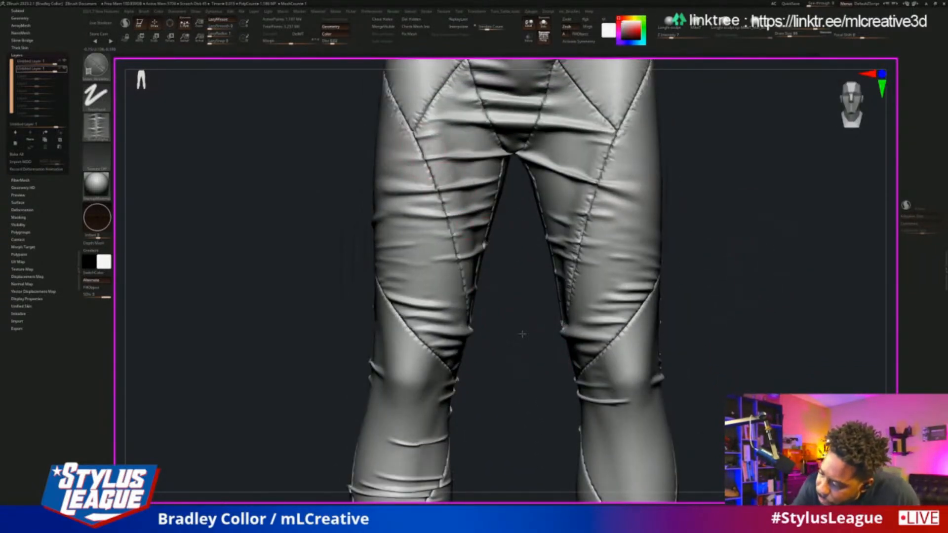
{"action": "left_click_drag", "start_coordinate": [523, 336], "coordinate": [521, 322]}
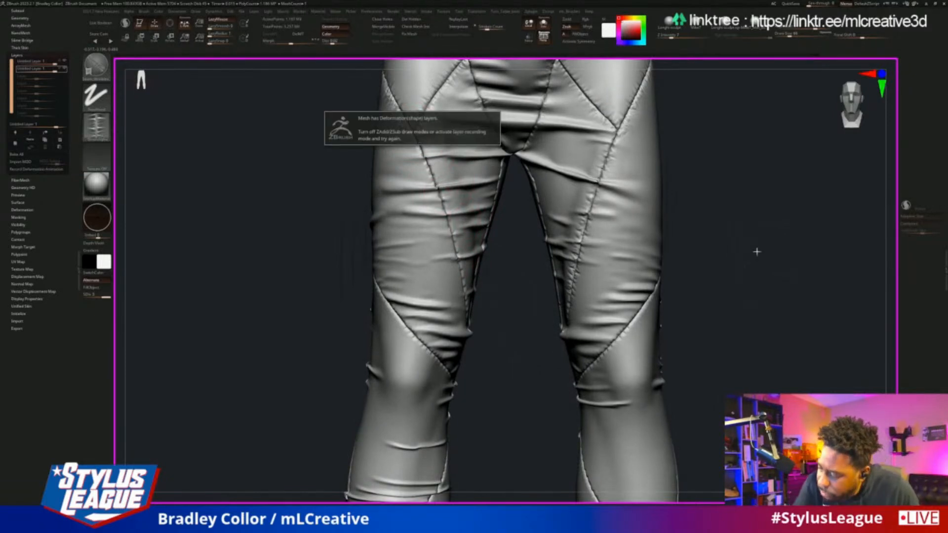
Examine the trousers' folds and stitched seams from the waistband to the knees at several front angles.
{"action": "left_click_drag", "start_coordinate": [773, 336], "coordinate": [736, 276], "text": "alt"}
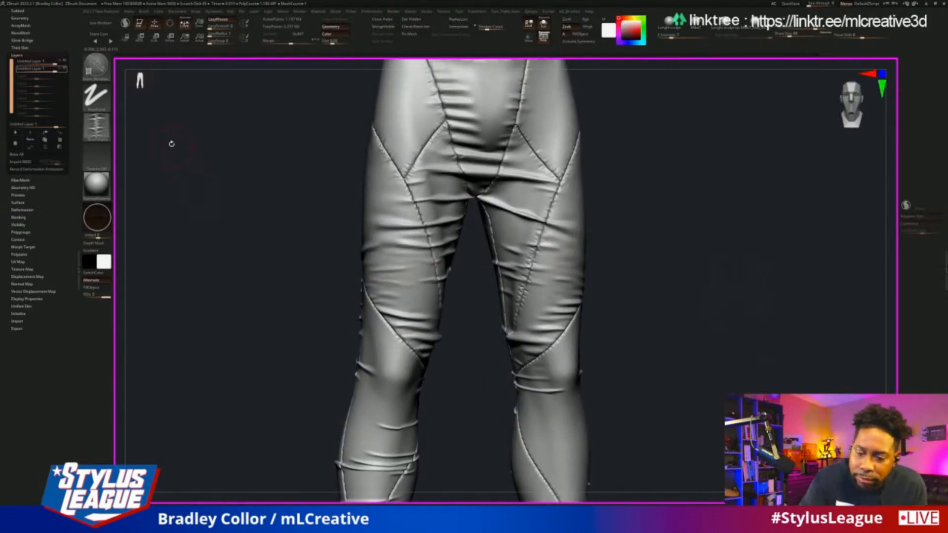
{"action": "left_click_drag", "start_coordinate": [642, 278], "coordinate": [727, 322]}
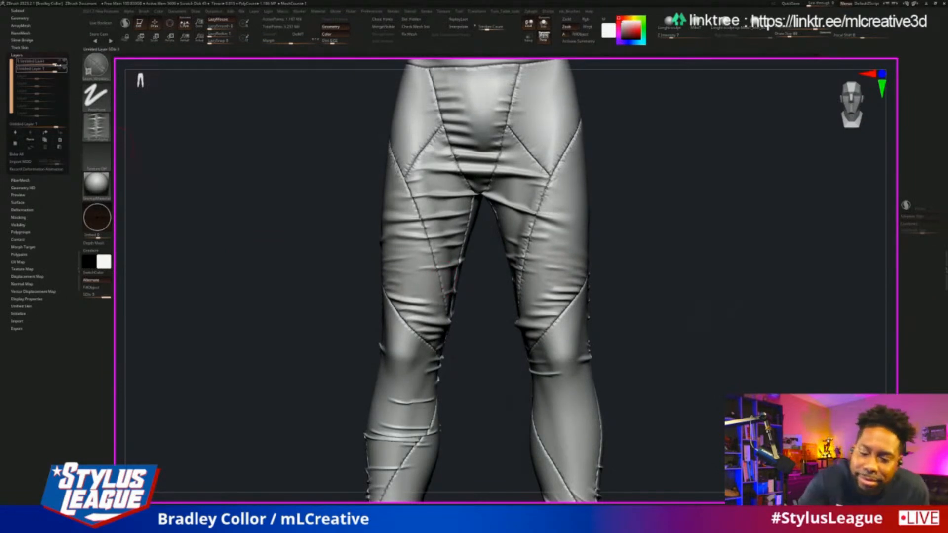
{"action": "left_click_drag", "start_coordinate": [739, 236], "coordinate": [745, 287], "text": "alt"}
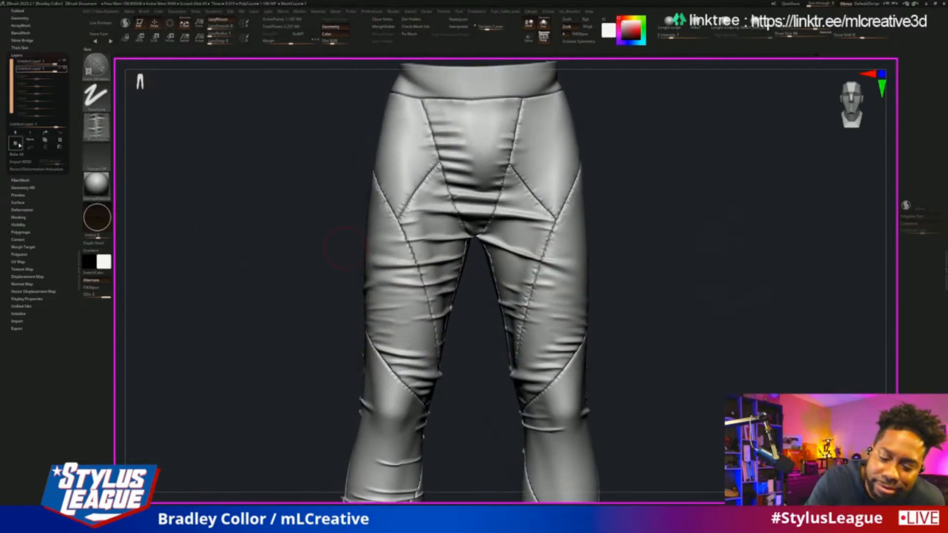
{"action": "left_click_drag", "start_coordinate": [755, 323], "coordinate": [717, 342], "text": "alt"}
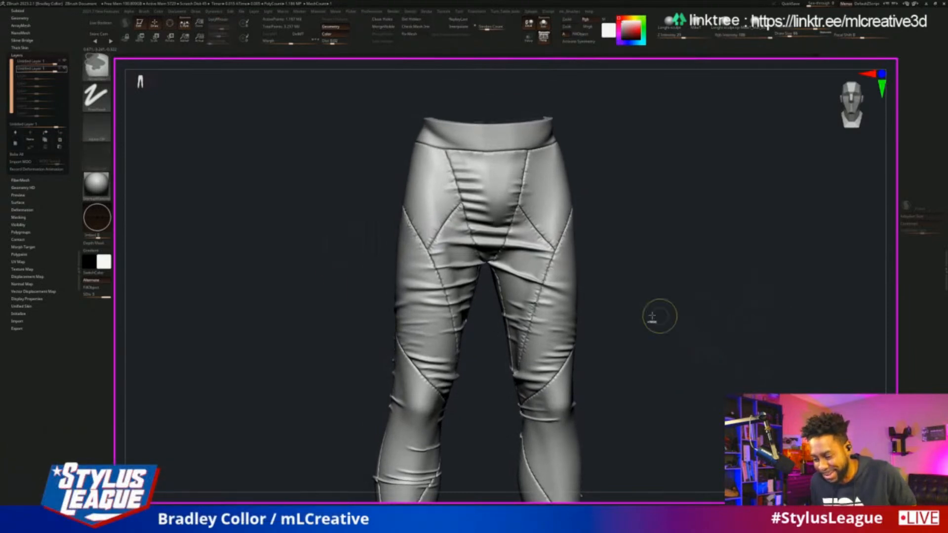
{"action": "mouse_move", "coordinate": [725, 291]}
{"action": "left_mouse_down"}
{"action": "mouse_move", "coordinate": [707, 289]}
{"action": "mouse_move", "coordinate": [846, 284]}
{"action": "left_mouse_up"}
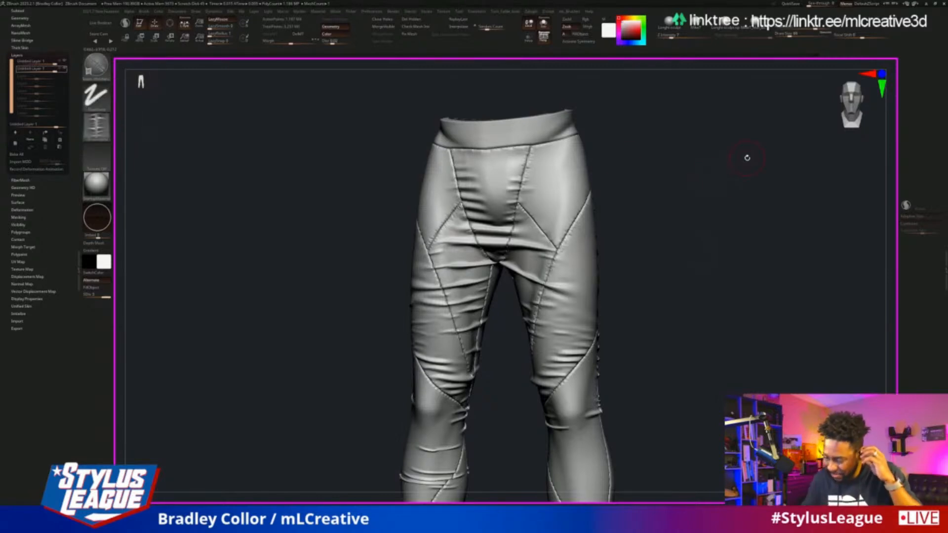
{"action": "left_click_drag", "start_coordinate": [715, 312], "coordinate": [730, 292]}
{"action": "left_click_drag", "start_coordinate": [587, 321], "coordinate": [586, 389], "text": "alt"}
{"action": "left_click_drag", "start_coordinate": [579, 465], "coordinate": [570, 423], "text": "alt"}
Show the trousers' painted brown and dark red panels and check the colours across both legs.
{"action": "left_click", "coordinate": [441, 195]}
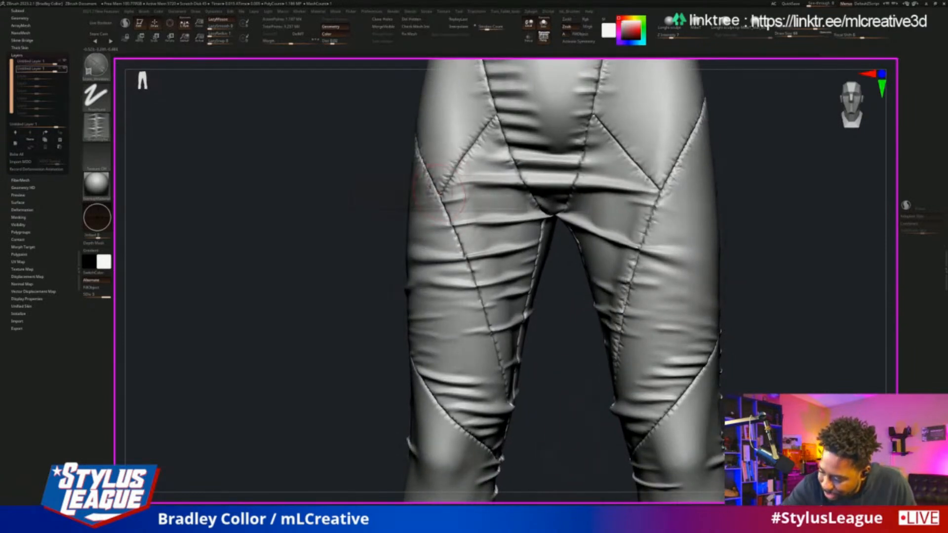
{"action": "left_click", "coordinate": [61, 69]}
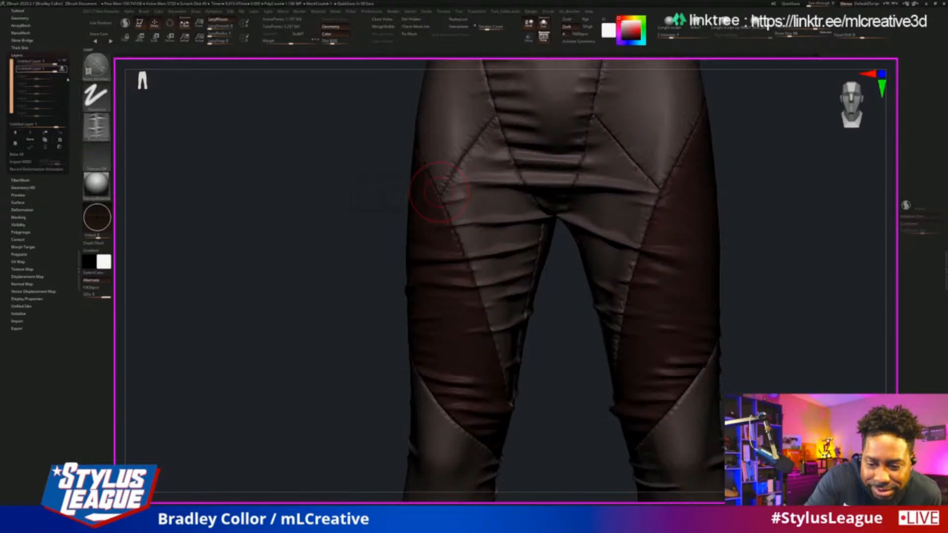
{"action": "left_click_drag", "start_coordinate": [790, 298], "coordinate": [759, 269], "text": "alt"}
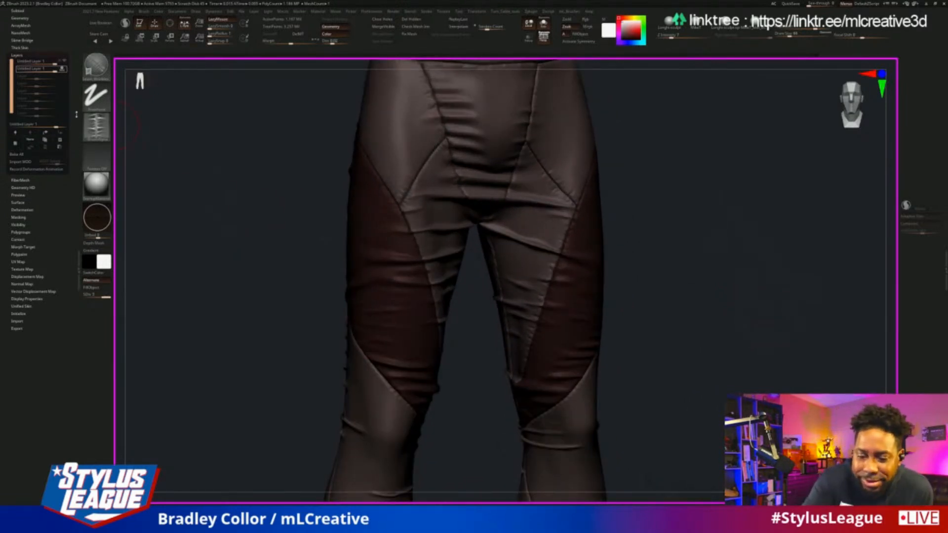
{"action": "scroll", "coordinate": [76, 114], "scroll_direction": "up", "scroll_amount": 3}
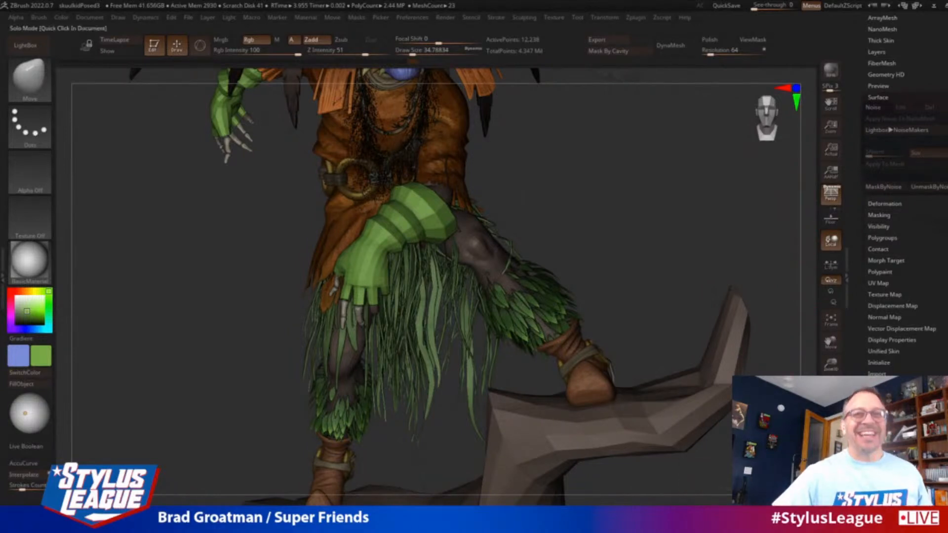
Isolate the Skull Kid's body mesh and compare it with the fully dressed character.
{"action": "left_click", "coordinate": [831, 470]}
{"action": "key", "text": "f"}
{"action": "left_click_drag", "start_coordinate": [664, 355], "coordinate": [698, 381]}
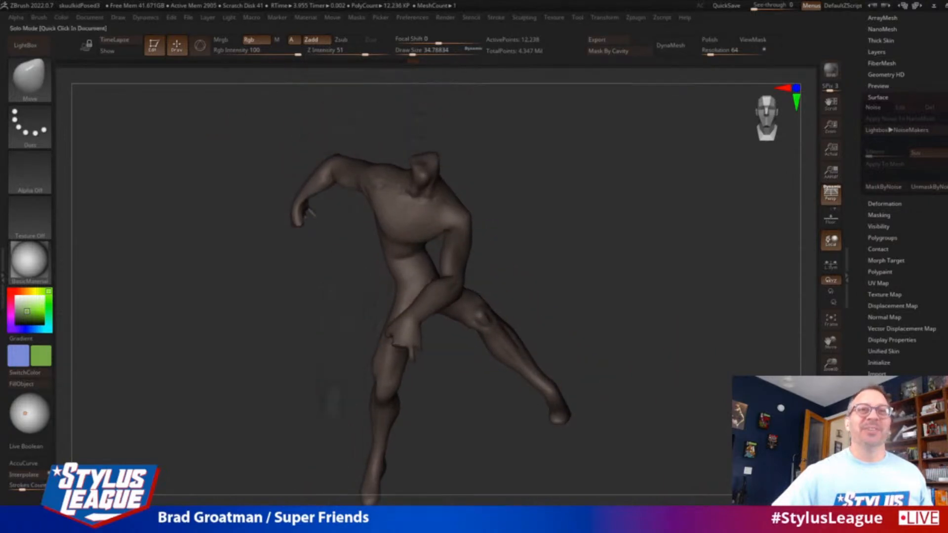
{"action": "left_click", "coordinate": [831, 469]}
{"action": "left_click_drag", "start_coordinate": [643, 266], "coordinate": [666, 275]}
{"action": "left_click", "coordinate": [831, 469]}
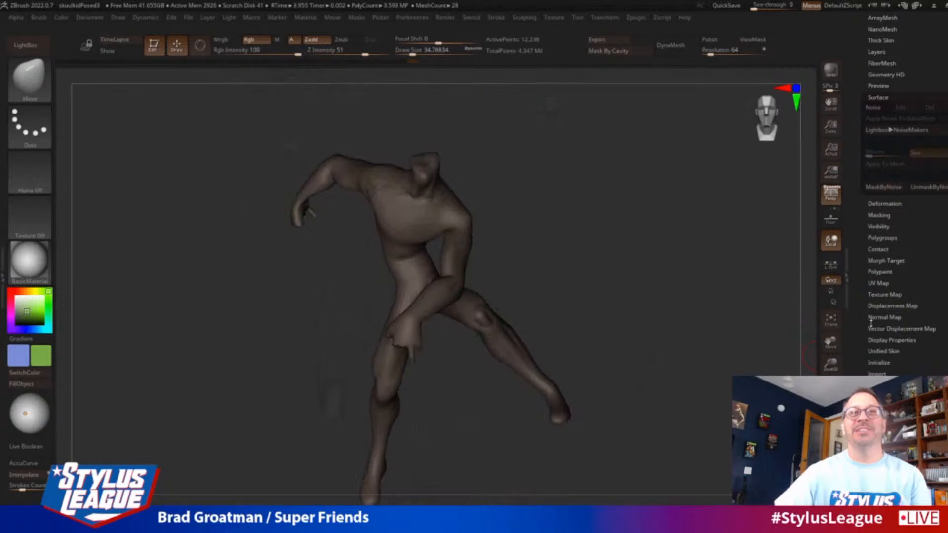
Preview the body's UV layout flattened with Morph UV, restore the posed form and show the whole character again.
{"action": "left_click", "coordinate": [880, 283]}
{"action": "left_click", "coordinate": [880, 198]}
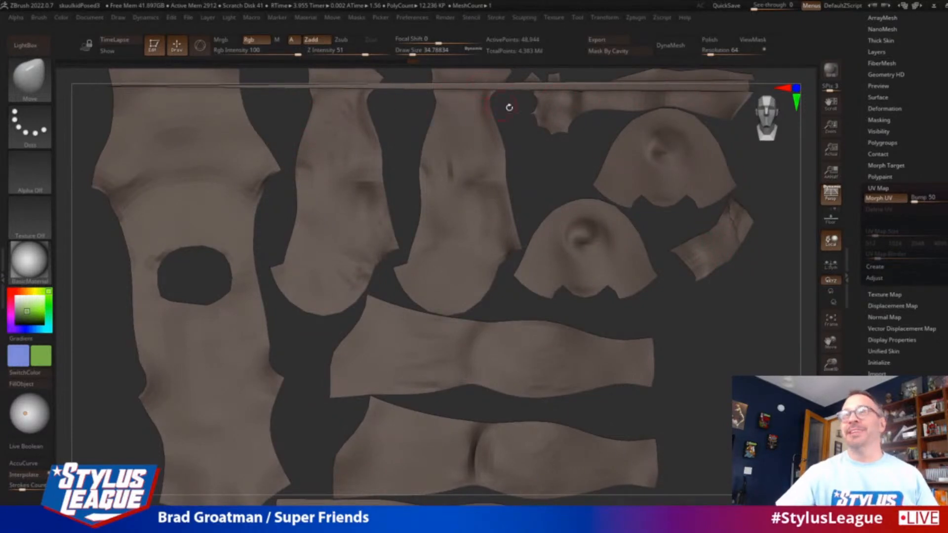
{"action": "left_click", "coordinate": [885, 199]}
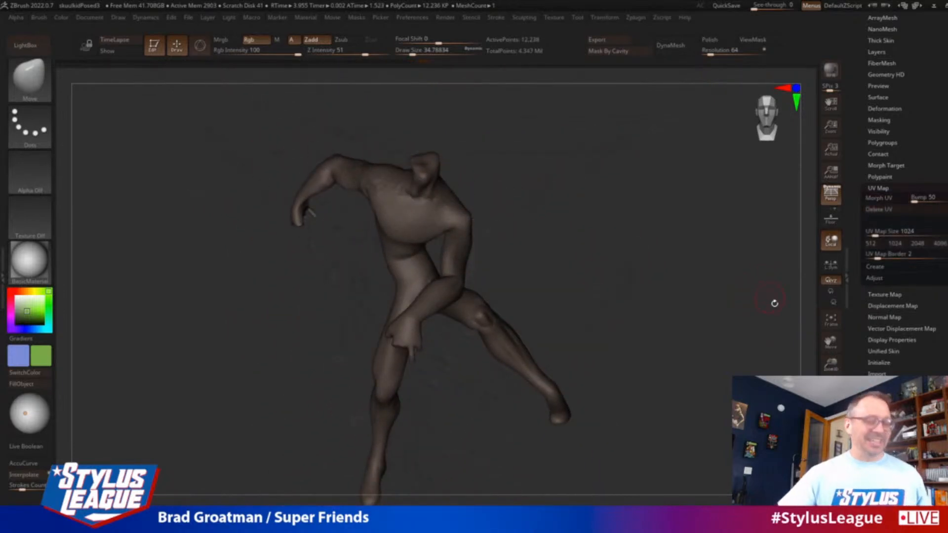
{"action": "left_click", "coordinate": [831, 464]}
{"action": "mouse_move", "coordinate": [744, 318]}
{"action": "left_mouse_down", "text": "alt"}
{"action": "mouse_move", "coordinate": [760, 322]}
{"action": "mouse_move", "coordinate": [810, 254]}
{"action": "left_mouse_up", "text": "alt"}
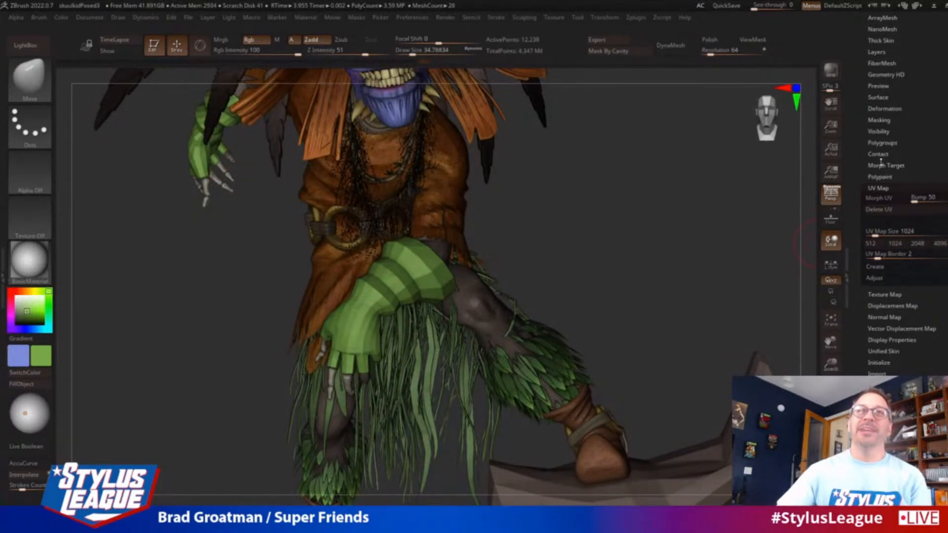
Open the body's surface noise editor, frame the full figure, darken the noise colour and strengthen the negative noise.
{"action": "left_click", "coordinate": [879, 97]}
{"action": "left_click", "coordinate": [862, 122]}
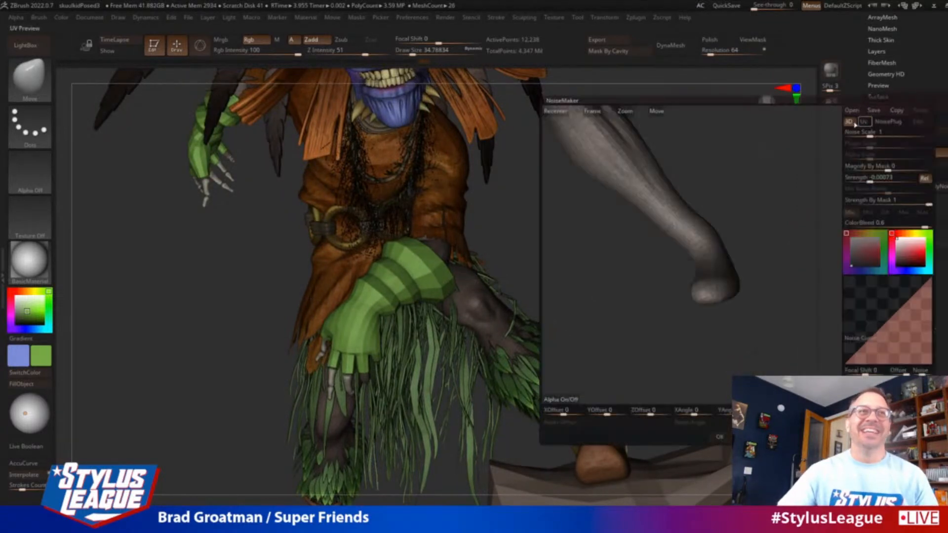
{"action": "left_click", "coordinate": [596, 112]}
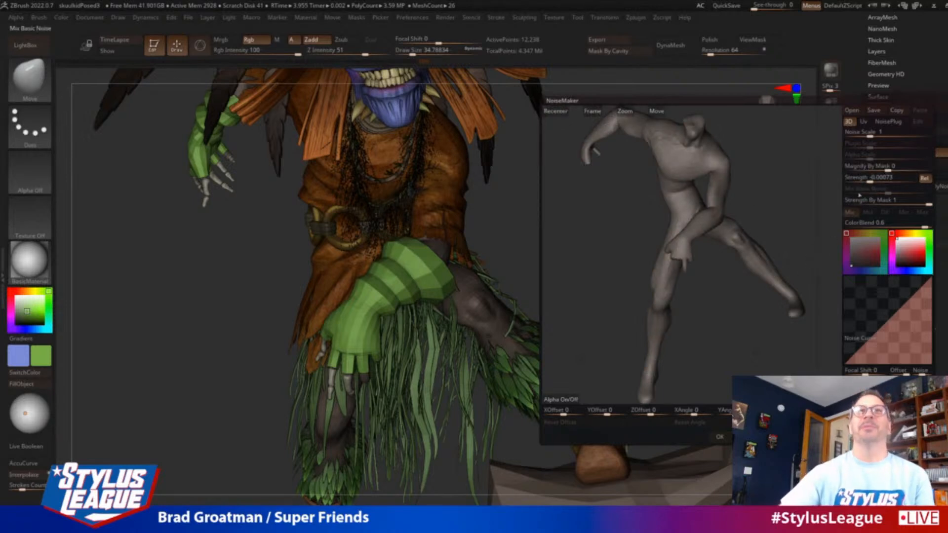
{"action": "left_click", "coordinate": [895, 254]}
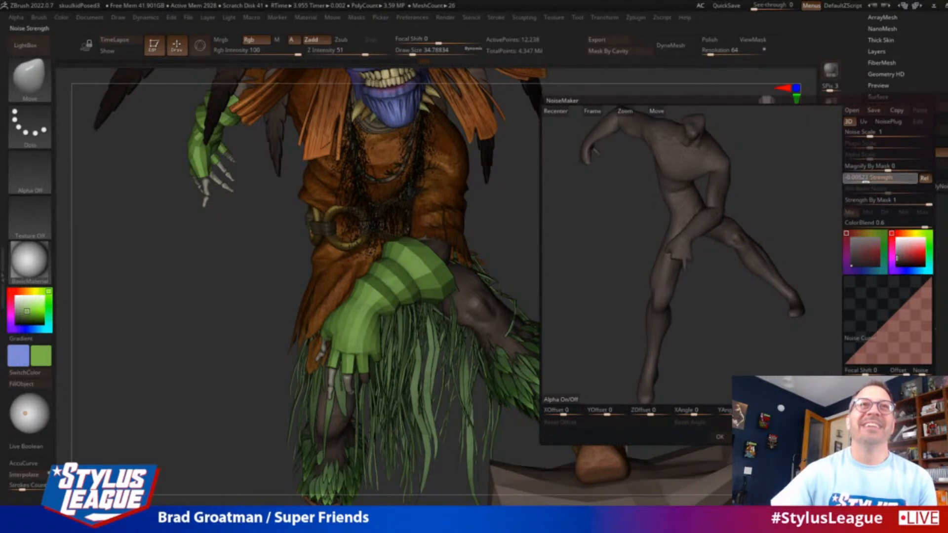
{"action": "left_click_drag", "start_coordinate": [625, 112], "coordinate": [710, 225]}
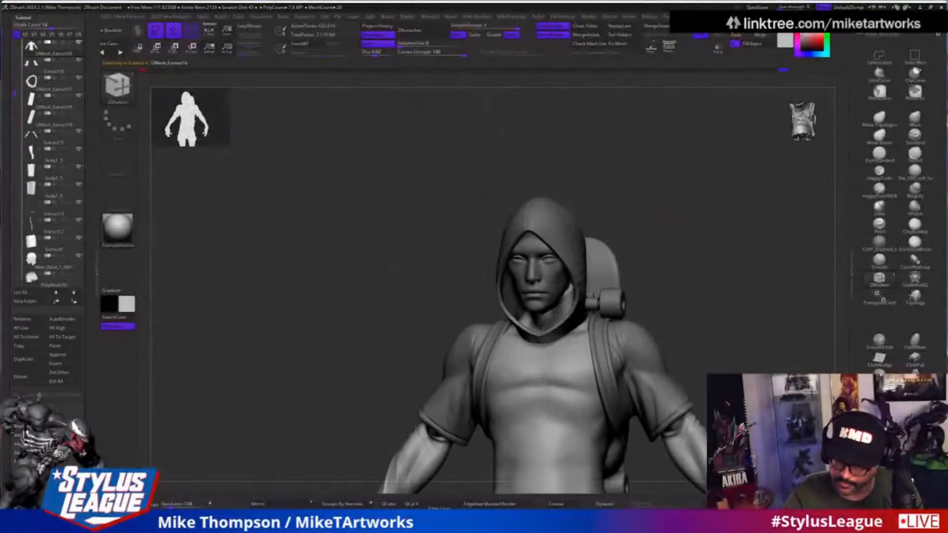
Reshape the back of the character's hood with the Move brush, undoing one stroke along the way.
{"action": "left_click_drag", "start_coordinate": [706, 306], "coordinate": [733, 296]}
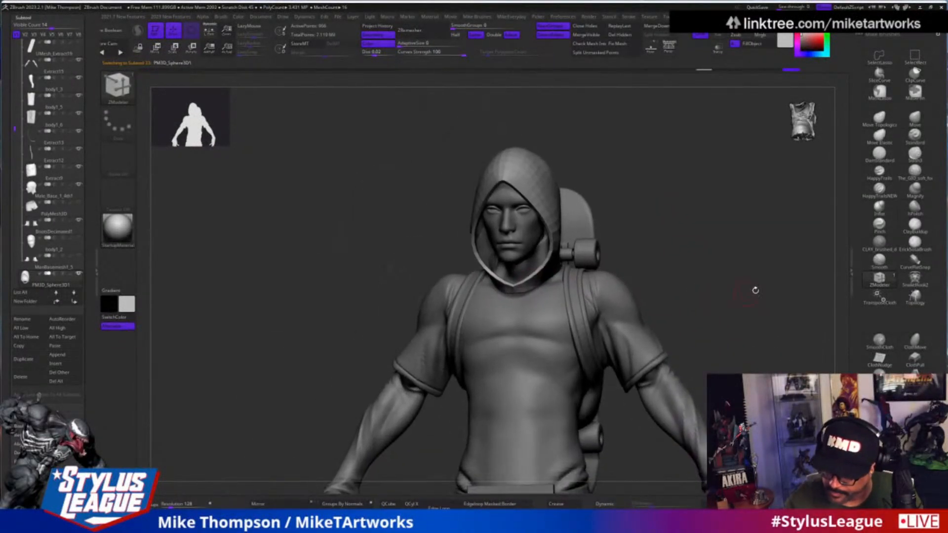
{"action": "mouse_move", "coordinate": [696, 257]}
{"action": "left_mouse_down"}
{"action": "mouse_move", "coordinate": [540, 302]}
{"action": "mouse_move", "coordinate": [523, 281]}
{"action": "mouse_move", "coordinate": [696, 289]}
{"action": "left_mouse_up"}
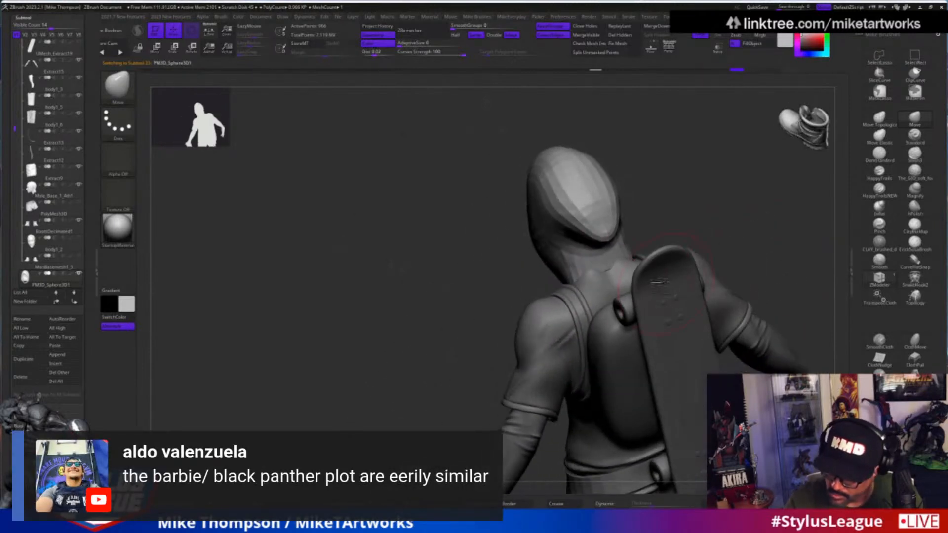
{"action": "left_click_drag", "start_coordinate": [695, 211], "coordinate": [673, 237]}
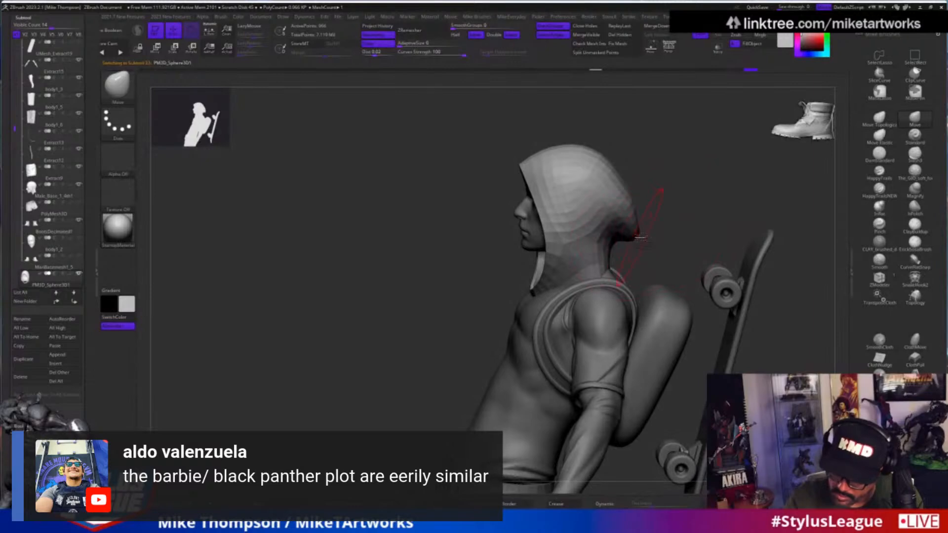
{"action": "key", "text": "ctrl+z"}
{"action": "left_click_drag", "start_coordinate": [558, 241], "coordinate": [631, 186]}
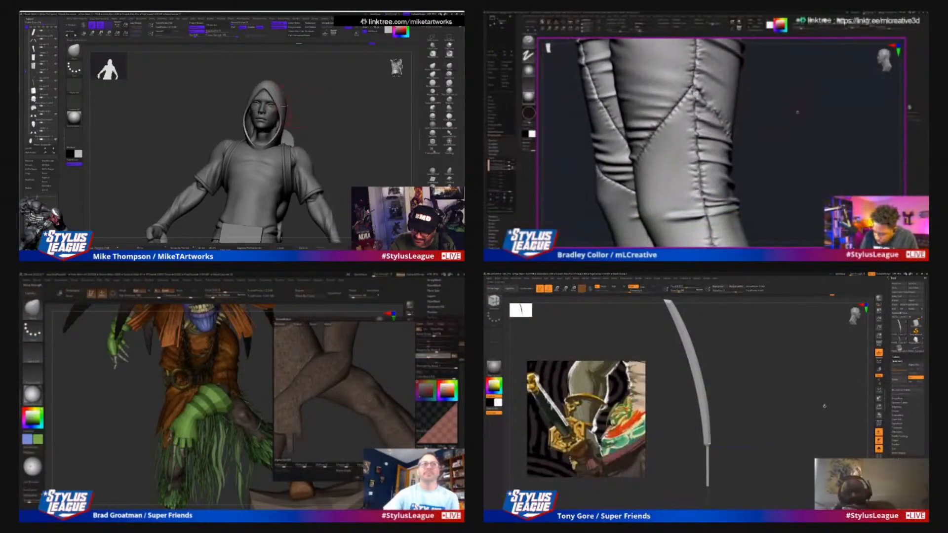
Continue shaping the hood from the side and back, and reopen the Skull Kid body's surface noise for editing.
{"action": "left_click_drag", "start_coordinate": [794, 200], "coordinate": [794, 127], "text": "alt"}
{"action": "mouse_move", "coordinate": [284, 106]}
{"action": "left_mouse_down"}
{"action": "mouse_move", "coordinate": [336, 116]}
{"action": "mouse_move", "coordinate": [287, 103]}
{"action": "left_mouse_up"}
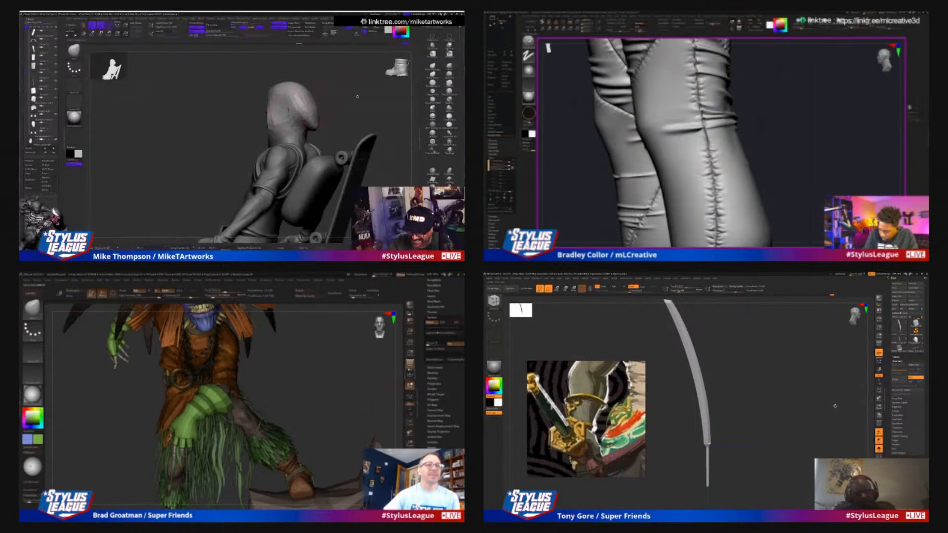
{"action": "left_click_drag", "start_coordinate": [348, 98], "coordinate": [355, 97]}
{"action": "left_click", "coordinate": [443, 323]}
{"action": "left_click_drag", "start_coordinate": [807, 212], "coordinate": [808, 157], "text": "alt"}
{"action": "left_click_drag", "start_coordinate": [355, 98], "coordinate": [316, 109]}
{"action": "left_click", "coordinate": [800, 157]}
Accept the stretched, fur-like surface noise on the Skull Kid's body and check the curved sword blade's mesh.
{"action": "left_click_drag", "start_coordinate": [776, 444], "coordinate": [763, 446]}
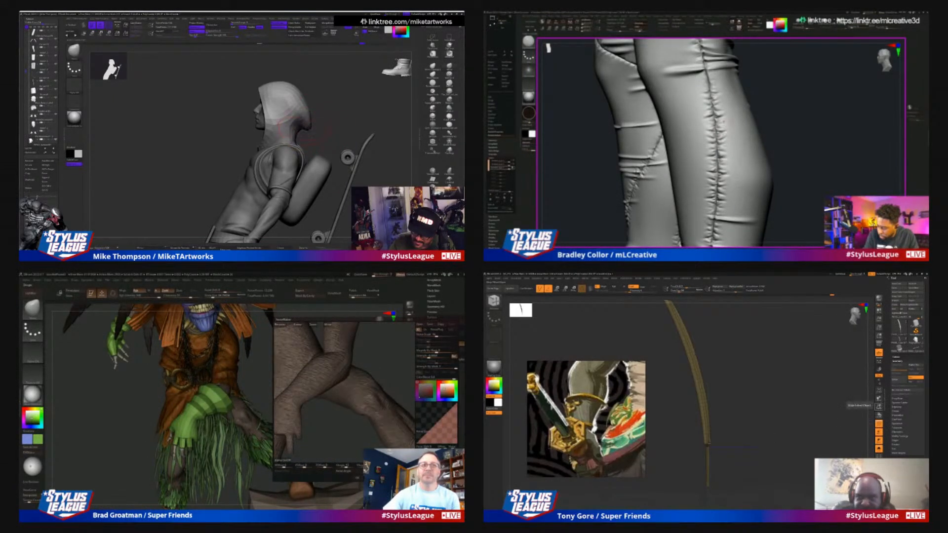
{"action": "left_click_drag", "start_coordinate": [790, 446], "coordinate": [820, 453], "text": "alt"}
{"action": "mouse_move", "coordinate": [341, 123]}
{"action": "left_mouse_down"}
{"action": "mouse_move", "coordinate": [316, 121]}
{"action": "mouse_move", "coordinate": [335, 118]}
{"action": "left_mouse_up"}
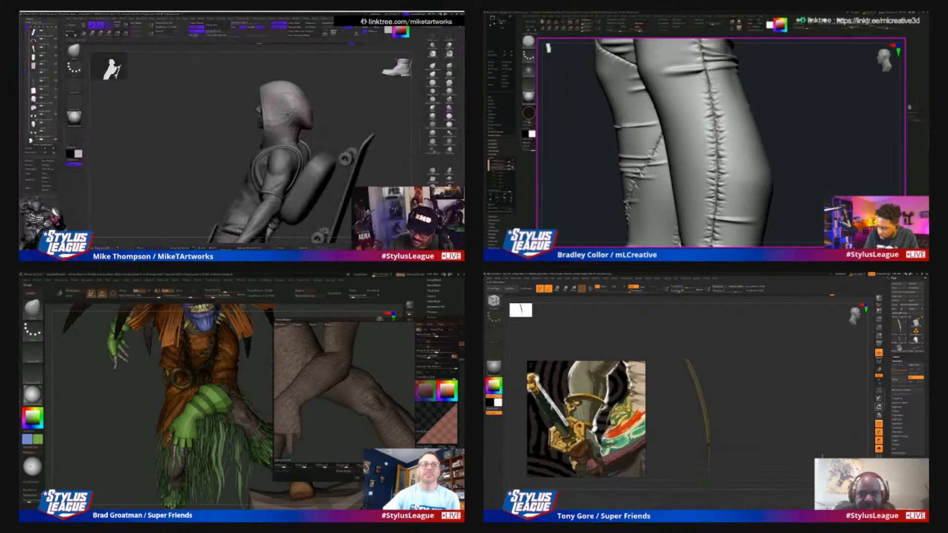
{"action": "left_click_drag", "start_coordinate": [790, 464], "coordinate": [785, 445], "text": "alt"}
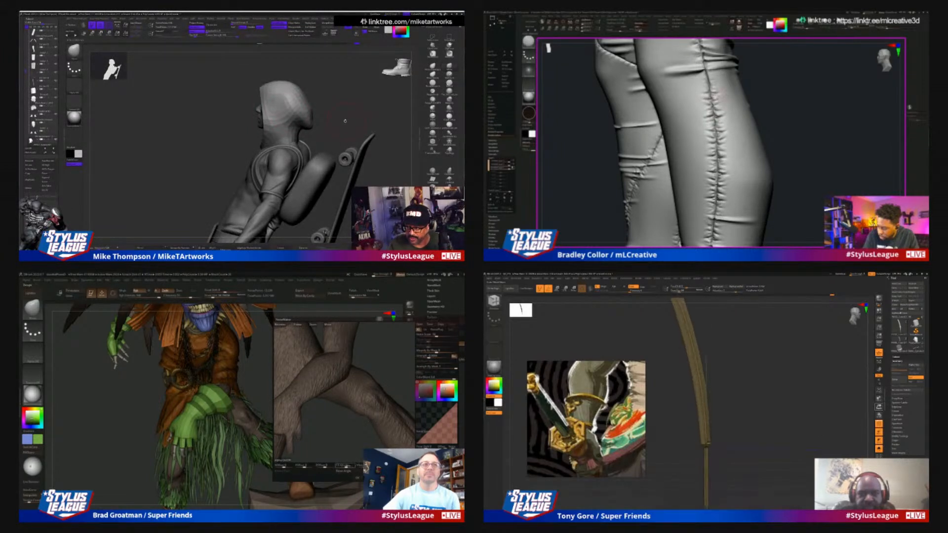
{"action": "mouse_move", "coordinate": [344, 119]}
{"action": "left_mouse_down"}
{"action": "mouse_move", "coordinate": [323, 120]}
{"action": "mouse_move", "coordinate": [353, 120]}
{"action": "left_mouse_up"}
{"action": "left_click", "coordinate": [878, 424]}
{"action": "left_click_drag", "start_coordinate": [840, 421], "coordinate": [820, 416]}
{"action": "left_click", "coordinate": [359, 478]}
{"action": "left_click_drag", "start_coordinate": [328, 119], "coordinate": [359, 118]}
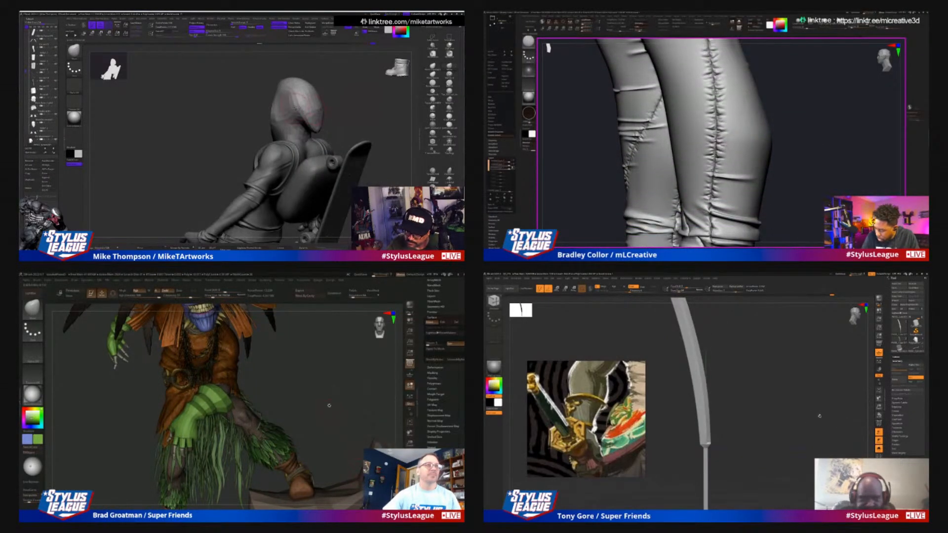
Inspect the noise texture on the Skull Kid's thigh and open the sword's subtool options.
{"action": "left_click_drag", "start_coordinate": [339, 407], "coordinate": [358, 406]}
{"action": "left_click_drag", "start_coordinate": [349, 106], "coordinate": [355, 107]}
{"action": "left_click", "coordinate": [896, 357]}
{"action": "left_click_drag", "start_coordinate": [359, 404], "coordinate": [345, 411]}
{"action": "left_click_drag", "start_coordinate": [355, 109], "coordinate": [363, 118]}
{"action": "left_click_drag", "start_coordinate": [346, 411], "coordinate": [336, 411]}
{"action": "mouse_move", "coordinate": [340, 130]}
{"action": "left_mouse_down"}
{"action": "mouse_move", "coordinate": [361, 101]}
{"action": "mouse_move", "coordinate": [352, 124]}
{"action": "left_mouse_up"}
{"action": "key", "text": "s"}
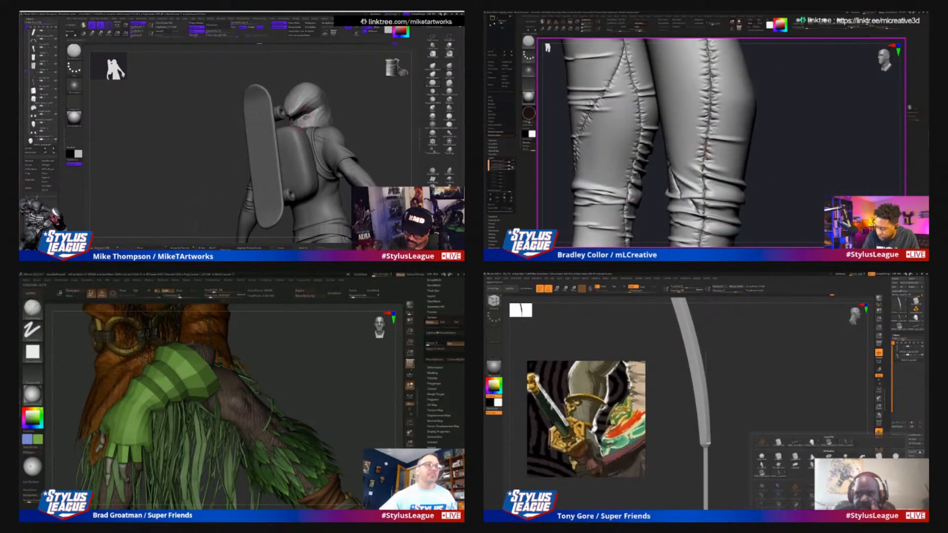
Append a box primitive to the sword as a new subtool and select it.
{"action": "left_click", "coordinate": [783, 456]}
{"action": "left_click_drag", "start_coordinate": [341, 388], "coordinate": [304, 385]}
{"action": "mouse_move", "coordinate": [360, 123]}
{"action": "left_mouse_down"}
{"action": "mouse_move", "coordinate": [348, 125]}
{"action": "mouse_move", "coordinate": [359, 131]}
{"action": "left_mouse_up"}
{"action": "left_click", "coordinate": [908, 367]}
{"action": "key", "text": "s"}
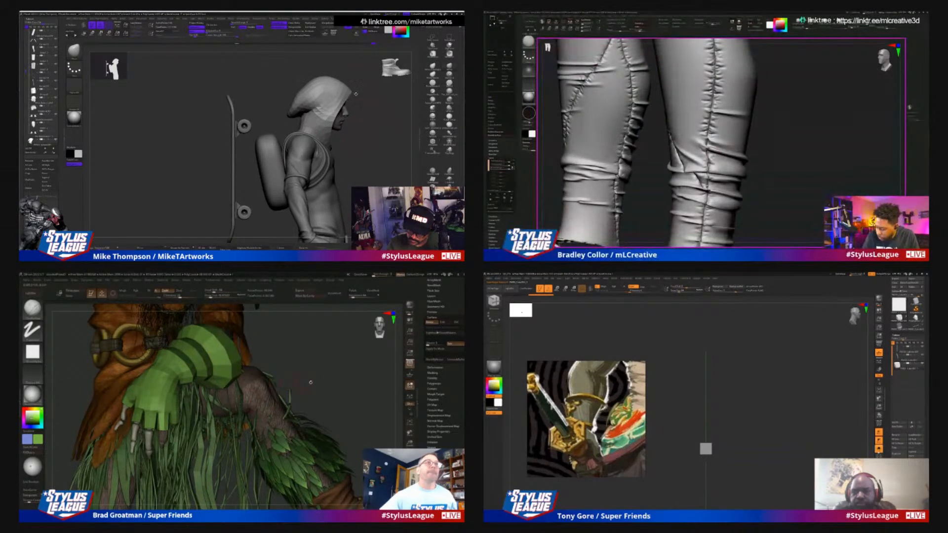
Show the new guard block together with the sword blade and lasso-mask part of the hood in side view.
{"action": "left_click", "coordinate": [879, 448]}
{"action": "left_click_drag", "start_coordinate": [305, 382], "coordinate": [326, 368], "text": "alt"}
{"action": "mouse_move", "coordinate": [823, 441]}
{"action": "left_mouse_down"}
{"action": "mouse_move", "coordinate": [803, 429]}
{"action": "mouse_move", "coordinate": [821, 439]}
{"action": "left_mouse_up"}
{"action": "left_click", "coordinate": [432, 53]}
{"action": "left_click_drag", "start_coordinate": [359, 418], "coordinate": [341, 401]}
{"action": "left_click_drag", "start_coordinate": [806, 128], "coordinate": [810, 168]}
{"action": "left_click", "coordinate": [879, 423]}
{"action": "mouse_move", "coordinate": [349, 117]}
{"action": "left_mouse_down", "text": "ctrl"}
{"action": "mouse_move", "coordinate": [252, 190]}
{"action": "mouse_move", "coordinate": [355, 121]}
{"action": "left_mouse_up", "text": "ctrl"}
{"action": "mouse_move", "coordinate": [810, 168]}
{"action": "left_mouse_down"}
{"action": "mouse_move", "coordinate": [810, 190]}
{"action": "mouse_move", "coordinate": [808, 165]}
{"action": "left_mouse_up"}
{"action": "left_click_drag", "start_coordinate": [915, 421], "coordinate": [915, 355]}
{"action": "left_click", "coordinate": [363, 130], "text": "ctrl"}
Examine the stitched knees of the trousers and the Skull Kid's green arm and furry thigh from several angles.
{"action": "left_click_drag", "start_coordinate": [808, 165], "coordinate": [814, 153]}
{"action": "left_click_drag", "start_coordinate": [374, 395], "coordinate": [349, 379]}
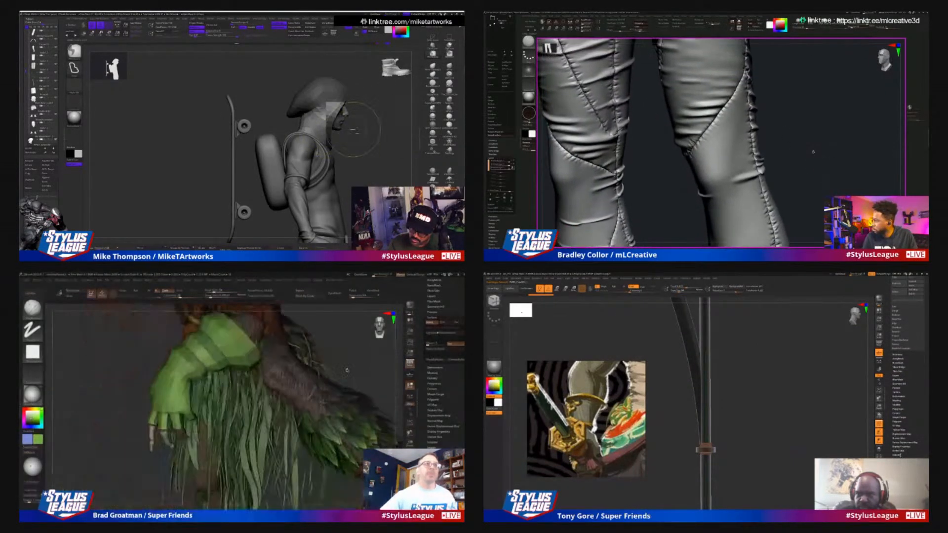
{"action": "left_click_drag", "start_coordinate": [815, 153], "coordinate": [813, 151]}
{"action": "left_click_drag", "start_coordinate": [349, 379], "coordinate": [341, 390]}
{"action": "left_click_drag", "start_coordinate": [813, 151], "coordinate": [801, 129]}
{"action": "left_click_drag", "start_coordinate": [341, 390], "coordinate": [329, 400]}
{"action": "mouse_move", "coordinate": [801, 118]}
{"action": "left_mouse_down"}
{"action": "mouse_move", "coordinate": [795, 106]}
{"action": "mouse_move", "coordinate": [798, 115]}
{"action": "left_mouse_up"}
Lasso-mask another part of the skateboarder's hood and shift its unmasked area with the transform gizmo.
{"action": "left_click_drag", "start_coordinate": [337, 140], "coordinate": [267, 124], "text": "ctrl"}
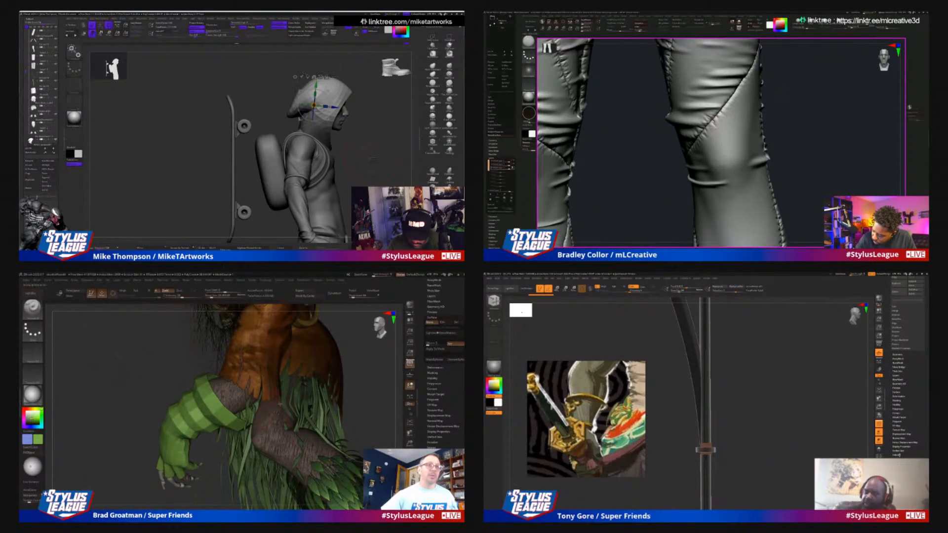
{"action": "left_click_drag", "start_coordinate": [314, 105], "coordinate": [317, 117]}
{"action": "left_click_drag", "start_coordinate": [361, 375], "coordinate": [336, 380]}
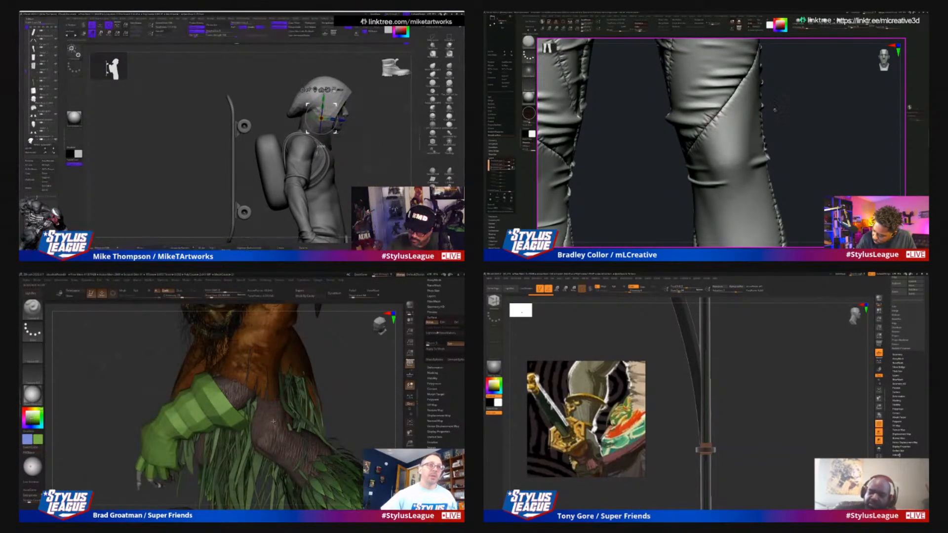
{"action": "left_click_drag", "start_coordinate": [762, 106], "coordinate": [758, 116]}
{"action": "left_click_drag", "start_coordinate": [321, 118], "coordinate": [321, 114]}
{"action": "mouse_move", "coordinate": [335, 380]}
{"action": "left_mouse_down"}
{"action": "mouse_move", "coordinate": [317, 397]}
{"action": "mouse_move", "coordinate": [320, 344]}
{"action": "left_mouse_up"}
{"action": "left_click_drag", "start_coordinate": [806, 91], "coordinate": [800, 103]}
{"action": "key", "text": "s"}
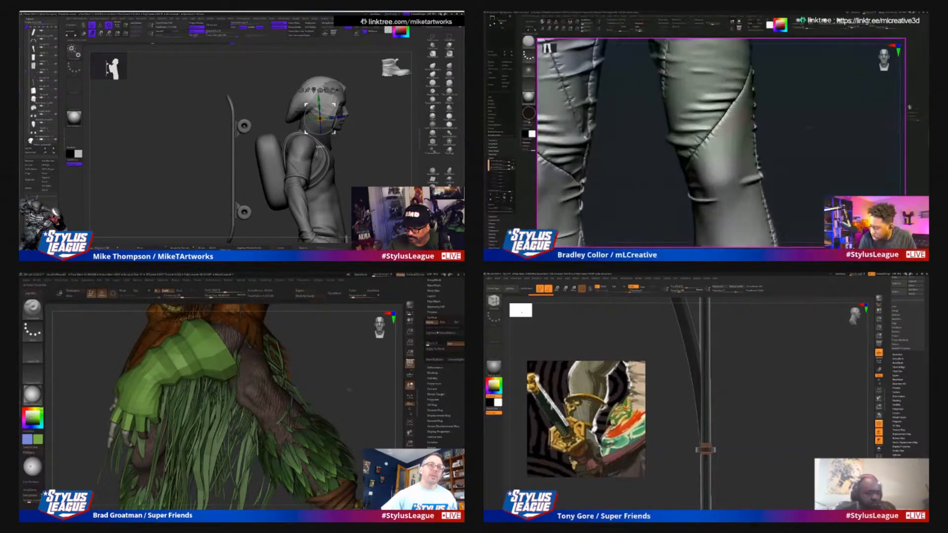
Return to brush mode and examine the hooded skateboarder from the front, the knee seams and the Skull Kid's clawed hand.
{"action": "left_click_drag", "start_coordinate": [302, 448], "coordinate": [337, 396]}
{"action": "left_click_drag", "start_coordinate": [817, 106], "coordinate": [819, 106]}
{"action": "left_click_drag", "start_coordinate": [335, 410], "coordinate": [330, 380]}
{"action": "key", "text": "q"}
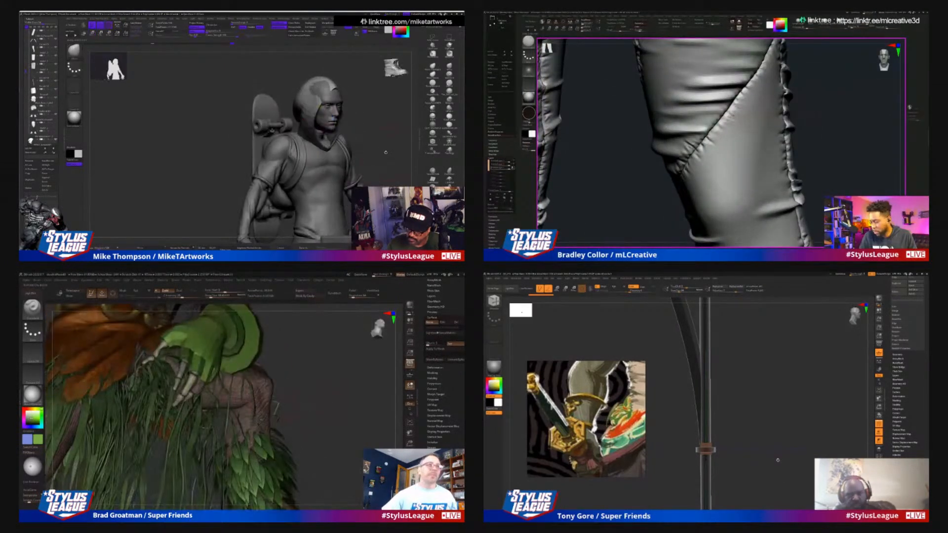
{"action": "left_click_drag", "start_coordinate": [387, 152], "coordinate": [365, 152]}
{"action": "left_click_drag", "start_coordinate": [818, 106], "coordinate": [835, 108]}
{"action": "key", "text": "s"}
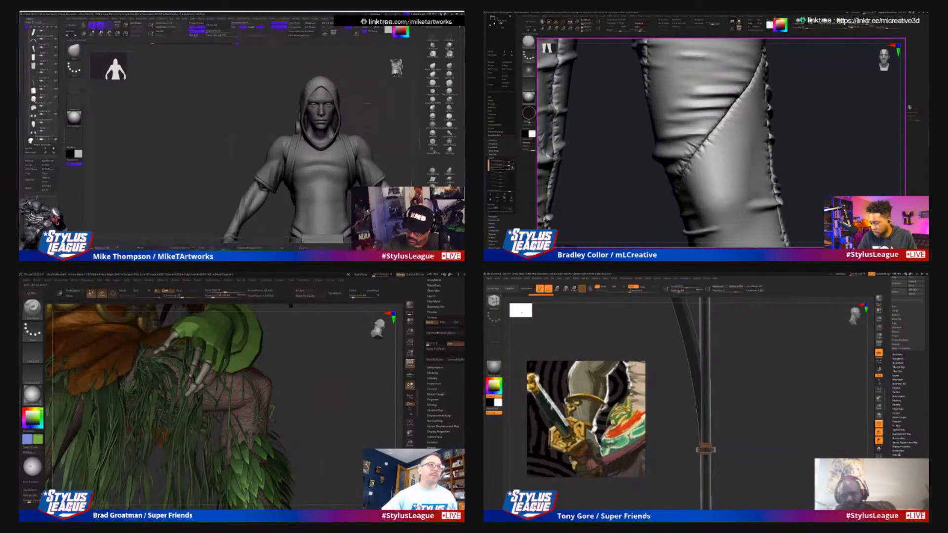
{"action": "left_click_drag", "start_coordinate": [363, 101], "coordinate": [382, 103]}
Open further tool options for the sword's guard block and check the hood, knee seams and Skull Kid's grass fringe.
{"action": "left_click", "coordinate": [909, 457]}
{"action": "left_click_drag", "start_coordinate": [292, 394], "coordinate": [248, 394]}
{"action": "key", "text": "s"}
{"action": "left_click_drag", "start_coordinate": [377, 90], "coordinate": [357, 89]}
{"action": "left_click_drag", "start_coordinate": [291, 392], "coordinate": [316, 393]}
{"action": "left_click_drag", "start_coordinate": [828, 96], "coordinate": [854, 98]}
{"action": "left_click_drag", "start_coordinate": [806, 429], "coordinate": [813, 429]}
{"action": "left_click_drag", "start_coordinate": [354, 412], "coordinate": [352, 371], "text": "alt"}
{"action": "key", "text": "s"}
Activate the move gizmo and inspect the hood's profile, the trouser knees and the Skull Kid's lower leg.
{"action": "mouse_move", "coordinate": [380, 114]}
{"action": "left_mouse_down"}
{"action": "mouse_move", "coordinate": [361, 94]}
{"action": "mouse_move", "coordinate": [320, 114]}
{"action": "mouse_move", "coordinate": [328, 136]}
{"action": "left_mouse_up"}
{"action": "left_click_drag", "start_coordinate": [853, 99], "coordinate": [847, 98]}
{"action": "left_click_drag", "start_coordinate": [328, 136], "coordinate": [333, 137]}
{"action": "left_click_drag", "start_coordinate": [847, 98], "coordinate": [832, 97]}
{"action": "key", "text": "w"}
{"action": "left_click_drag", "start_coordinate": [330, 134], "coordinate": [328, 144]}
{"action": "left_click_drag", "start_coordinate": [830, 100], "coordinate": [801, 103]}
{"action": "key", "text": "s"}
{"action": "left_click_drag", "start_coordinate": [311, 381], "coordinate": [338, 383]}
{"action": "left_click_drag", "start_coordinate": [336, 129], "coordinate": [328, 135]}
{"action": "left_click_drag", "start_coordinate": [338, 384], "coordinate": [346, 384], "text": "shift"}
{"action": "left_click_drag", "start_coordinate": [336, 150], "coordinate": [350, 151]}
{"action": "left_click_drag", "start_coordinate": [367, 381], "coordinate": [316, 346]}
Shift the new sword piece slightly down the hilt with the gizmo and check its placement.
{"action": "left_click_drag", "start_coordinate": [708, 435], "coordinate": [708, 439]}
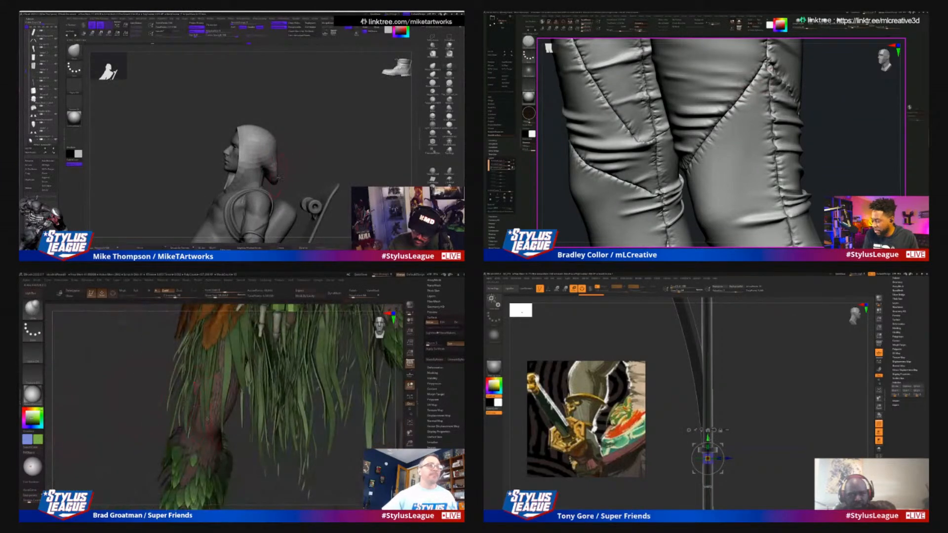
{"action": "left_click_drag", "start_coordinate": [783, 436], "coordinate": [806, 430]}
{"action": "left_click_drag", "start_coordinate": [350, 151], "coordinate": [326, 152]}
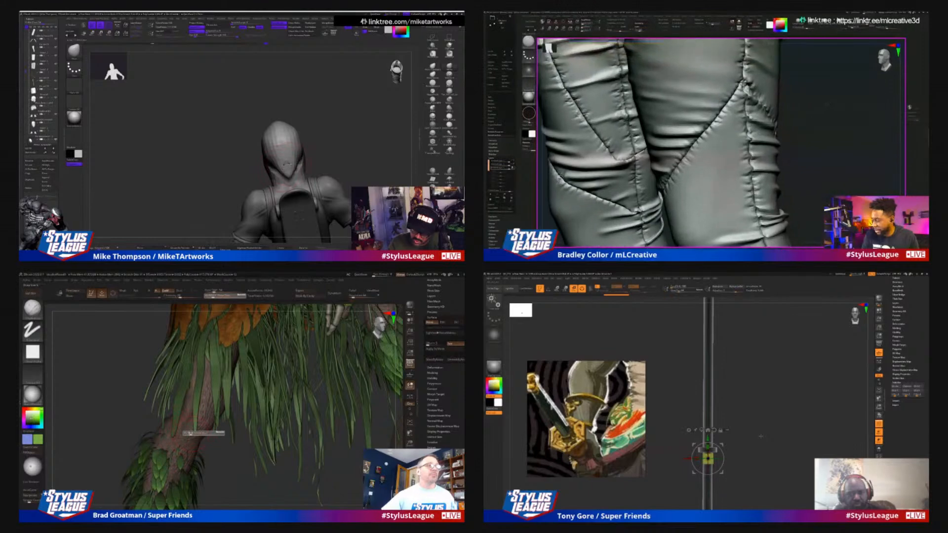
{"action": "left_click_drag", "start_coordinate": [786, 434], "coordinate": [770, 436]}
{"action": "left_click_drag", "start_coordinate": [825, 87], "coordinate": [786, 102]}
{"action": "left_click_drag", "start_coordinate": [780, 435], "coordinate": [794, 435]}
Adjust the brush size on the Skull Kid's lower leg and invert the mask on the sword's grip section.
{"action": "left_click_drag", "start_coordinate": [221, 437], "coordinate": [225, 427]}
{"action": "left_click_drag", "start_coordinate": [154, 428], "coordinate": [346, 447]}
{"action": "key", "text": "q"}
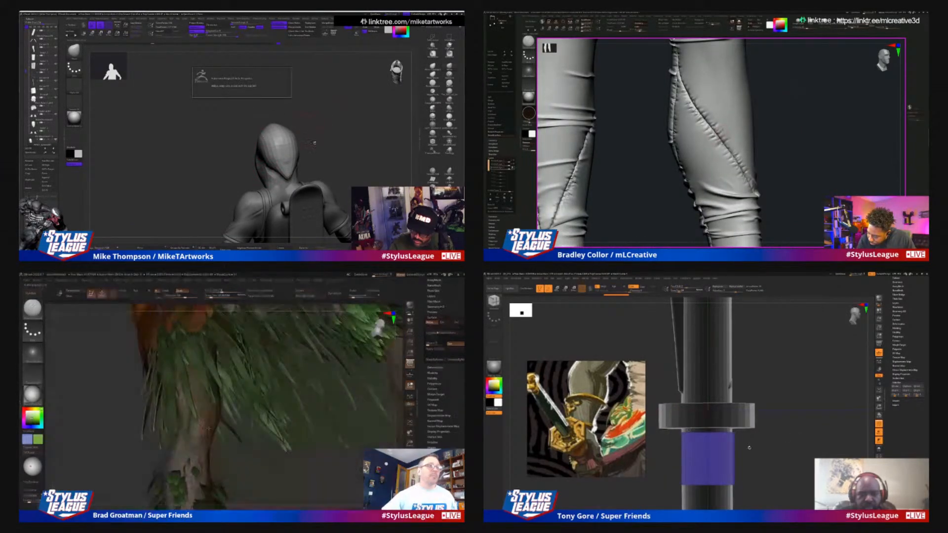
{"action": "left_click_drag", "start_coordinate": [231, 453], "coordinate": [250, 456]}
{"action": "left_click_drag", "start_coordinate": [325, 164], "coordinate": [363, 171]}
{"action": "mouse_move", "coordinate": [250, 457]}
{"action": "left_mouse_down"}
{"action": "mouse_move", "coordinate": [231, 454]}
{"action": "mouse_move", "coordinate": [258, 478]}
{"action": "mouse_move", "coordinate": [240, 439]}
{"action": "mouse_move", "coordinate": [209, 424]}
{"action": "mouse_move", "coordinate": [304, 385]}
{"action": "mouse_move", "coordinate": [277, 388]}
{"action": "mouse_move", "coordinate": [270, 399]}
{"action": "left_mouse_up"}
{"action": "left_click", "coordinate": [792, 483], "text": "ctrl"}
Select the Standard brush with a speckled alpha and pick a paint colour for the Skull Kid's skin.
{"action": "key", "text": "b"}
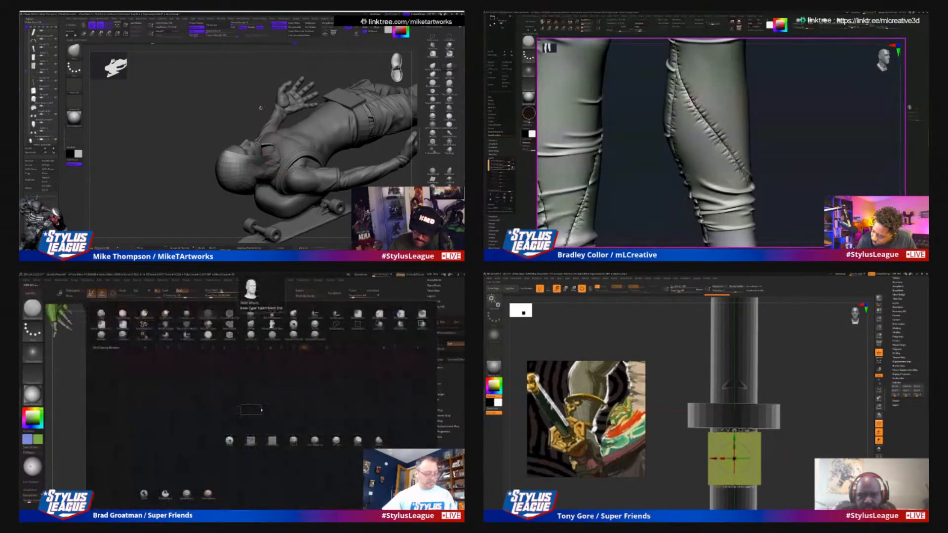
{"action": "key", "text": "s"}
{"action": "key", "text": "t"}
{"action": "left_click", "coordinate": [33, 353]}
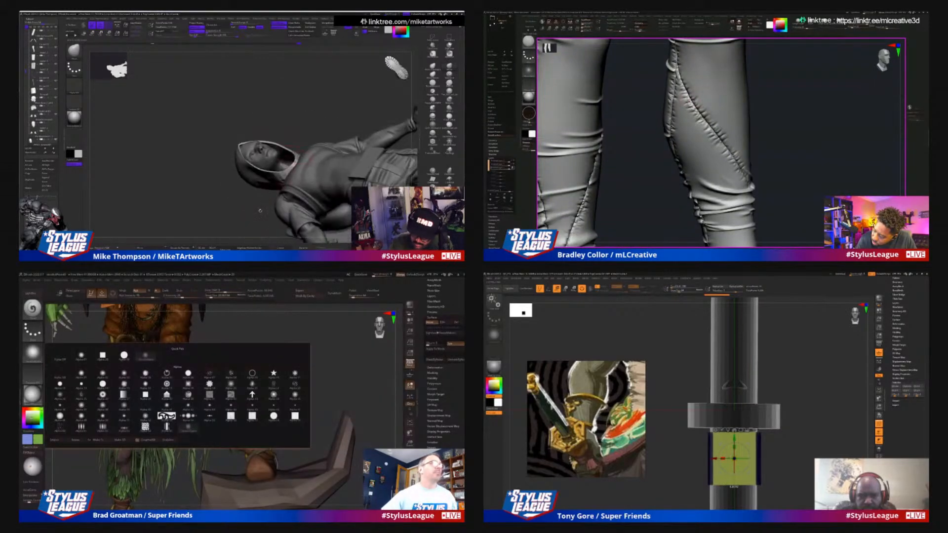
{"action": "left_click", "coordinate": [231, 374]}
{"action": "left_click", "coordinate": [33, 421]}
Try to isolate and mask the sword's guard and grip area, and check the stitched calf of the trousers.
{"action": "left_click_drag", "start_coordinate": [780, 121], "coordinate": [764, 121]}
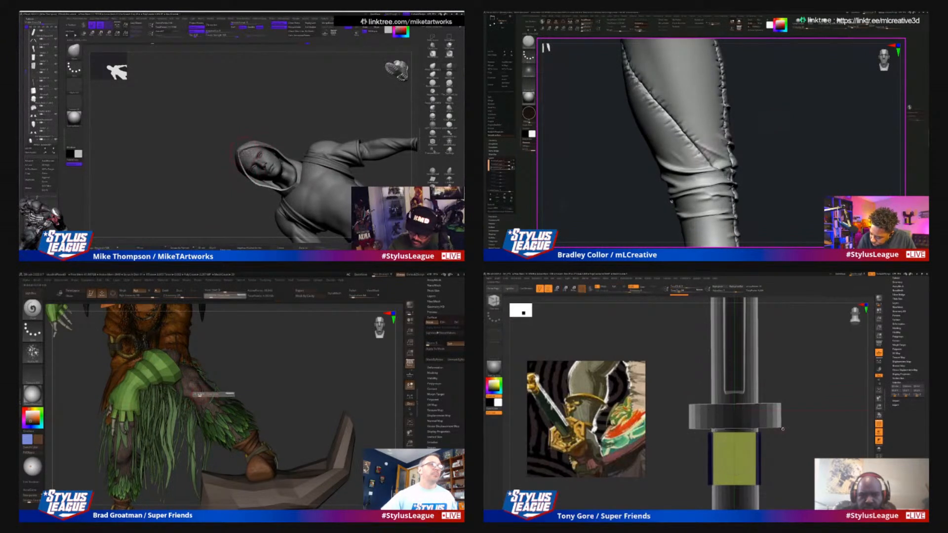
{"action": "left_click_drag", "start_coordinate": [809, 408], "coordinate": [806, 448], "text": "ctrl+shift"}
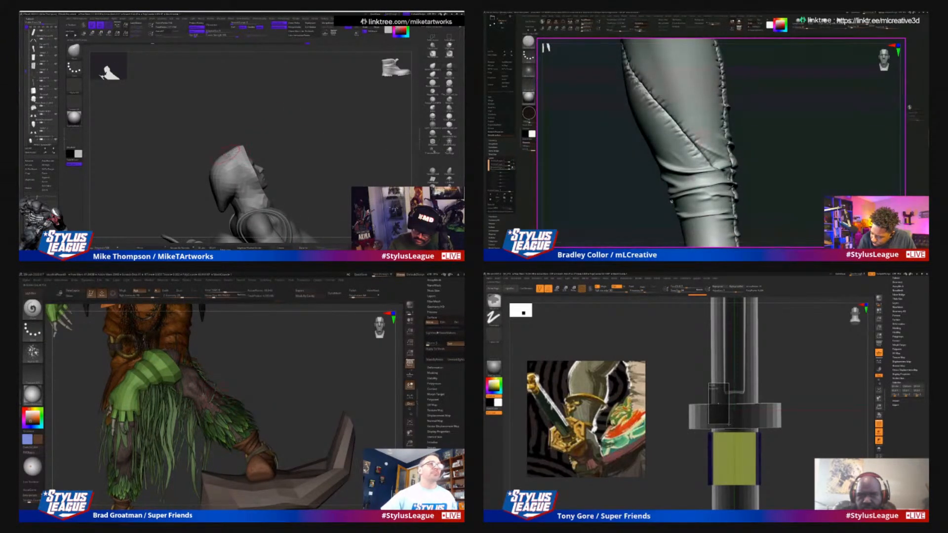
{"action": "left_click_drag", "start_coordinate": [744, 494], "coordinate": [755, 494], "text": "ctrl"}
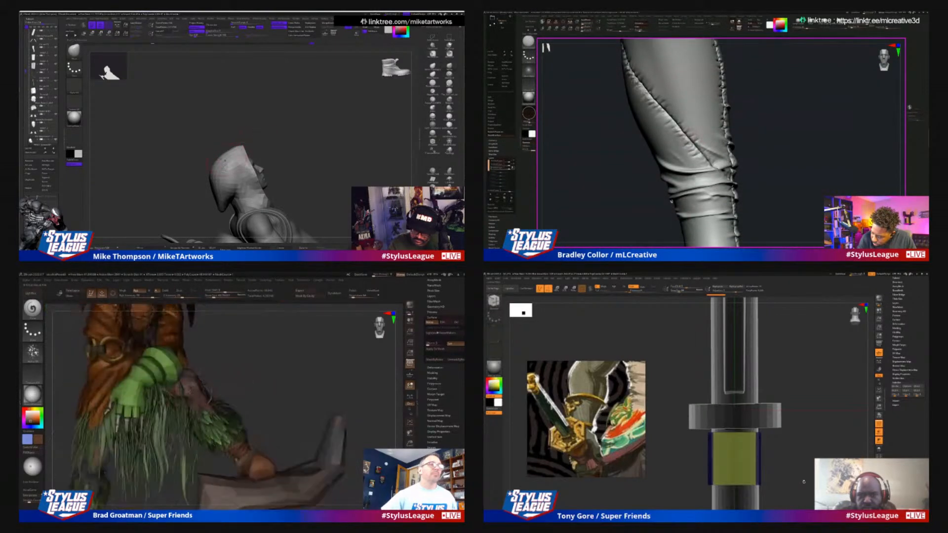
{"action": "left_click_drag", "start_coordinate": [774, 123], "coordinate": [682, 162]}
{"action": "key", "text": "w"}
{"action": "left_click_drag", "start_coordinate": [814, 129], "coordinate": [816, 143]}
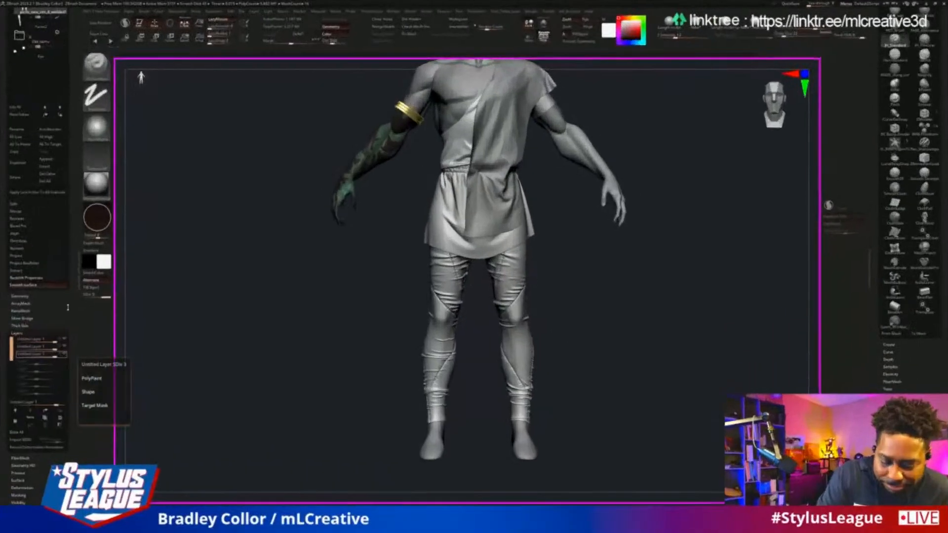
Turn on the dark brown polypaint of the trousers subtool and check it on the full figure.
{"action": "left_click_drag", "start_coordinate": [72, 245], "coordinate": [72, 452]}
{"action": "left_click", "coordinate": [58, 210]}
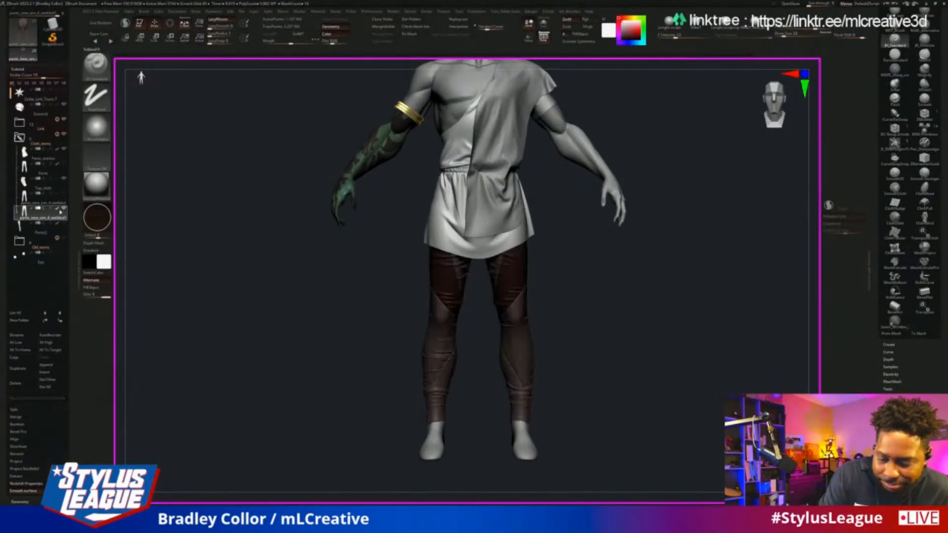
{"action": "mouse_move", "coordinate": [714, 316]}
{"action": "left_mouse_down", "text": "alt"}
{"action": "mouse_move", "coordinate": [704, 332]}
{"action": "mouse_move", "coordinate": [711, 301]}
{"action": "mouse_move", "coordinate": [714, 346]}
{"action": "mouse_move", "coordinate": [711, 332]}
{"action": "left_mouse_up", "text": "alt"}
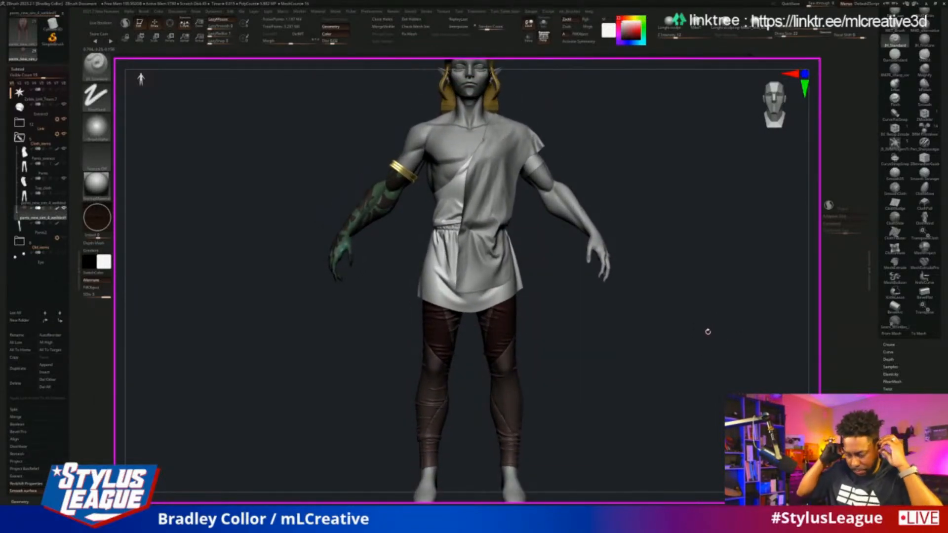
{"action": "mouse_move", "coordinate": [706, 331]}
{"action": "left_mouse_down"}
{"action": "mouse_move", "coordinate": [635, 346]}
{"action": "mouse_move", "coordinate": [704, 326]}
{"action": "mouse_move", "coordinate": [691, 343]}
{"action": "mouse_move", "coordinate": [713, 332]}
{"action": "left_mouse_up"}
Switch to the Move brush and turn the figure to a side view for adjusting the tunic.
{"action": "key", "text": "b"}
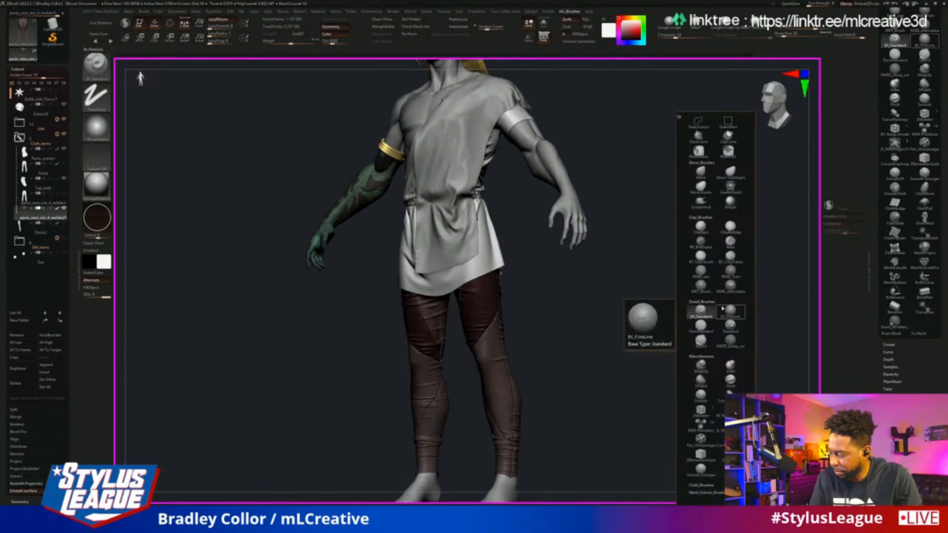
{"action": "left_click", "coordinate": [701, 171]}
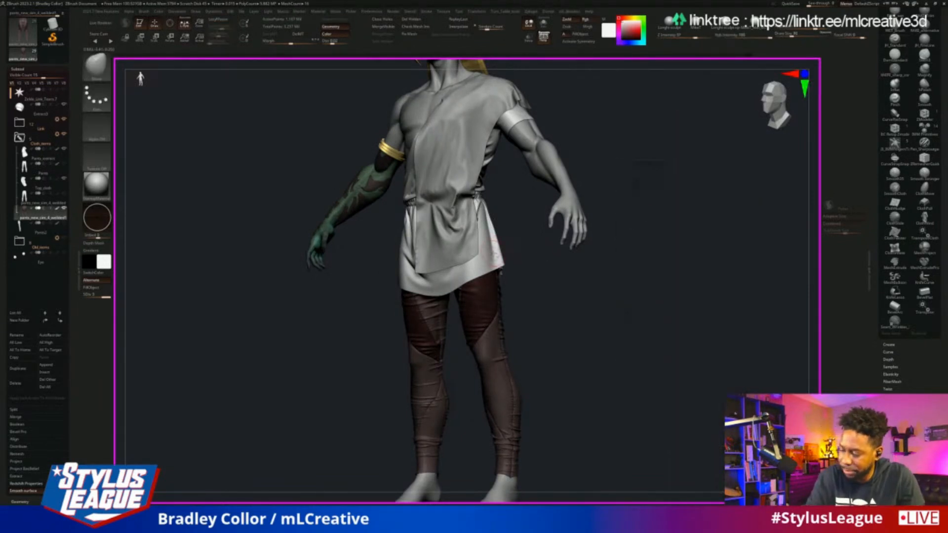
{"action": "left_click_drag", "start_coordinate": [716, 250], "coordinate": [637, 257]}
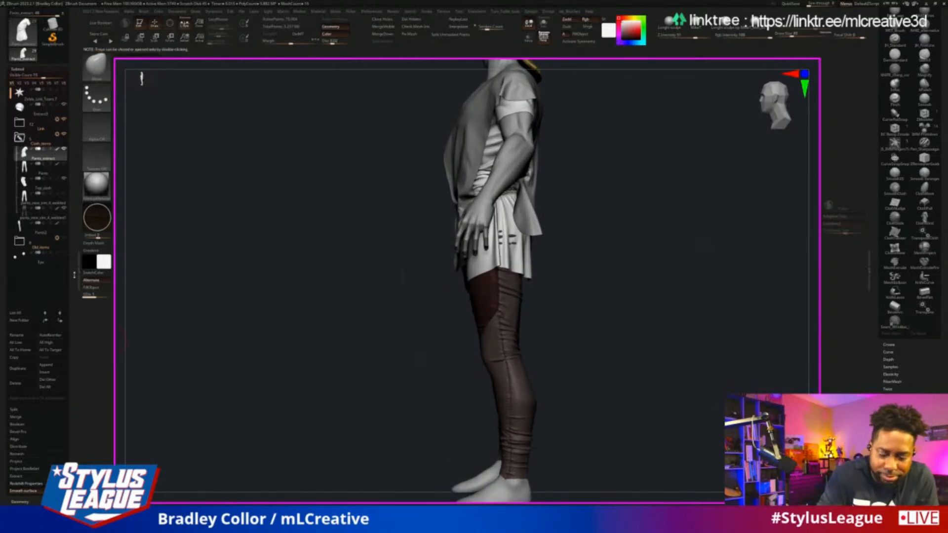
Choose the Move brush for adjusting the clothing at the back of the character.
{"action": "left_click_drag", "start_coordinate": [71, 293], "coordinate": [71, 82]}
{"action": "left_click_drag", "start_coordinate": [735, 253], "coordinate": [698, 261]}
{"action": "key", "text": "b"}
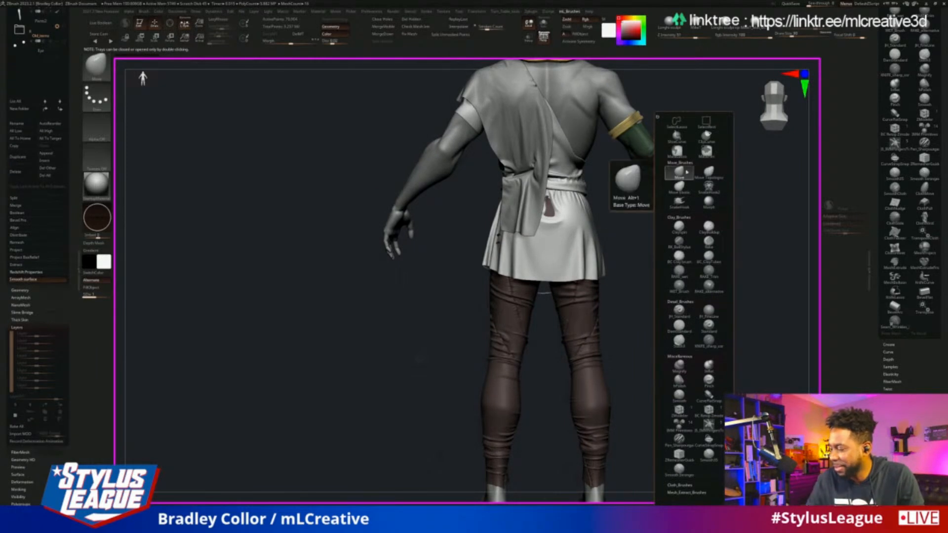
{"action": "left_click", "coordinate": [679, 172]}
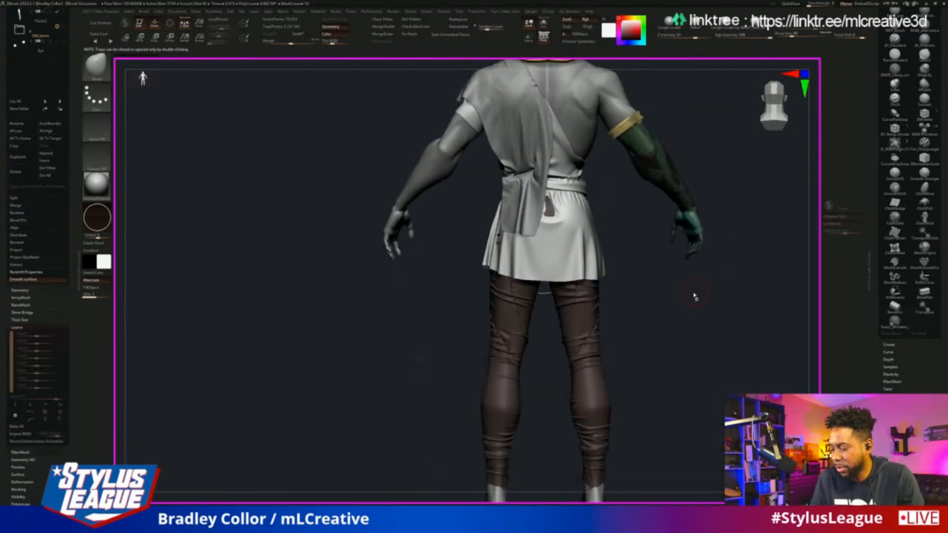
Check the character's clothing from several sides and select the cloth hanging at the lower back.
{"action": "mouse_move", "coordinate": [692, 291]}
{"action": "left_mouse_down"}
{"action": "mouse_move", "coordinate": [677, 328]}
{"action": "mouse_move", "coordinate": [620, 332]}
{"action": "mouse_move", "coordinate": [595, 347]}
{"action": "mouse_move", "coordinate": [614, 377]}
{"action": "mouse_move", "coordinate": [471, 287]}
{"action": "left_mouse_up"}
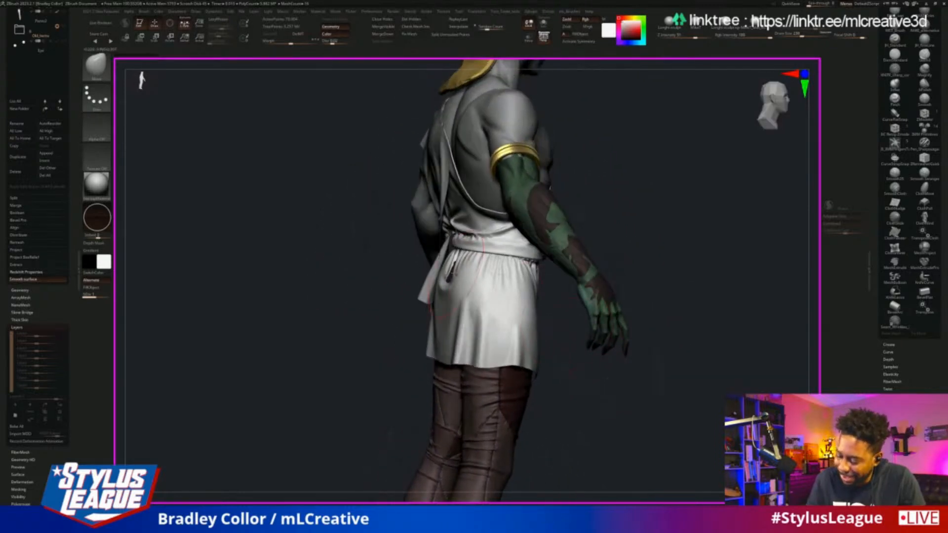
{"action": "left_click_drag", "start_coordinate": [553, 356], "coordinate": [623, 338]}
{"action": "mouse_move", "coordinate": [302, 341]}
{"action": "left_mouse_down"}
{"action": "mouse_move", "coordinate": [335, 359]}
{"action": "mouse_move", "coordinate": [597, 215]}
{"action": "mouse_move", "coordinate": [623, 213]}
{"action": "mouse_move", "coordinate": [627, 249]}
{"action": "left_mouse_up"}
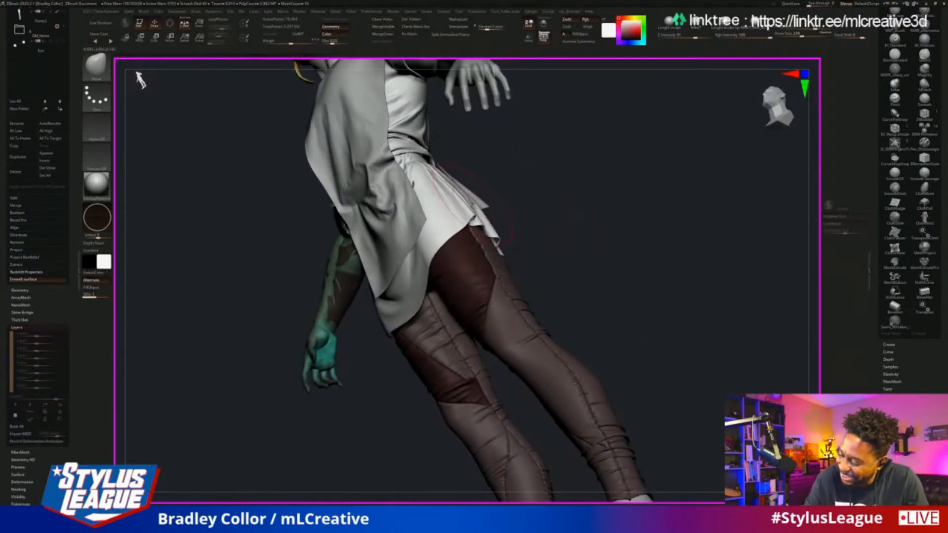
{"action": "left_click_drag", "start_coordinate": [571, 181], "coordinate": [582, 312]}
{"action": "key", "text": "f"}
{"action": "left_click_drag", "start_coordinate": [601, 257], "coordinate": [600, 312], "text": "alt"}
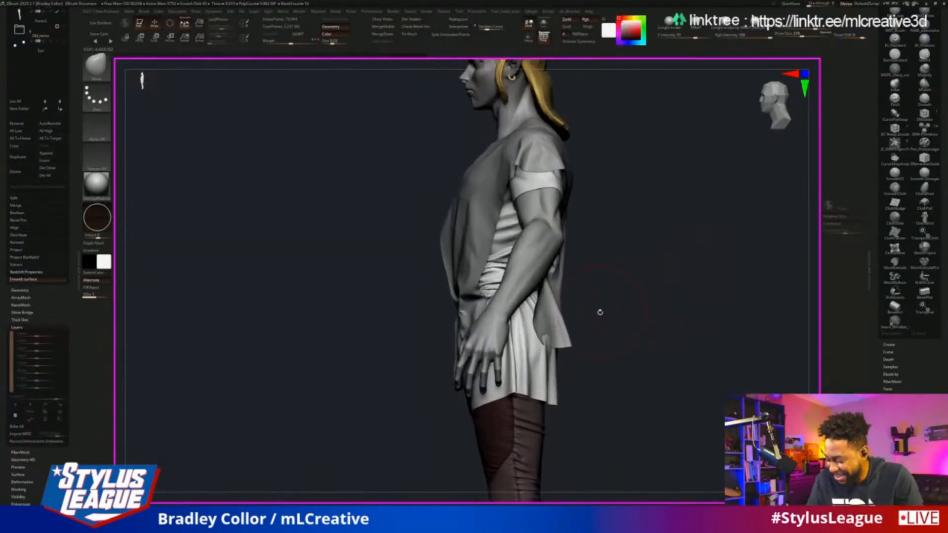
{"action": "left_click", "coordinate": [548, 323], "text": "alt"}
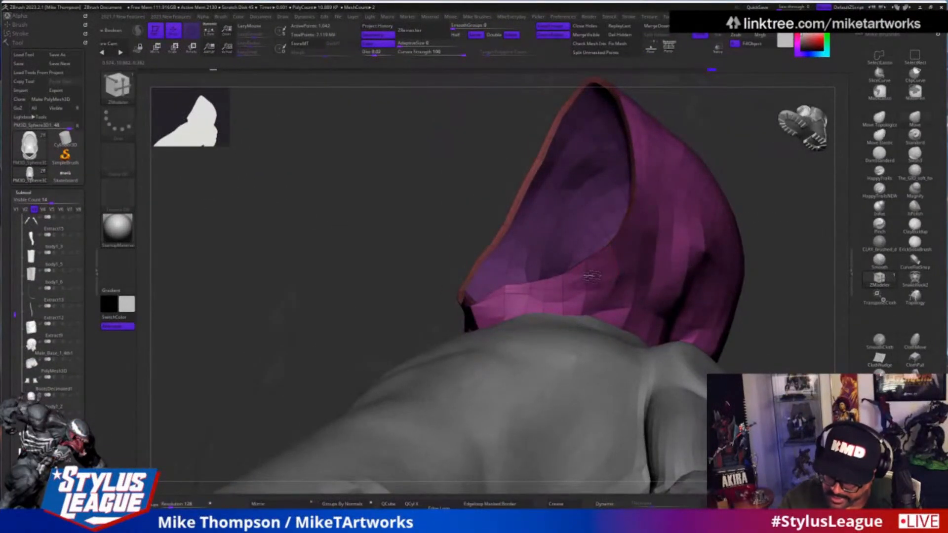
{"action": "left_click_drag", "start_coordinate": [796, 262], "coordinate": [795, 285]}
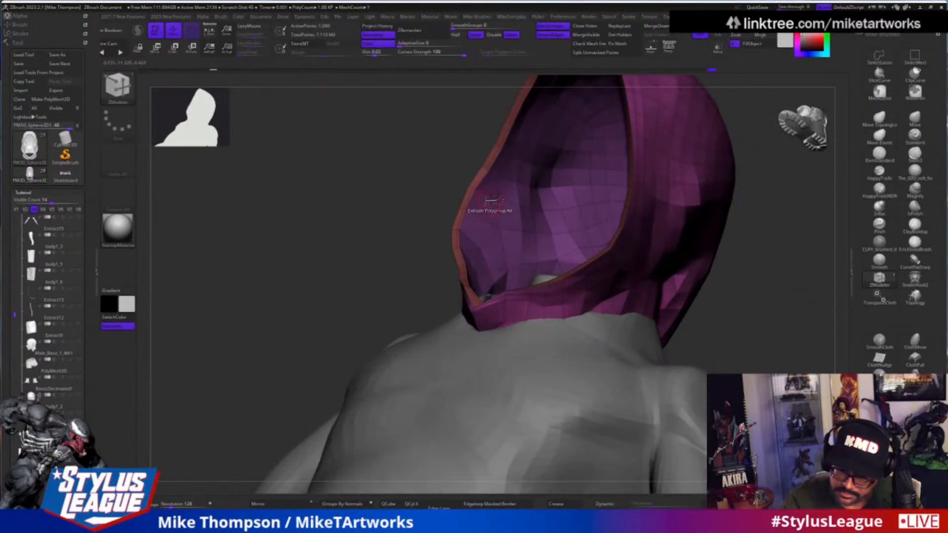
{"action": "mouse_move", "coordinate": [805, 270]}
{"action": "left_mouse_down"}
{"action": "mouse_move", "coordinate": [800, 300]}
{"action": "mouse_move", "coordinate": [764, 288]}
{"action": "mouse_move", "coordinate": [781, 302]}
{"action": "mouse_move", "coordinate": [776, 311]}
{"action": "mouse_move", "coordinate": [757, 302]}
{"action": "mouse_move", "coordinate": [763, 296]}
{"action": "left_mouse_up"}
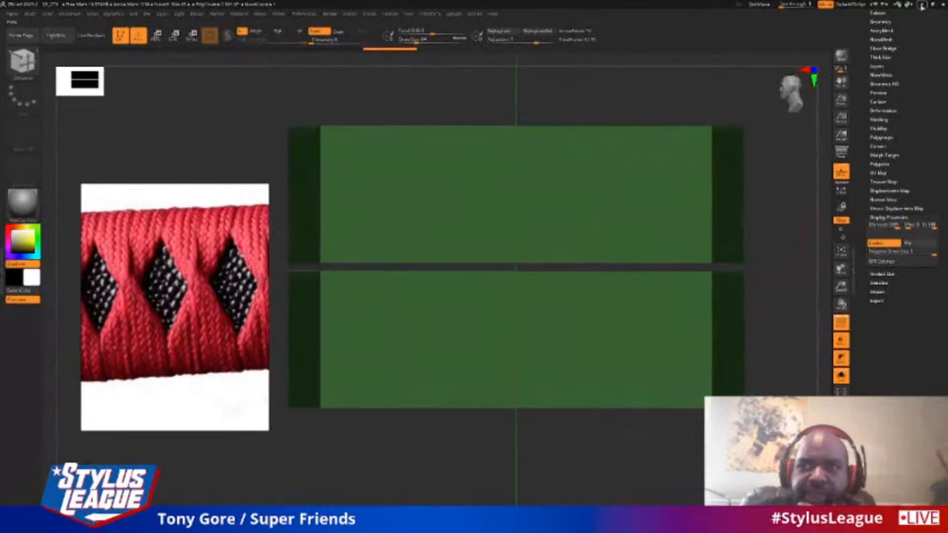
Switch to the web browser and enlarge the lunging-pose photo on the KAIYODO Amazing Yamaguchi 012 Gambit Revoltech Figure page.
{"action": "left_click", "coordinate": [922, 6]}
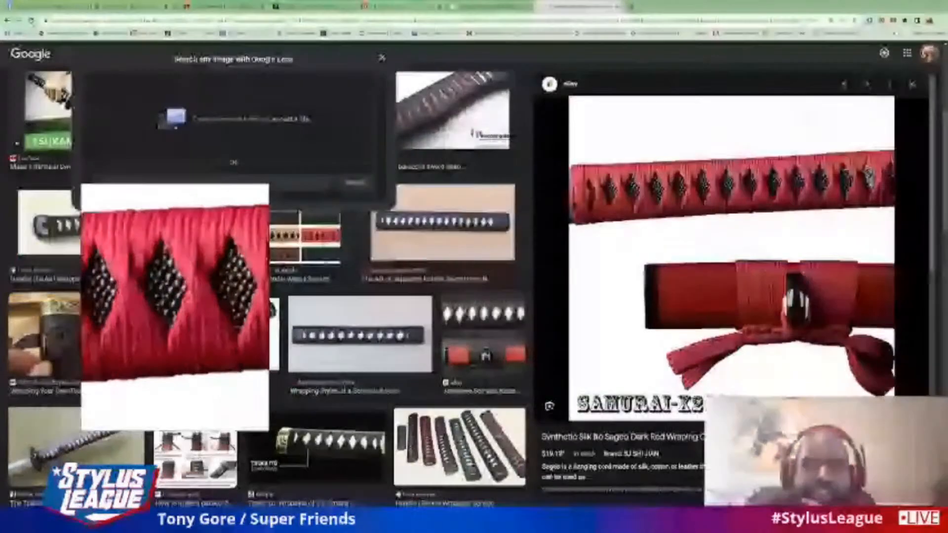
{"action": "left_click", "coordinate": [470, 6]}
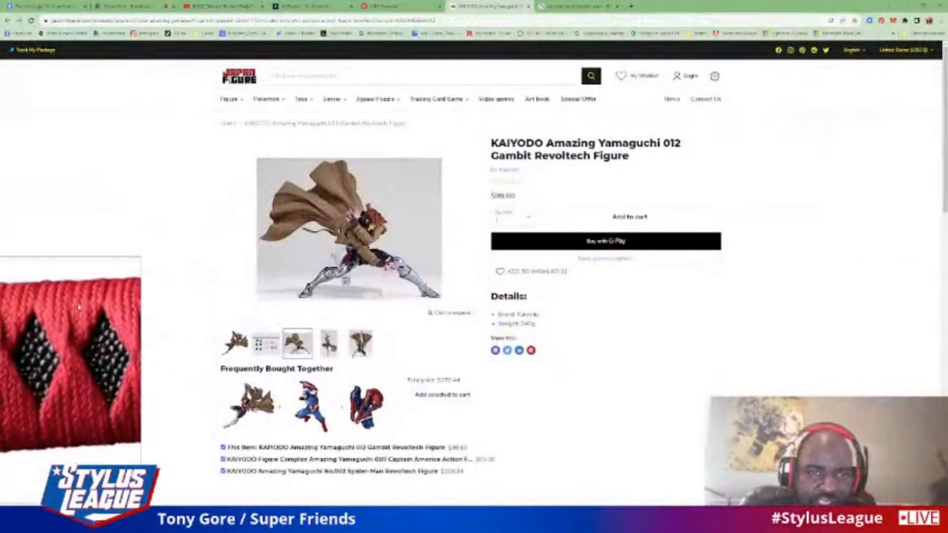
{"action": "left_click", "coordinate": [336, 213]}
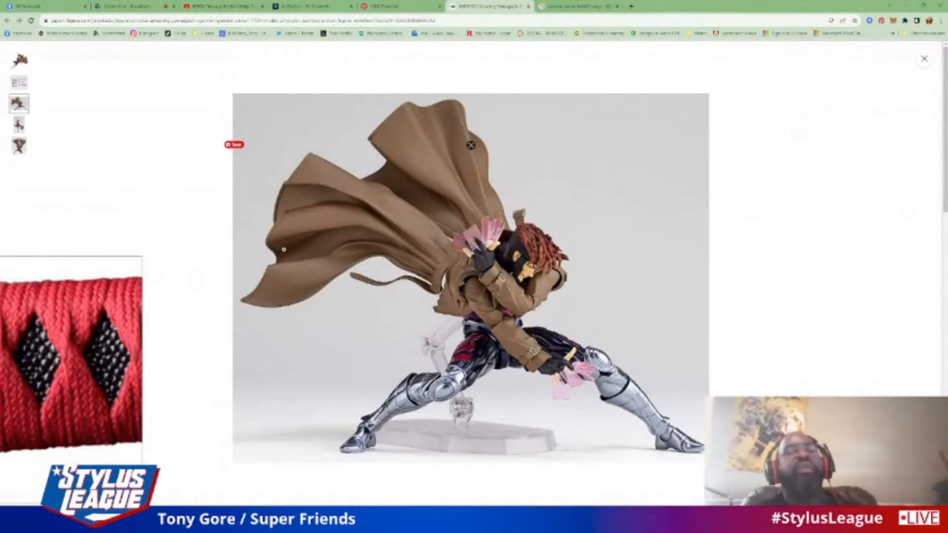
{"action": "left_click", "coordinate": [172, 207]}
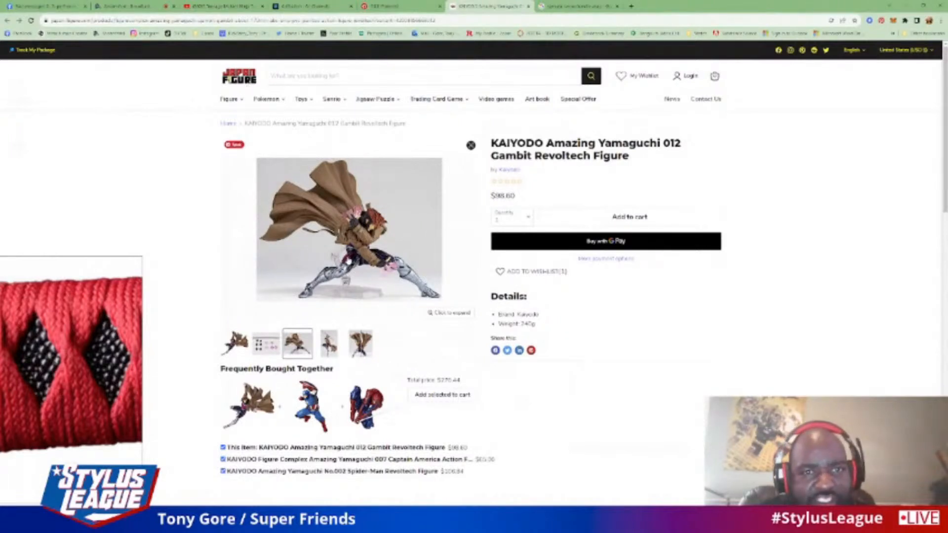
{"action": "left_click", "coordinate": [348, 259]}
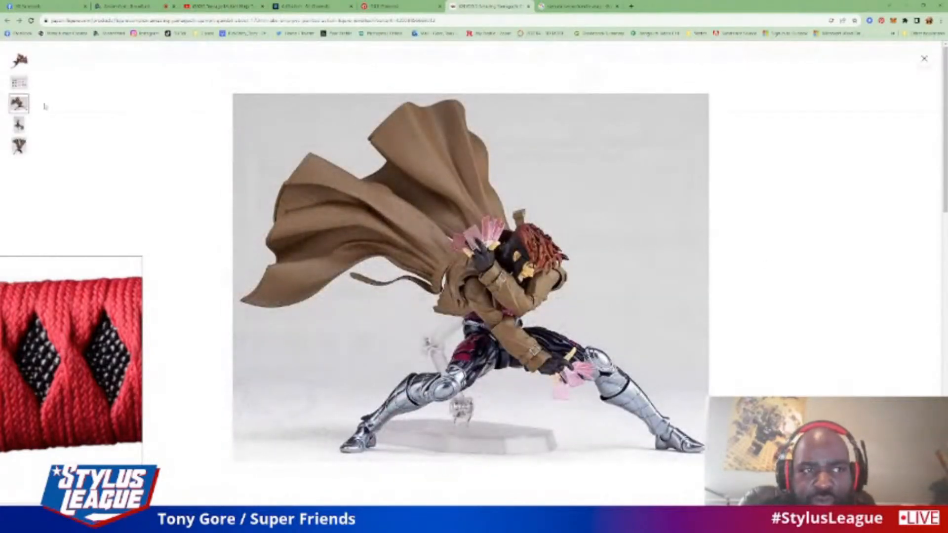
Go through the enlarged Gambit figure photos, including the accessories, staff poses and leaping pose, and return to the product page.
{"action": "left_click", "coordinate": [21, 84]}
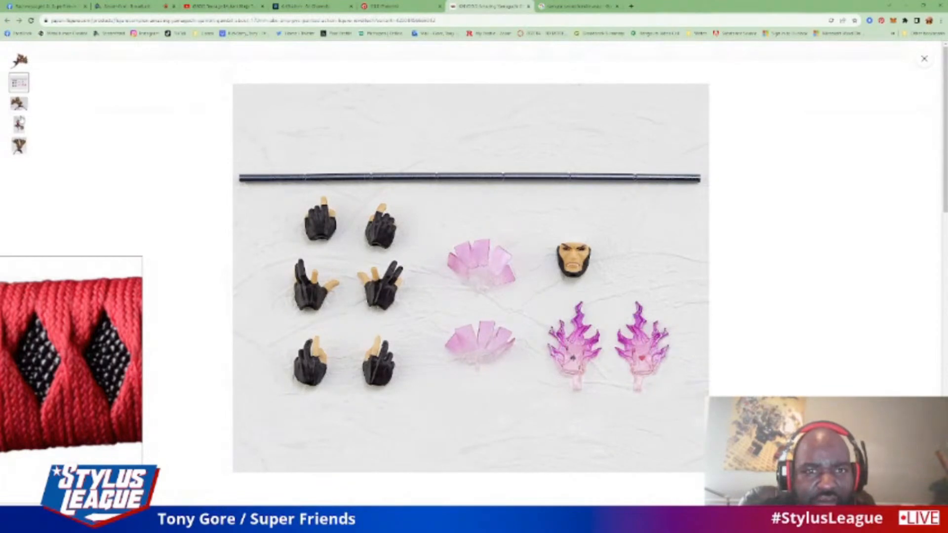
{"action": "left_click", "coordinate": [19, 125]}
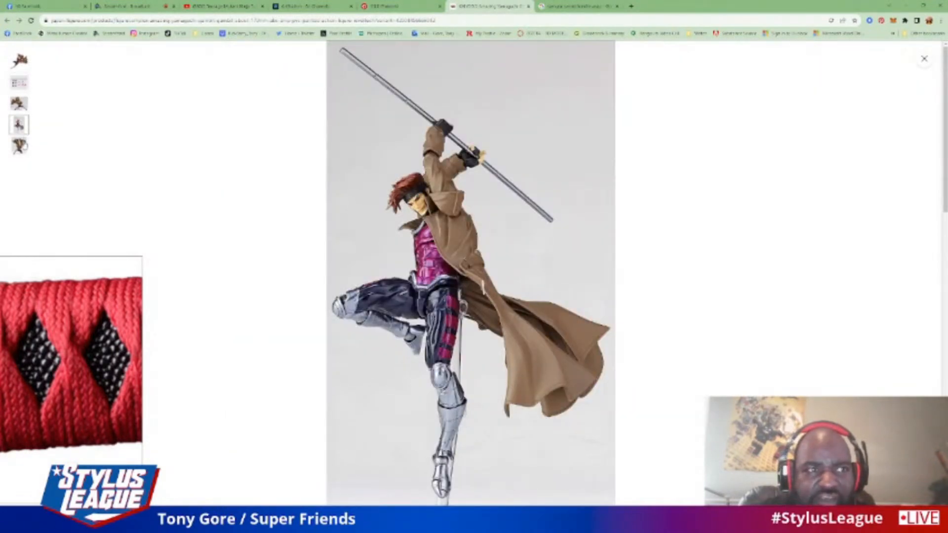
{"action": "left_click", "coordinate": [23, 147]}
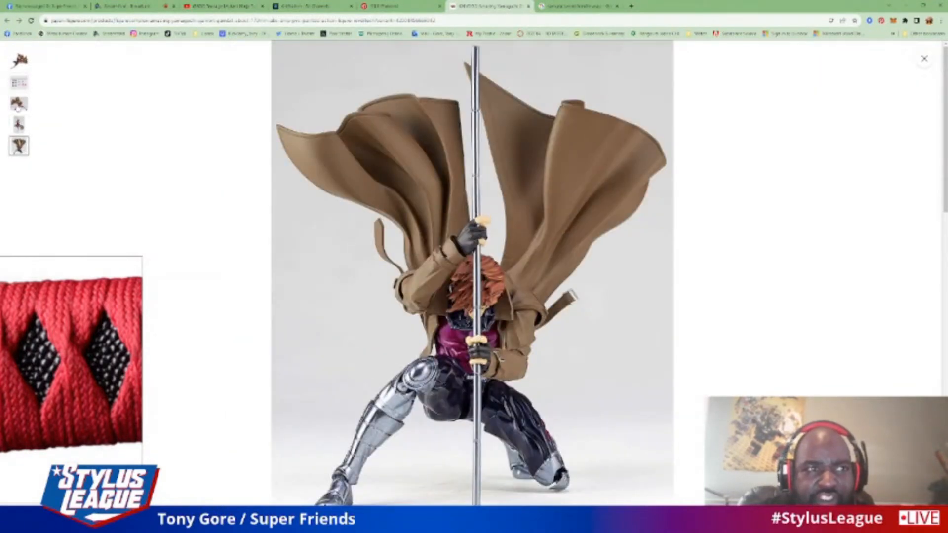
{"action": "left_click", "coordinate": [16, 109]}
{"action": "left_click", "coordinate": [15, 83]}
{"action": "left_click", "coordinate": [21, 67]}
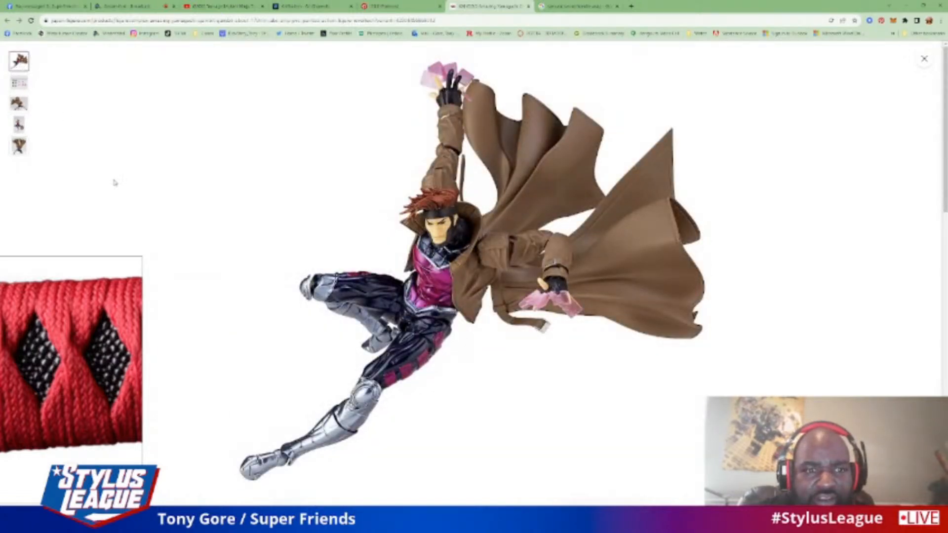
{"action": "key", "text": "Escape"}
{"action": "scroll", "coordinate": [168, 193], "scroll_direction": "down", "scroll_amount": 1}
{"action": "scroll", "coordinate": [192, 207], "scroll_direction": "up", "scroll_amount": 1}
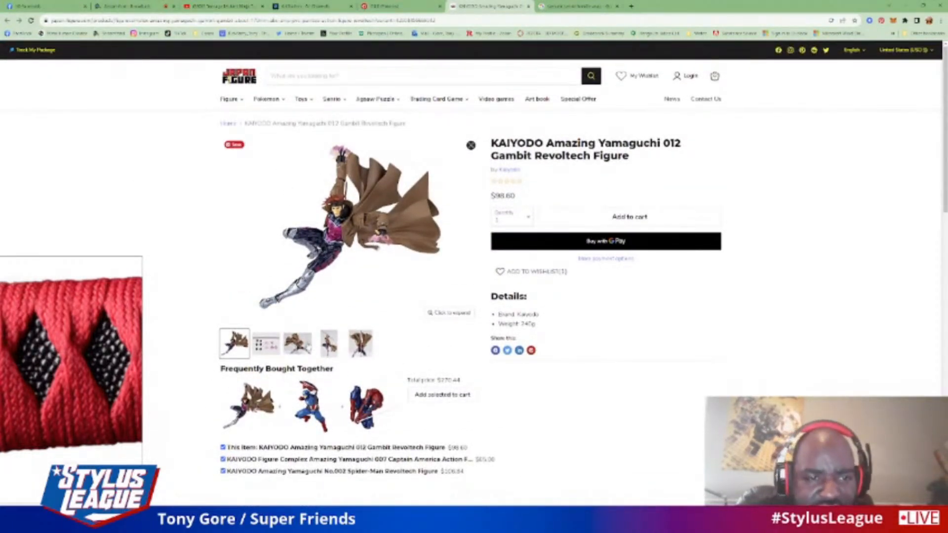
Compare the flared coat in the Gambit figure's preview photos and enlarge the crouching pose with the vertical staff.
{"action": "left_click", "coordinate": [307, 346]}
{"action": "left_click", "coordinate": [360, 348]}
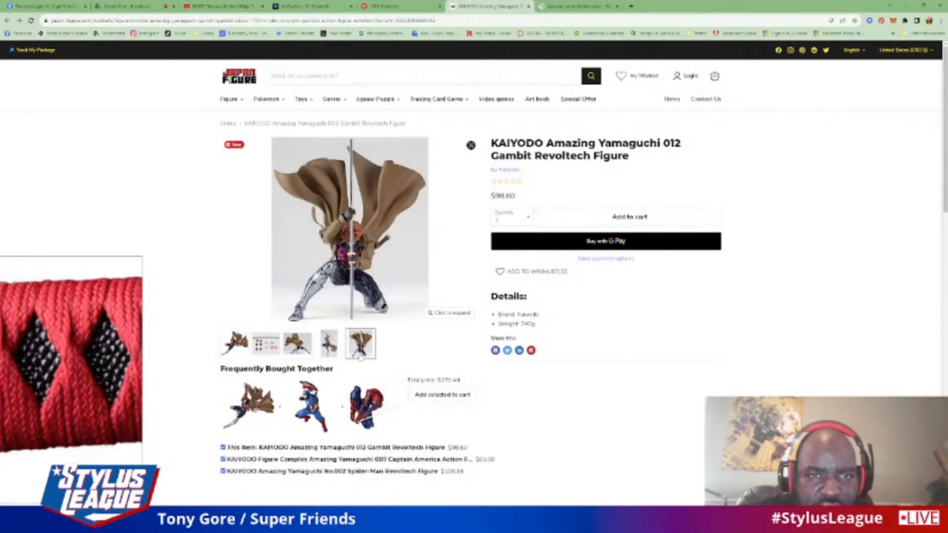
{"action": "left_click", "coordinate": [304, 352]}
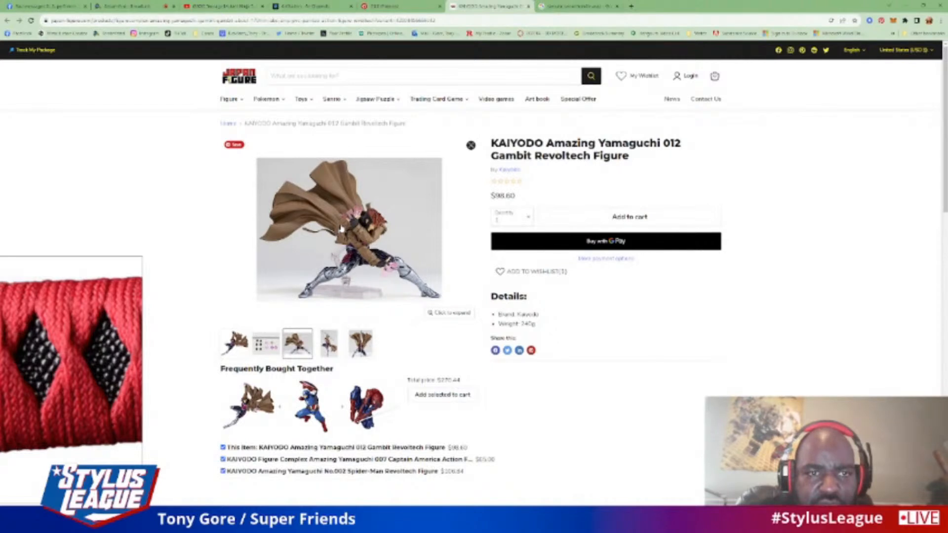
{"action": "left_click", "coordinate": [246, 345]}
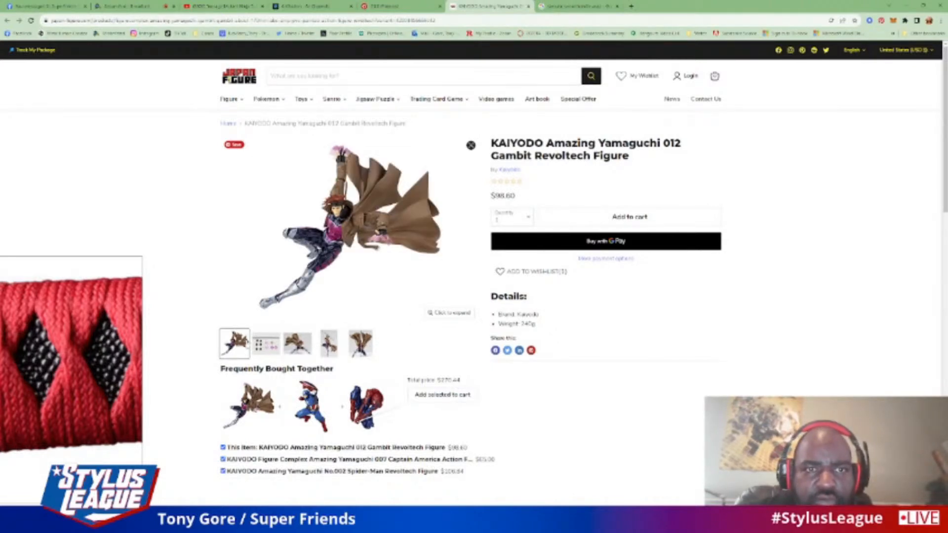
{"action": "left_click", "coordinate": [362, 345]}
{"action": "left_click", "coordinate": [384, 210]}
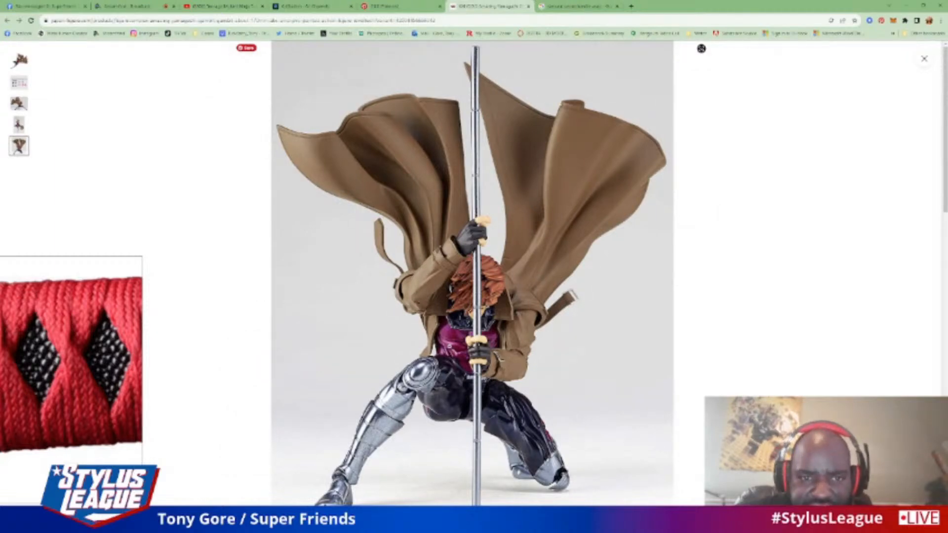
Compare the crouching staff pose with the figure's other enlarged photos and close the enlarged view.
{"action": "key", "text": "Left"}
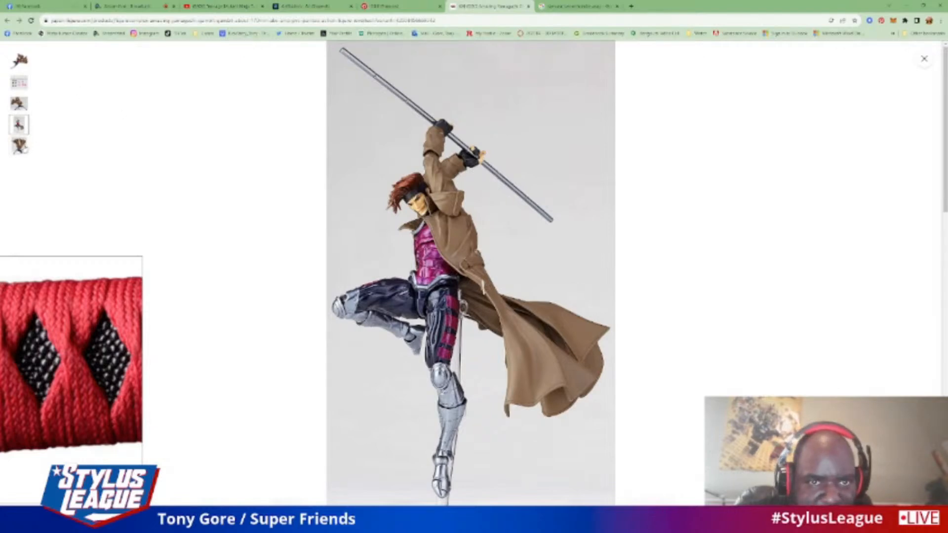
{"action": "key", "text": "Right"}
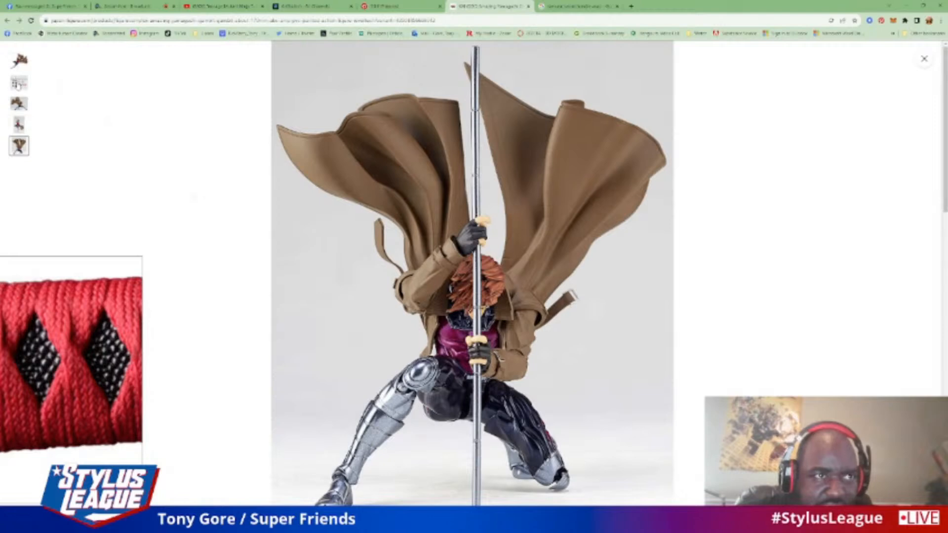
{"action": "left_click", "coordinate": [18, 84]}
{"action": "left_click", "coordinate": [19, 104]}
{"action": "left_click", "coordinate": [19, 146]}
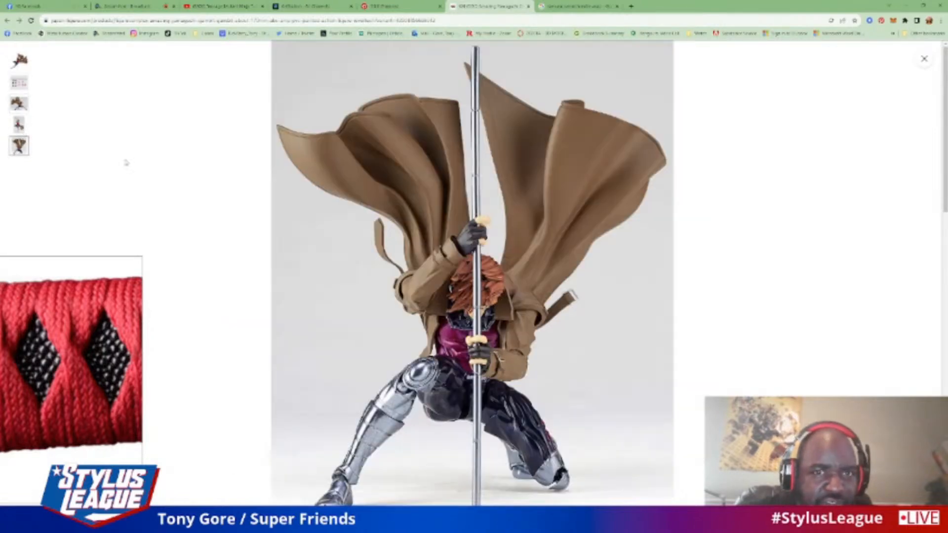
{"action": "left_click", "coordinate": [141, 165]}
Look over the suggested figures further down the product page and switch to the live broadcast page.
{"action": "scroll", "coordinate": [192, 185], "scroll_direction": "down", "scroll_amount": 3}
{"action": "scroll", "coordinate": [192, 186], "scroll_direction": "down", "scroll_amount": 5}
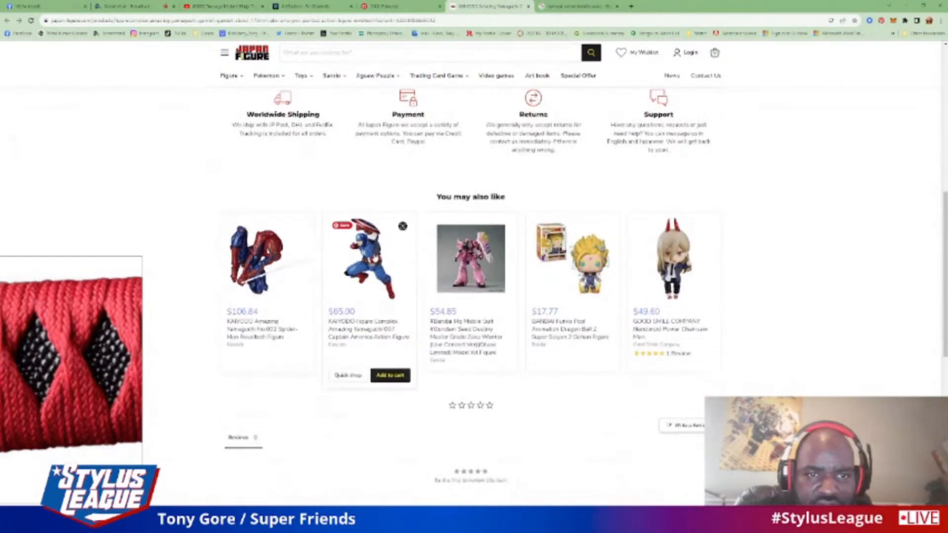
{"action": "scroll", "coordinate": [719, 254], "scroll_direction": "up", "scroll_amount": 10}
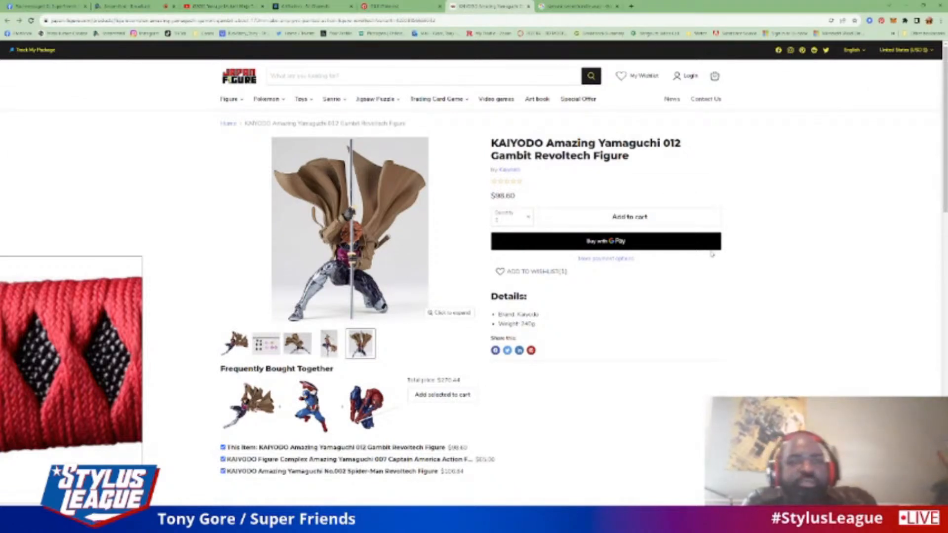
{"action": "scroll", "coordinate": [711, 253], "scroll_direction": "down", "scroll_amount": 1}
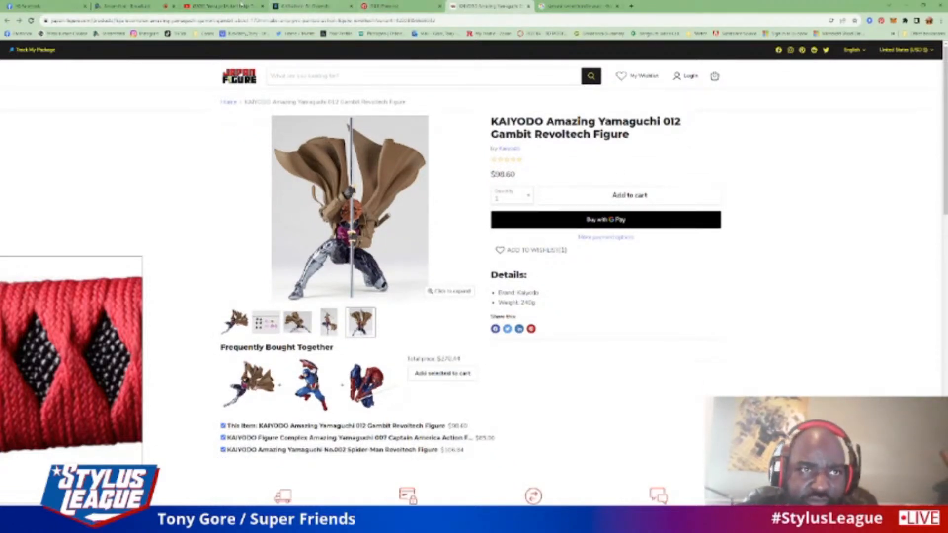
{"action": "left_click", "coordinate": [144, 6]}
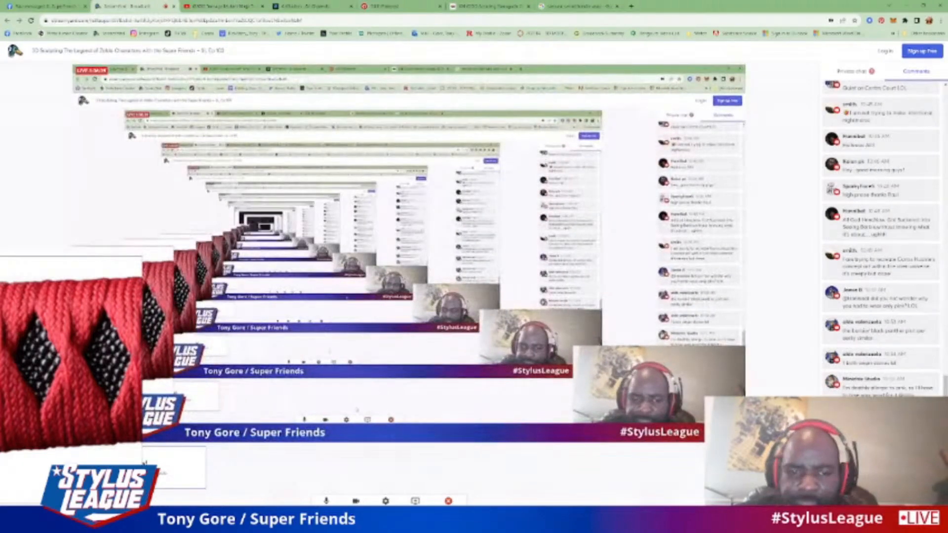
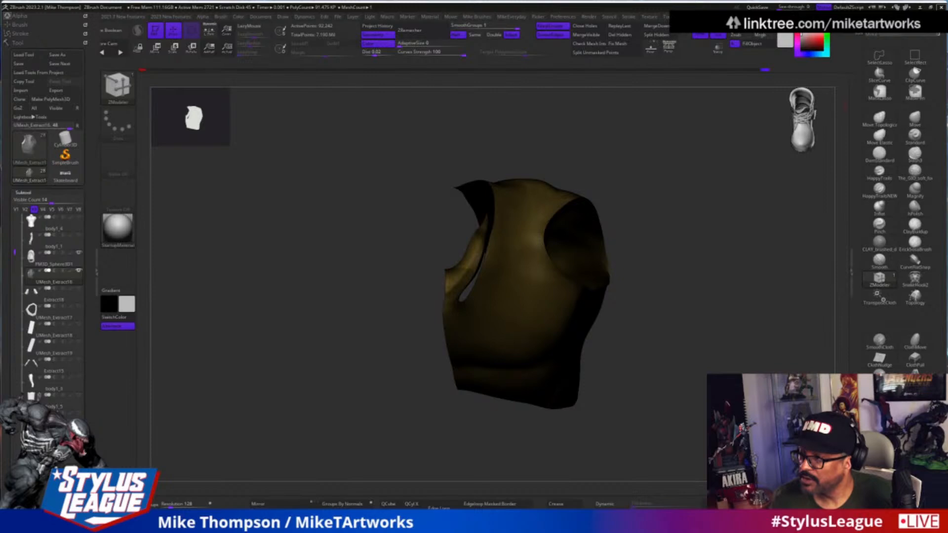
Switch to Facebook in the browser, view the photos of the 3D-printed foot and head, and close the photo viewer.
{"action": "left_click_drag", "start_coordinate": [718, 0], "coordinate": [593, 39]}
{"action": "left_click", "coordinate": [677, 39]}
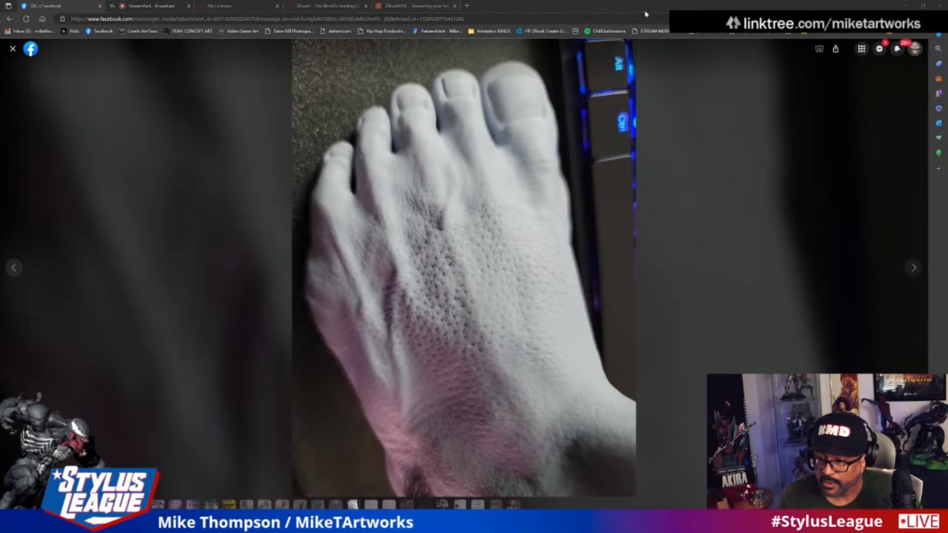
{"action": "key", "text": "alt+Tab"}
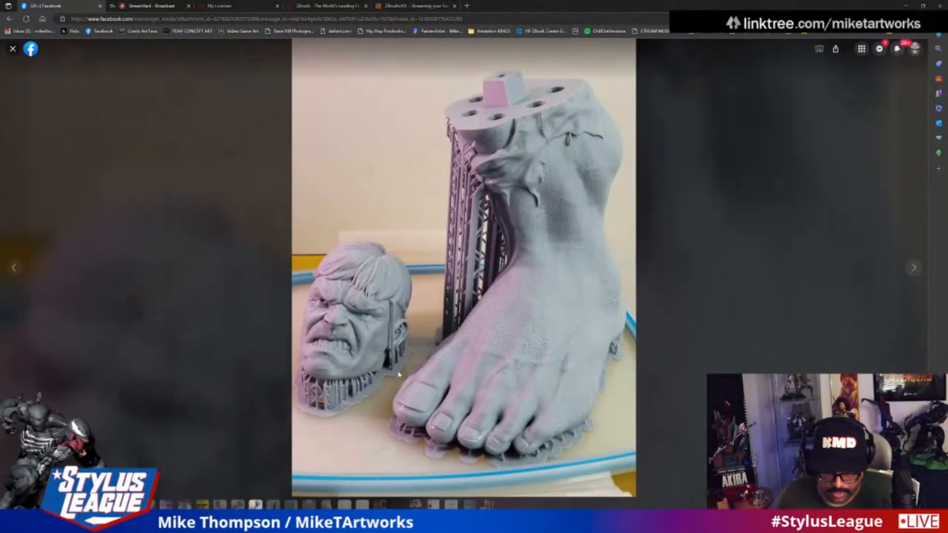
{"action": "left_click", "coordinate": [18, 269]}
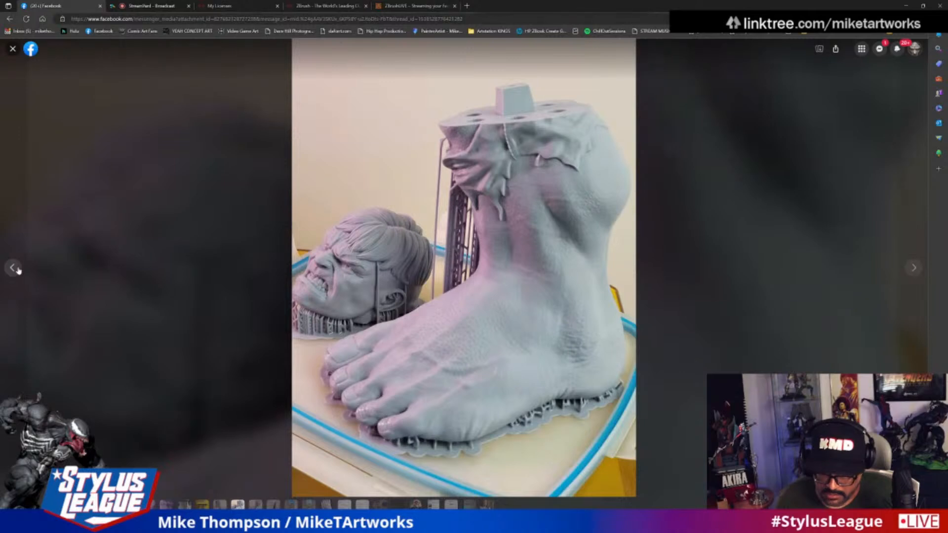
{"action": "left_click", "coordinate": [18, 269]}
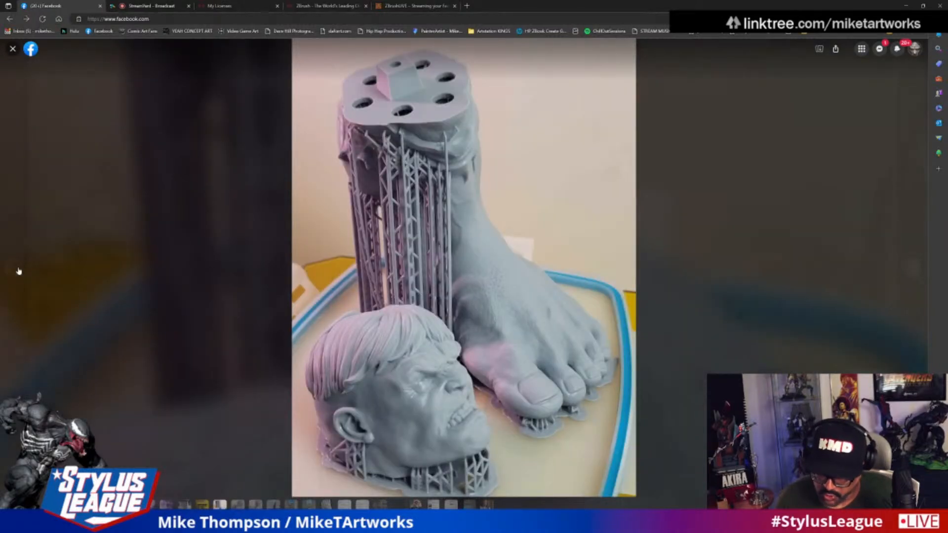
{"action": "key", "text": "Escape"}
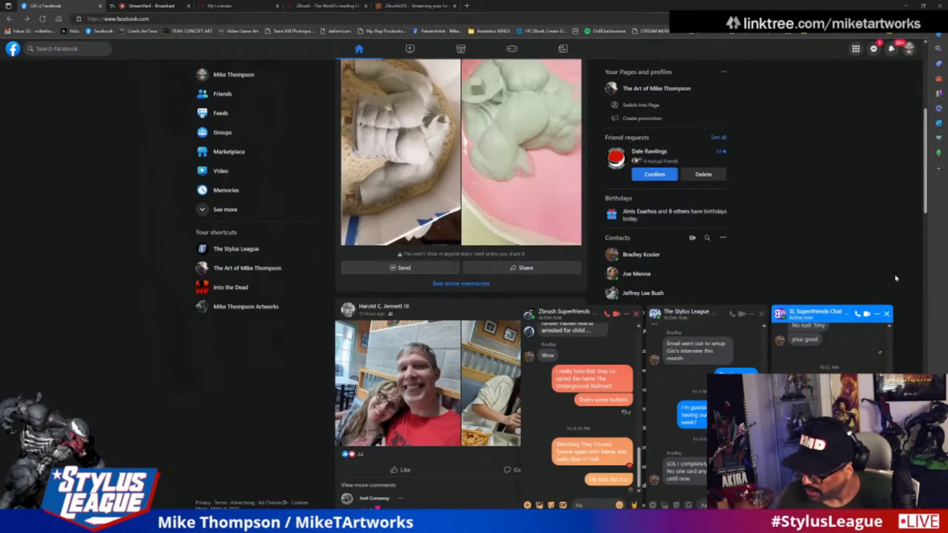
Return from the browser to ZBrush and draw a rectangular mask over half of the blue garment piece.
{"action": "left_click", "coordinate": [906, 6]}
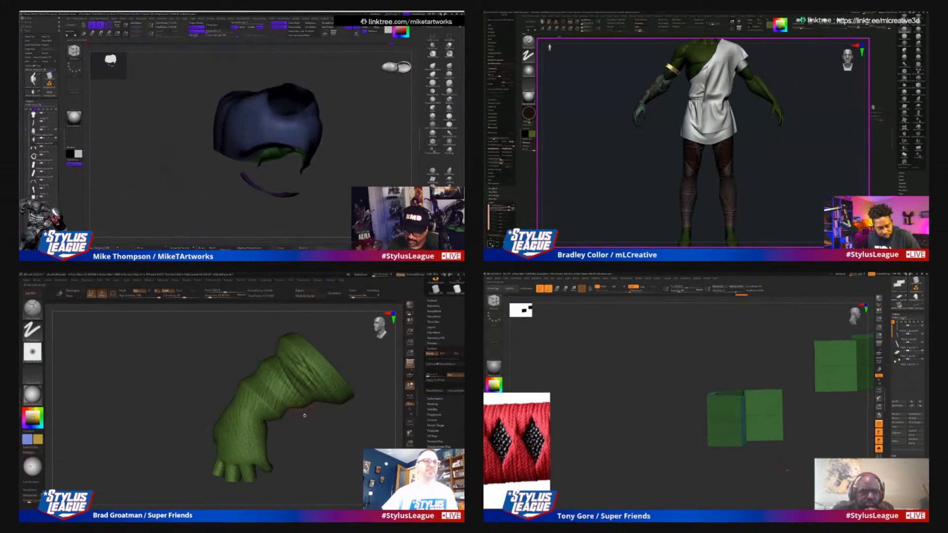
{"action": "left_click_drag", "start_coordinate": [268, 62], "coordinate": [321, 190], "text": "ctrl"}
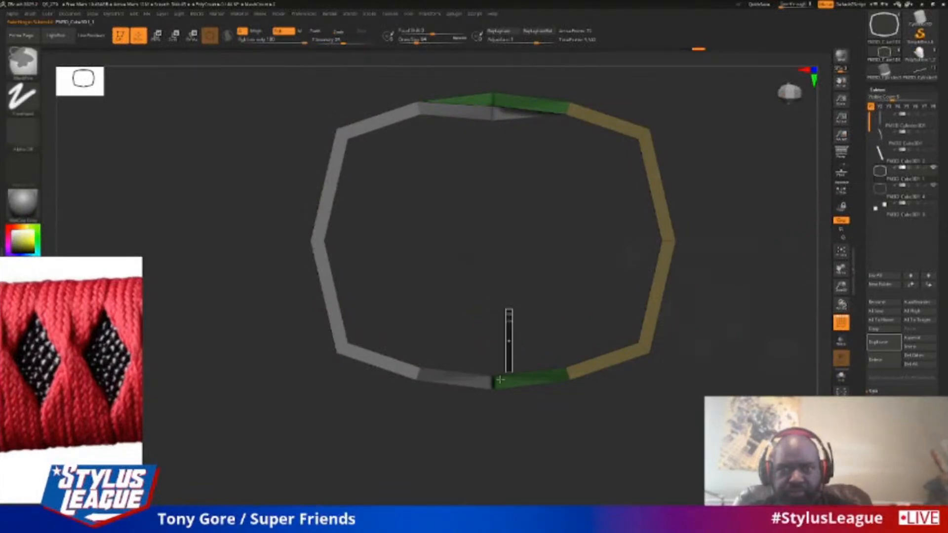
Invert the mask on the crossed-band ring and place the sword handle reference beside it, zoomed in on the diamond openings.
{"action": "left_click", "coordinate": [524, 446], "text": "ctrl"}
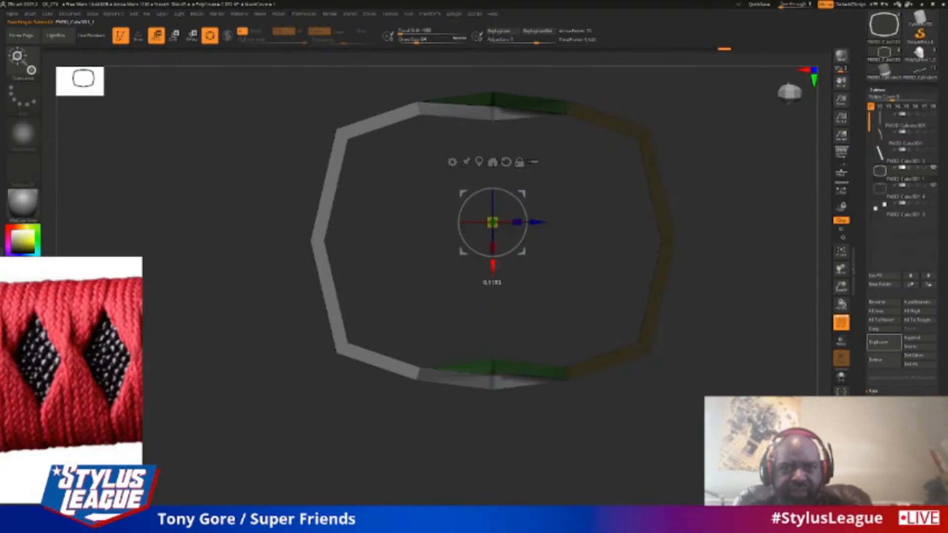
{"action": "right_click_drag", "start_coordinate": [123, 324], "coordinate": [303, 307]}
{"action": "scroll", "coordinate": [282, 317], "scroll_direction": "down", "scroll_amount": 4}
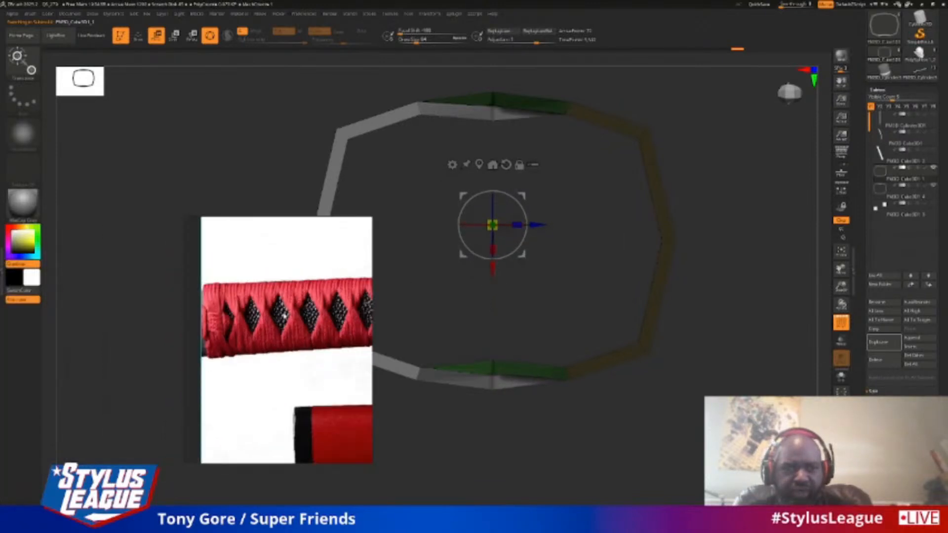
{"action": "scroll", "coordinate": [282, 317], "scroll_direction": "up", "scroll_amount": 4}
{"action": "scroll", "coordinate": [282, 316], "scroll_direction": "down", "scroll_amount": 4}
{"action": "scroll", "coordinate": [282, 317], "scroll_direction": "up", "scroll_amount": 4}
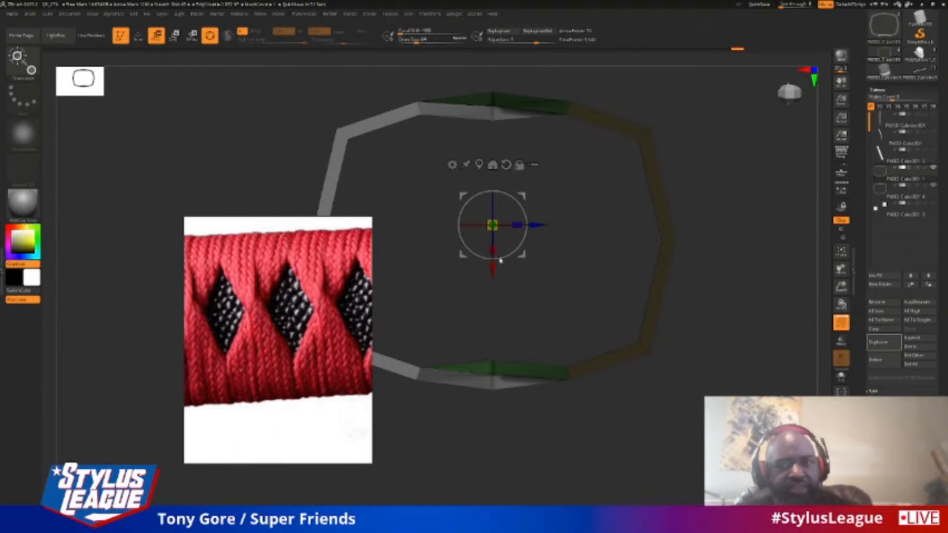
Examine how the grey band crosses the green and brown band from several angles beside the handle reference.
{"action": "left_click_drag", "start_coordinate": [718, 319], "coordinate": [737, 237]}
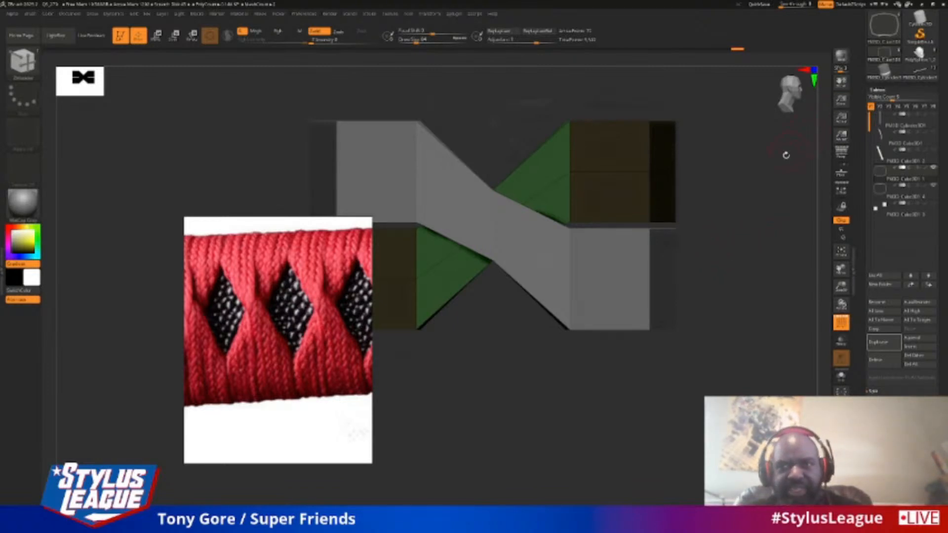
{"action": "left_click_drag", "start_coordinate": [786, 155], "coordinate": [748, 275]}
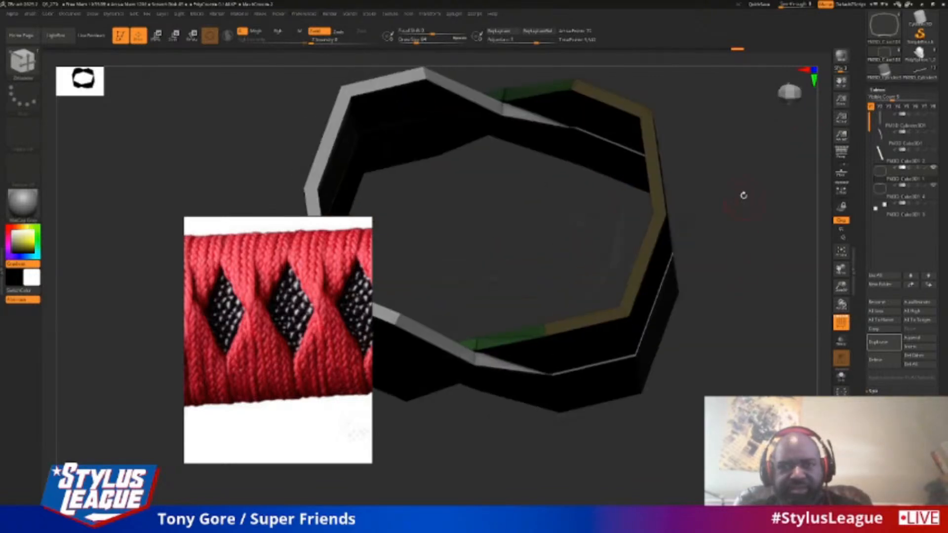
{"action": "left_click_drag", "start_coordinate": [744, 195], "coordinate": [735, 154]}
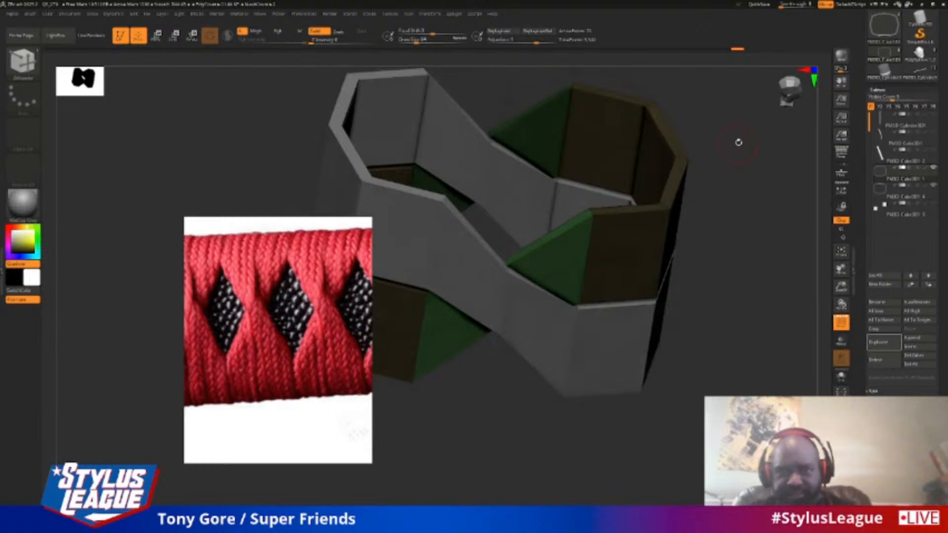
{"action": "left_click_drag", "start_coordinate": [779, 161], "coordinate": [723, 183]}
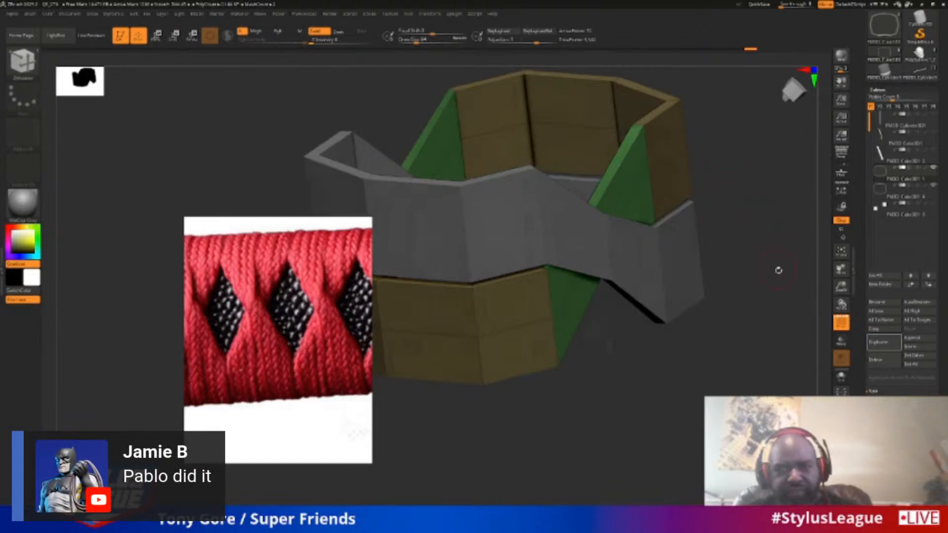
{"action": "mouse_move", "coordinate": [880, 180]}
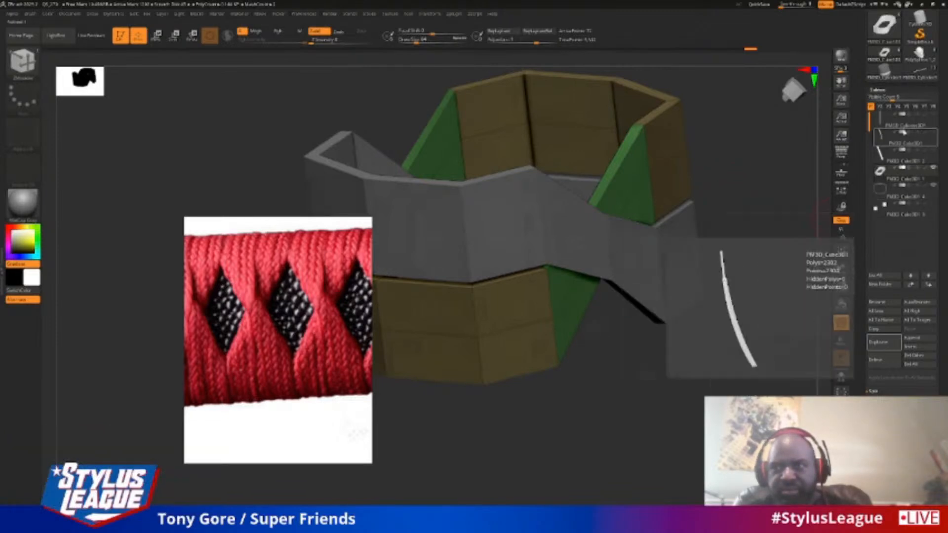
Switch to the browser, bring up the samurai sword handle wrap image results and dismiss the Google Lens upload box.
{"action": "left_click", "coordinate": [921, 4]}
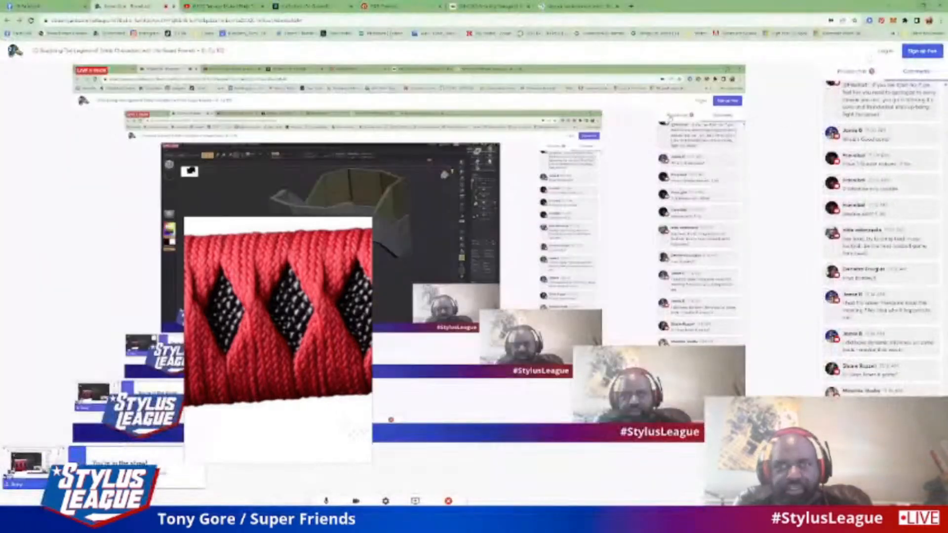
{"action": "left_click", "coordinate": [14, 5]}
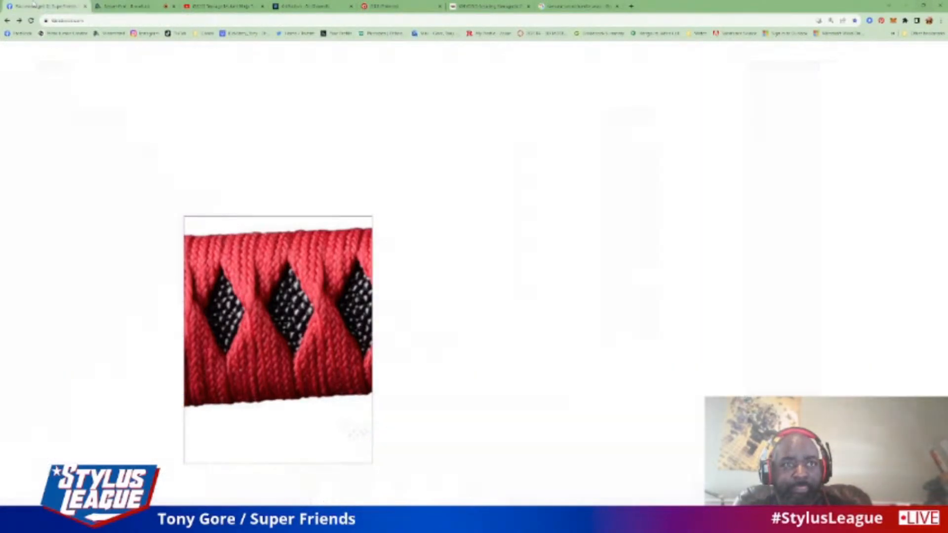
{"action": "left_click", "coordinate": [550, 7]}
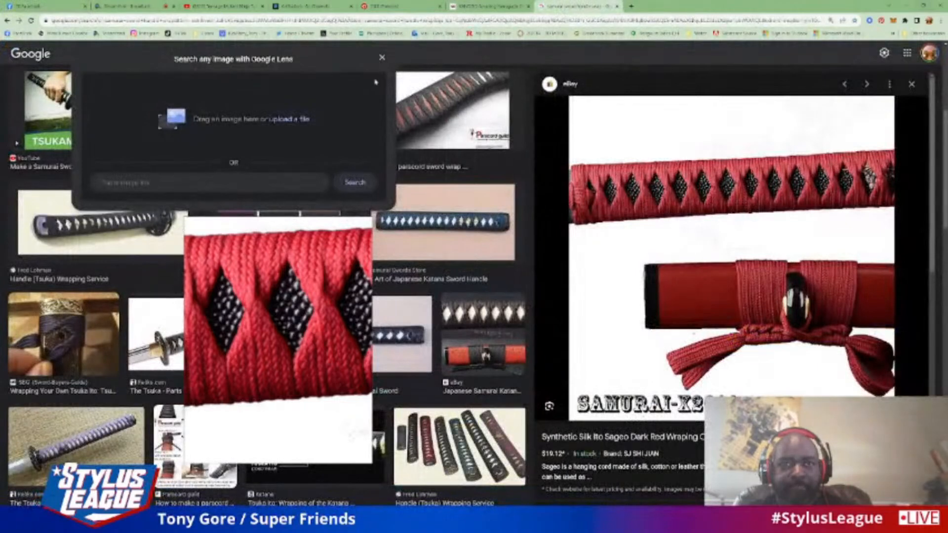
{"action": "left_click", "coordinate": [383, 57]}
Replace the image search text with the start of an artist's name.
{"action": "left_click", "coordinate": [200, 56]}
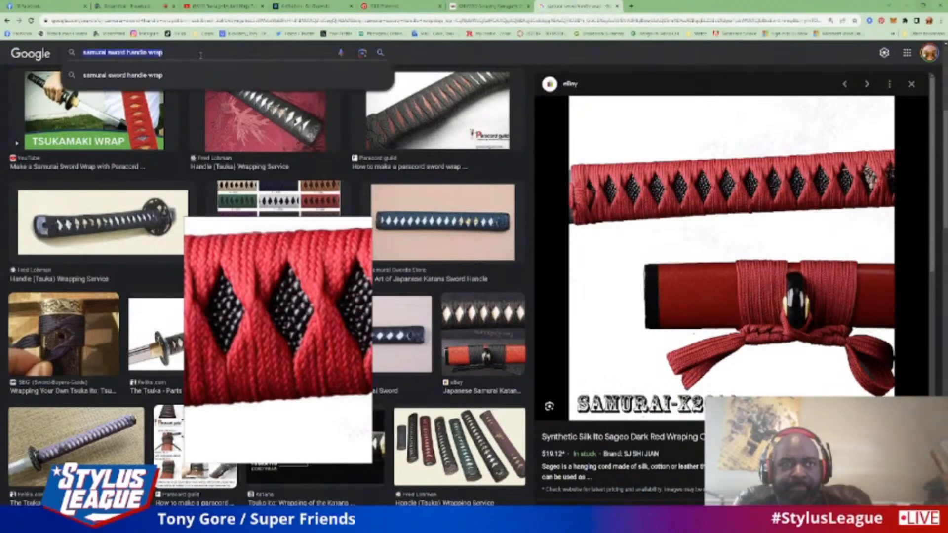
{"action": "type", "text": "p"}
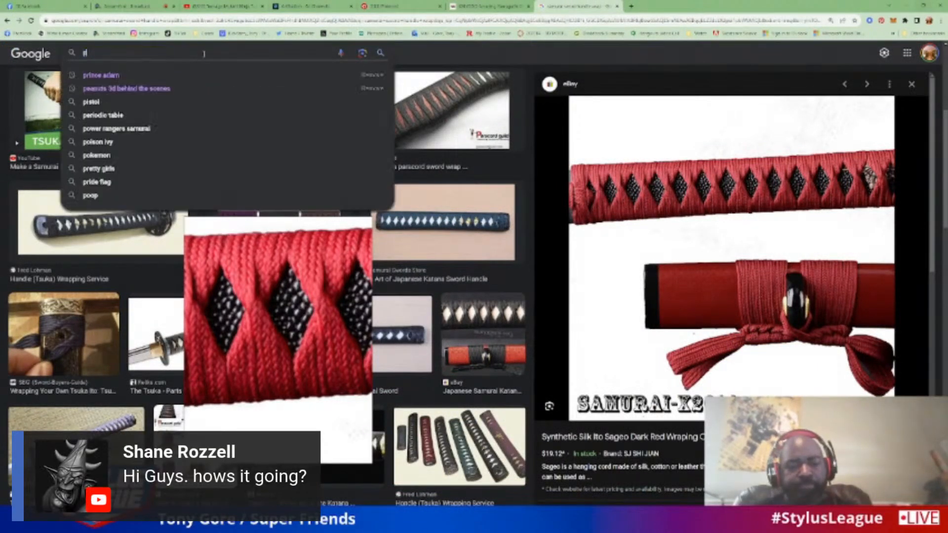
{"action": "type", "text": "avlo"}
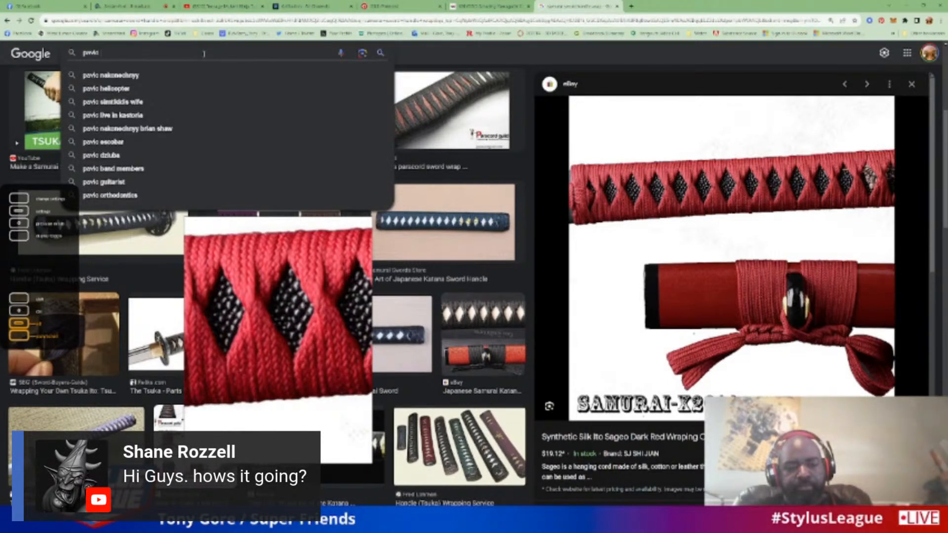
{"action": "type", "text": " sm"}
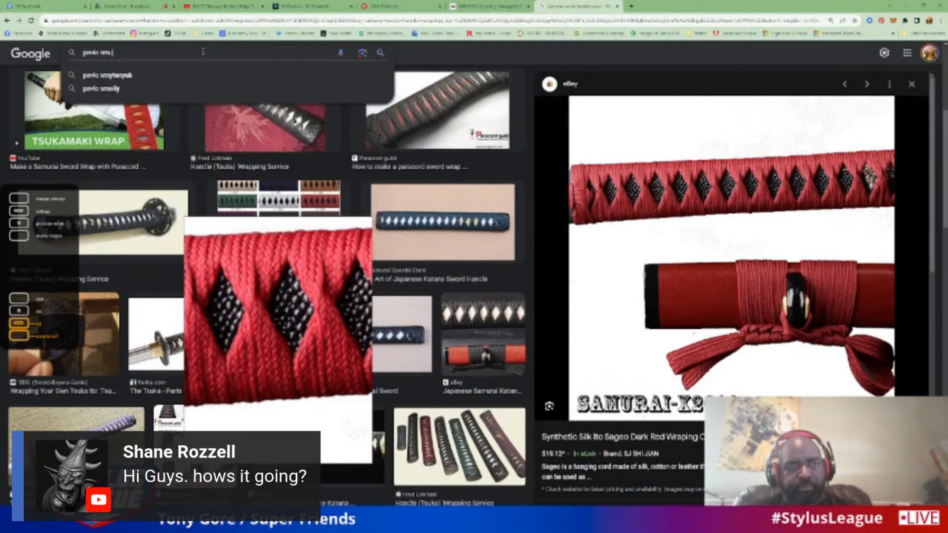
{"action": "key", "text": "BackSpace"}
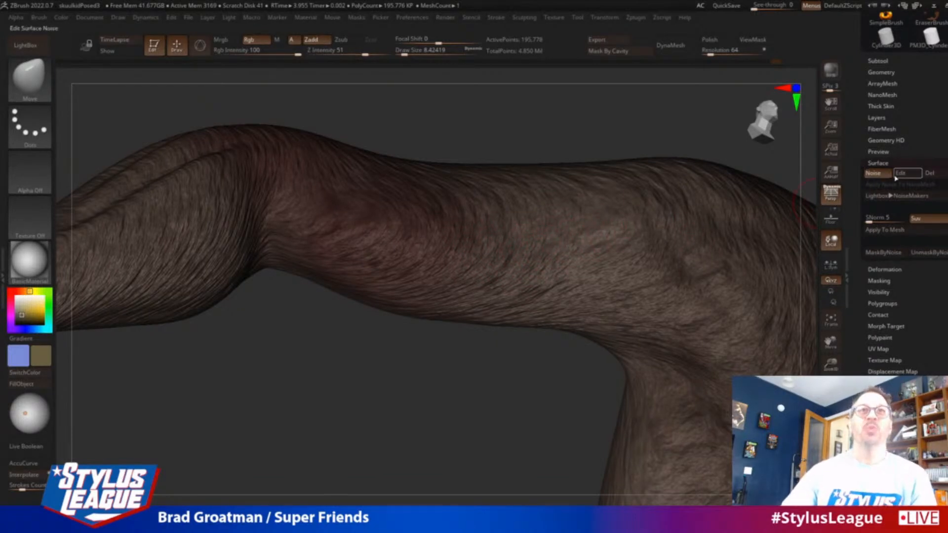
Try an XScale of 0.18391 and a ZAngle of 97 for the surface noise on the arm.
{"action": "left_click", "coordinate": [904, 174]}
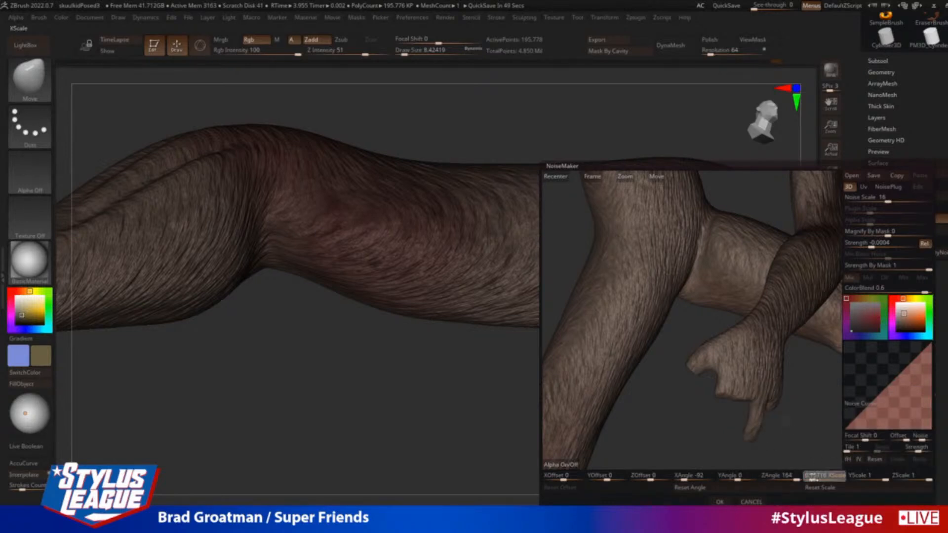
{"action": "left_click_drag", "start_coordinate": [812, 475], "coordinate": [813, 478]}
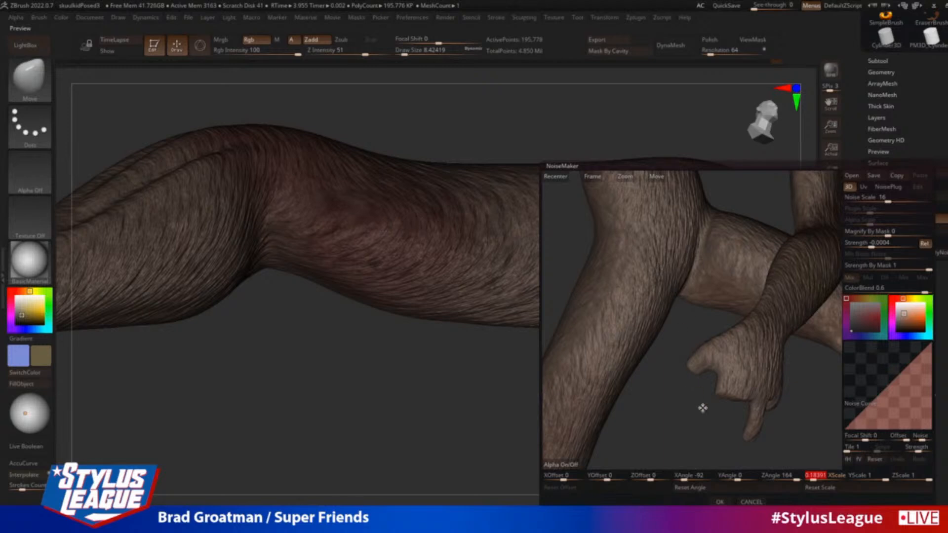
{"action": "left_click_drag", "start_coordinate": [793, 478], "coordinate": [791, 479]}
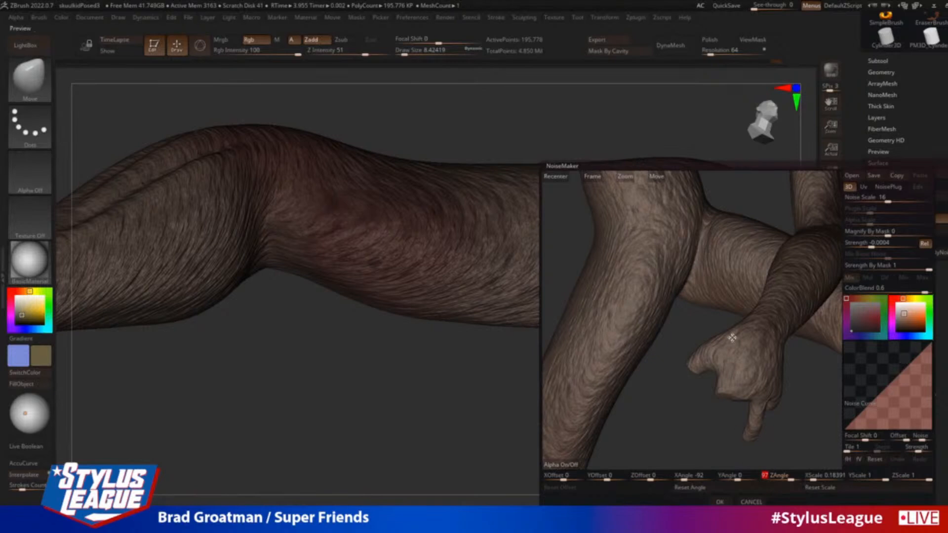
{"action": "left_click", "coordinate": [752, 502]}
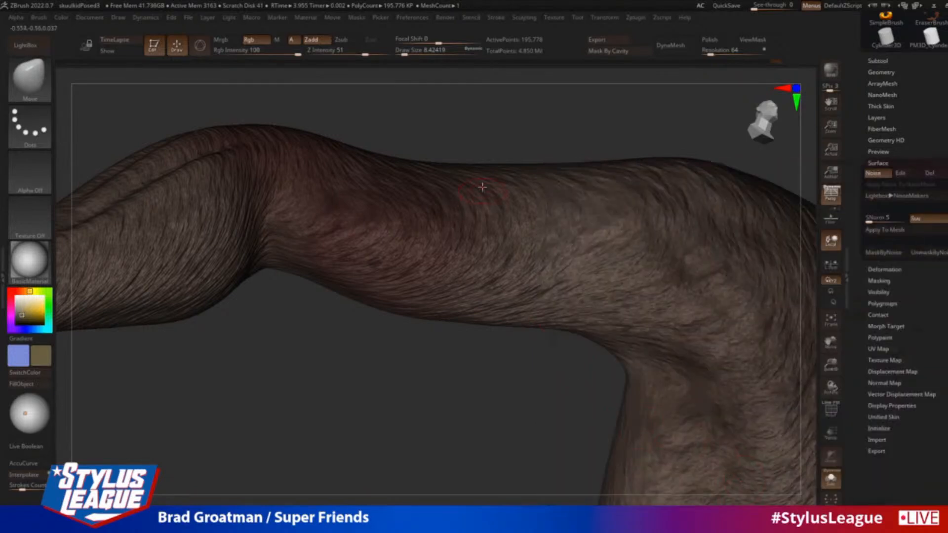
Turn off Solo to show the whole feathered character and frame the green forearm wrap and torn sleeve.
{"action": "mouse_move", "coordinate": [371, 346]}
{"action": "left_mouse_down"}
{"action": "mouse_move", "coordinate": [377, 322]}
{"action": "mouse_move", "coordinate": [364, 363]}
{"action": "left_mouse_up"}
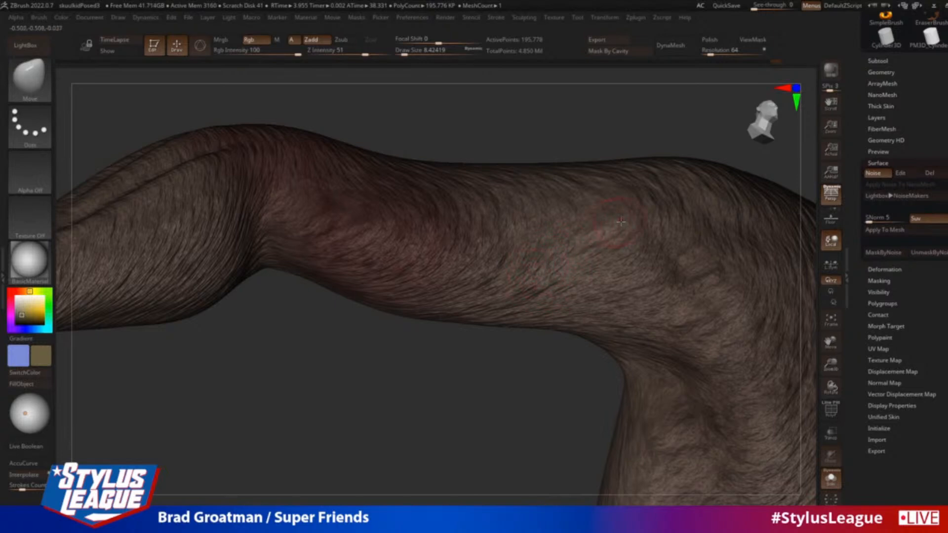
{"action": "left_click", "coordinate": [831, 480]}
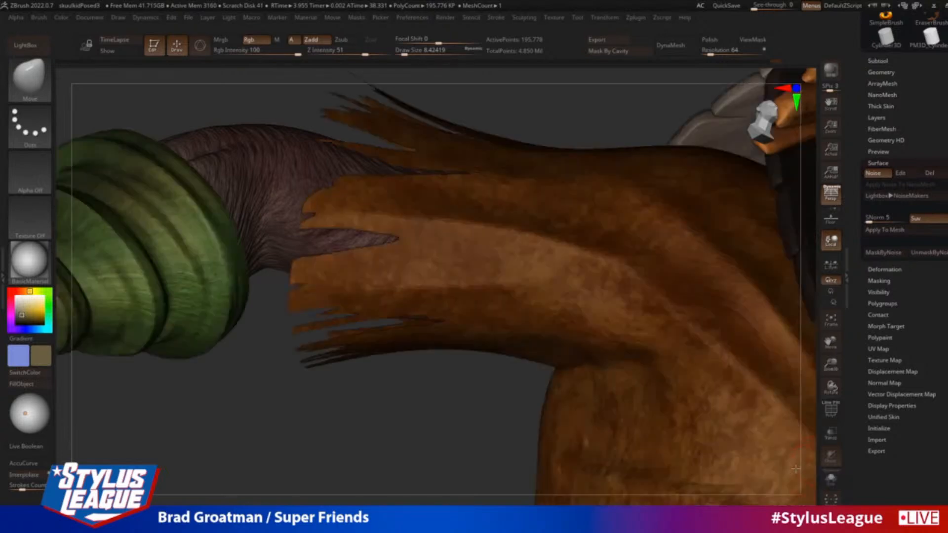
{"action": "left_click_drag", "start_coordinate": [434, 412], "coordinate": [350, 342], "text": "alt"}
{"action": "left_click_drag", "start_coordinate": [660, 425], "coordinate": [735, 418]}
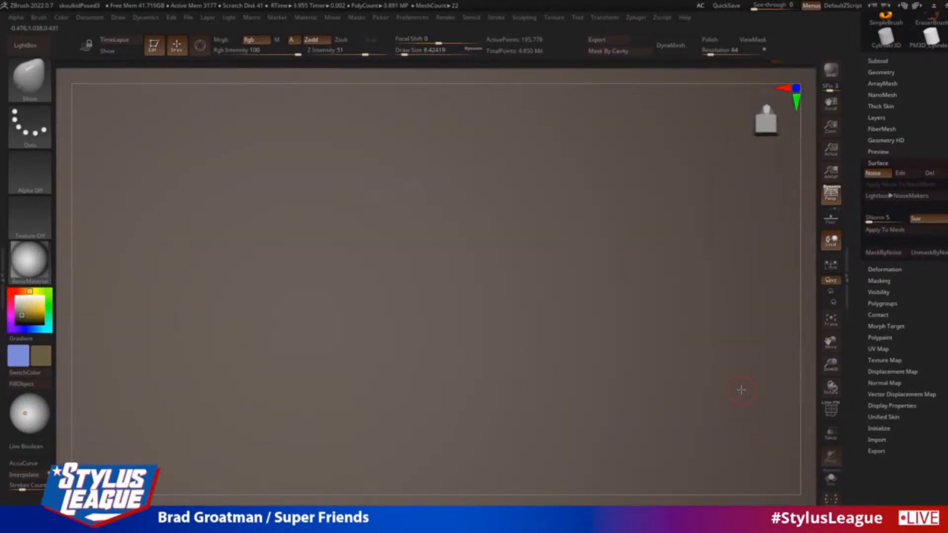
{"action": "key", "text": "f"}
{"action": "key", "text": "f"}
{"action": "left_click_drag", "start_coordinate": [765, 389], "coordinate": [703, 418]}
{"action": "left_click_drag", "start_coordinate": [397, 423], "coordinate": [409, 419]}
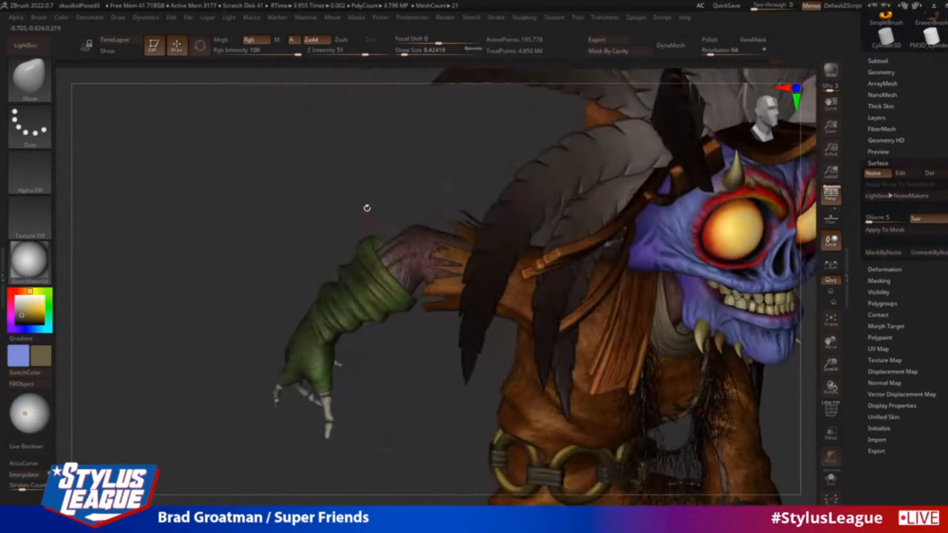
{"action": "left_click_drag", "start_coordinate": [374, 171], "coordinate": [280, 217]}
Select the Paint brush, pick a darker colour and adjust the draw size for painting the arm area.
{"action": "key", "text": "b"}
{"action": "key", "text": "p"}
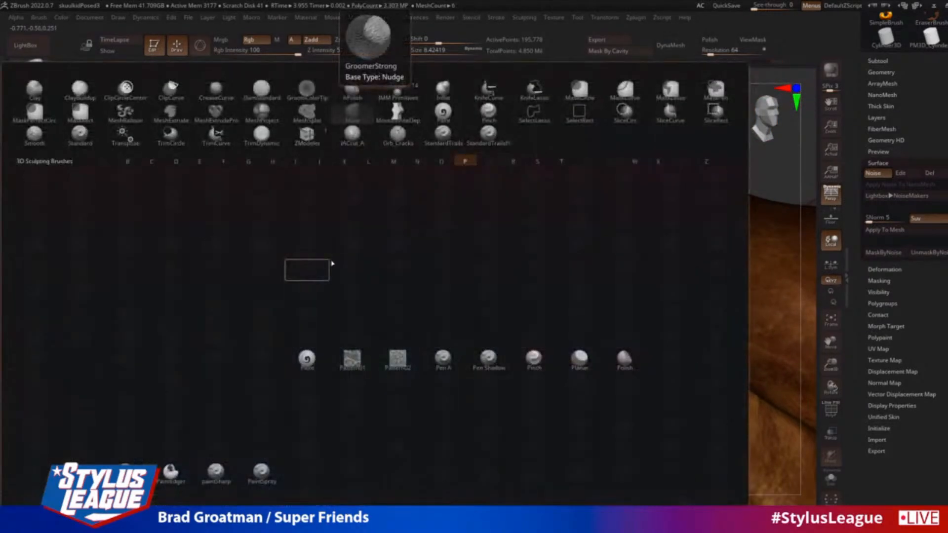
{"action": "key", "text": "a"}
{"action": "left_click_drag", "start_coordinate": [23, 319], "coordinate": [23, 321]}
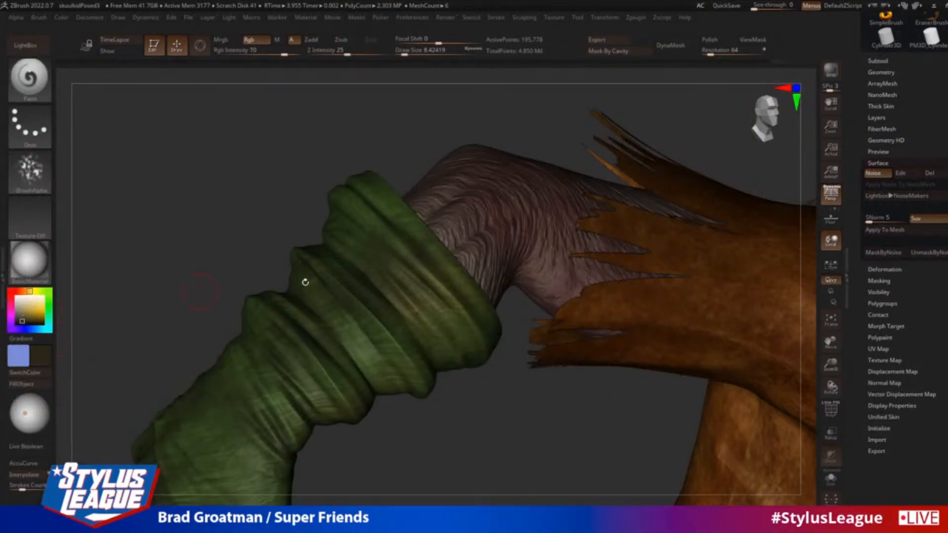
{"action": "key", "text": "s"}
{"action": "left_click_drag", "start_coordinate": [472, 252], "coordinate": [477, 252]}
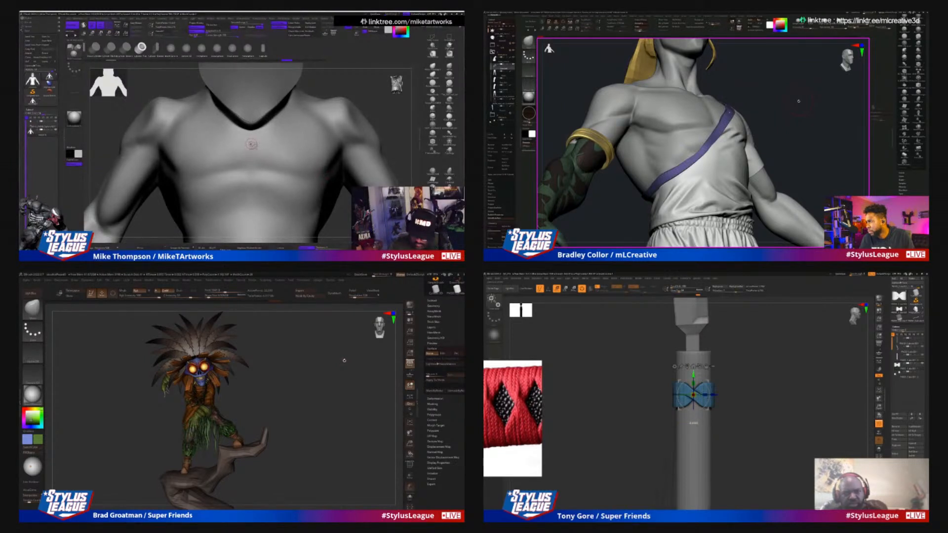
Duplicate the crossed wrap segment directly below the original along the sword handle.
{"action": "mouse_move", "coordinate": [736, 398]}
{"action": "left_mouse_down"}
{"action": "mouse_move", "coordinate": [757, 393]}
{"action": "mouse_move", "coordinate": [742, 387]}
{"action": "left_mouse_up"}
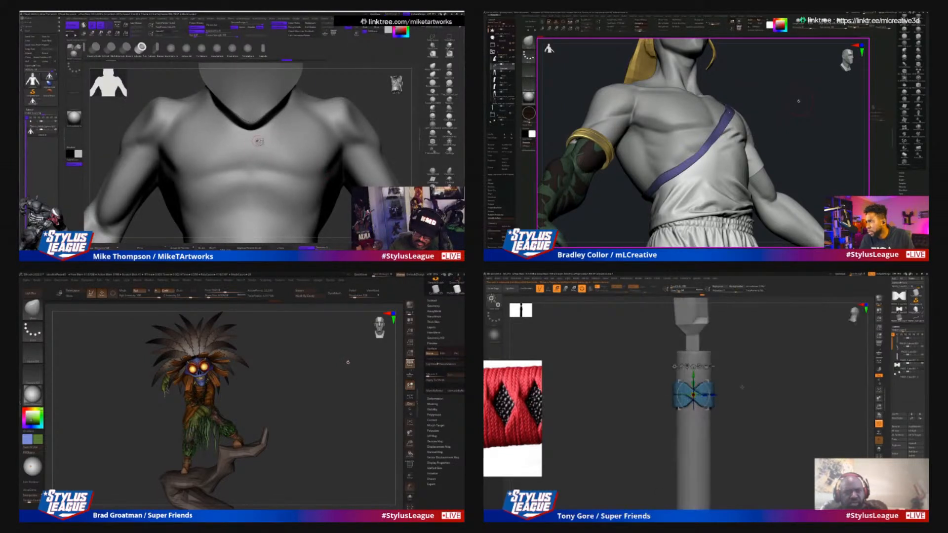
{"action": "scroll", "coordinate": [908, 355], "scroll_direction": "down", "scroll_amount": 3}
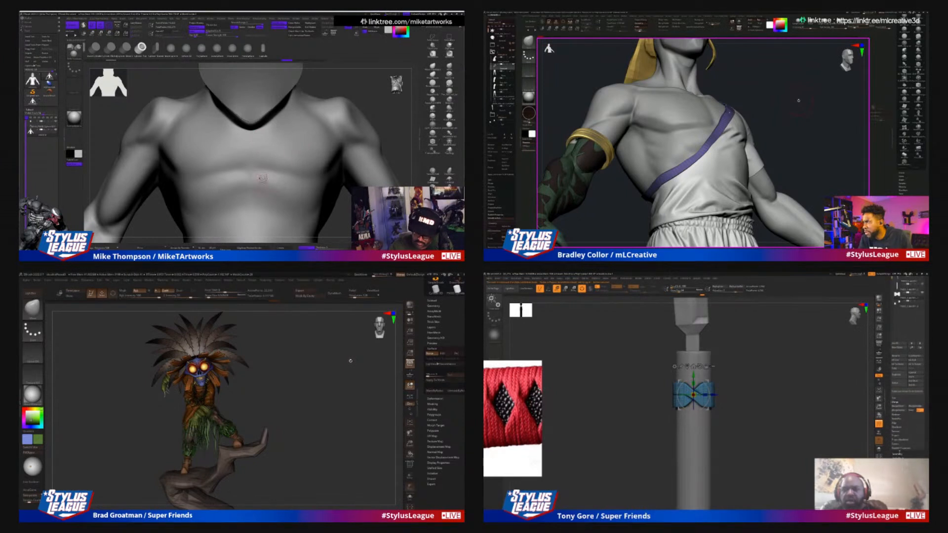
{"action": "scroll", "coordinate": [902, 435], "scroll_direction": "down", "scroll_amount": 3}
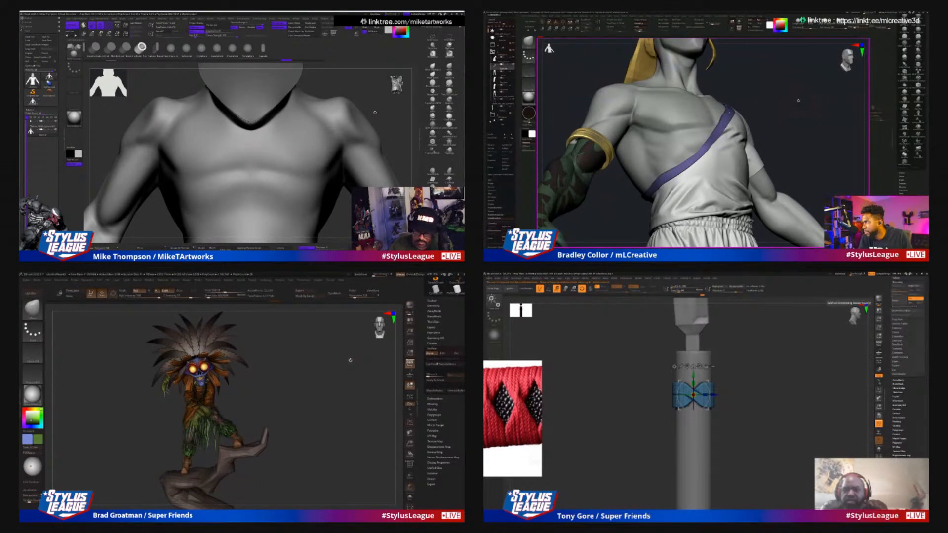
{"action": "left_click_drag", "start_coordinate": [375, 113], "coordinate": [375, 89], "text": "alt"}
{"action": "left_click_drag", "start_coordinate": [694, 374], "coordinate": [695, 399], "text": "ctrl"}
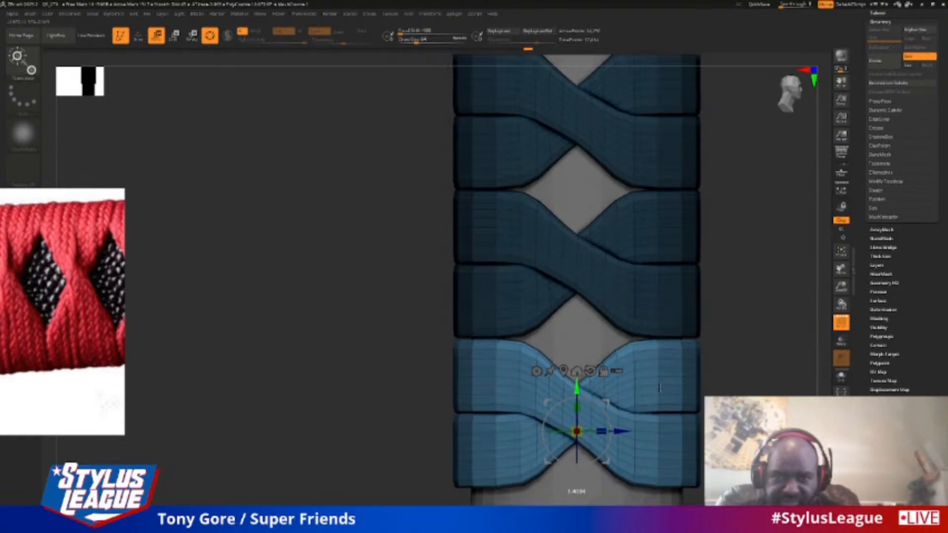
Add another copy of the wrap segment below the lowest one, continuing the diamond pattern down the handle.
{"action": "left_click_drag", "start_coordinate": [841, 286], "coordinate": [841, 222]}
{"action": "left_click_drag", "start_coordinate": [841, 270], "coordinate": [843, 117]}
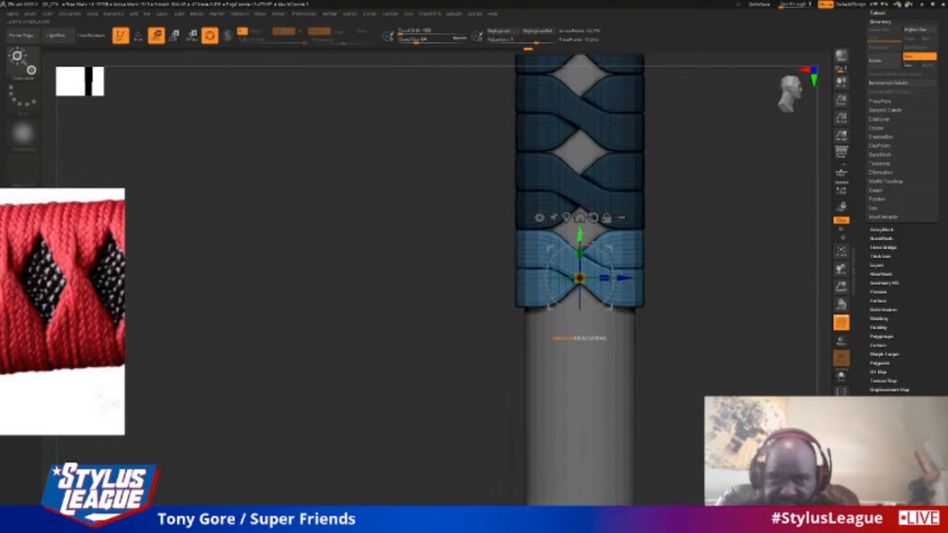
{"action": "left_click_drag", "start_coordinate": [582, 234], "coordinate": [589, 311], "text": "ctrl"}
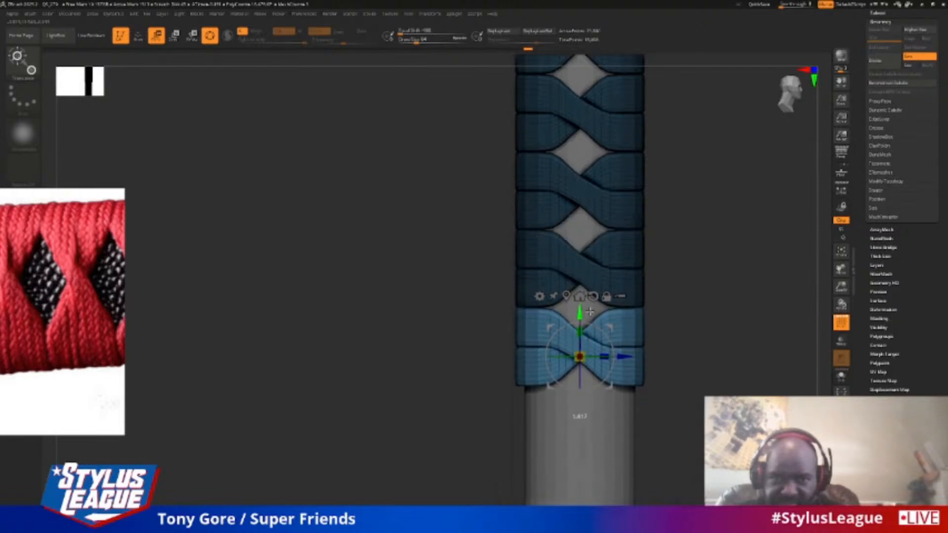
Duplicate the lowest crossed wrap segment one spacing further down the sword handle and check the whole sword.
{"action": "left_click_drag", "start_coordinate": [841, 270], "coordinate": [854, 234]}
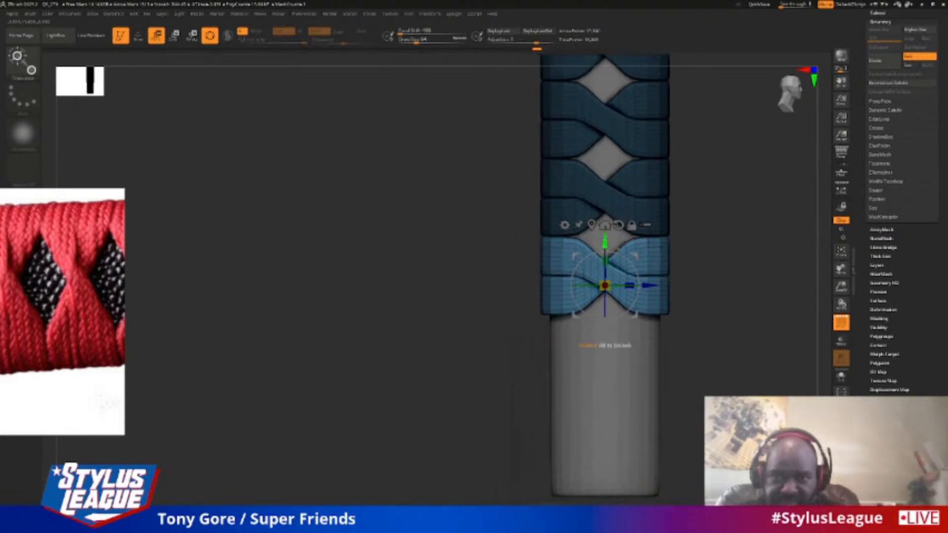
{"action": "left_click_drag", "start_coordinate": [605, 242], "coordinate": [605, 320], "text": "ctrl"}
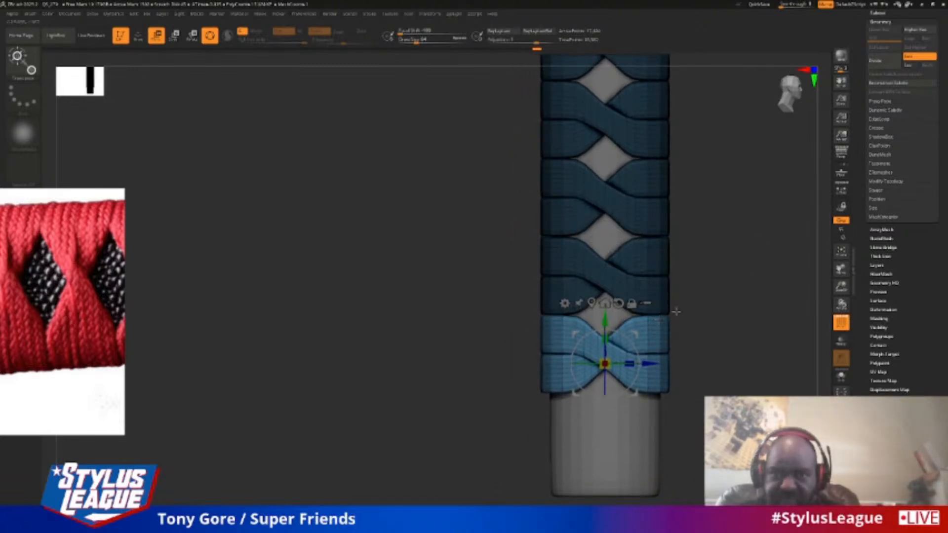
{"action": "mouse_move", "coordinate": [731, 290]}
{"action": "left_mouse_down"}
{"action": "mouse_move", "coordinate": [762, 293]}
{"action": "mouse_move", "coordinate": [730, 283]}
{"action": "left_mouse_up"}
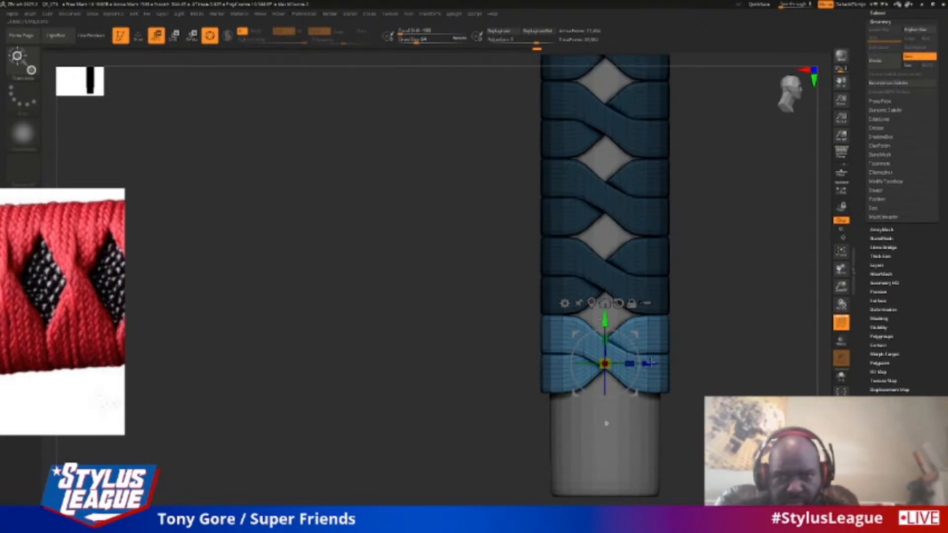
{"action": "left_click_drag", "start_coordinate": [698, 437], "coordinate": [702, 423], "text": "shift"}
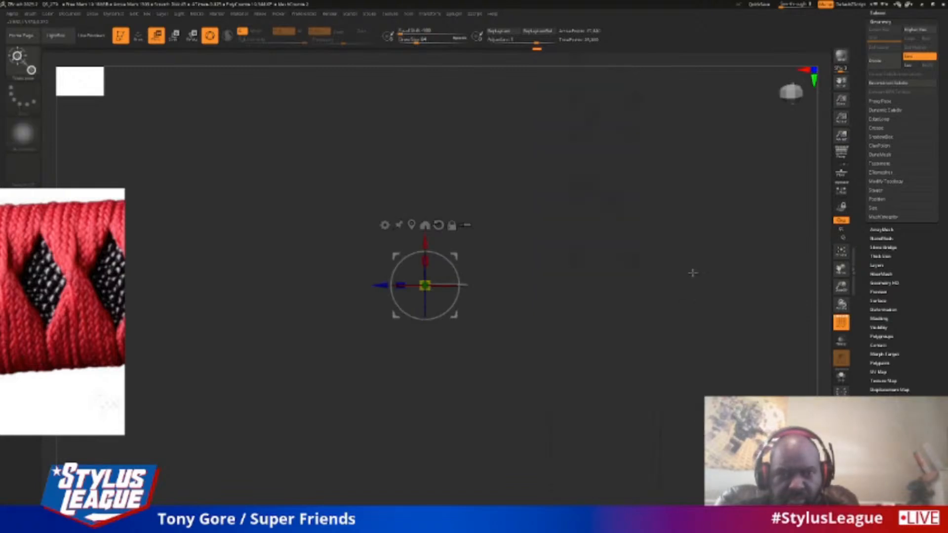
{"action": "left_click_drag", "start_coordinate": [692, 271], "coordinate": [693, 155]}
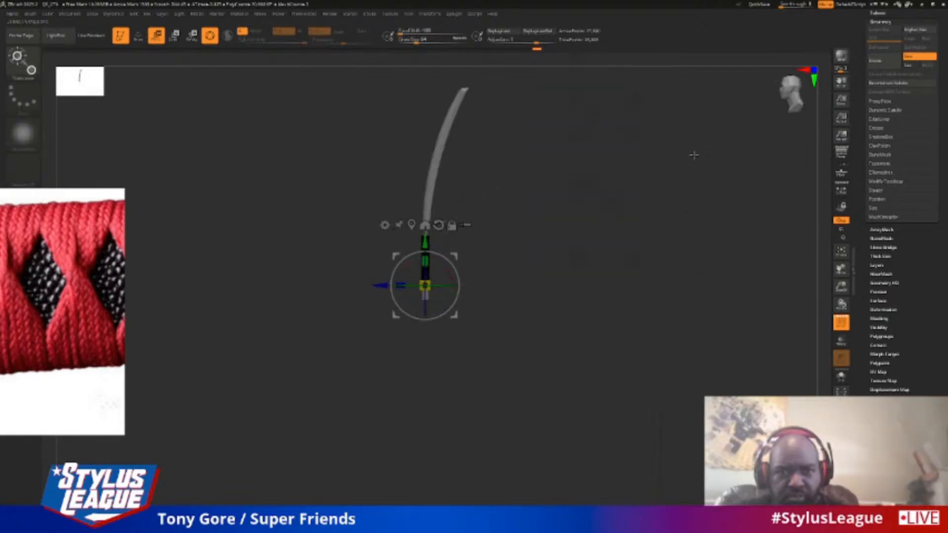
{"action": "key", "text": "f"}
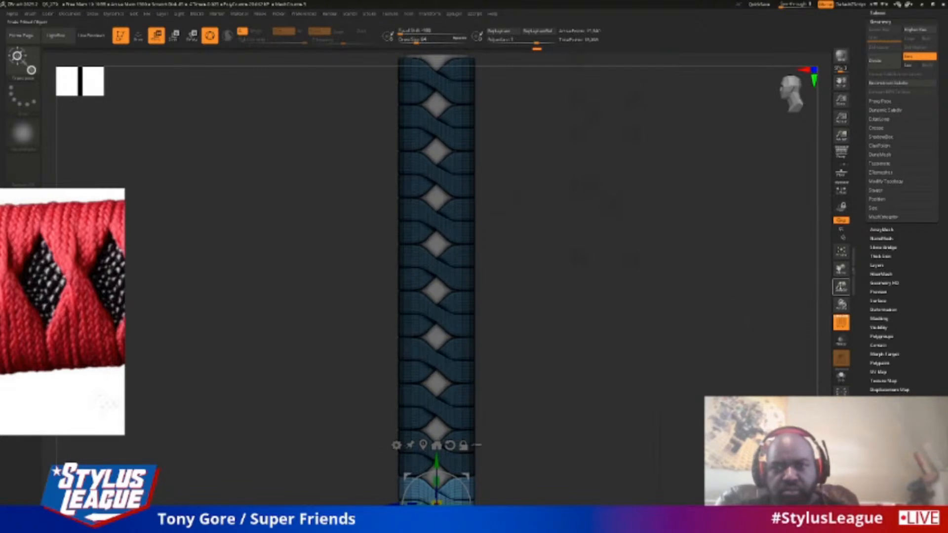
{"action": "left_click_drag", "start_coordinate": [841, 287], "coordinate": [882, 176]}
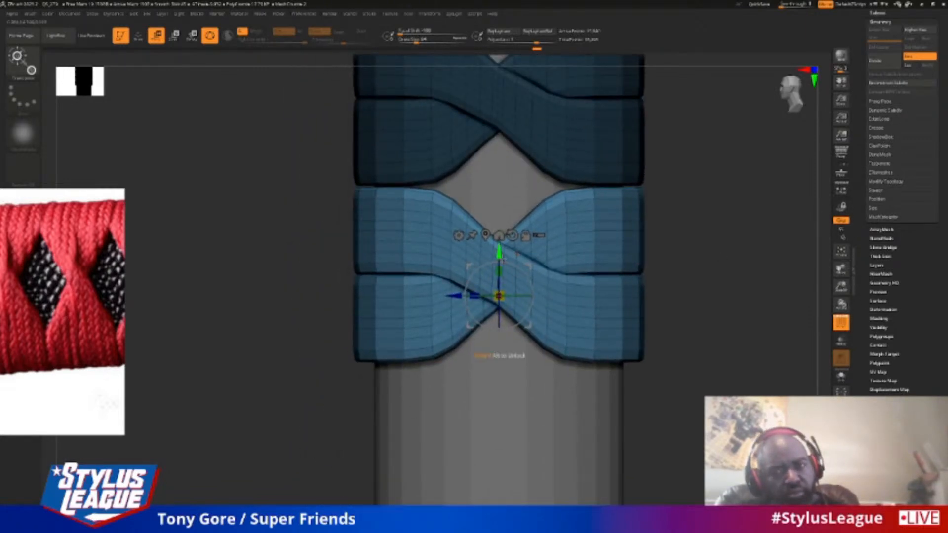
{"action": "left_click_drag", "start_coordinate": [841, 287], "coordinate": [897, 176]}
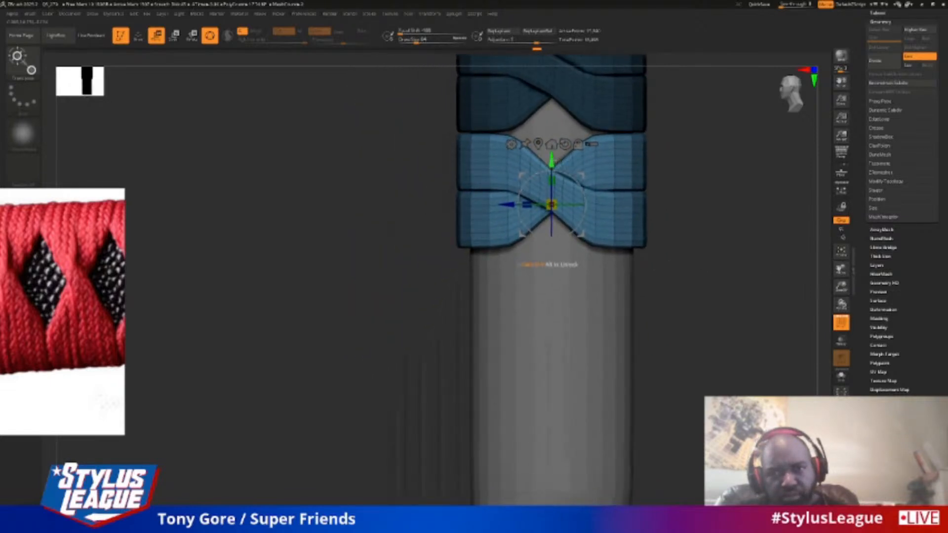
{"action": "left_click_drag", "start_coordinate": [552, 161], "coordinate": [552, 287]}
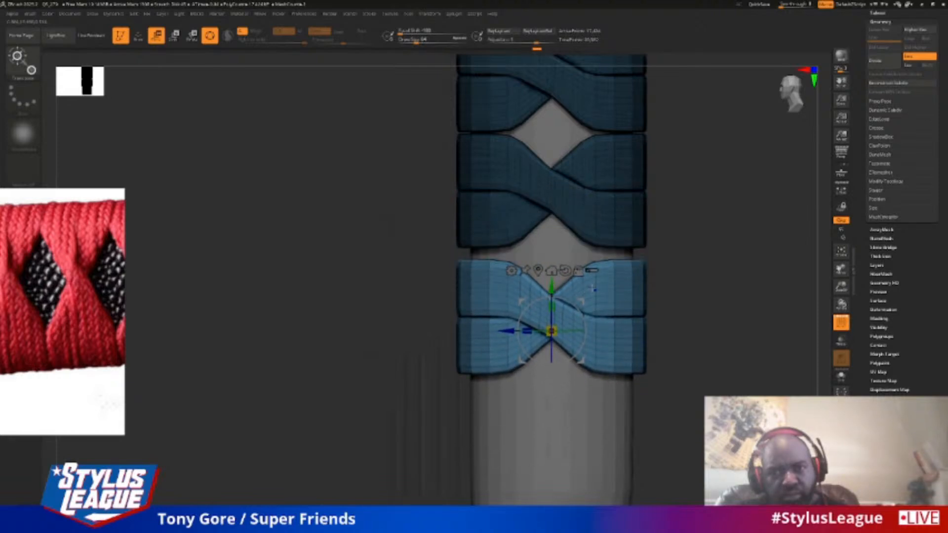
{"action": "key", "text": "ctrl+z"}
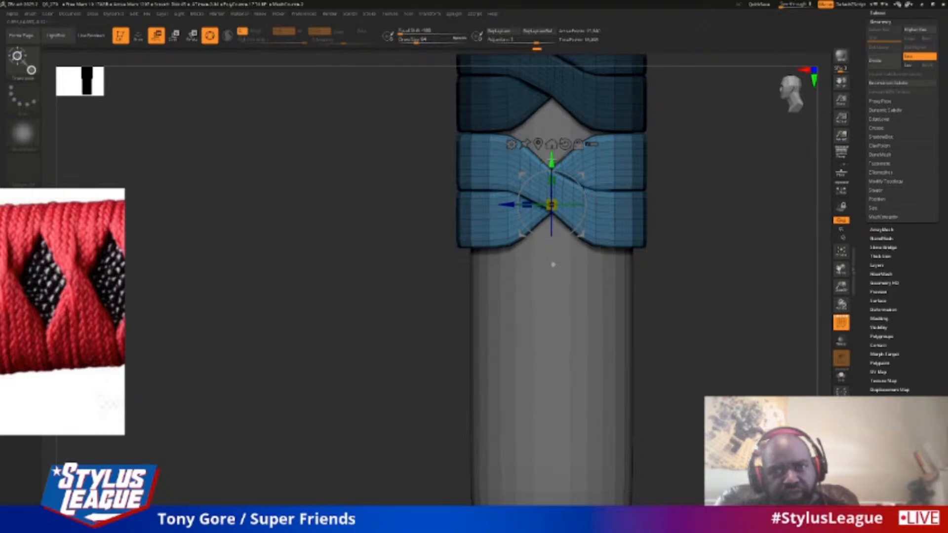
{"action": "left_click_drag", "start_coordinate": [553, 265], "coordinate": [551, 379], "text": "ctrl"}
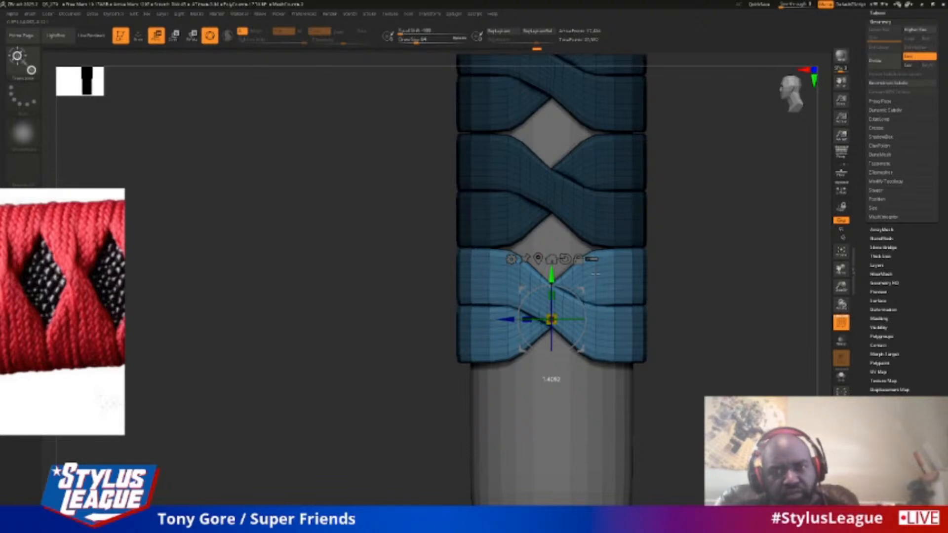
{"action": "left_click_drag", "start_coordinate": [551, 379], "coordinate": [552, 379], "text": "ctrl"}
{"action": "left_click_drag", "start_coordinate": [596, 274], "coordinate": [598, 285]}
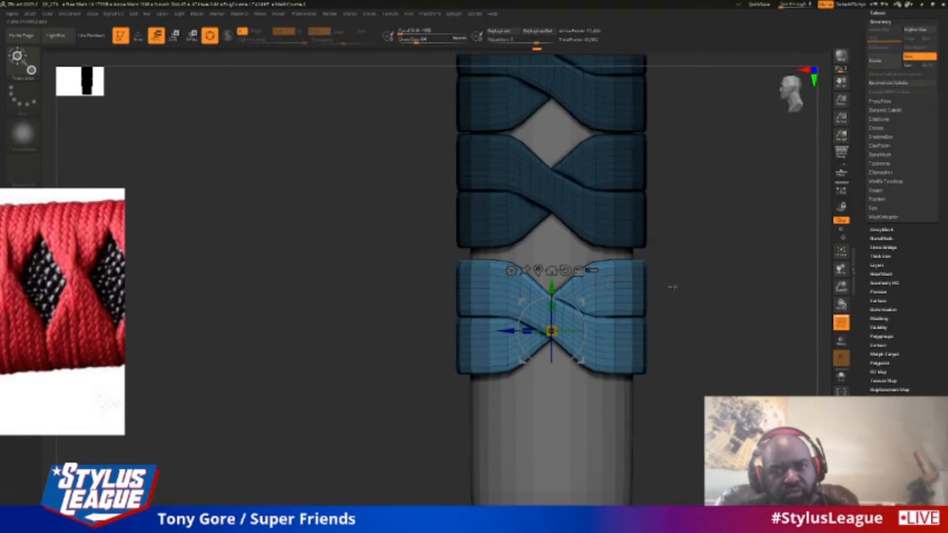
{"action": "key", "text": "ctrl+z"}
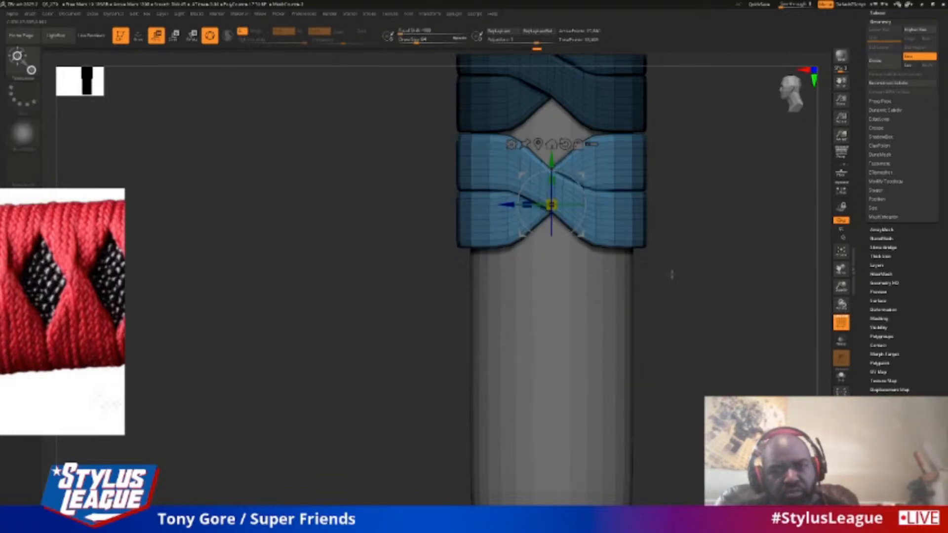
Copy the selected wrap segment straight down so its upper edge meets the segment above without a gap.
{"action": "left_click_drag", "start_coordinate": [578, 163], "coordinate": [581, 275], "text": "ctrl"}
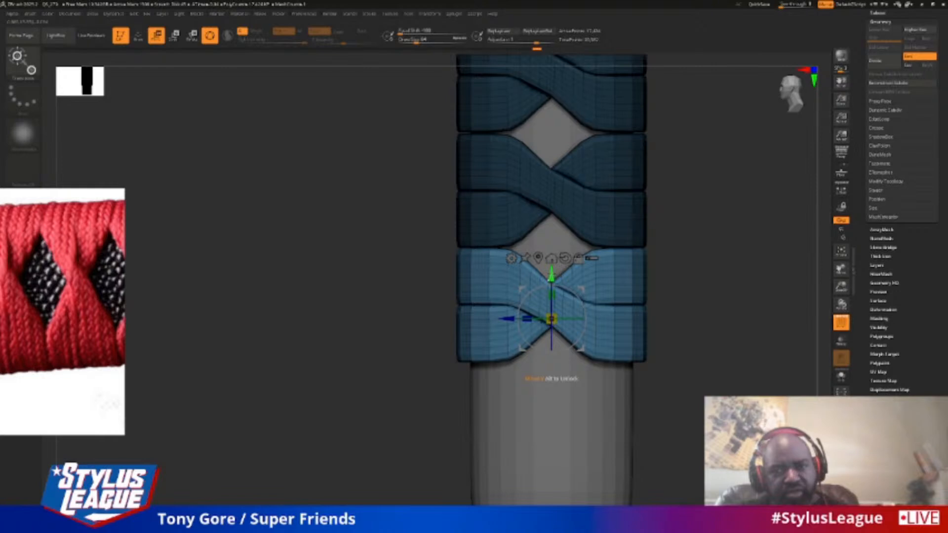
{"action": "right_click_drag", "start_coordinate": [588, 318], "coordinate": [688, 222], "text": "ctrl"}
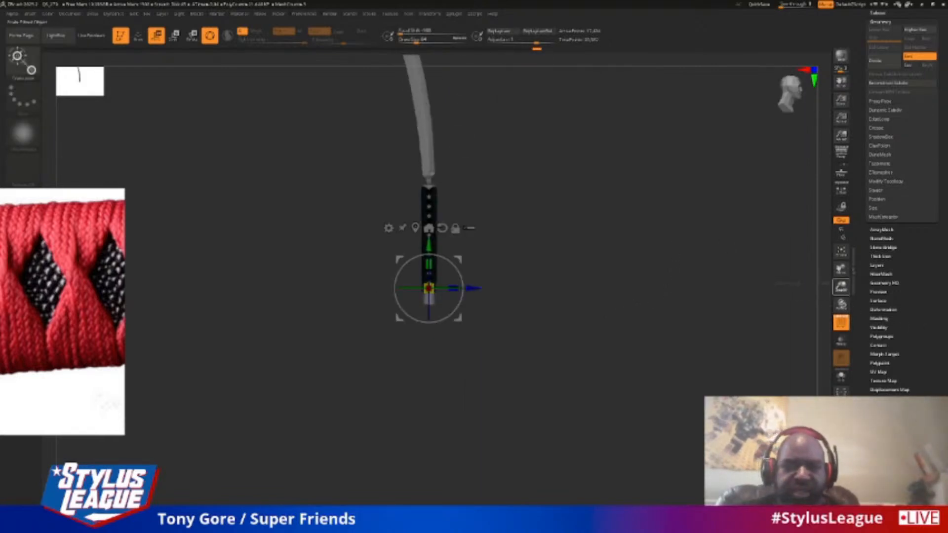
{"action": "key", "text": "f"}
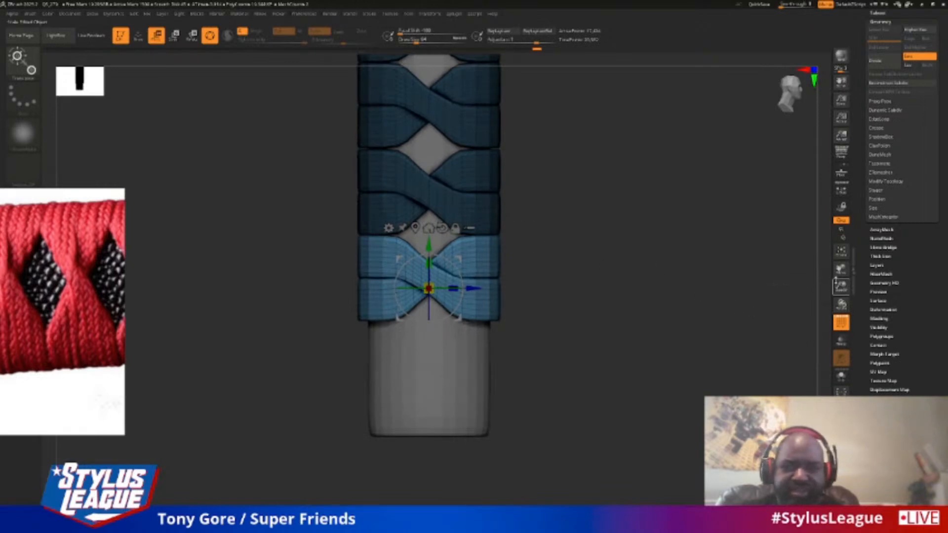
Add two more copies of the wrap segment, continuing the diamond pattern to just above the handle's butt end.
{"action": "mouse_move", "coordinate": [841, 288]}
{"action": "left_mouse_down"}
{"action": "mouse_move", "coordinate": [841, 312]}
{"action": "mouse_move", "coordinate": [842, 286]}
{"action": "mouse_move", "coordinate": [842, 298]}
{"action": "left_mouse_up"}
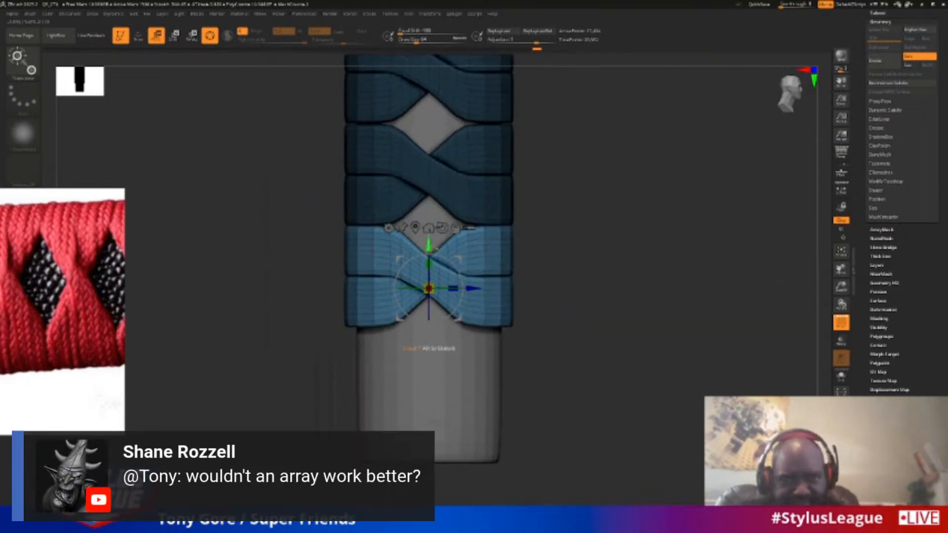
{"action": "left_click_drag", "start_coordinate": [431, 247], "coordinate": [455, 348], "text": "ctrl"}
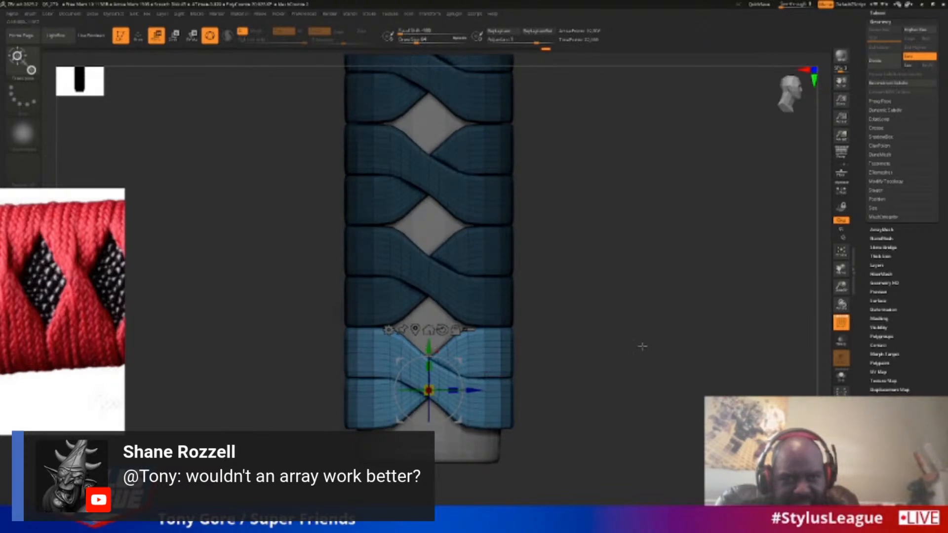
{"action": "left_click_drag", "start_coordinate": [642, 346], "coordinate": [669, 362]}
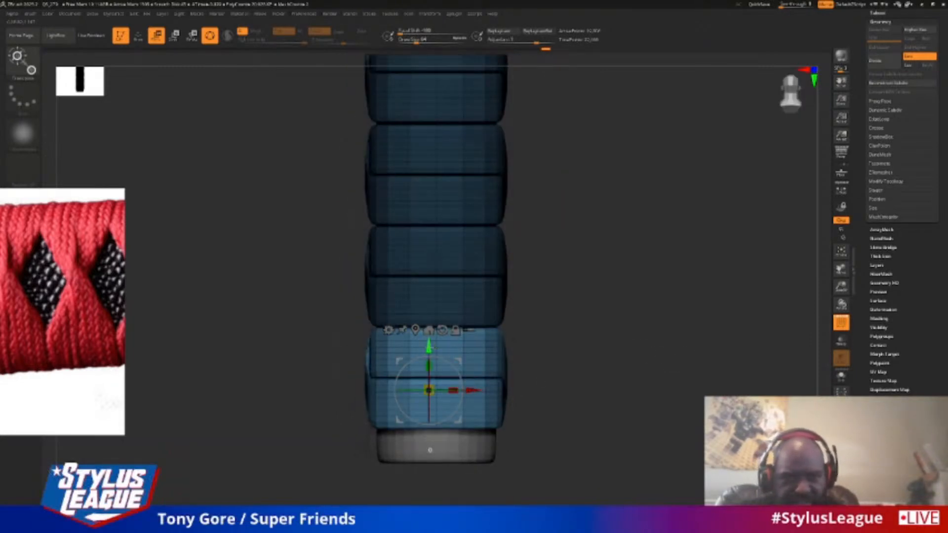
{"action": "left_click_drag", "start_coordinate": [428, 347], "coordinate": [518, 451], "text": "ctrl"}
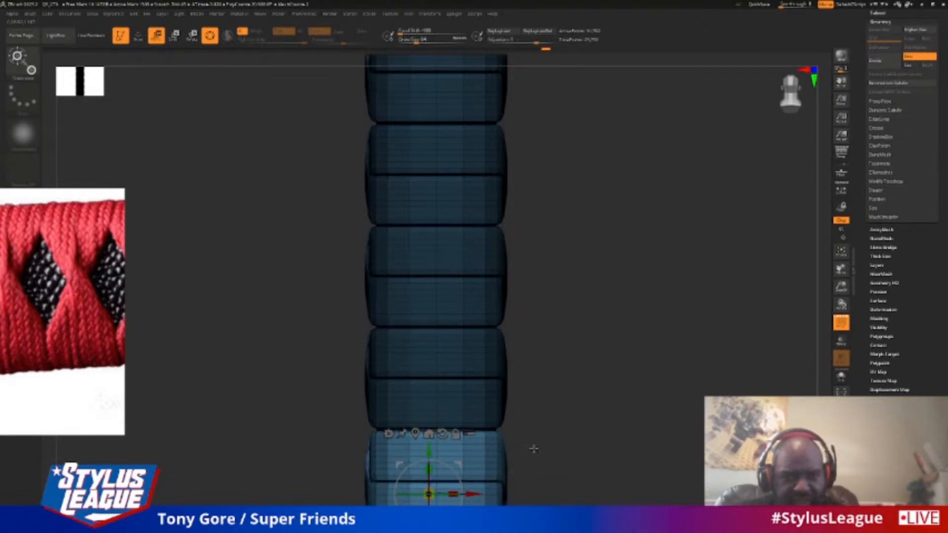
{"action": "left_click_drag", "start_coordinate": [595, 421], "coordinate": [560, 419]}
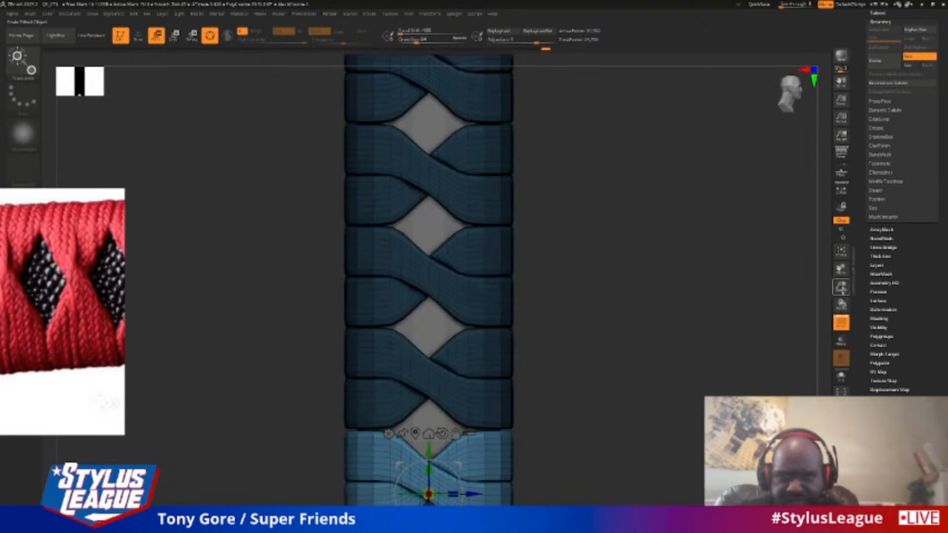
{"action": "mouse_move", "coordinate": [841, 288]}
{"action": "left_mouse_down"}
{"action": "mouse_move", "coordinate": [820, 262]}
{"action": "mouse_move", "coordinate": [813, 324]}
{"action": "mouse_move", "coordinate": [852, 143]}
{"action": "left_mouse_up"}
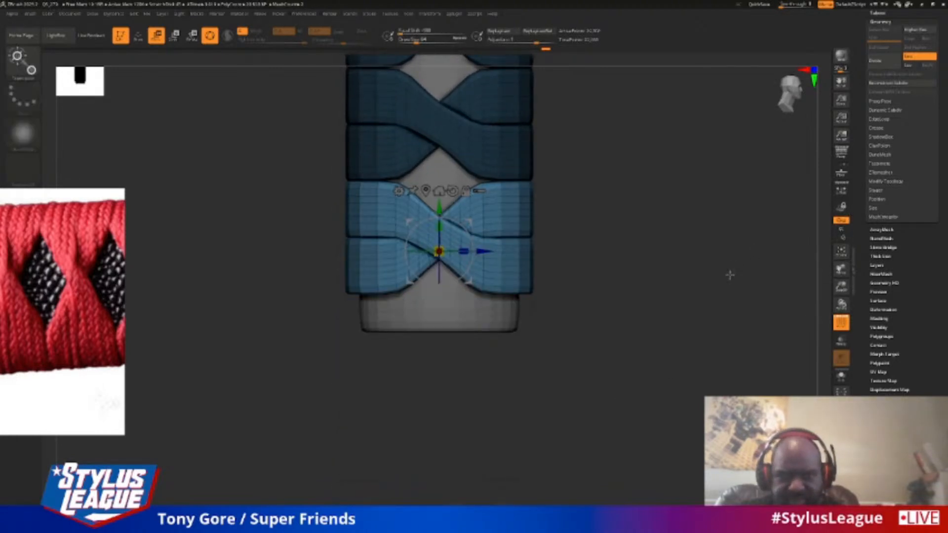
{"action": "key", "text": "q"}
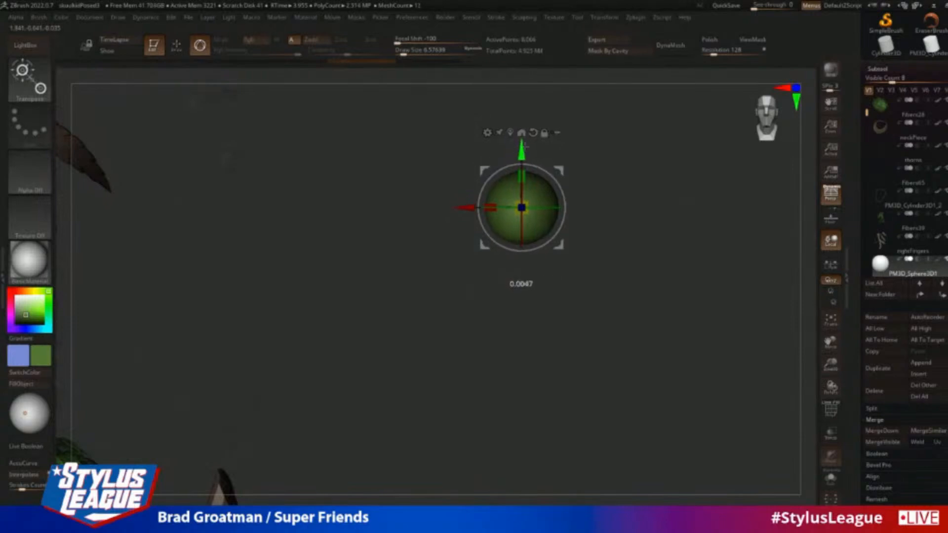
Try to copy the green sphere downward by about 0.24 and repeat the copy into a column of five spheres.
{"action": "left_click_drag", "start_coordinate": [525, 145], "coordinate": [513, 198]}
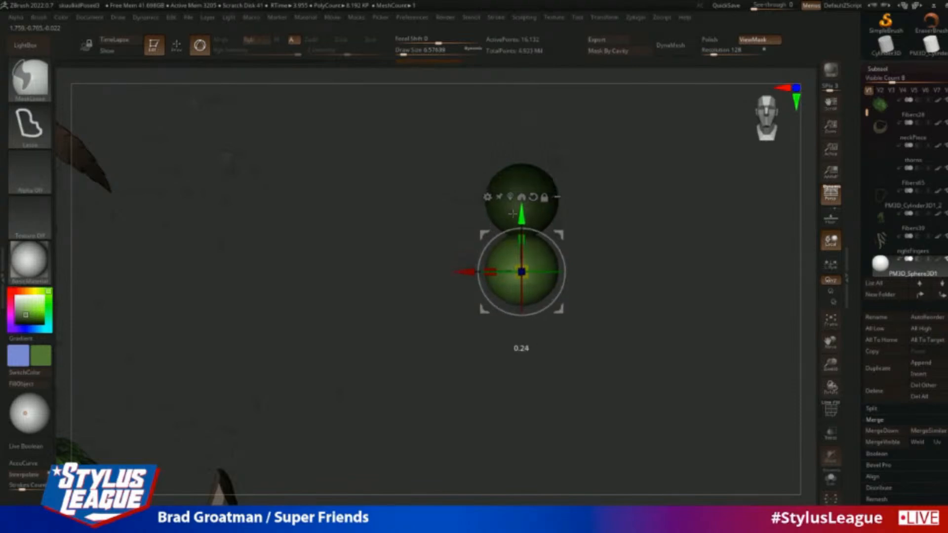
{"action": "left_click_drag", "start_coordinate": [506, 231], "coordinate": [406, 432], "text": "ctrl"}
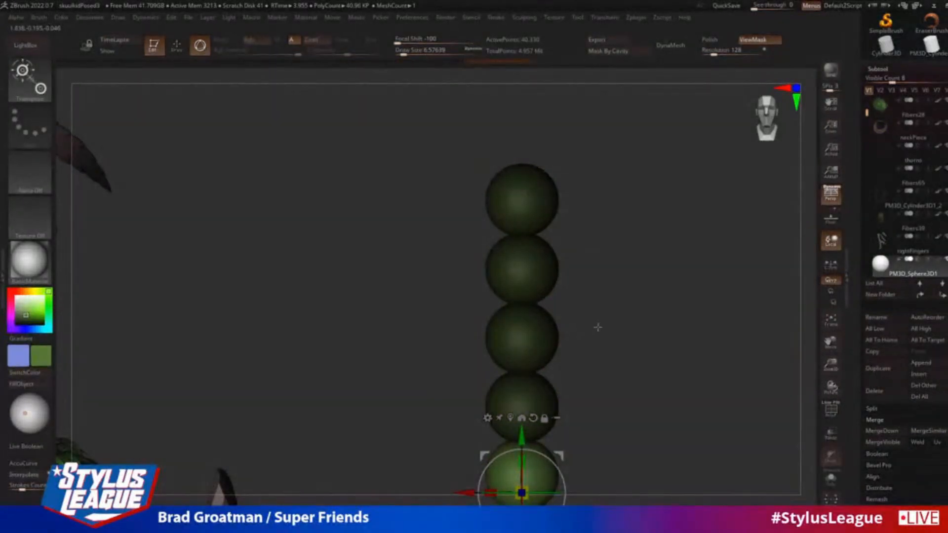
{"action": "left_click_drag", "start_coordinate": [597, 327], "coordinate": [622, 260], "text": "alt"}
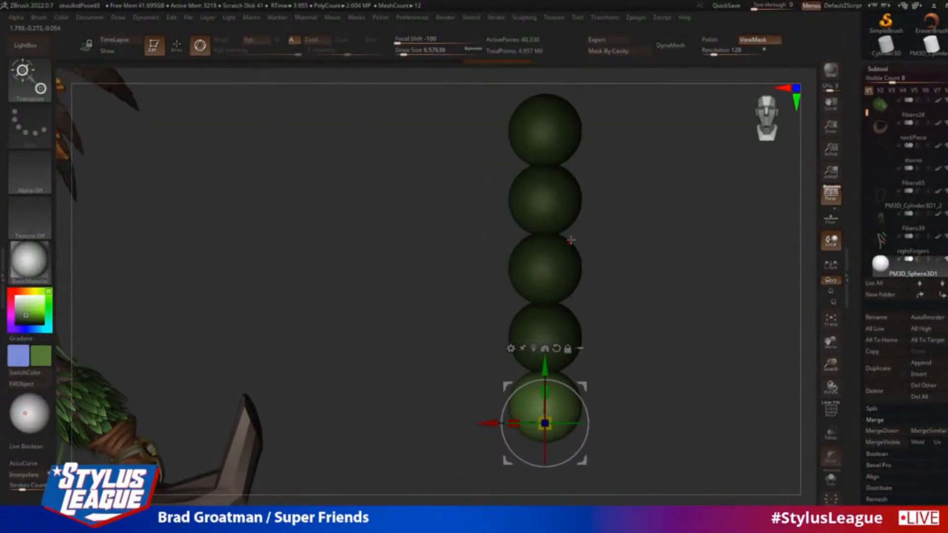
{"action": "key", "text": "ctrl+z"}
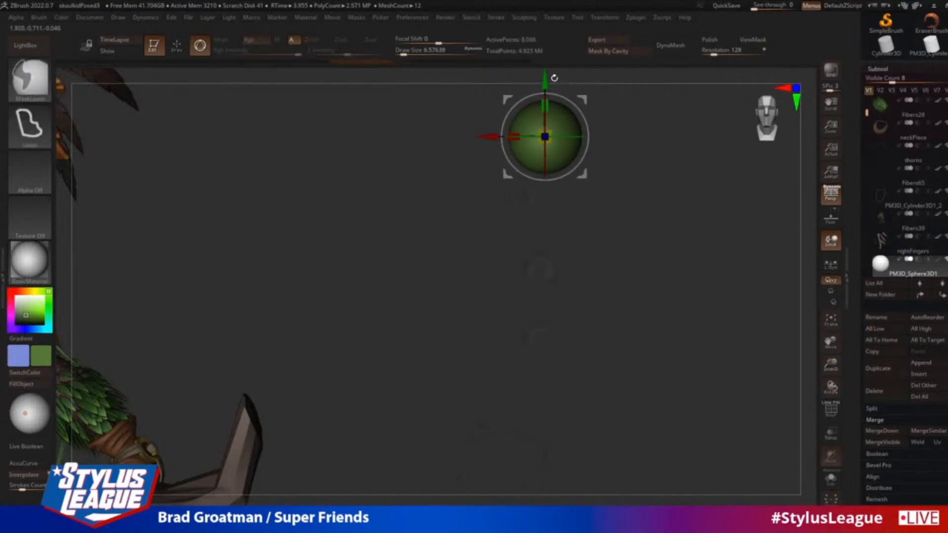
Try the sphere column again, copying the sphere down by about 0.26 and repeating that offset three more times.
{"action": "left_click_drag", "start_coordinate": [554, 77], "coordinate": [531, 147], "text": "ctrl"}
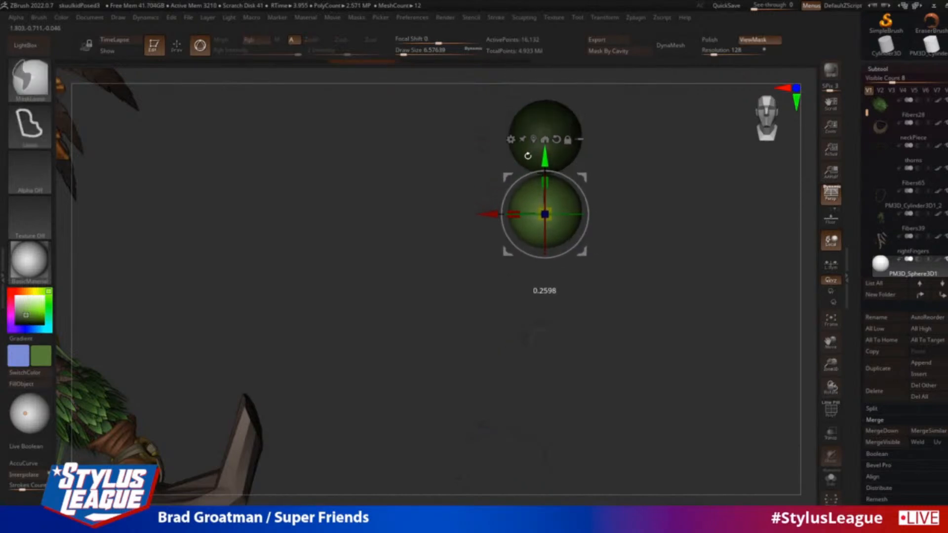
{"action": "key", "text": "1"}
{"action": "key", "text": "1"}
{"action": "key", "text": "1"}
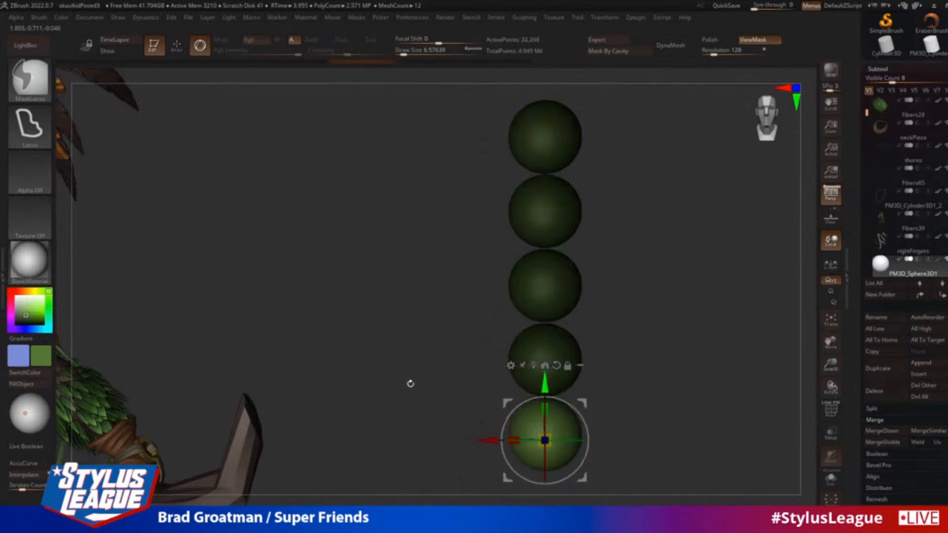
{"action": "key", "text": "ctrl+z"}
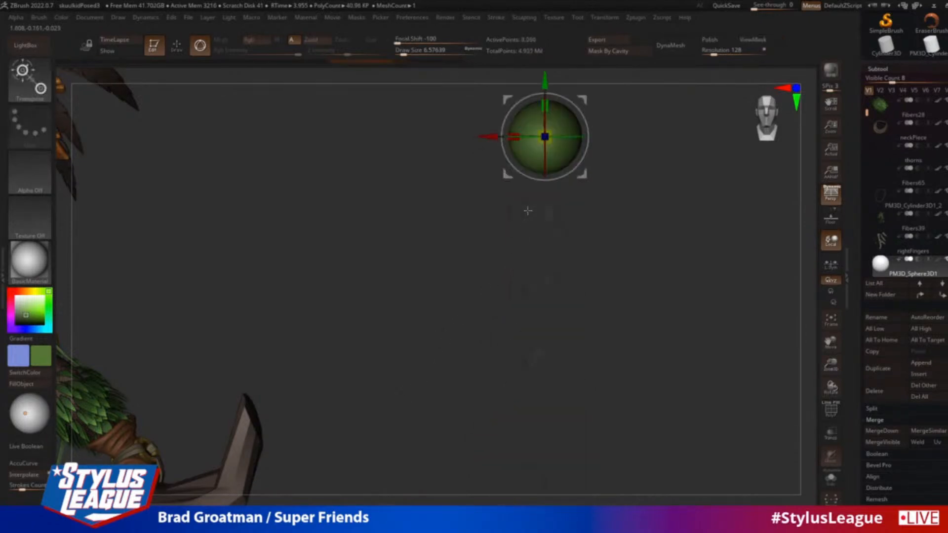
Duplicate the green sphere downward and repeat the copy at equal spacing to form a vertical column of five.
{"action": "left_click_drag", "start_coordinate": [545, 75], "coordinate": [545, 135], "text": "ctrl"}
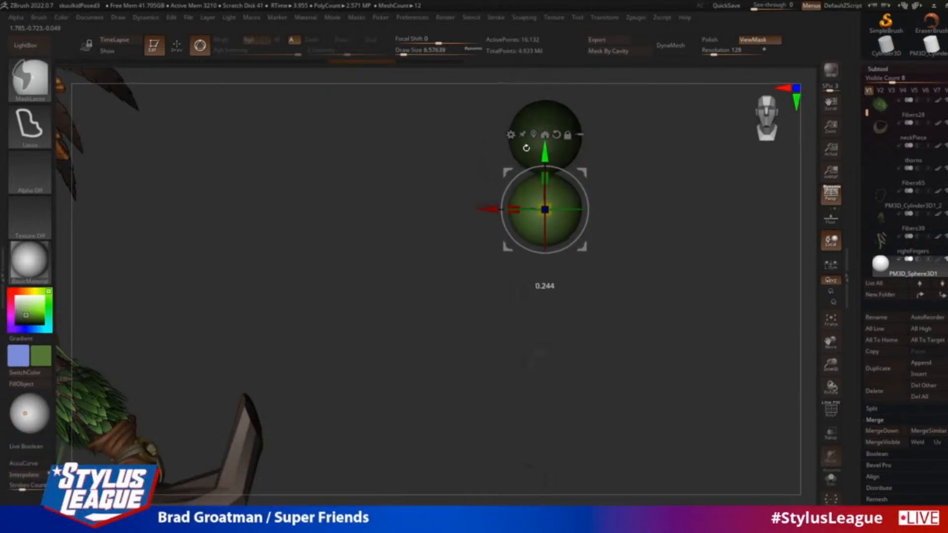
{"action": "mouse_move", "coordinate": [521, 157]}
{"action": "left_mouse_down"}
{"action": "mouse_move", "coordinate": [451, 265]}
{"action": "mouse_move", "coordinate": [397, 406]}
{"action": "left_mouse_up"}
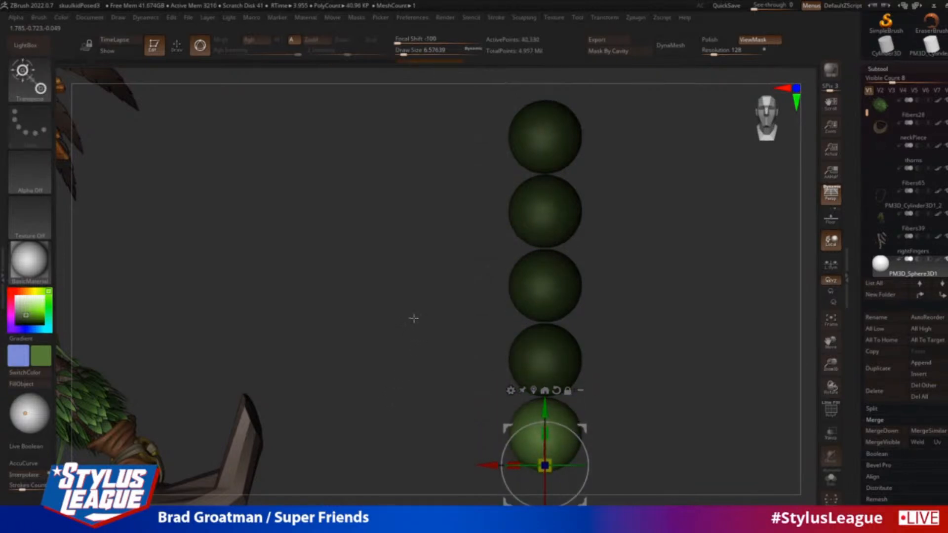
{"action": "left_click", "coordinate": [878, 393]}
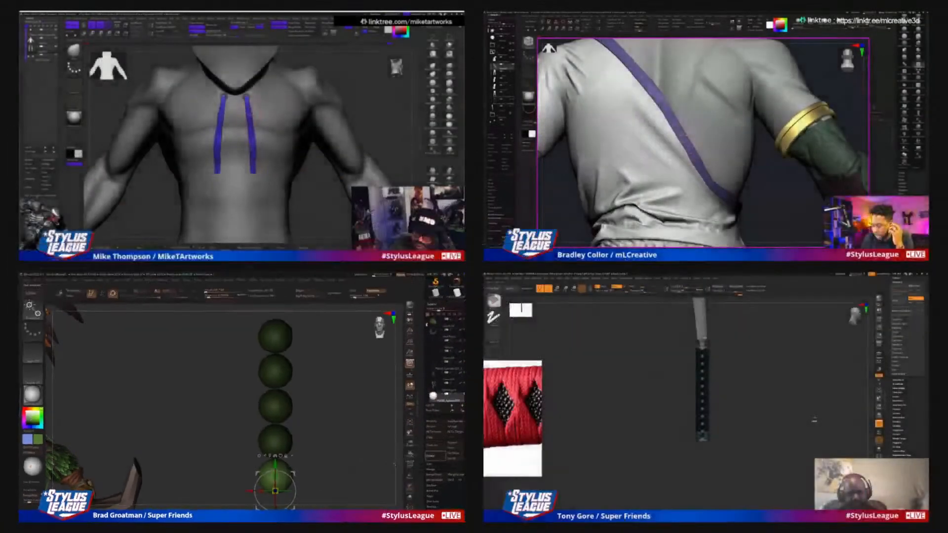
{"action": "left_click", "coordinate": [800, 412]}
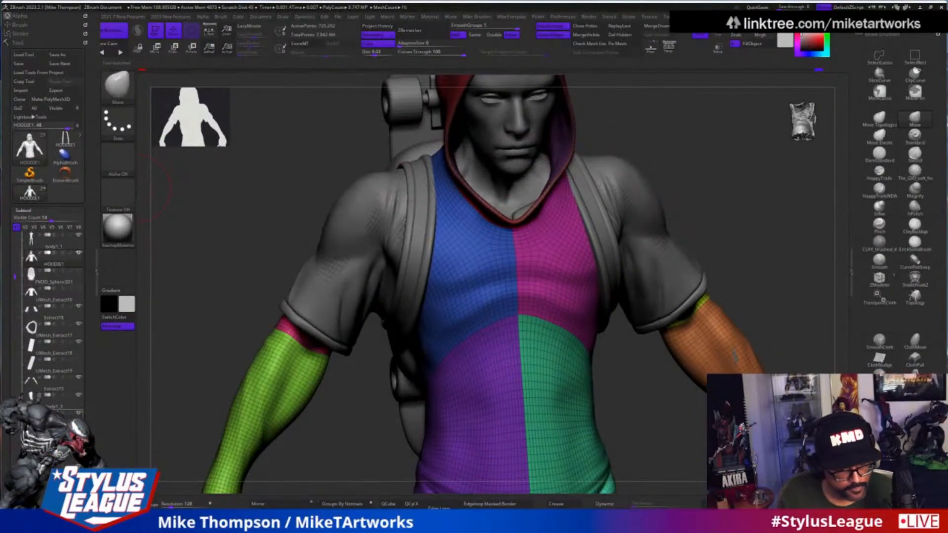
{"action": "scroll", "coordinate": [69, 305], "scroll_direction": "down", "scroll_amount": 5}
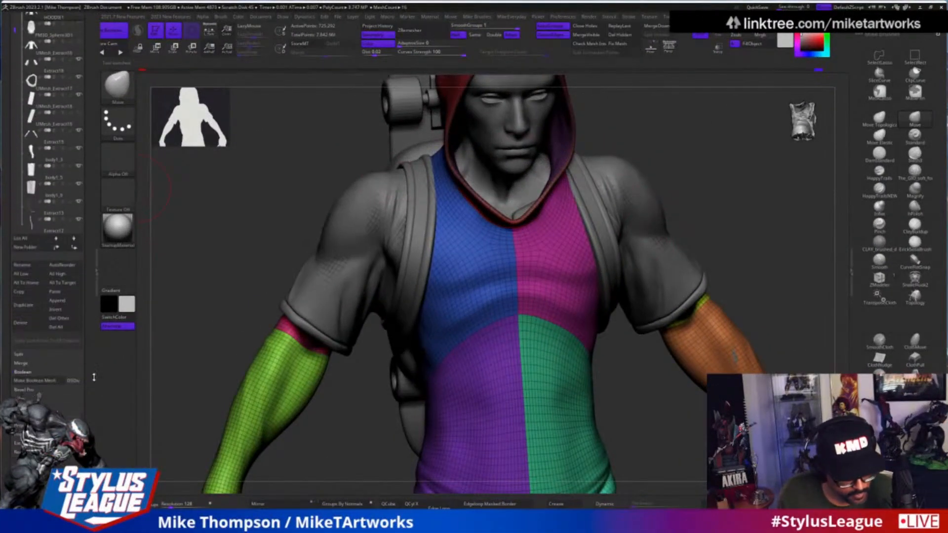
Paste the copied drawstrings with eyelets onto the hoodie character's chest as a new subtool and turn off the polyframe display.
{"action": "left_click", "coordinate": [67, 298]}
{"action": "key", "text": "space"}
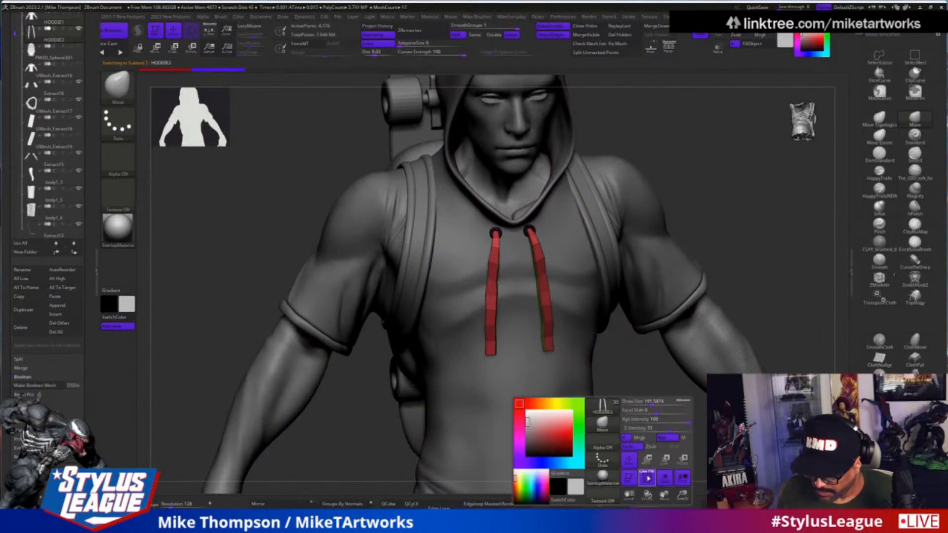
{"action": "left_click", "coordinate": [648, 478]}
{"action": "left_click_drag", "start_coordinate": [659, 440], "coordinate": [716, 301], "text": "alt"}
{"action": "left_click", "coordinate": [560, 280], "text": "alt"}
{"action": "left_click_drag", "start_coordinate": [678, 206], "coordinate": [700, 205]}
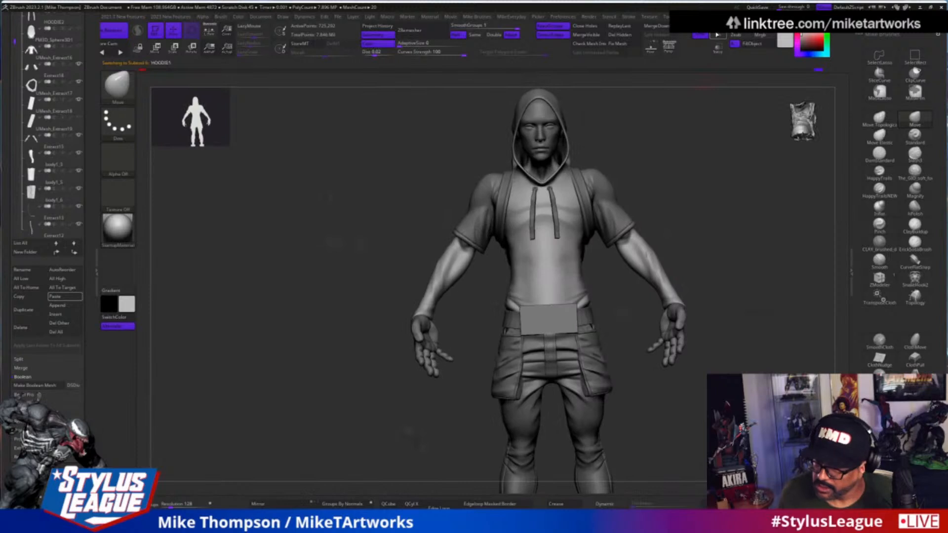
{"action": "left_click", "coordinate": [717, 34]}
{"action": "left_click_drag", "start_coordinate": [728, 177], "coordinate": [740, 301]}
{"action": "left_click", "coordinate": [715, 35]}
{"action": "left_click_drag", "start_coordinate": [754, 168], "coordinate": [749, 352], "text": "alt"}
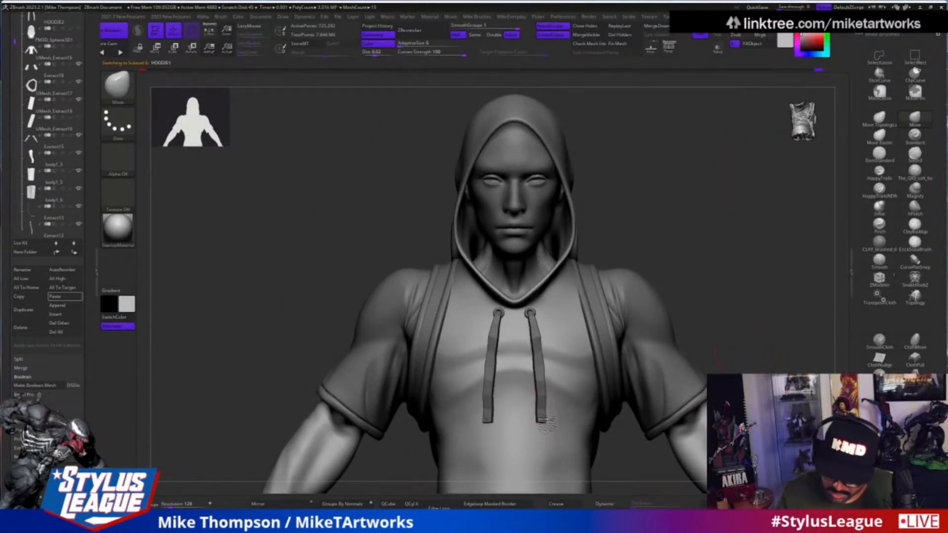
Select the drawstring subtool and hide its two hanging cords, leaving only the eyelets at the neckline.
{"action": "left_click", "coordinate": [542, 418], "text": "alt"}
{"action": "left_click_drag", "start_coordinate": [737, 290], "coordinate": [758, 271], "text": "alt"}
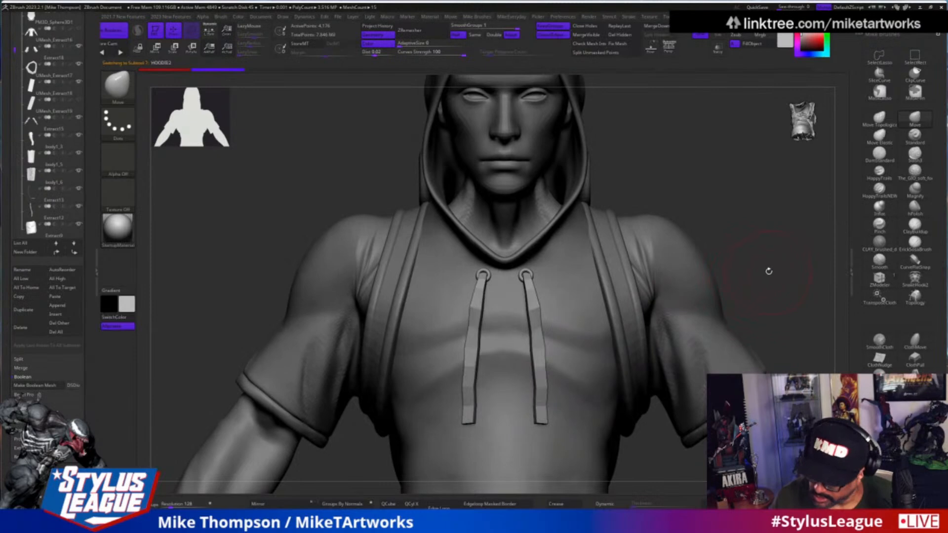
{"action": "left_click_drag", "start_coordinate": [756, 214], "coordinate": [687, 212]}
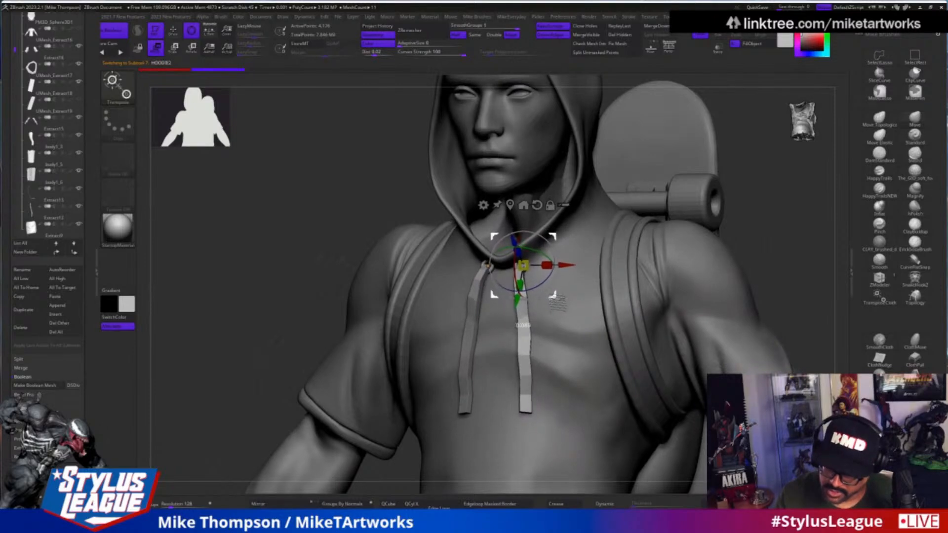
{"action": "left_click_drag", "start_coordinate": [745, 264], "coordinate": [672, 226]}
{"action": "key", "text": "q"}
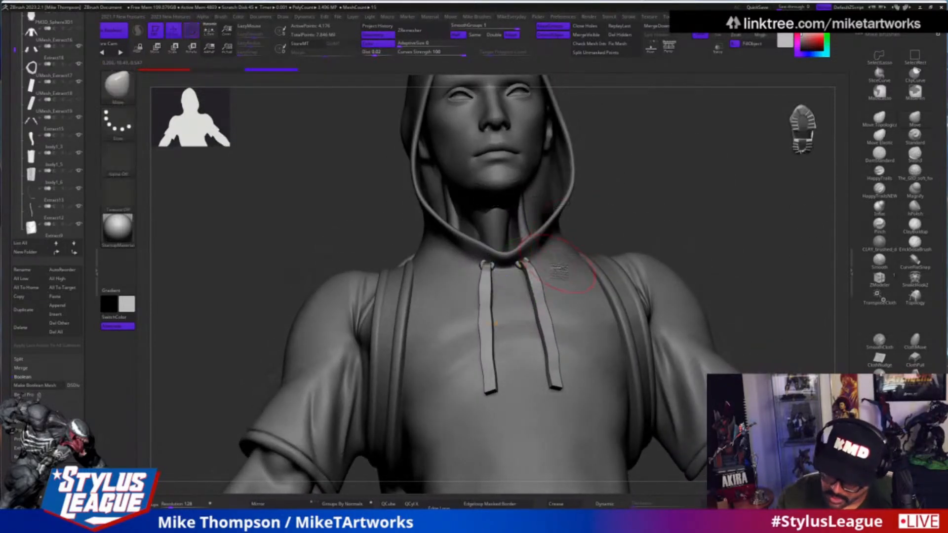
{"action": "left_click", "coordinate": [526, 263], "text": "ctrl+shift"}
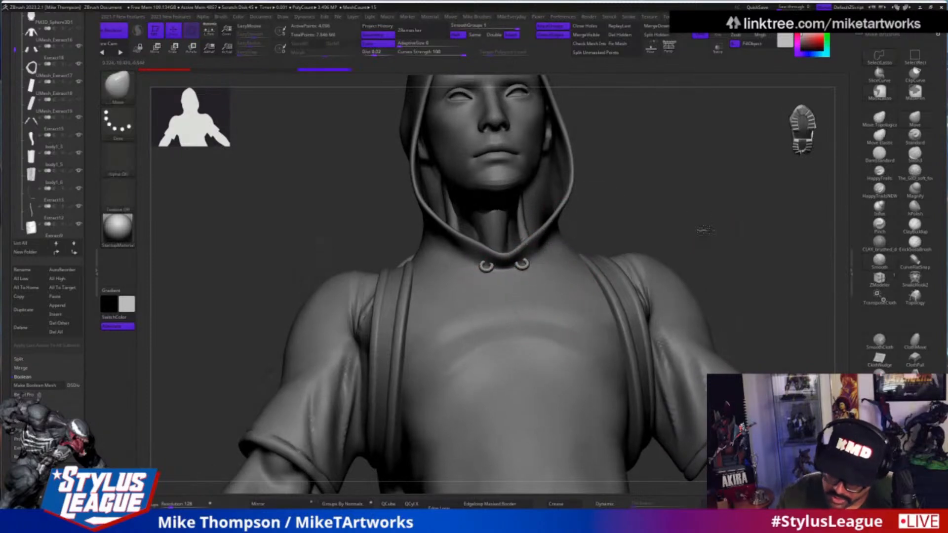
Adjust the drawstring eyelets against the hoodie neckline with the transform gizmo.
{"action": "mouse_move", "coordinate": [703, 229]}
{"action": "left_mouse_down", "text": "alt"}
{"action": "mouse_move", "coordinate": [725, 193]}
{"action": "mouse_move", "coordinate": [692, 212]}
{"action": "left_mouse_up", "text": "alt"}
{"action": "key", "text": "w"}
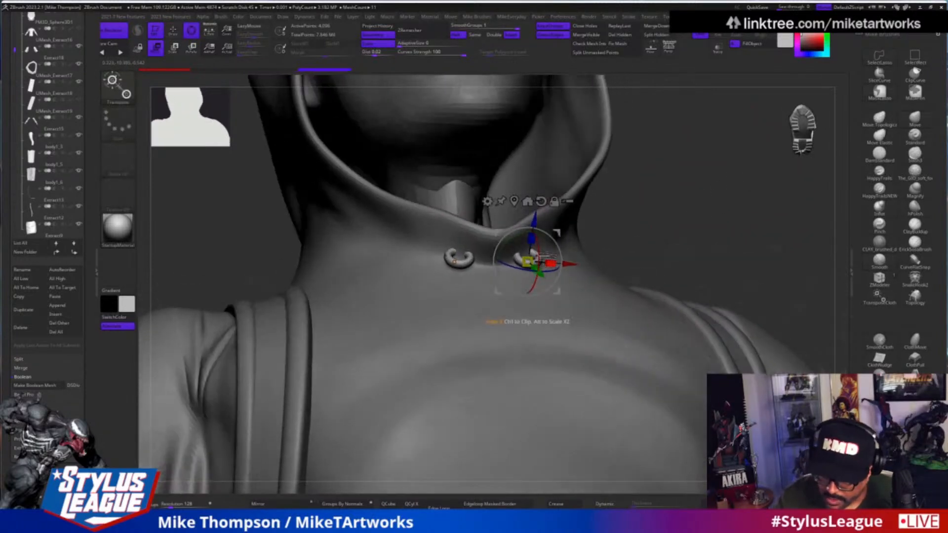
{"action": "left_click_drag", "start_coordinate": [526, 305], "coordinate": [528, 285]}
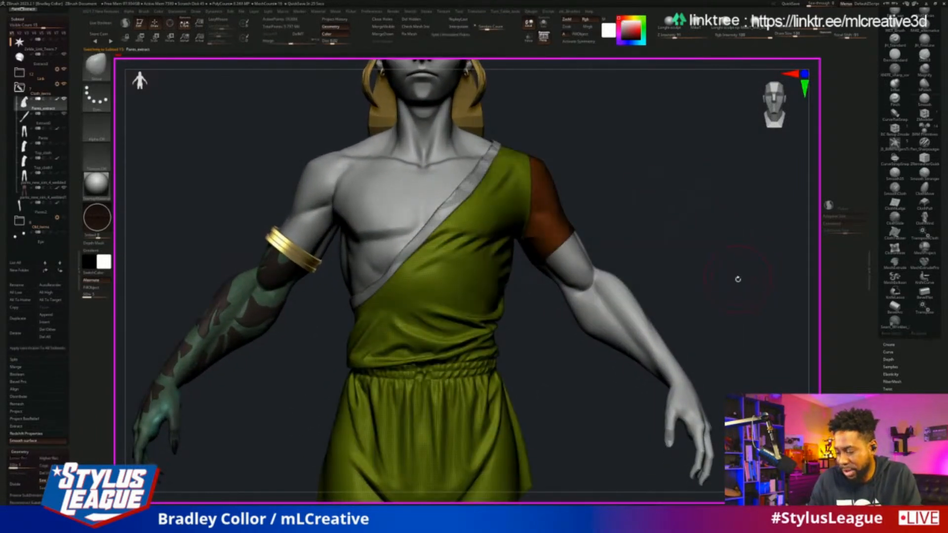
Mask a rounded patch on the chest of the one-shoulder top, just beneath the diagonal trim.
{"action": "key", "text": "space"}
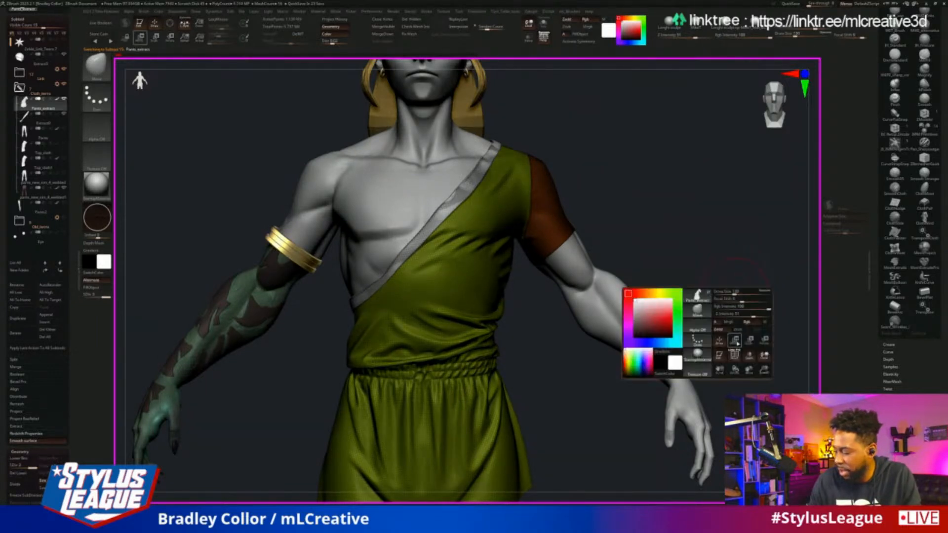
{"action": "left_click", "coordinate": [734, 341]}
{"action": "left_click_drag", "start_coordinate": [677, 220], "coordinate": [696, 234], "text": "alt"}
{"action": "left_click_drag", "start_coordinate": [576, 359], "coordinate": [600, 341]}
{"action": "key", "text": "space"}
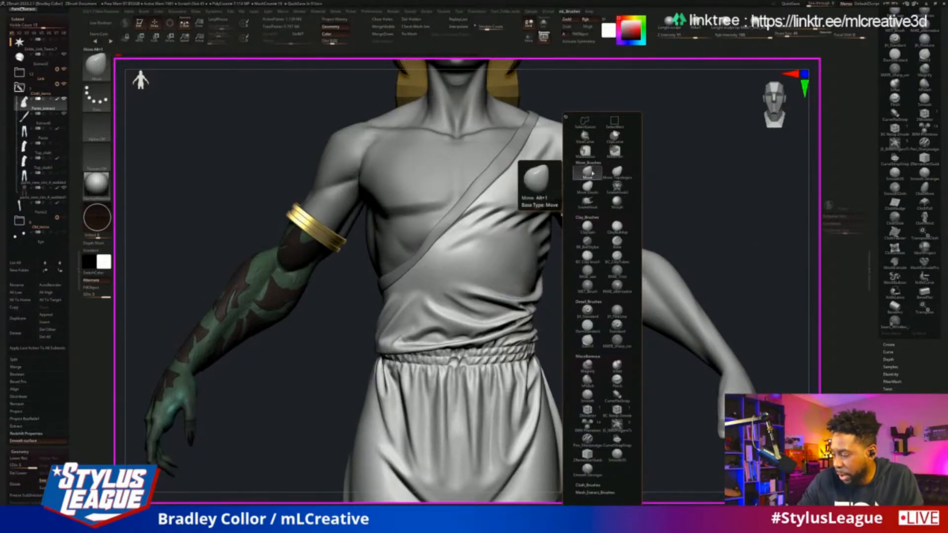
{"action": "left_click", "coordinate": [618, 152]}
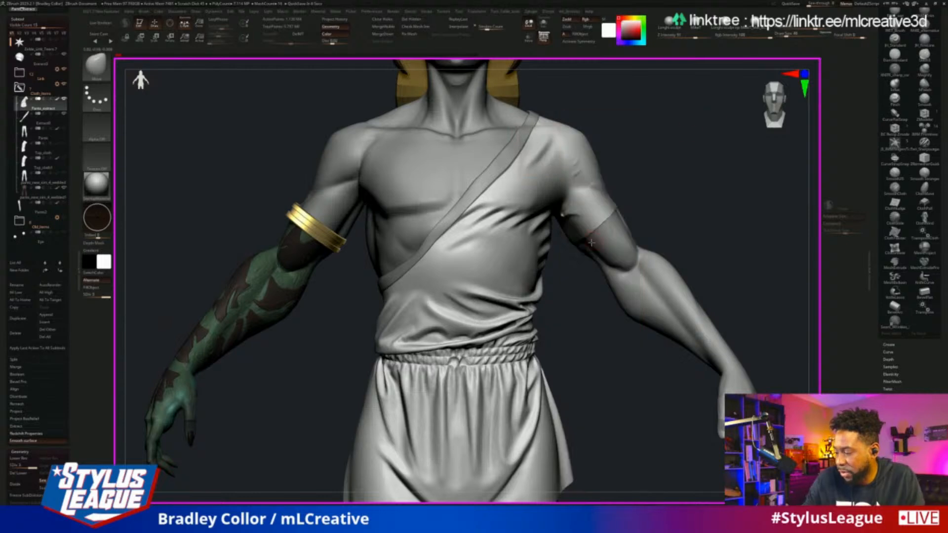
{"action": "mouse_move", "coordinate": [592, 362]}
{"action": "left_mouse_down"}
{"action": "mouse_move", "coordinate": [594, 352]}
{"action": "mouse_move", "coordinate": [593, 363]}
{"action": "mouse_move", "coordinate": [593, 349]}
{"action": "mouse_move", "coordinate": [503, 248]}
{"action": "left_mouse_up"}
{"action": "left_click_drag", "start_coordinate": [579, 332], "coordinate": [591, 363], "text": "alt"}
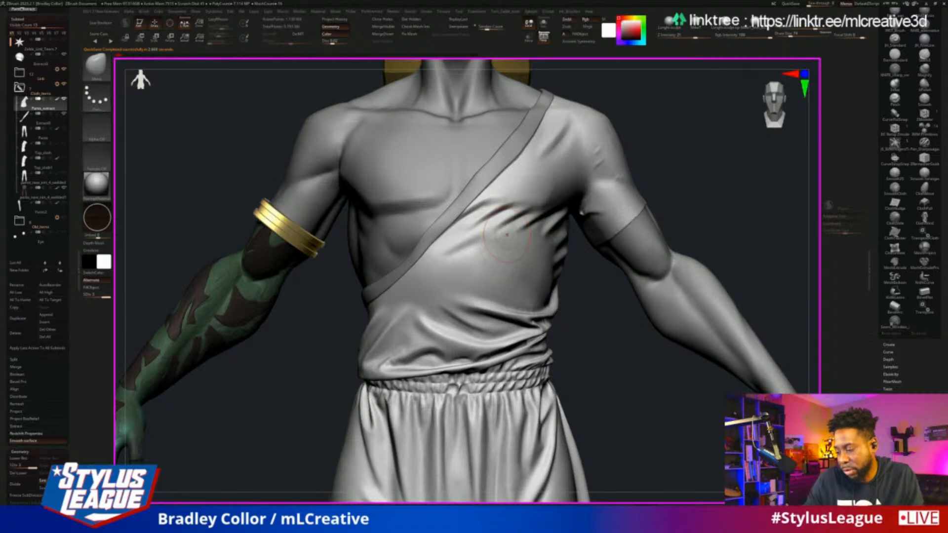
{"action": "left_click_drag", "start_coordinate": [501, 250], "coordinate": [518, 212], "text": "ctrl"}
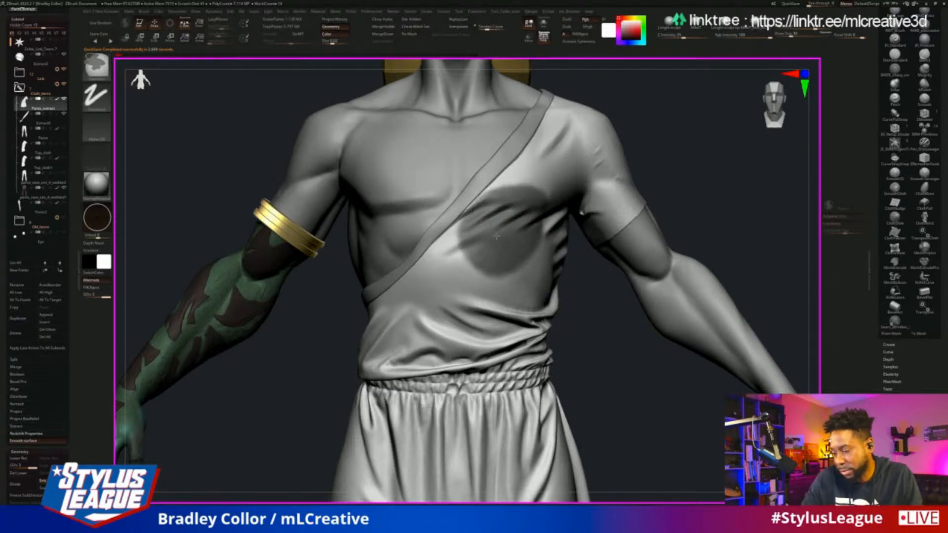
{"action": "left_click_drag", "start_coordinate": [731, 207], "coordinate": [653, 461]}
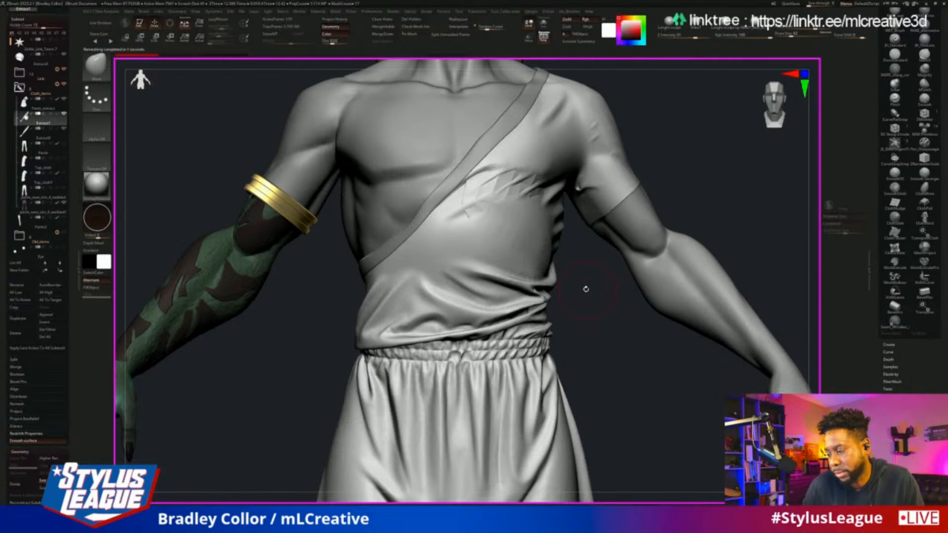
Isolate the extracted trim and chest patch, show their polyframe to examine the remeshed topology, and bring back the full figure.
{"action": "left_click_drag", "start_coordinate": [705, 210], "coordinate": [716, 290]}
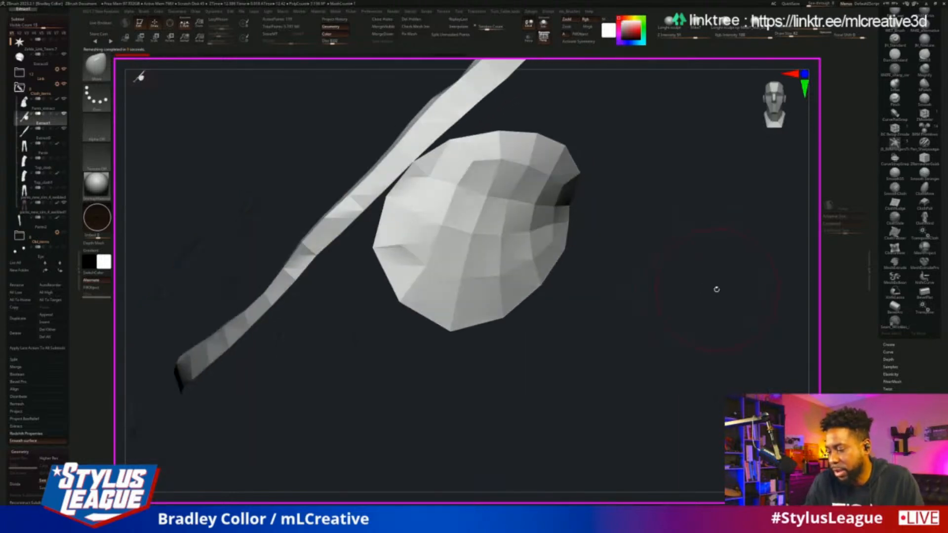
{"action": "right_click", "coordinate": [317, 243]}
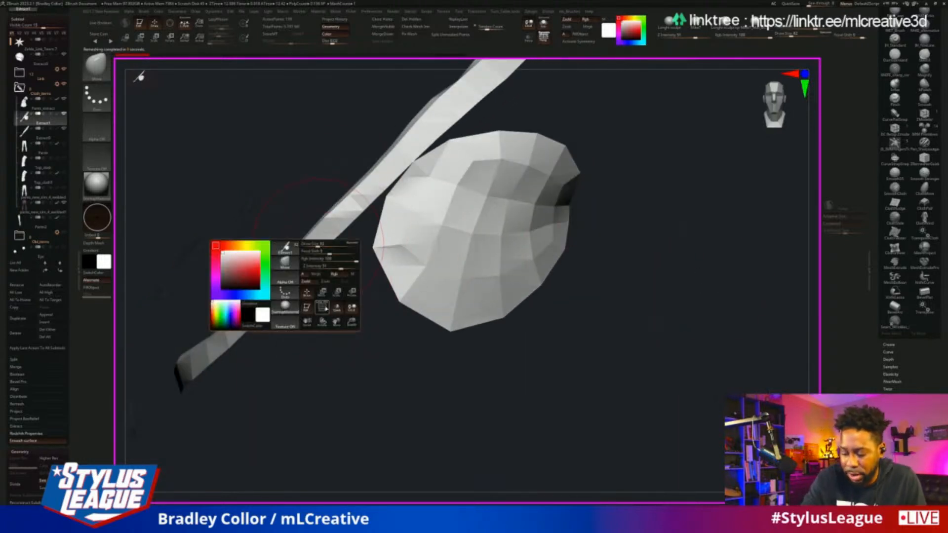
{"action": "key", "text": "shift+f"}
{"action": "left_click_drag", "start_coordinate": [596, 300], "coordinate": [494, 237], "text": "alt"}
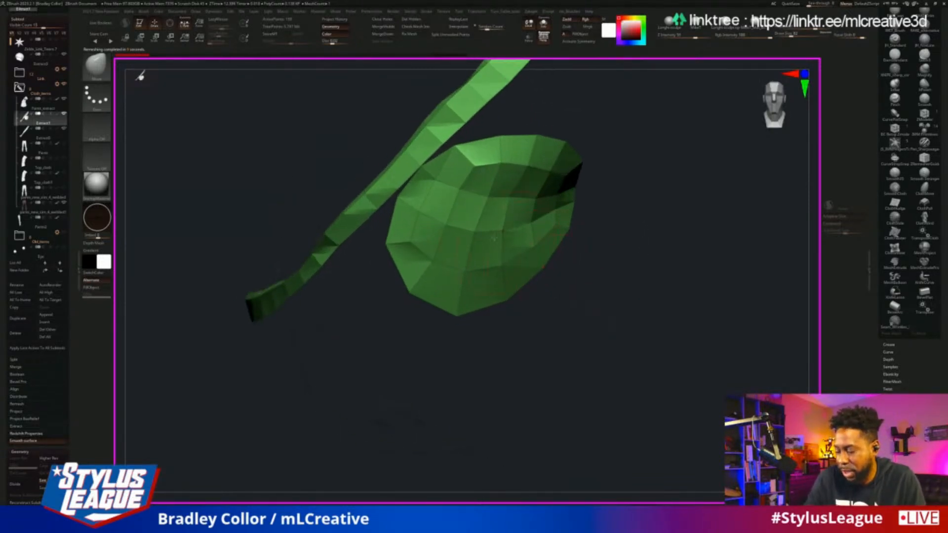
{"action": "left_click_drag", "start_coordinate": [570, 298], "coordinate": [563, 250], "text": "alt"}
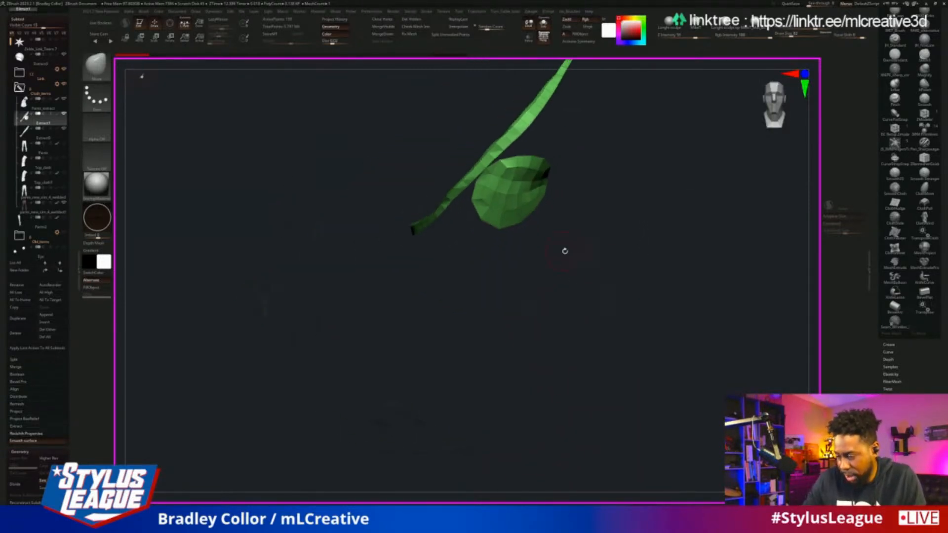
{"action": "left_click_drag", "start_coordinate": [682, 301], "coordinate": [718, 306]}
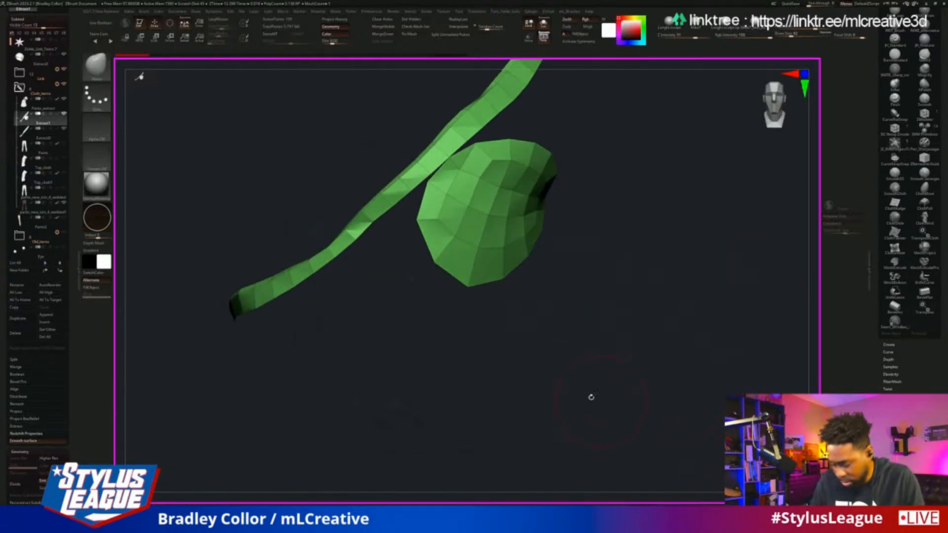
{"action": "mouse_move", "coordinate": [75, 339]}
{"action": "left_mouse_down"}
{"action": "mouse_move", "coordinate": [69, 256]}
{"action": "mouse_move", "coordinate": [71, 282]}
{"action": "left_mouse_up"}
{"action": "left_click_drag", "start_coordinate": [522, 328], "coordinate": [536, 300], "text": "alt"}
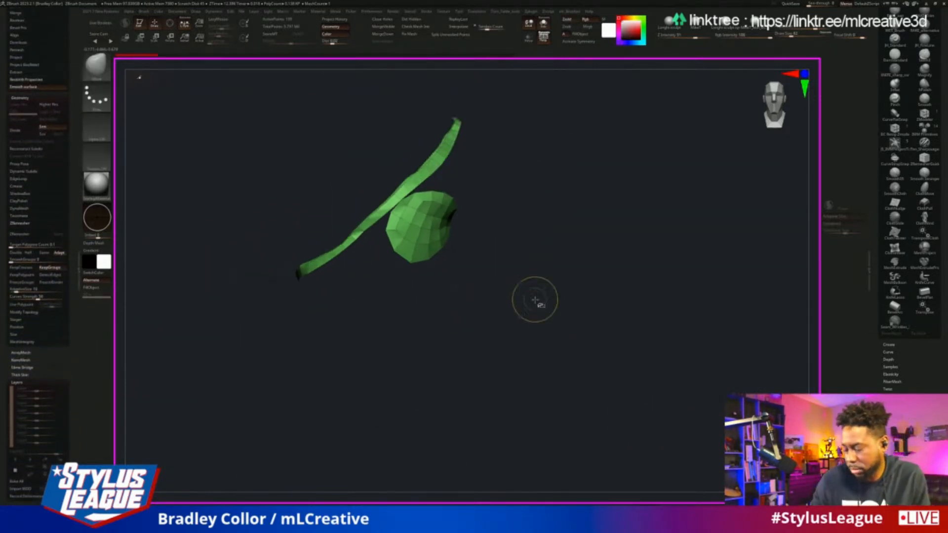
{"action": "key", "text": "alt+s"}
{"action": "left_click_drag", "start_coordinate": [650, 273], "coordinate": [693, 214], "text": "alt"}
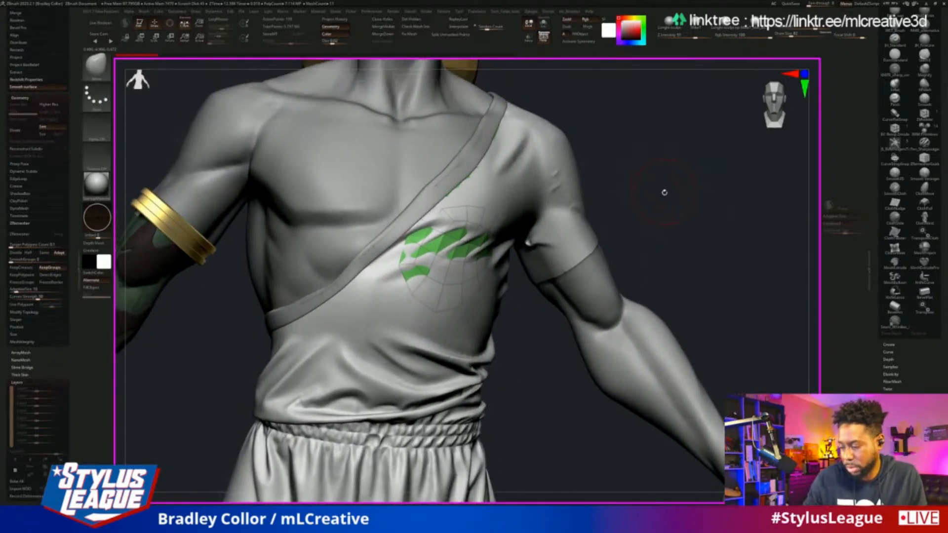
Try to extrude the extracted trim and chest patch outward from the top with ZModeler's Extrude polygon action.
{"action": "key", "text": "b"}
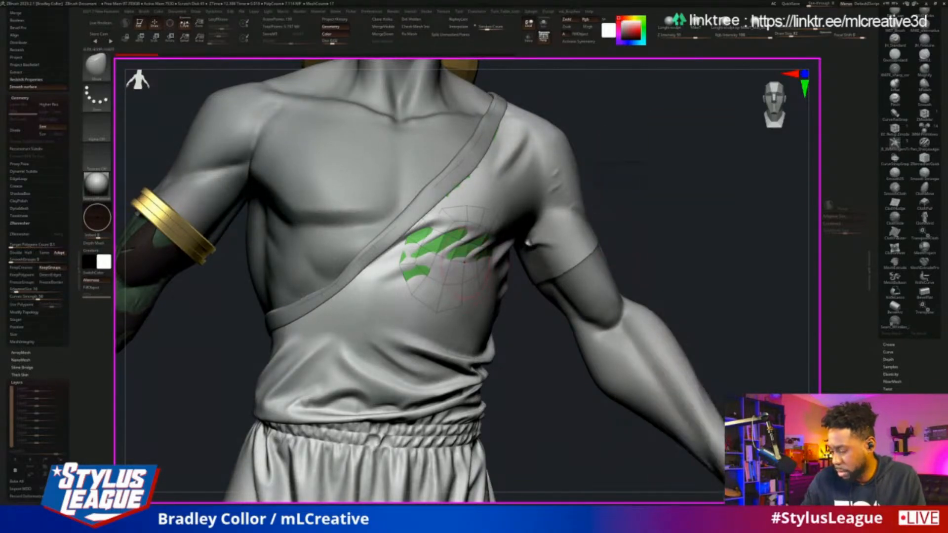
{"action": "key", "text": "b"}
{"action": "left_click", "coordinate": [453, 410]}
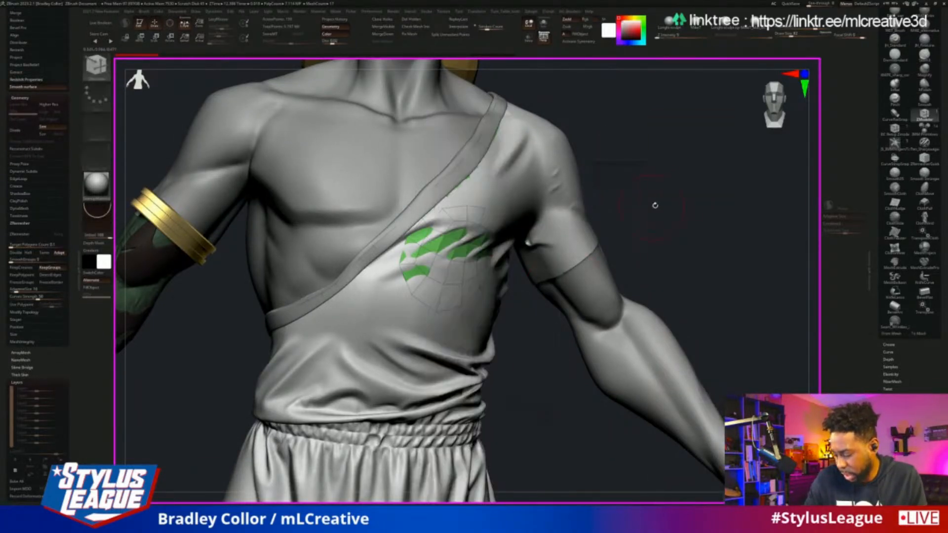
{"action": "left_click_drag", "start_coordinate": [679, 197], "coordinate": [547, 229]}
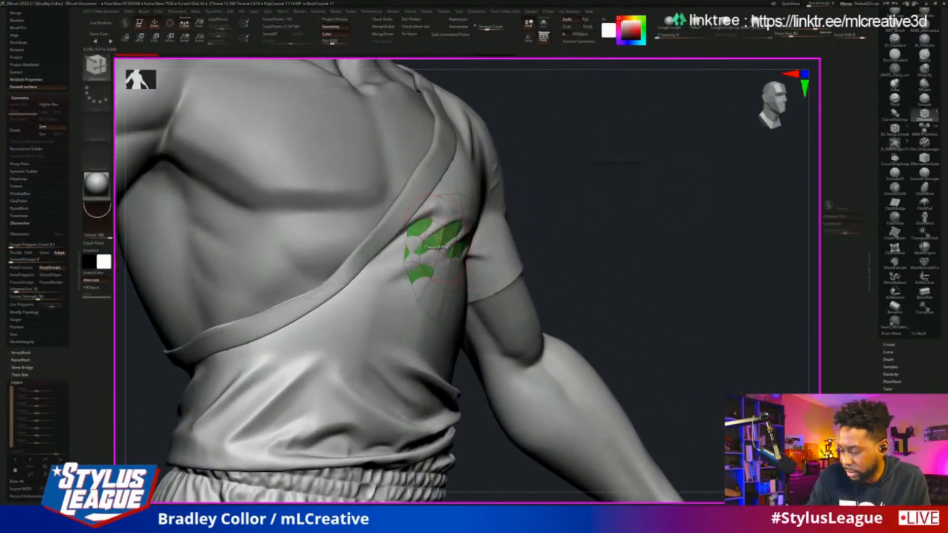
{"action": "key", "text": "space"}
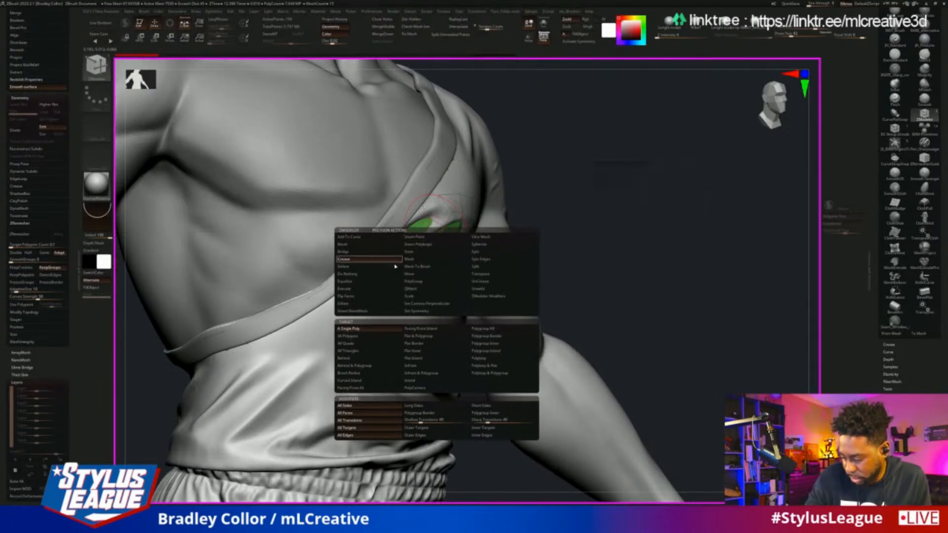
{"action": "left_click", "coordinate": [353, 282]}
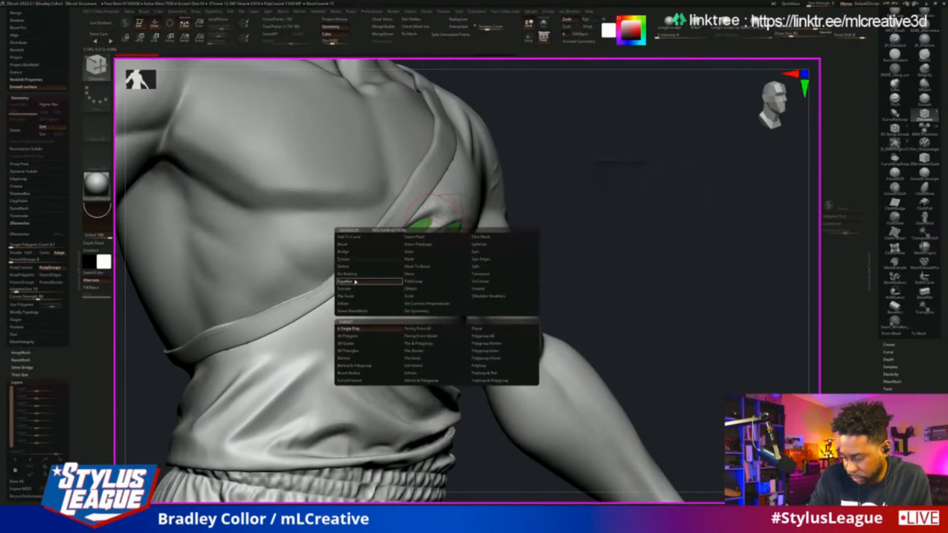
{"action": "left_click", "coordinate": [353, 289]}
{"action": "left_click_drag", "start_coordinate": [642, 193], "coordinate": [573, 207]}
{"action": "left_click_drag", "start_coordinate": [423, 245], "coordinate": [432, 235]}
{"action": "left_click_drag", "start_coordinate": [649, 193], "coordinate": [692, 207]}
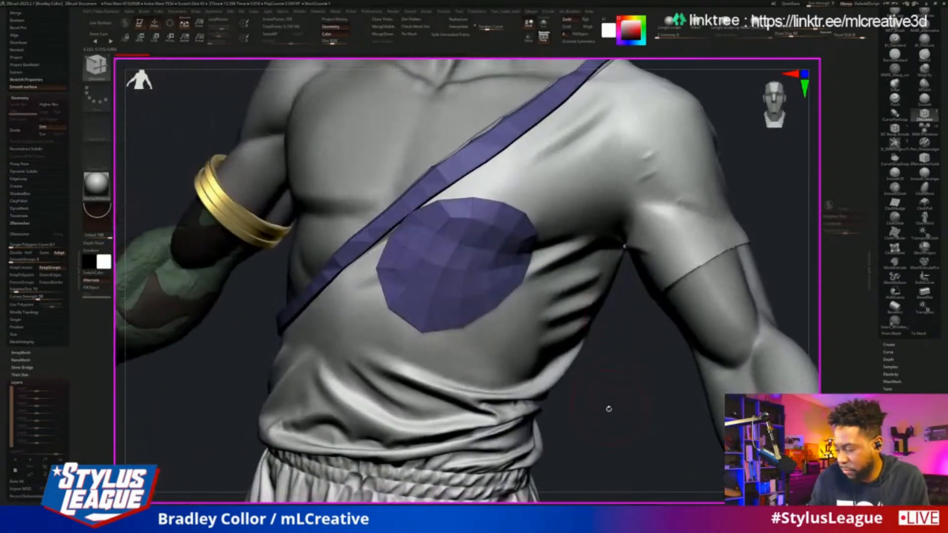
{"action": "left_click_drag", "start_coordinate": [607, 408], "coordinate": [600, 274], "text": "alt"}
{"action": "mouse_move", "coordinate": [743, 259]}
{"action": "left_mouse_down"}
{"action": "mouse_move", "coordinate": [691, 257]}
{"action": "mouse_move", "coordinate": [668, 195]}
{"action": "mouse_move", "coordinate": [704, 291]}
{"action": "mouse_move", "coordinate": [737, 261]}
{"action": "left_mouse_up"}
Delete the extracted trim and chest patch subtool from the figure.
{"action": "key", "text": "shift+f"}
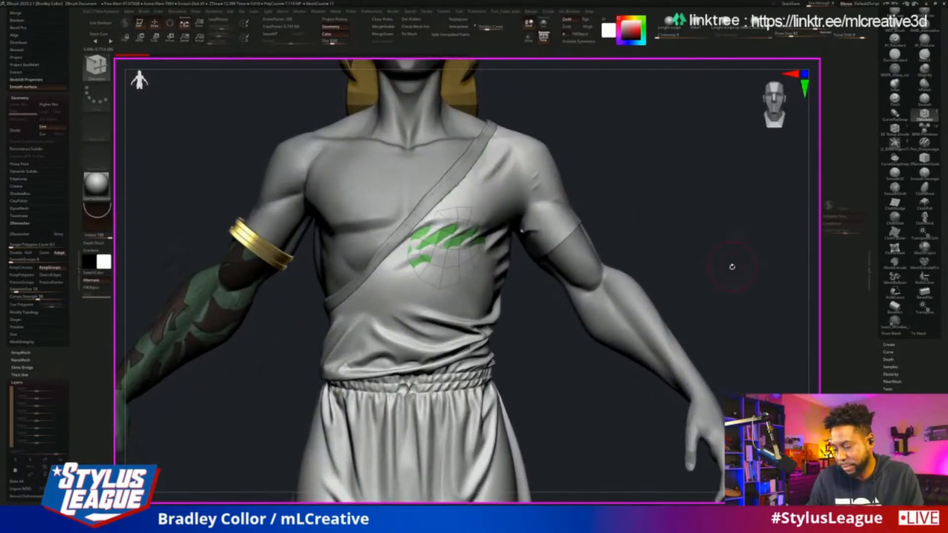
{"action": "left_click_drag", "start_coordinate": [73, 208], "coordinate": [73, 395]}
{"action": "left_click_drag", "start_coordinate": [73, 74], "coordinate": [73, 212]}
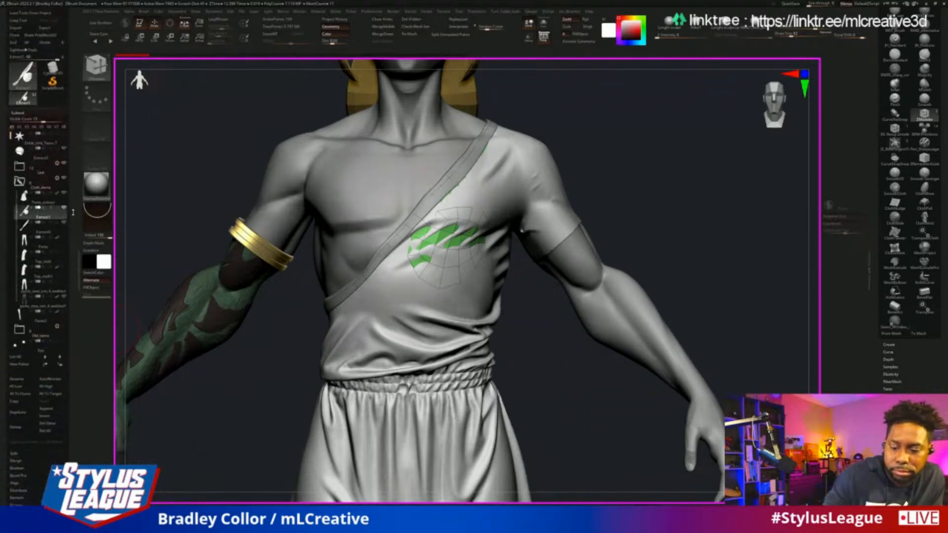
{"action": "left_click", "coordinate": [26, 430]}
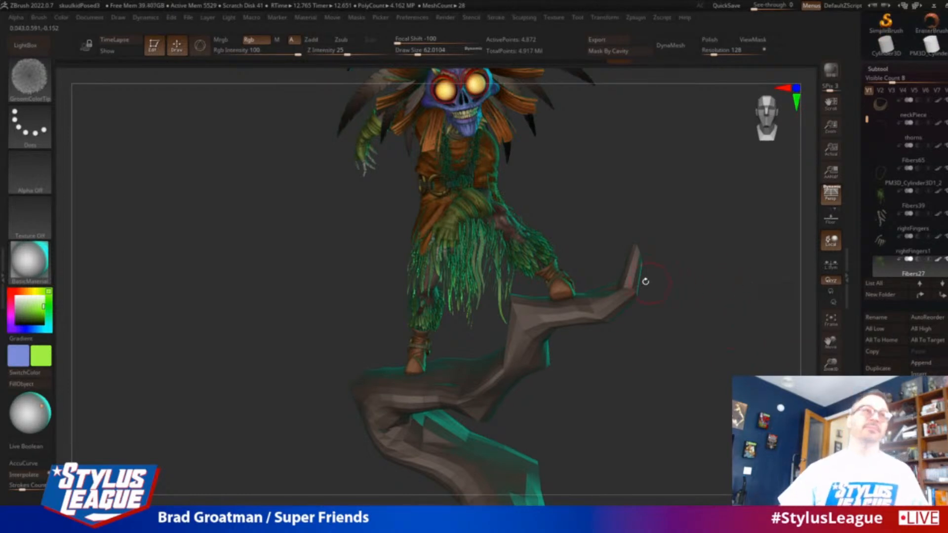
Inspect the twisted tree branch beneath the skull-faced figure with its polyframe turned on.
{"action": "mouse_move", "coordinate": [728, 331]}
{"action": "left_mouse_down"}
{"action": "mouse_move", "coordinate": [733, 316]}
{"action": "mouse_move", "coordinate": [740, 344]}
{"action": "mouse_move", "coordinate": [715, 318]}
{"action": "mouse_move", "coordinate": [705, 364]}
{"action": "mouse_move", "coordinate": [686, 366]}
{"action": "mouse_move", "coordinate": [695, 313]}
{"action": "left_mouse_up"}
{"action": "left_click_drag", "start_coordinate": [697, 364], "coordinate": [686, 364], "text": "alt"}
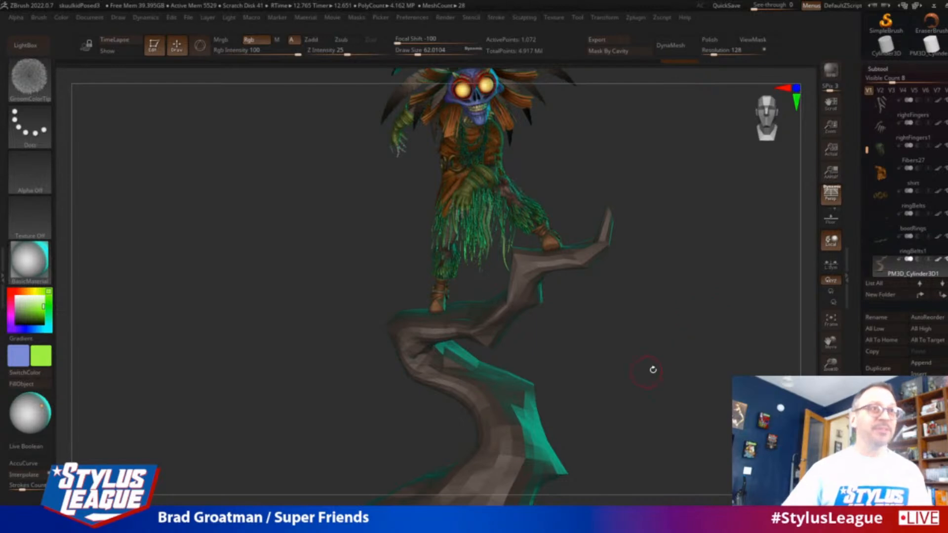
{"action": "left_click_drag", "start_coordinate": [653, 369], "coordinate": [645, 307]}
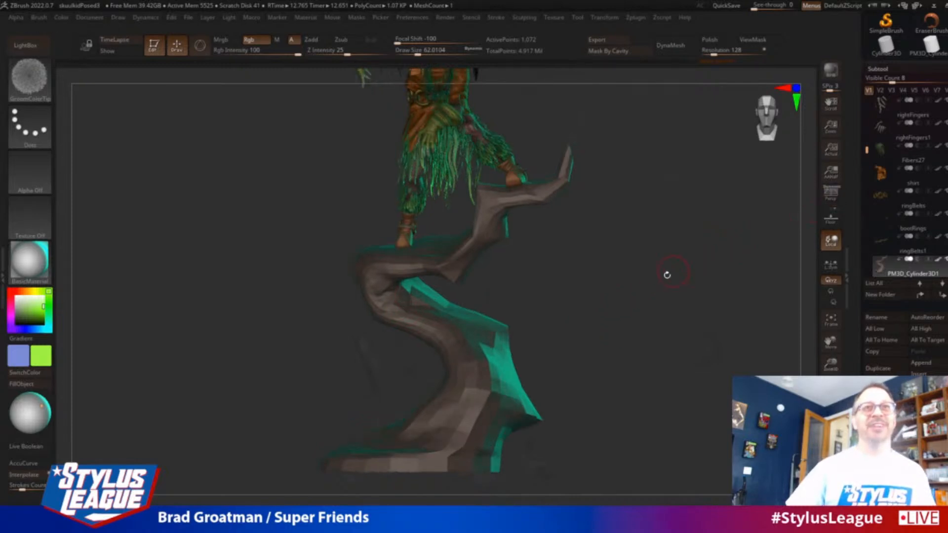
{"action": "left_click_drag", "start_coordinate": [667, 271], "coordinate": [686, 279]}
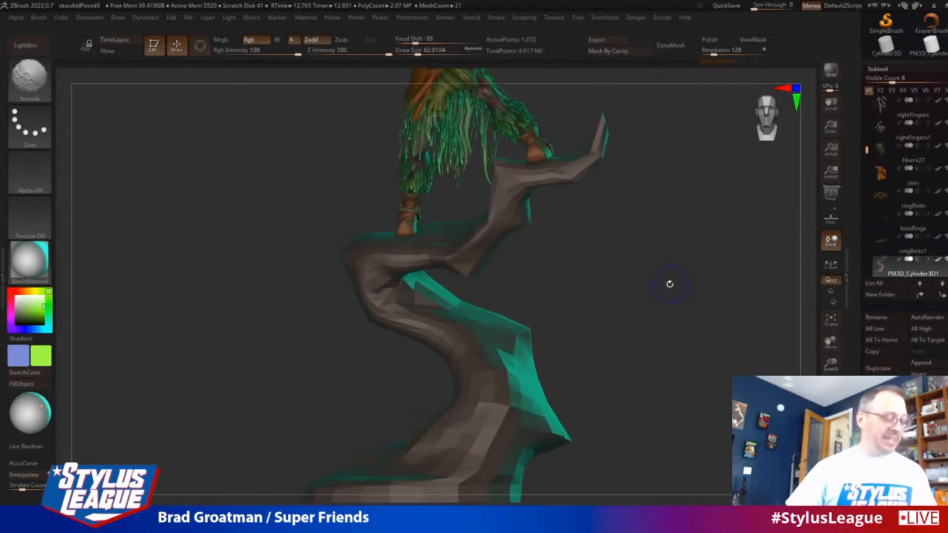
{"action": "key", "text": "shift+f"}
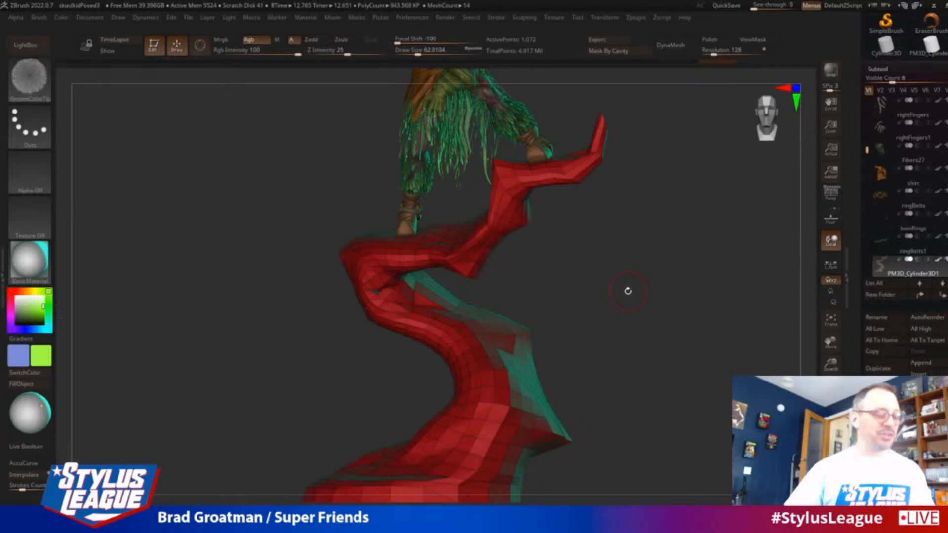
Isolate a band at the foot of the twisted tree branch and bring back the whole branch with its polyframe off.
{"action": "key", "text": "shift+f"}
{"action": "mouse_move", "coordinate": [686, 292]}
{"action": "left_mouse_down"}
{"action": "mouse_move", "coordinate": [683, 256]}
{"action": "mouse_move", "coordinate": [666, 298]}
{"action": "mouse_move", "coordinate": [667, 324]}
{"action": "mouse_move", "coordinate": [670, 292]}
{"action": "mouse_move", "coordinate": [681, 322]}
{"action": "mouse_move", "coordinate": [631, 385]}
{"action": "left_mouse_up"}
{"action": "key", "text": "shift+f"}
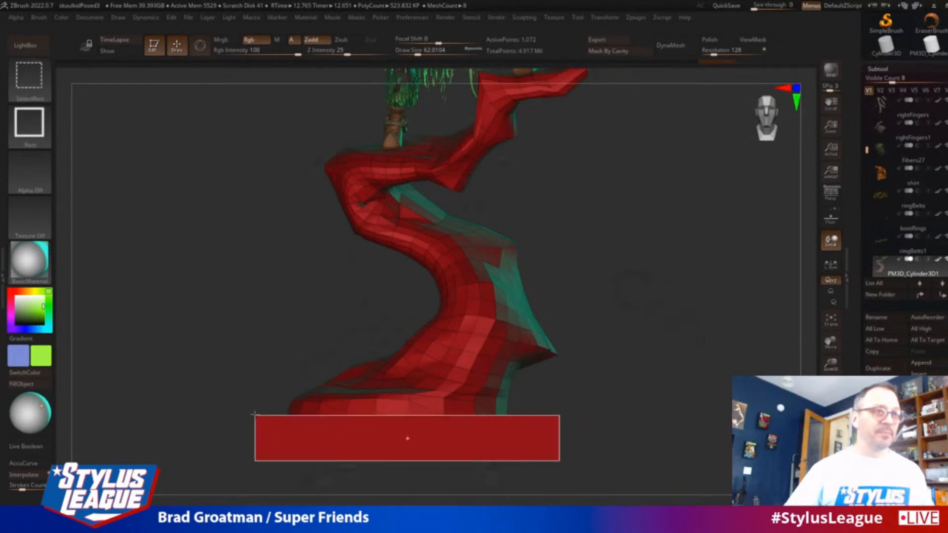
{"action": "left_click_drag", "start_coordinate": [254, 414], "coordinate": [254, 414], "text": "ctrl+shift"}
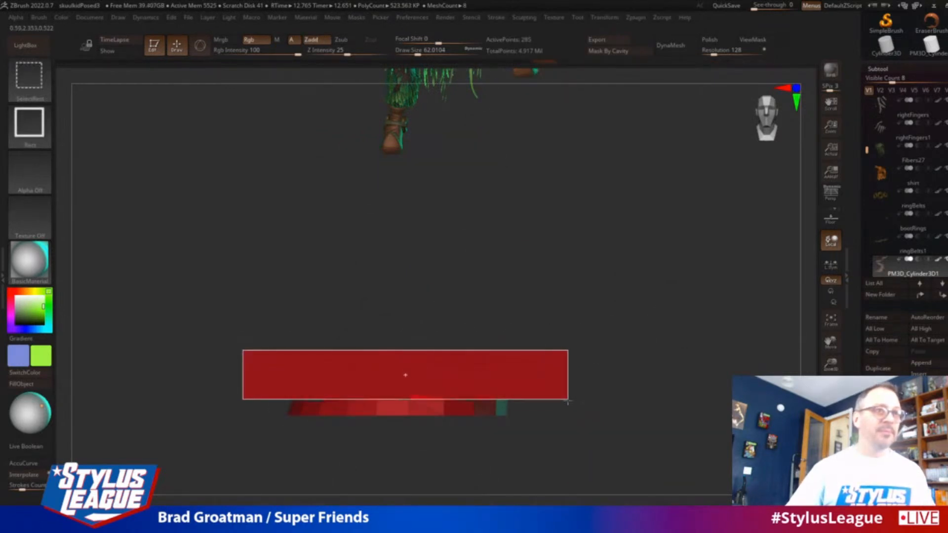
{"action": "left_click_drag", "start_coordinate": [568, 402], "coordinate": [614, 394], "text": "ctrl+alt+shift"}
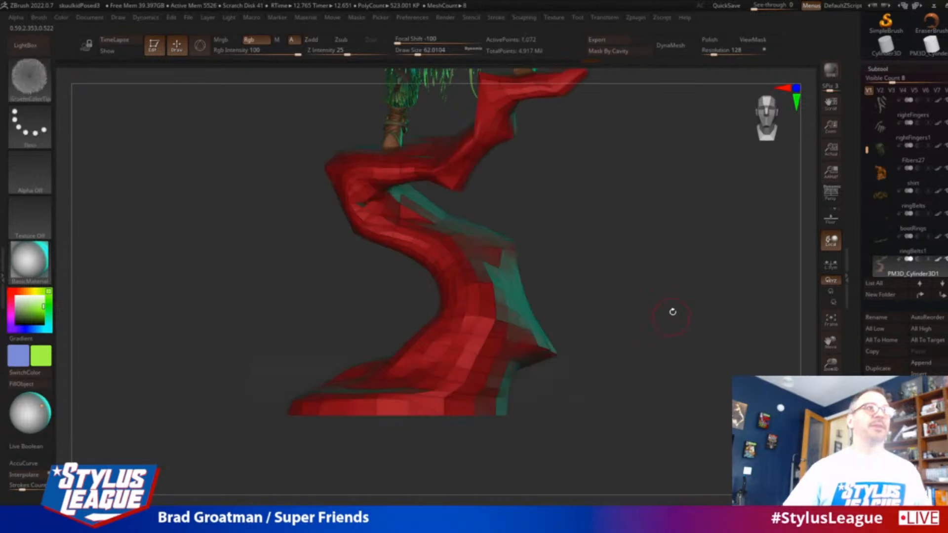
{"action": "left_click_drag", "start_coordinate": [673, 312], "coordinate": [687, 353]}
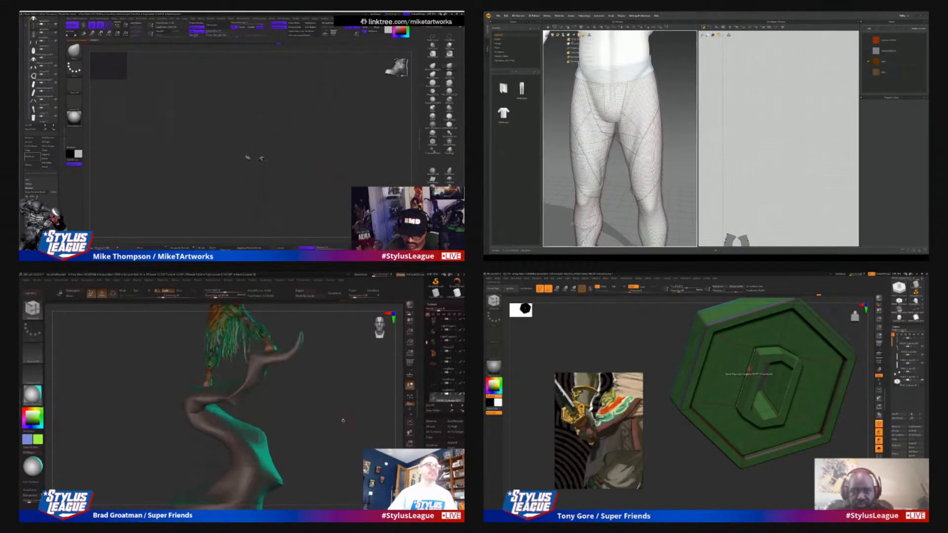
{"action": "scroll", "coordinate": [413, 298], "scroll_direction": "down", "scroll_amount": 5}
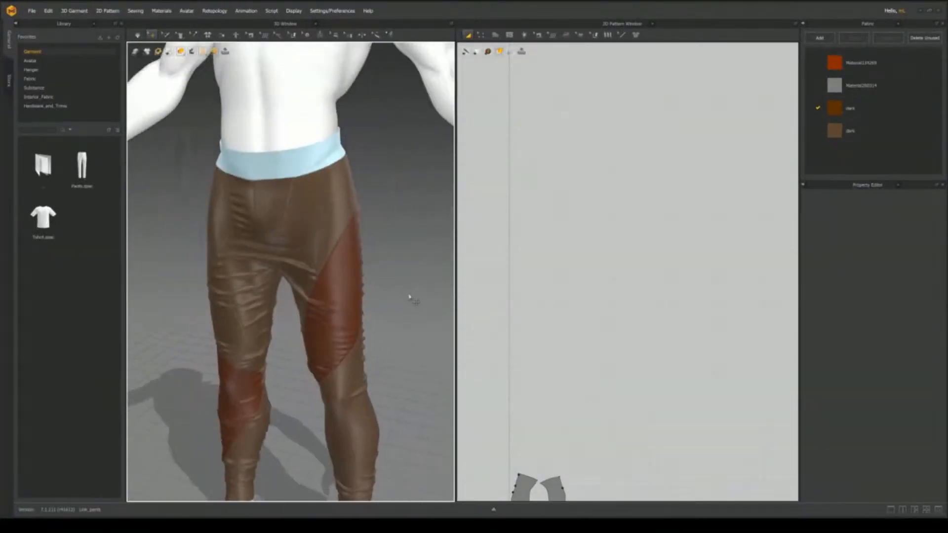
{"action": "right_click_drag", "start_coordinate": [377, 341], "coordinate": [382, 335]}
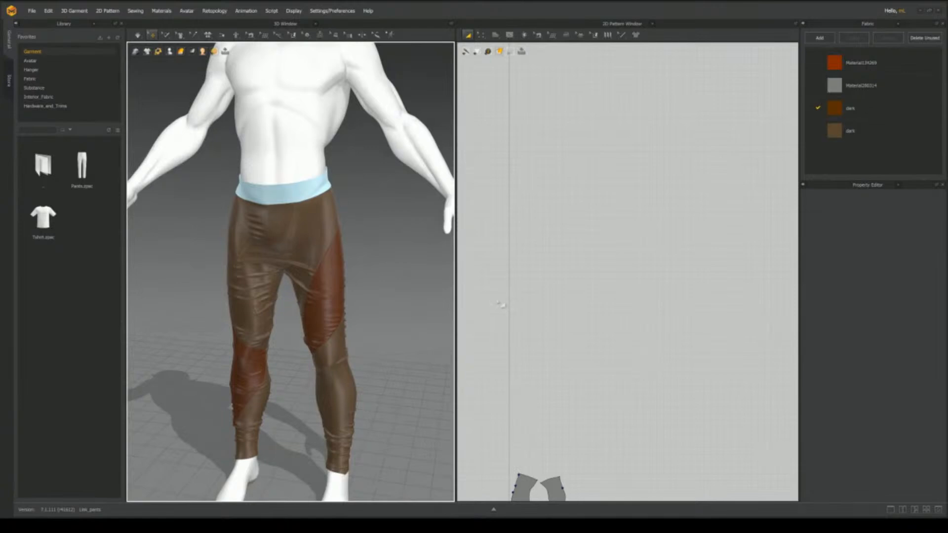
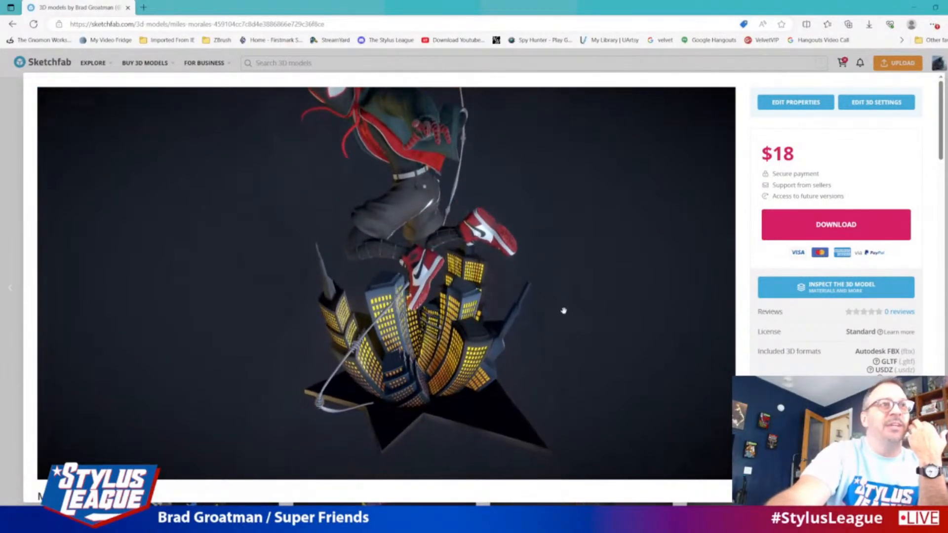
Examine the Miles Morales figure on its Sketchfab page from several angles, including the shoes, the building base and the model's description.
{"action": "scroll", "coordinate": [564, 311], "scroll_direction": "up", "scroll_amount": 4}
{"action": "left_click_drag", "start_coordinate": [563, 311], "coordinate": [562, 288]}
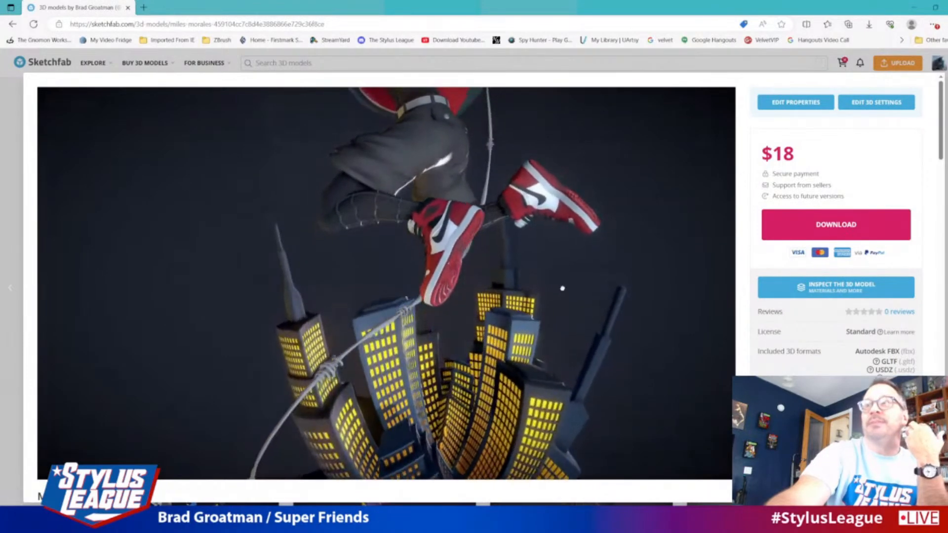
{"action": "scroll", "coordinate": [562, 288], "scroll_direction": "down", "scroll_amount": 8}
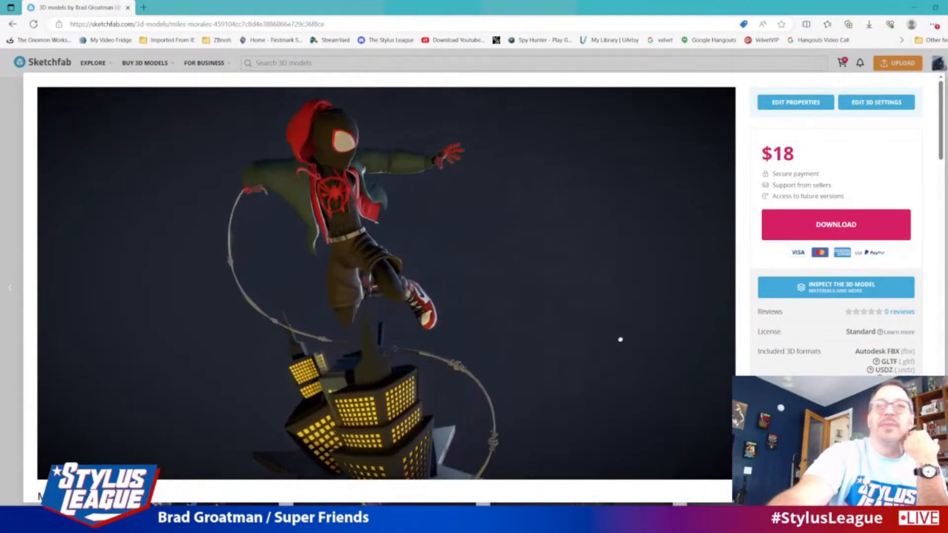
{"action": "mouse_move", "coordinate": [621, 340]}
{"action": "left_mouse_down"}
{"action": "mouse_move", "coordinate": [629, 334]}
{"action": "mouse_move", "coordinate": [577, 350]}
{"action": "left_mouse_up"}
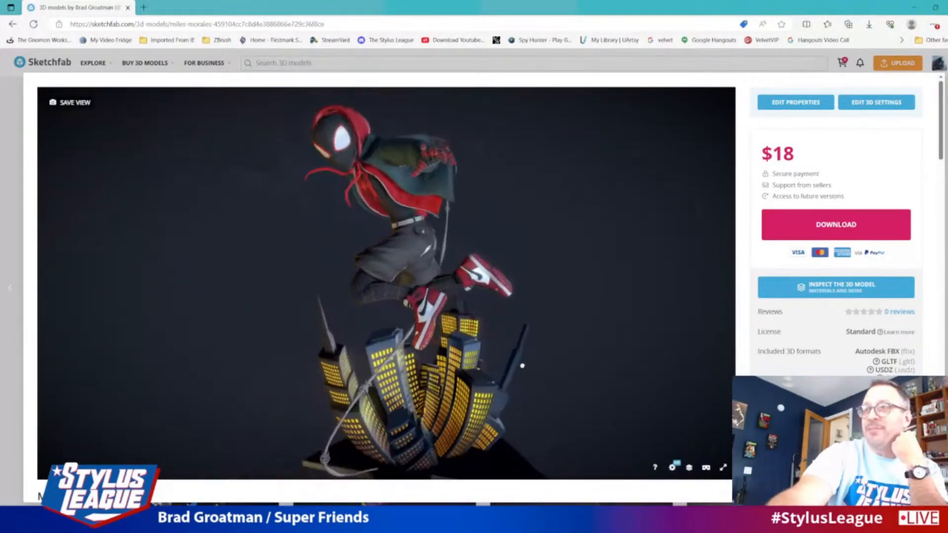
{"action": "left_click_drag", "start_coordinate": [522, 366], "coordinate": [509, 350]}
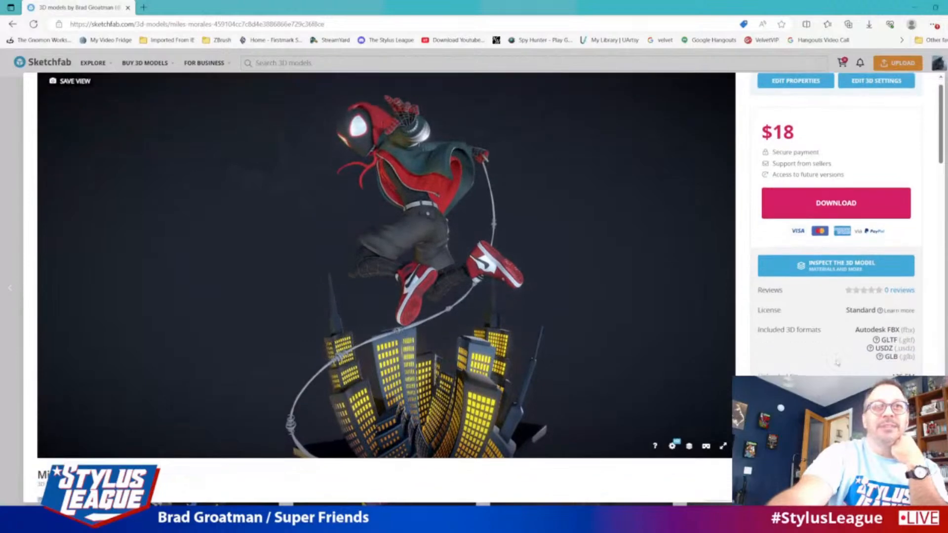
{"action": "scroll", "coordinate": [495, 437], "scroll_direction": "down", "scroll_amount": 4}
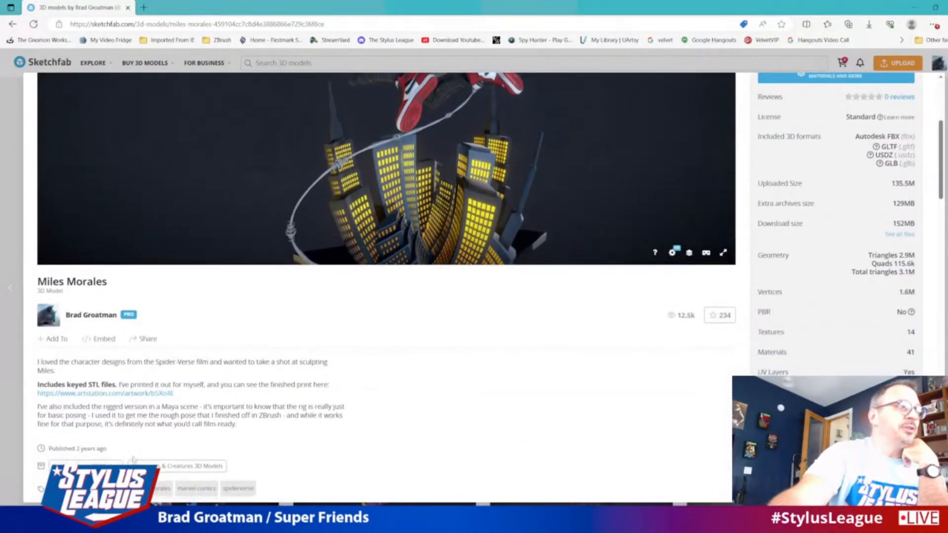
{"action": "scroll", "coordinate": [372, 420], "scroll_direction": "up", "scroll_amount": 4}
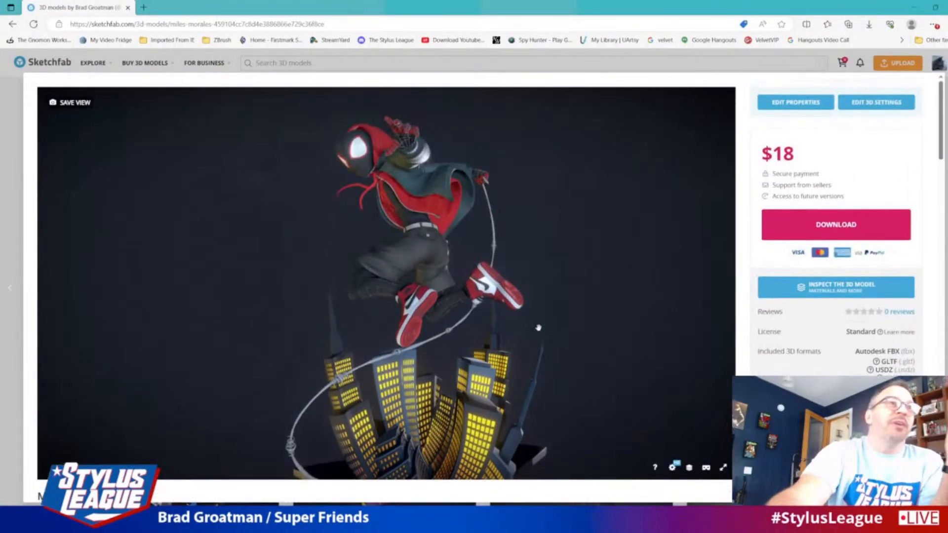
{"action": "mouse_move", "coordinate": [538, 327]}
{"action": "left_mouse_down"}
{"action": "mouse_move", "coordinate": [596, 314]}
{"action": "mouse_move", "coordinate": [568, 321]}
{"action": "left_mouse_up"}
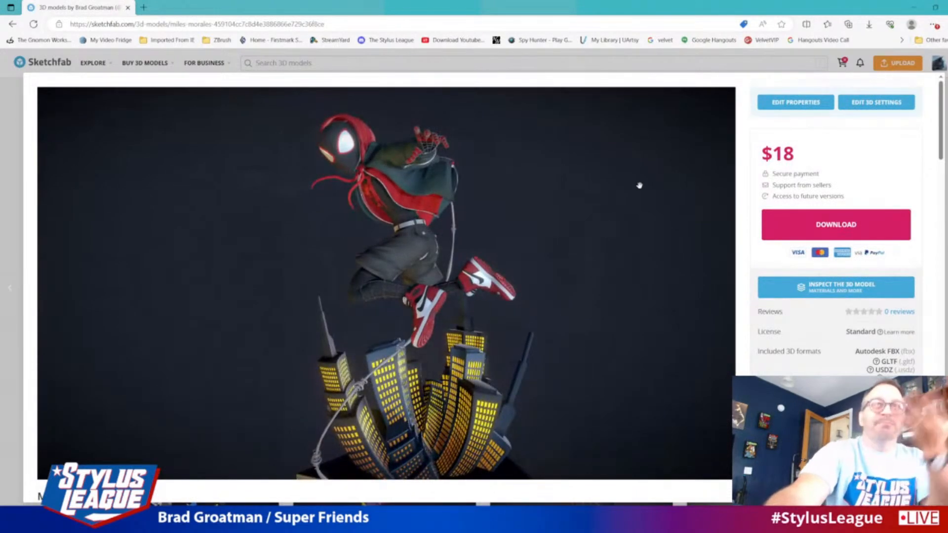
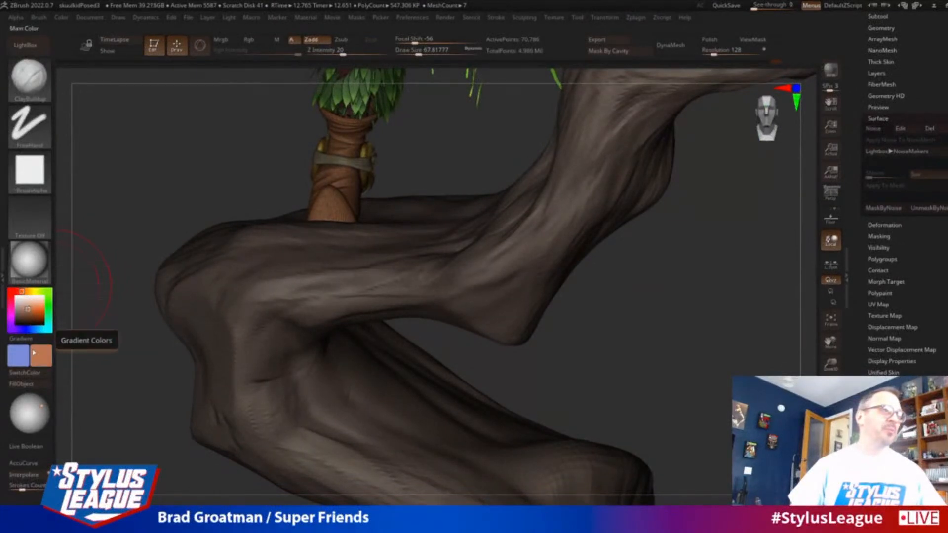
Fill the tree branch with a dark brown and turn on its wood-grain surface noise.
{"action": "left_click", "coordinate": [22, 384]}
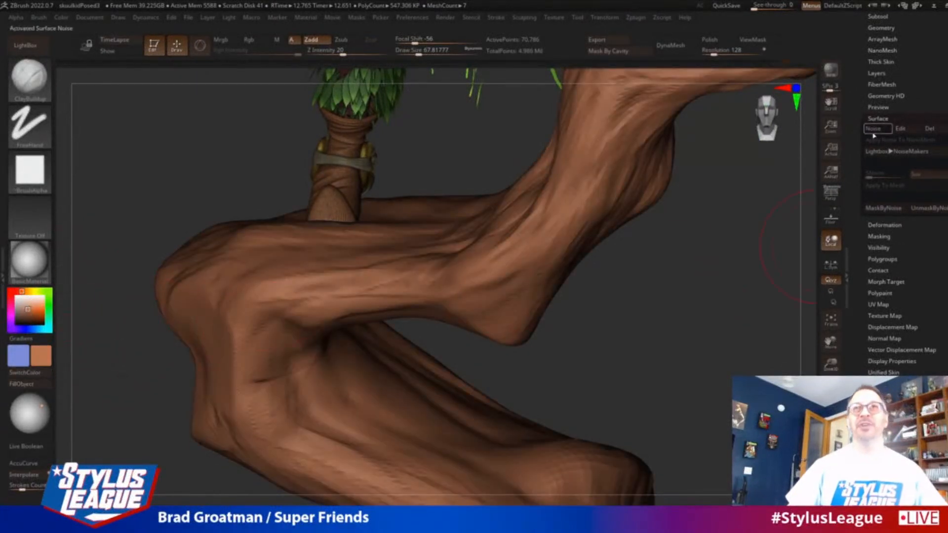
{"action": "left_click", "coordinate": [875, 129]}
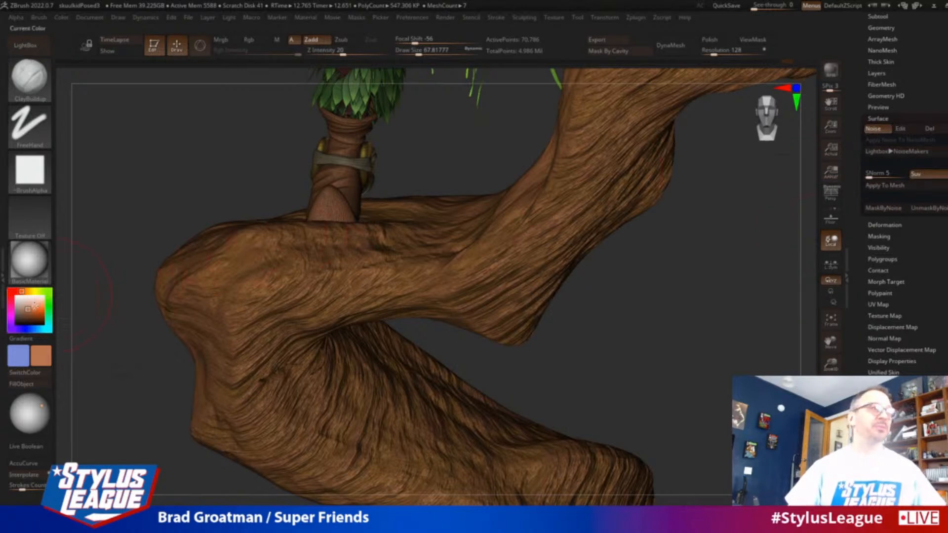
{"action": "left_click", "coordinate": [33, 383]}
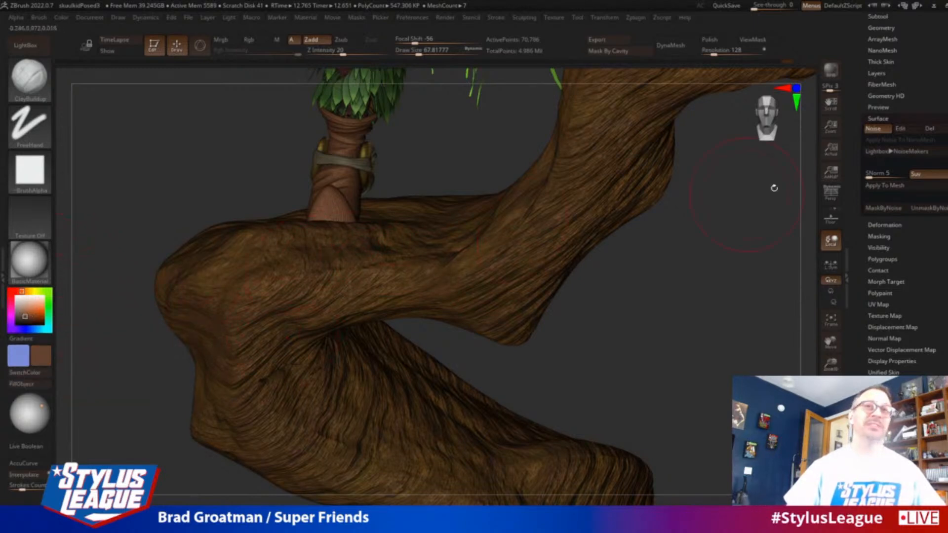
Try a different X angle for the branch's bark noise in NoiseMaker.
{"action": "left_click", "coordinate": [900, 130]}
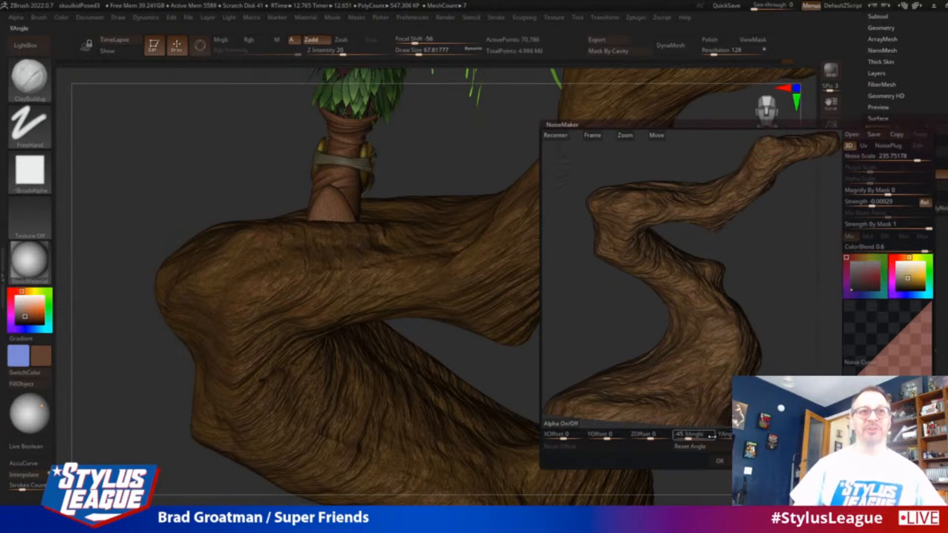
{"action": "left_click_drag", "start_coordinate": [688, 438], "coordinate": [690, 439]}
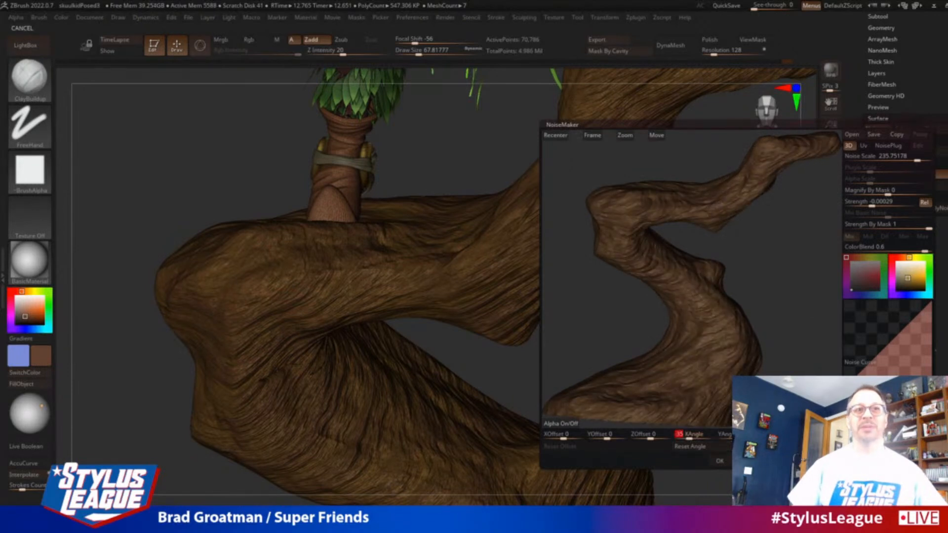
{"action": "left_click", "coordinate": [719, 461]}
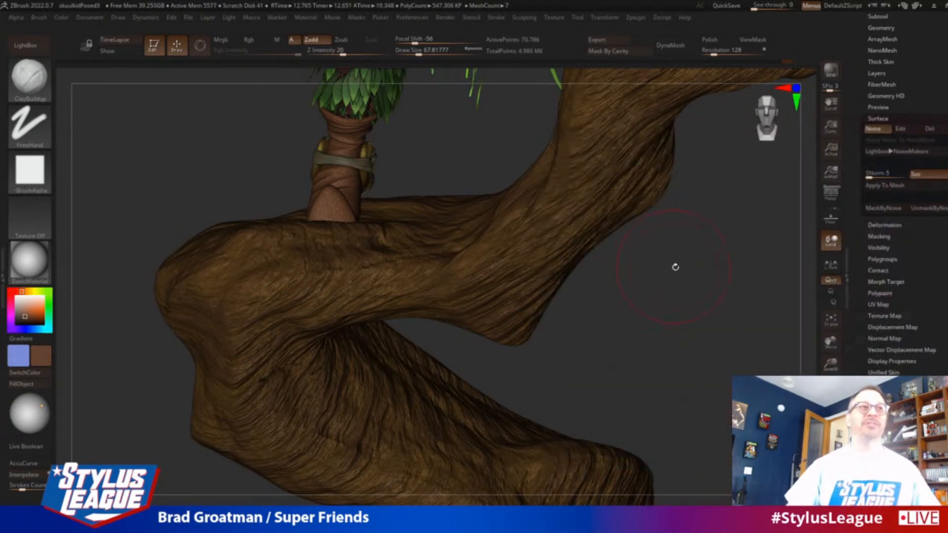
{"action": "left_click_drag", "start_coordinate": [676, 267], "coordinate": [657, 273]}
{"action": "left_click", "coordinate": [901, 129]}
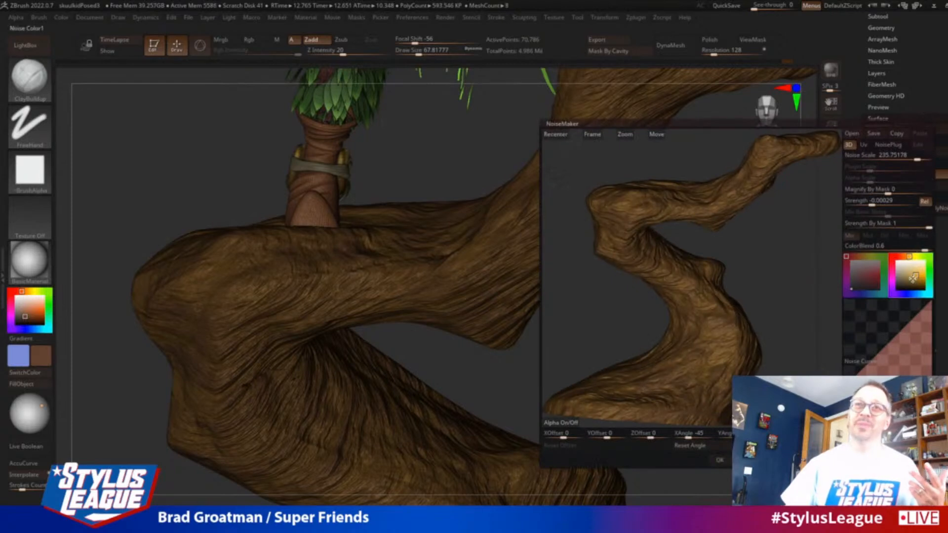
{"action": "left_click", "coordinate": [720, 461]}
Set the branch's noise scale to 296.58331 in NoiseMaker, apply it and reopen the noise settings.
{"action": "left_click_drag", "start_coordinate": [637, 239], "coordinate": [845, 173]}
{"action": "left_click", "coordinate": [901, 128]}
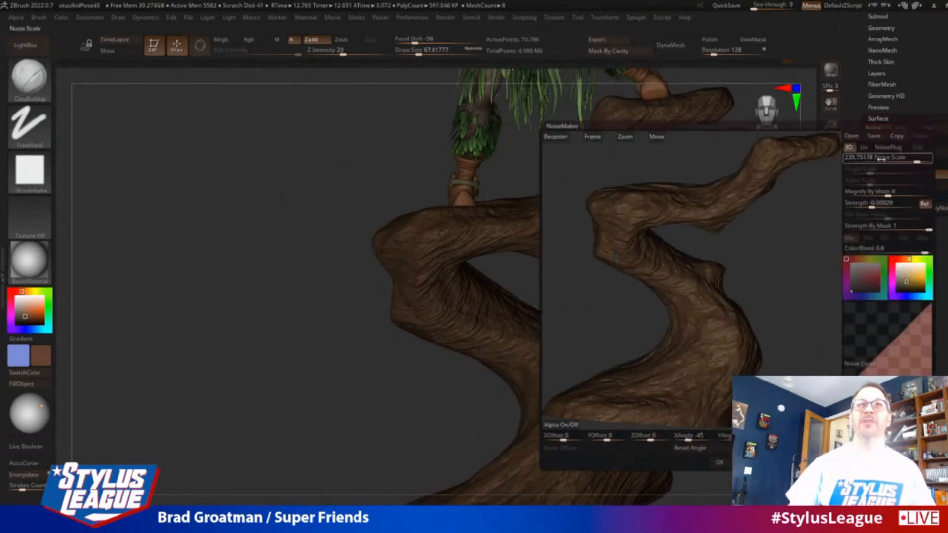
{"action": "left_click_drag", "start_coordinate": [917, 160], "coordinate": [929, 172]}
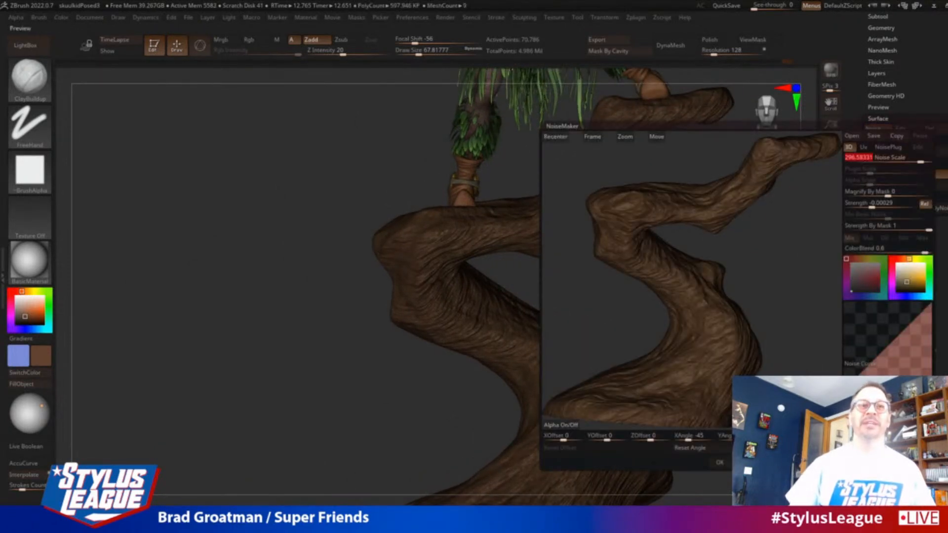
{"action": "left_click", "coordinate": [720, 463]}
{"action": "mouse_move", "coordinate": [747, 299]}
{"action": "left_mouse_down"}
{"action": "mouse_move", "coordinate": [736, 303]}
{"action": "mouse_move", "coordinate": [744, 299]}
{"action": "left_mouse_up"}
{"action": "left_click", "coordinate": [900, 128]}
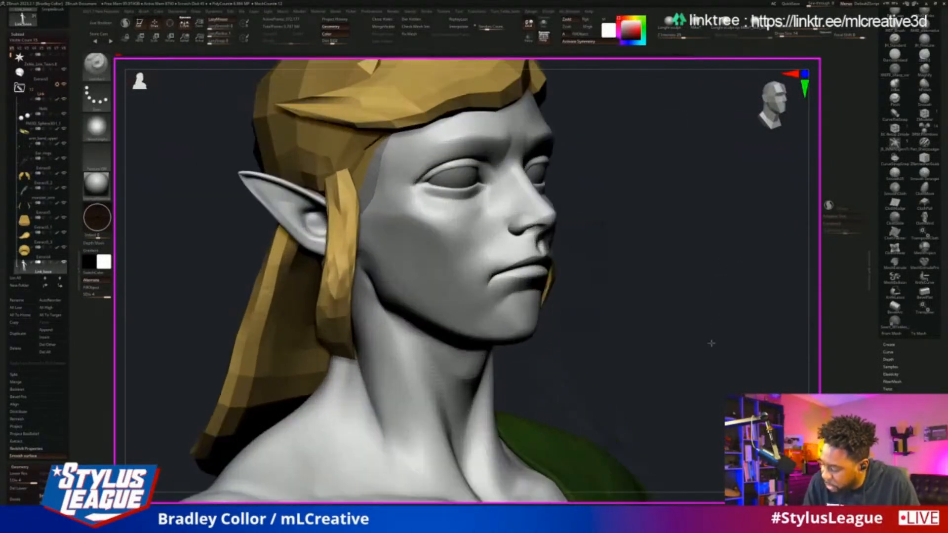
Switch to the DamStandard brush on Link's face and undo the crease sculpted below the corner of the mouth.
{"action": "key", "text": "b"}
{"action": "mouse_move", "coordinate": [731, 265]}
{"action": "left_mouse_down"}
{"action": "mouse_move", "coordinate": [722, 265]}
{"action": "mouse_move", "coordinate": [723, 287]}
{"action": "left_mouse_up"}
{"action": "key", "text": "b"}
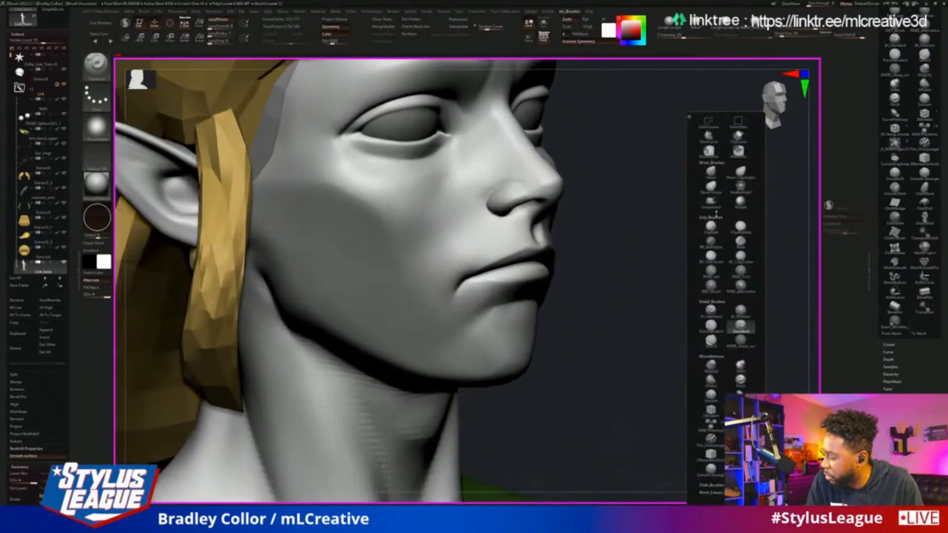
{"action": "left_click", "coordinate": [709, 327]}
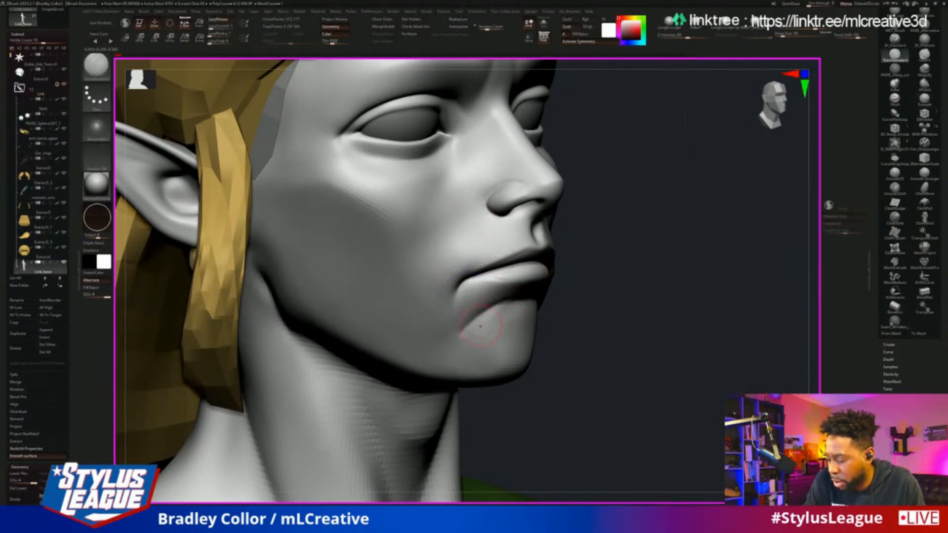
{"action": "key", "text": "ctrl+z"}
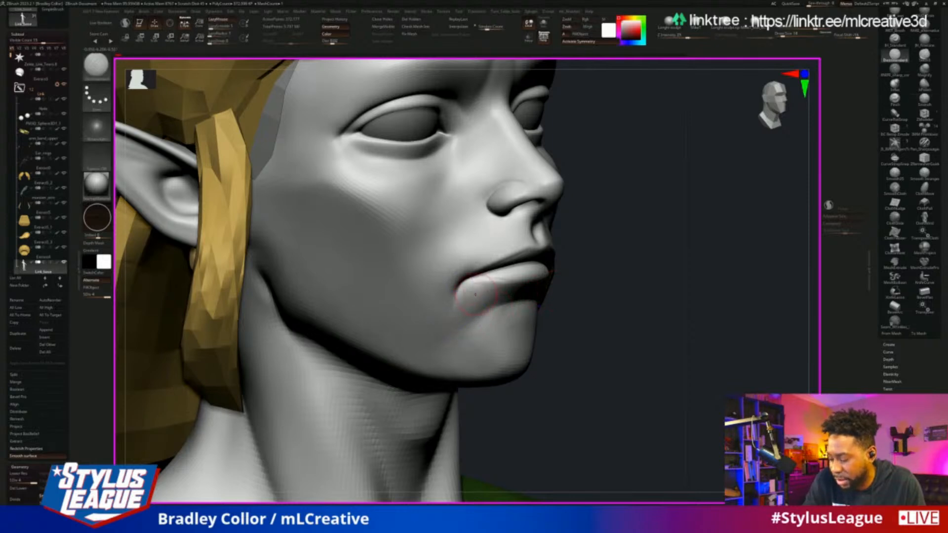
Refine and smooth the folds beneath the eyes and the brow area of Link's face.
{"action": "mouse_move", "coordinate": [670, 323]}
{"action": "left_mouse_down"}
{"action": "mouse_move", "coordinate": [658, 245]}
{"action": "mouse_move", "coordinate": [684, 239]}
{"action": "mouse_move", "coordinate": [725, 255]}
{"action": "mouse_move", "coordinate": [684, 276]}
{"action": "mouse_move", "coordinate": [695, 267]}
{"action": "mouse_move", "coordinate": [555, 286]}
{"action": "mouse_move", "coordinate": [370, 479]}
{"action": "mouse_move", "coordinate": [668, 208]}
{"action": "left_mouse_up"}
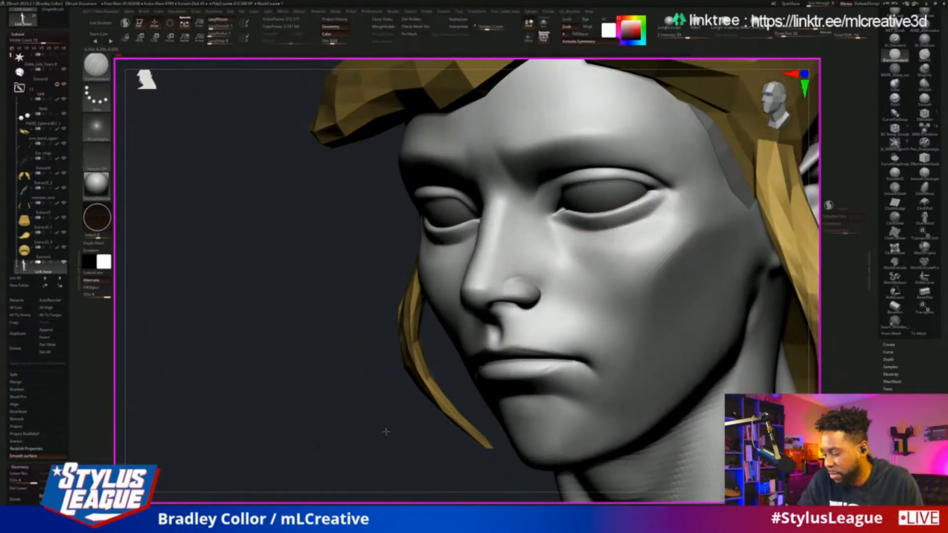
{"action": "left_click_drag", "start_coordinate": [387, 431], "coordinate": [454, 240], "text": "shift"}
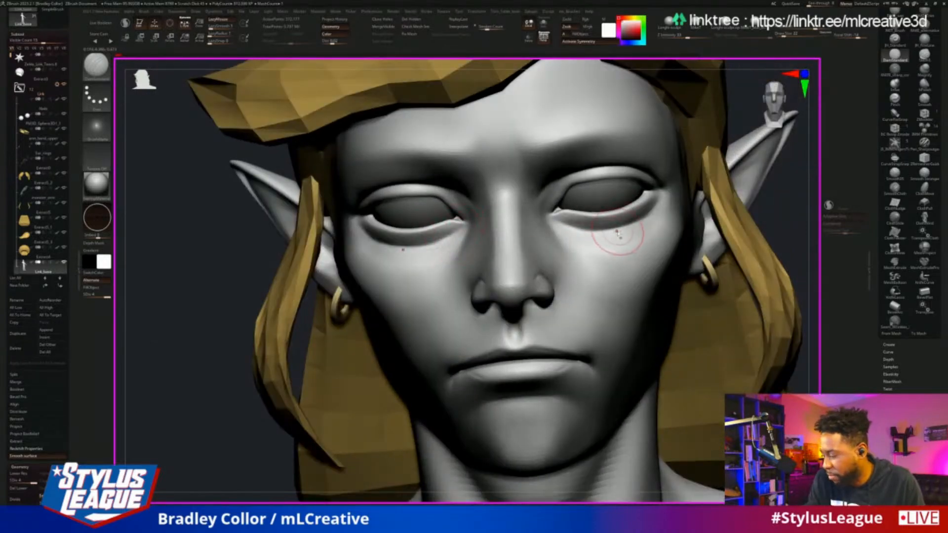
{"action": "left_click_drag", "start_coordinate": [690, 243], "coordinate": [599, 232]}
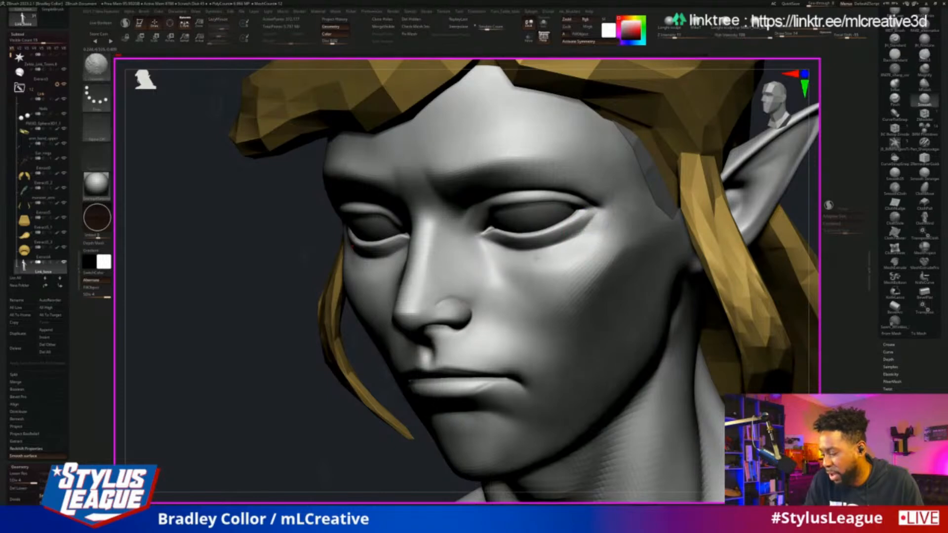
{"action": "left_click_drag", "start_coordinate": [571, 247], "coordinate": [502, 245]}
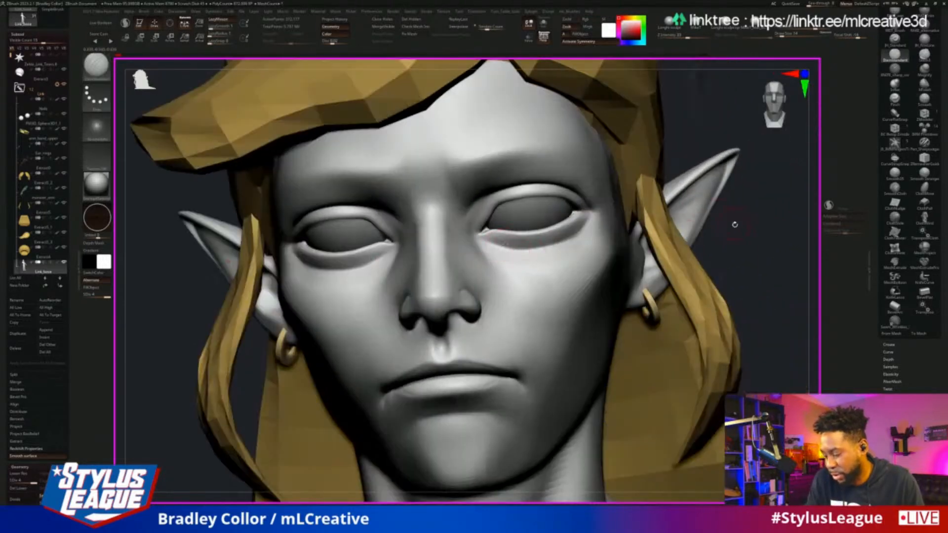
{"action": "left_click_drag", "start_coordinate": [735, 224], "coordinate": [514, 245]}
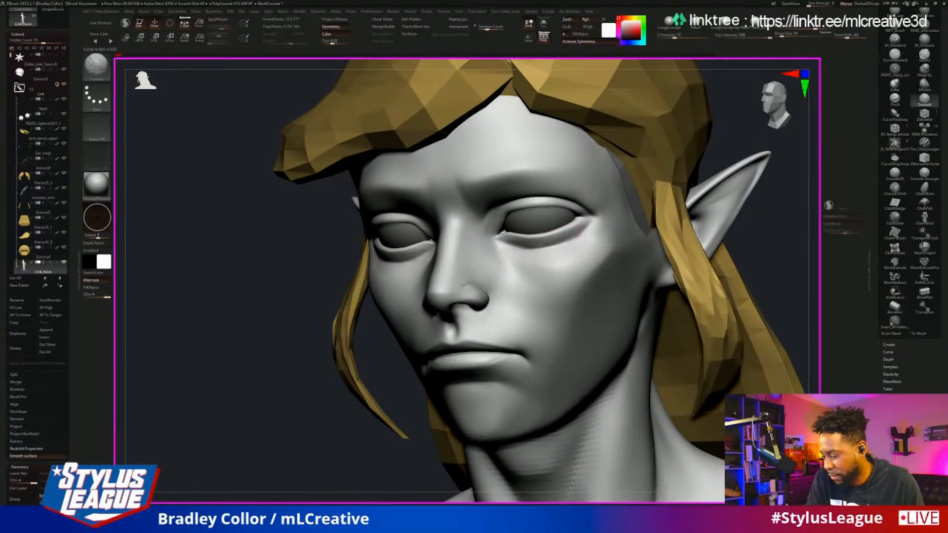
{"action": "left_click_drag", "start_coordinate": [785, 258], "coordinate": [735, 243]}
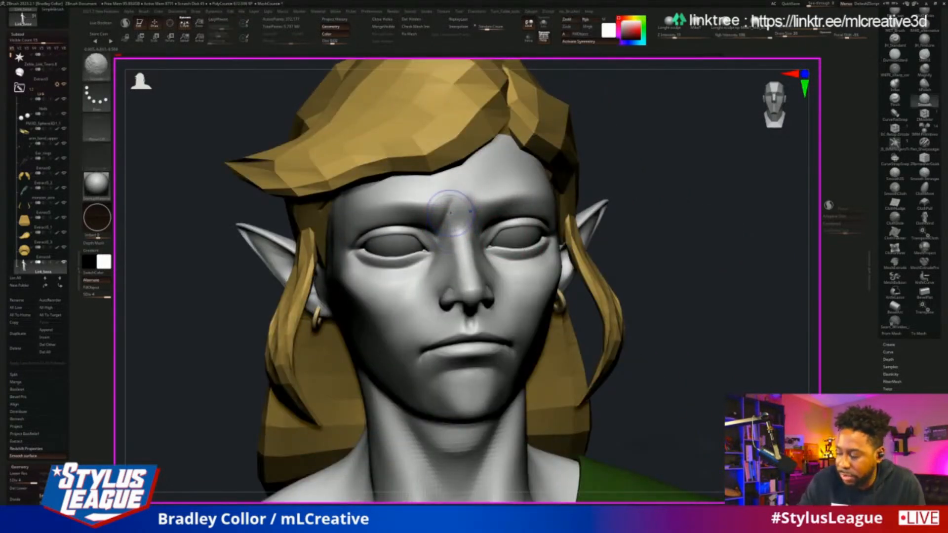
{"action": "left_click_drag", "start_coordinate": [712, 240], "coordinate": [672, 283]}
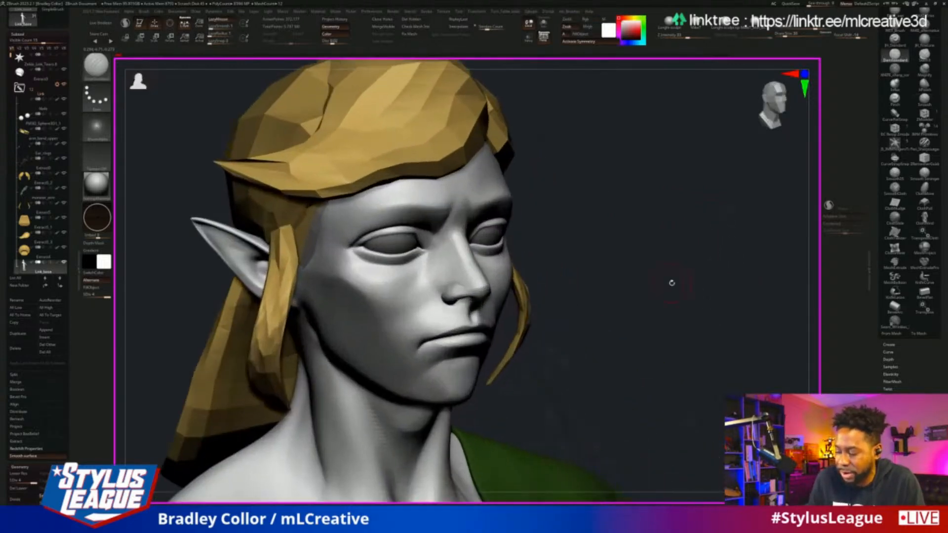
{"action": "mouse_move", "coordinate": [728, 222]}
{"action": "left_mouse_down"}
{"action": "mouse_move", "coordinate": [690, 229]}
{"action": "mouse_move", "coordinate": [736, 248]}
{"action": "mouse_move", "coordinate": [701, 214]}
{"action": "mouse_move", "coordinate": [677, 214]}
{"action": "mouse_move", "coordinate": [705, 237]}
{"action": "mouse_move", "coordinate": [705, 264]}
{"action": "mouse_move", "coordinate": [691, 199]}
{"action": "mouse_move", "coordinate": [690, 253]}
{"action": "left_mouse_up"}
{"action": "left_click_drag", "start_coordinate": [791, 284], "coordinate": [692, 340]}
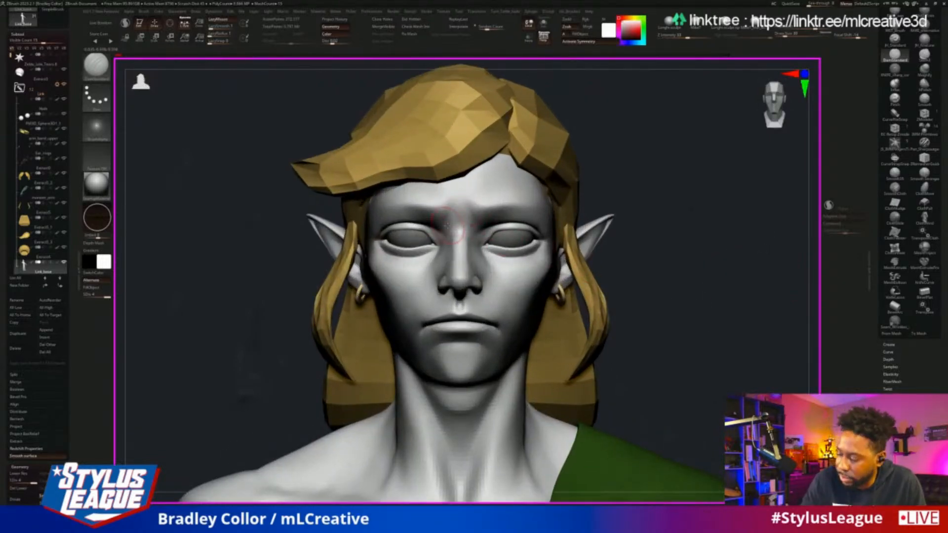
{"action": "left_click_drag", "start_coordinate": [710, 249], "coordinate": [695, 316]}
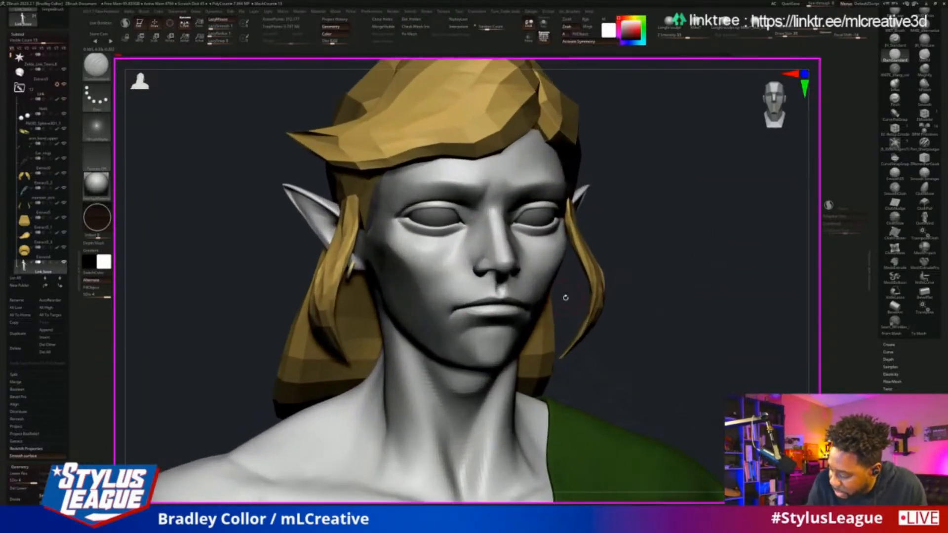
{"action": "left_click_drag", "start_coordinate": [771, 197], "coordinate": [696, 187]}
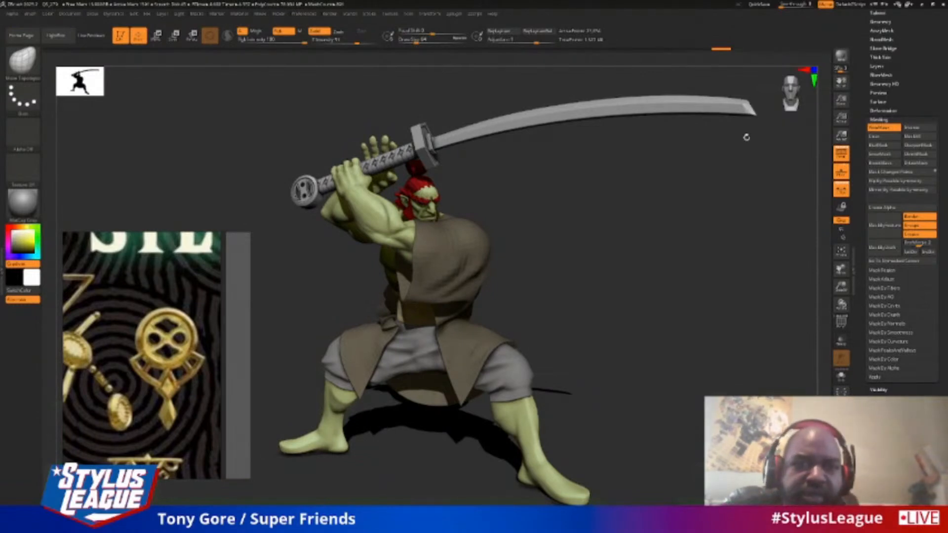
Switch from the swordsman to the separate katana model and isolate its sword subtool with Solo.
{"action": "left_click_drag", "start_coordinate": [885, 95], "coordinate": [920, 146]}
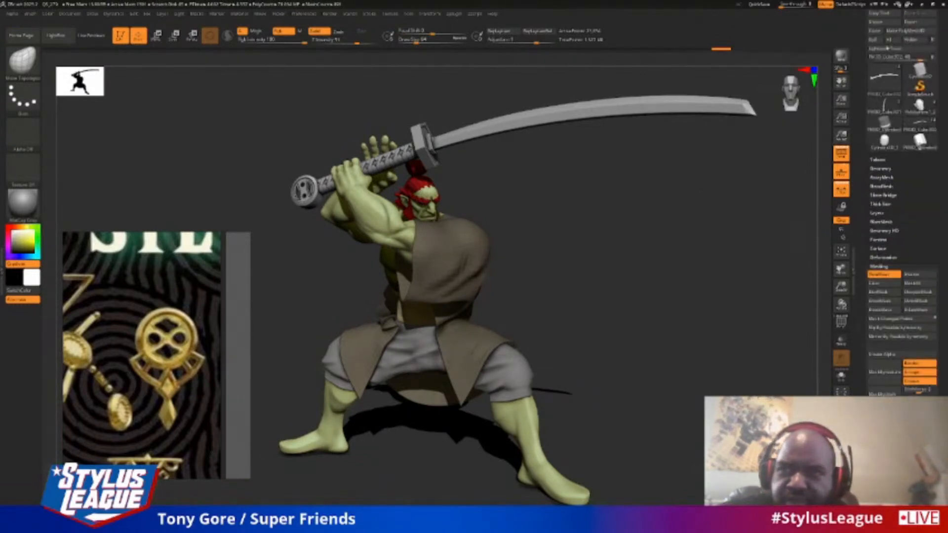
{"action": "left_click", "coordinate": [882, 159]}
{"action": "mouse_move", "coordinate": [923, 83]}
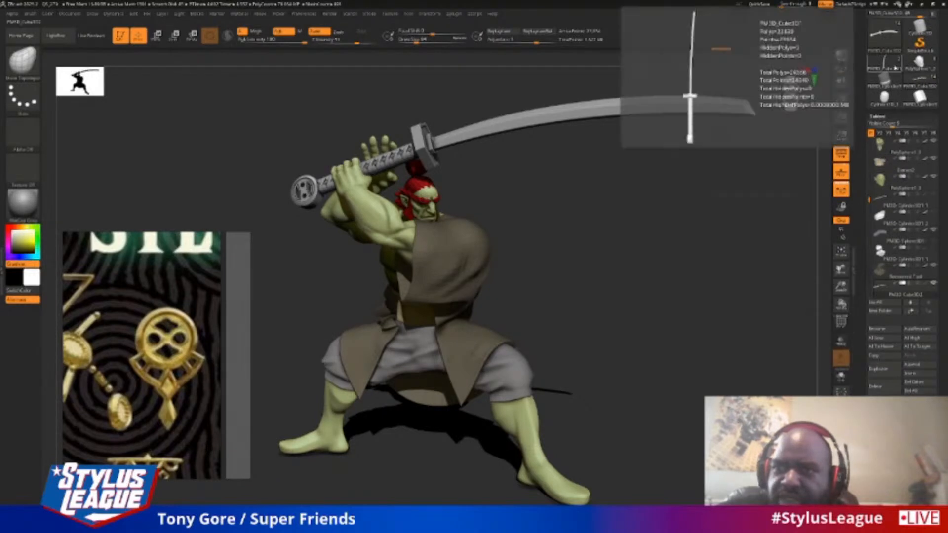
{"action": "left_click", "coordinate": [893, 67]}
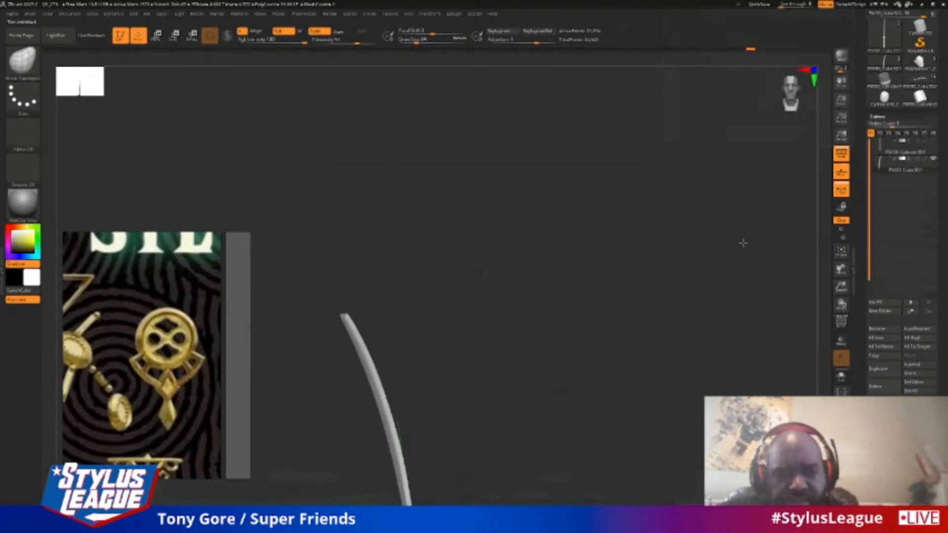
{"action": "left_click_drag", "start_coordinate": [746, 250], "coordinate": [731, 230], "text": "shift"}
{"action": "key", "text": "f"}
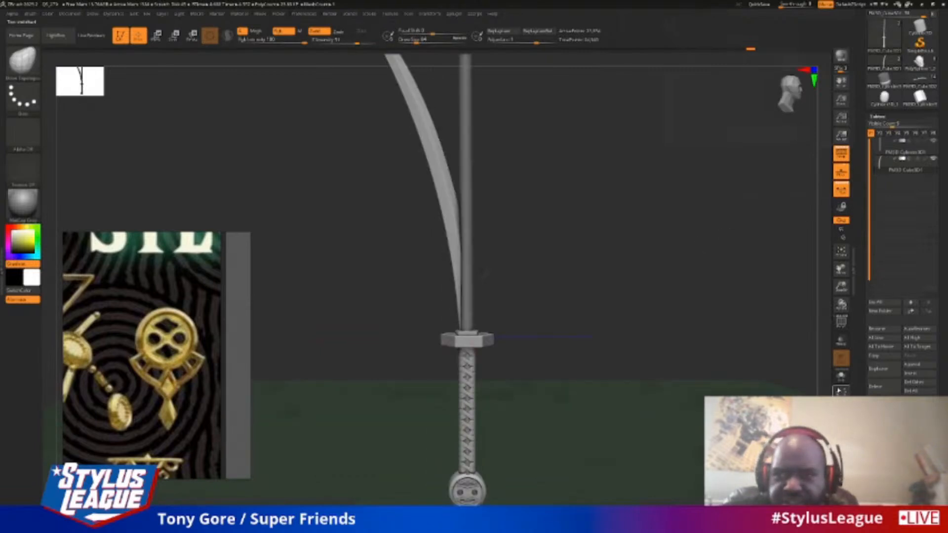
{"action": "left_click", "coordinate": [842, 377]}
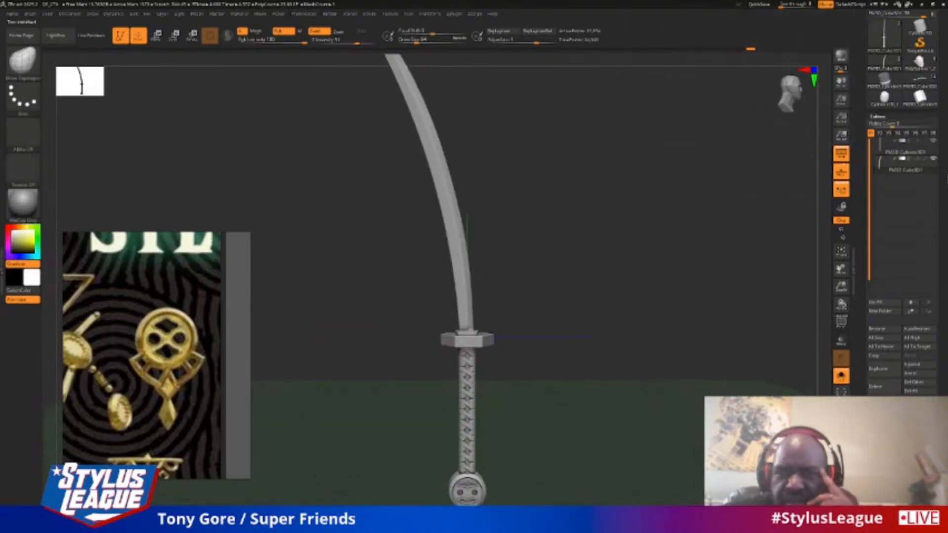
Select the katana model's cylinder subtool and its sword subtool in turn to examine each piece.
{"action": "left_click", "coordinate": [879, 147]}
{"action": "left_click_drag", "start_coordinate": [728, 222], "coordinate": [756, 217]}
{"action": "left_click", "coordinate": [880, 170]}
{"action": "left_click_drag", "start_coordinate": [665, 306], "coordinate": [690, 170]}
Return to the swordsman model and turn off Solo to show the full figure with its sword.
{"action": "left_click", "coordinate": [918, 81]}
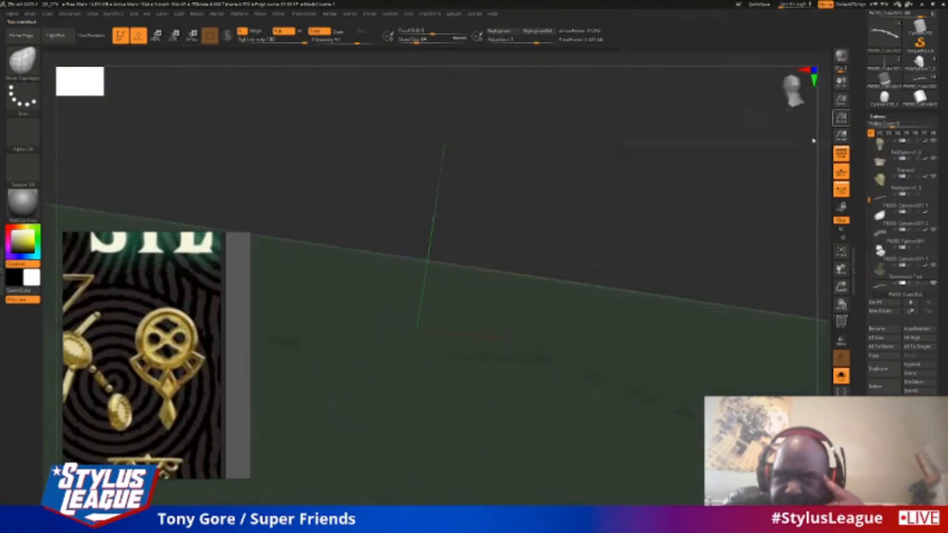
{"action": "left_click_drag", "start_coordinate": [658, 190], "coordinate": [655, 211]}
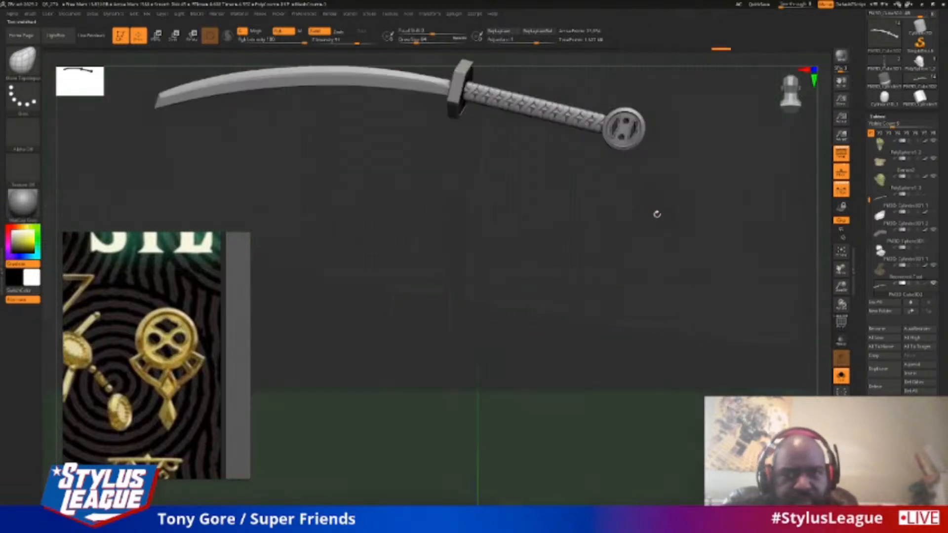
{"action": "left_click", "coordinate": [841, 376]}
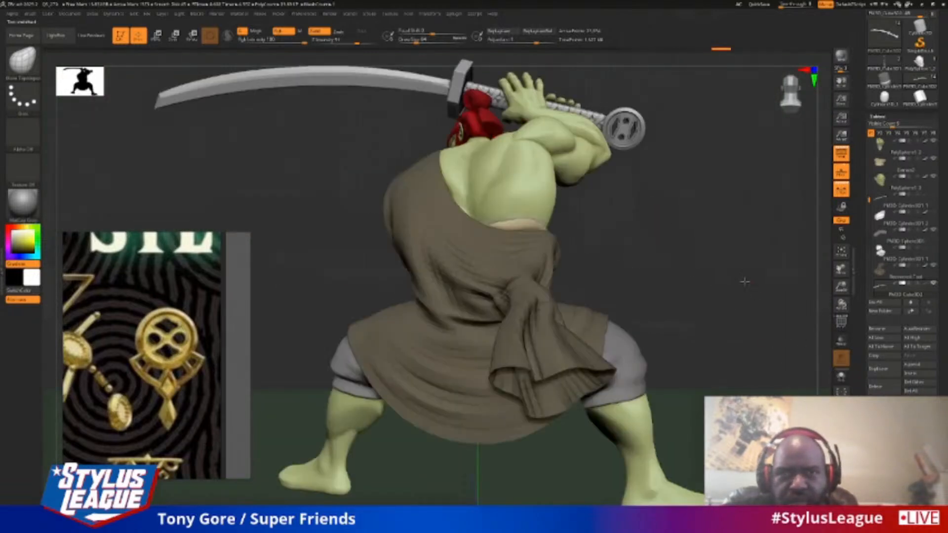
{"action": "left_click_drag", "start_coordinate": [746, 282], "coordinate": [752, 285]}
{"action": "left_click_drag", "start_coordinate": [838, 291], "coordinate": [889, 303]}
{"action": "left_click_drag", "start_coordinate": [707, 237], "coordinate": [698, 238]}
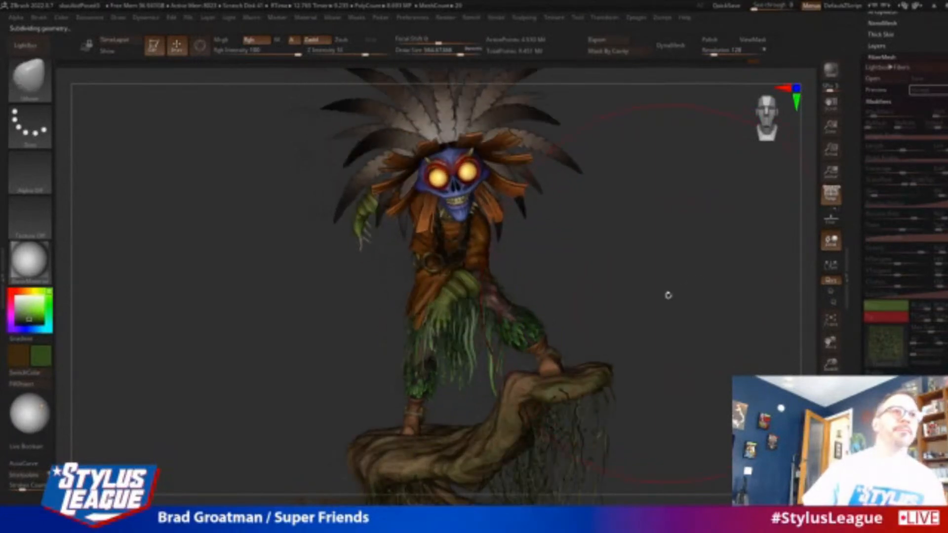
{"action": "left_click_drag", "start_coordinate": [666, 294], "coordinate": [677, 289]}
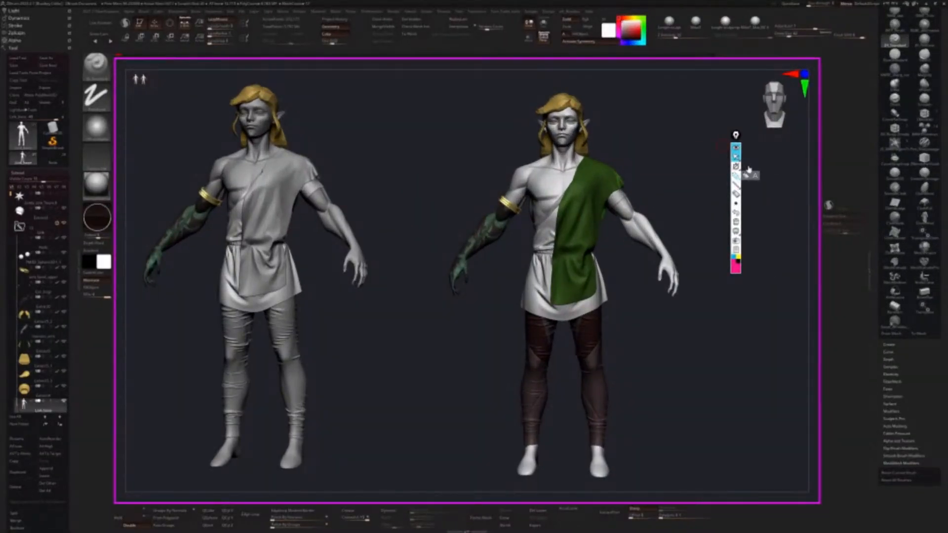
Draw magenta annotation arrows pointing at the trouser knees of both Link figures.
{"action": "left_click", "coordinate": [736, 175]}
{"action": "left_click_drag", "start_coordinate": [323, 312], "coordinate": [296, 348]}
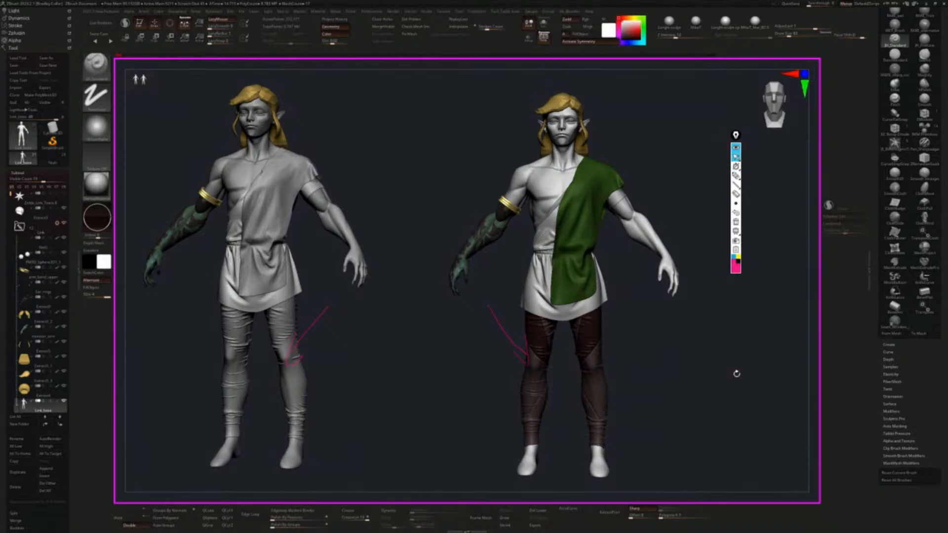
Select Link's trousers subtool and isolate it to examine the folds and seams around the knees.
{"action": "mouse_move", "coordinate": [736, 374]}
{"action": "left_mouse_down"}
{"action": "mouse_move", "coordinate": [709, 375]}
{"action": "mouse_move", "coordinate": [721, 362]}
{"action": "mouse_move", "coordinate": [727, 385]}
{"action": "mouse_move", "coordinate": [711, 326]}
{"action": "left_mouse_up"}
{"action": "key", "text": "ctrl+shift+s"}
{"action": "key", "text": "ctrl+shift+s"}
{"action": "left_click", "coordinate": [627, 341], "text": "alt"}
{"action": "key", "text": "ctrl+shift+s"}
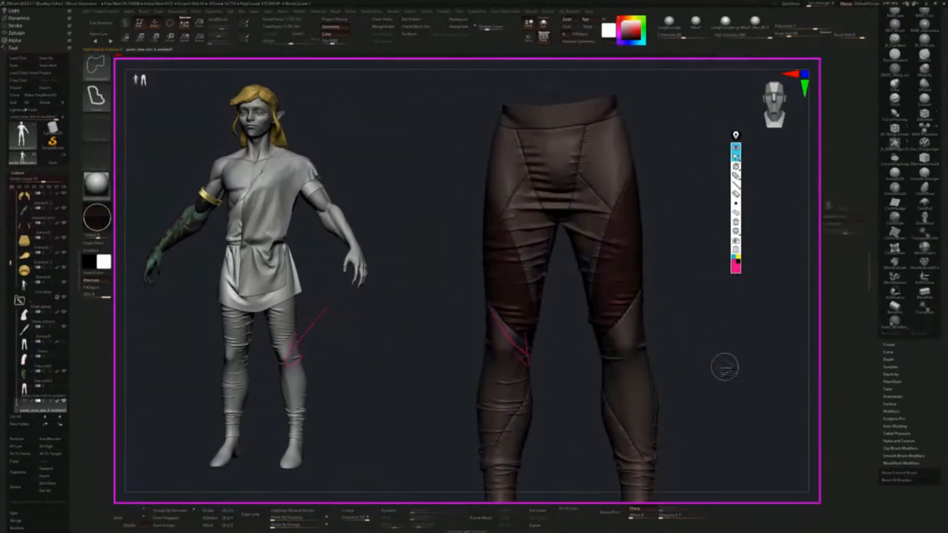
{"action": "left_click_drag", "start_coordinate": [724, 368], "coordinate": [704, 335]}
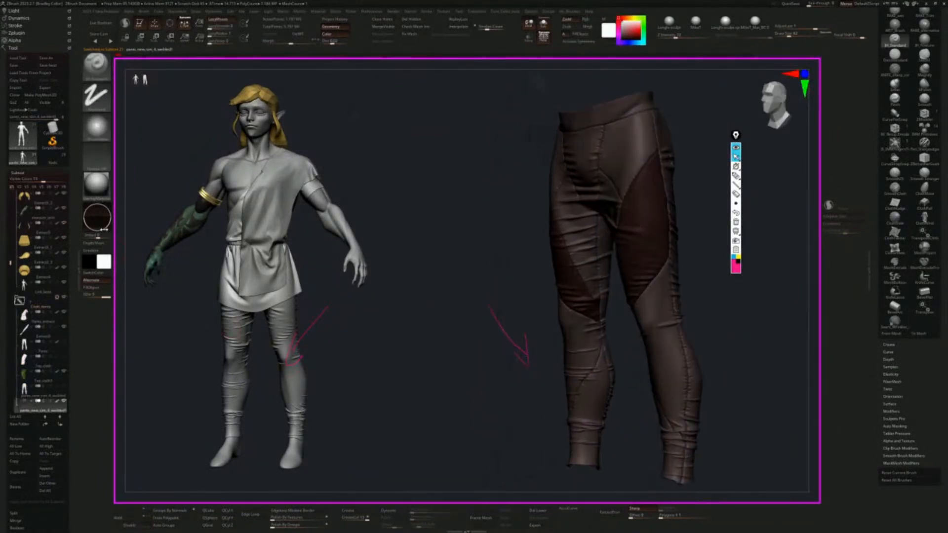
Turn off the painted colour on Link's trousers and bring the rest of the figure back into view.
{"action": "left_click", "coordinate": [59, 401]}
{"action": "mouse_move", "coordinate": [760, 361]}
{"action": "left_mouse_down"}
{"action": "mouse_move", "coordinate": [776, 355]}
{"action": "mouse_move", "coordinate": [761, 389]}
{"action": "mouse_move", "coordinate": [755, 361]}
{"action": "mouse_move", "coordinate": [763, 375]}
{"action": "mouse_move", "coordinate": [785, 372]}
{"action": "mouse_move", "coordinate": [726, 353]}
{"action": "mouse_move", "coordinate": [758, 368]}
{"action": "mouse_move", "coordinate": [828, 359]}
{"action": "mouse_move", "coordinate": [756, 369]}
{"action": "mouse_move", "coordinate": [802, 360]}
{"action": "mouse_move", "coordinate": [741, 343]}
{"action": "mouse_move", "coordinate": [729, 367]}
{"action": "mouse_move", "coordinate": [732, 439]}
{"action": "left_mouse_up"}
{"action": "key", "text": "alt+s"}
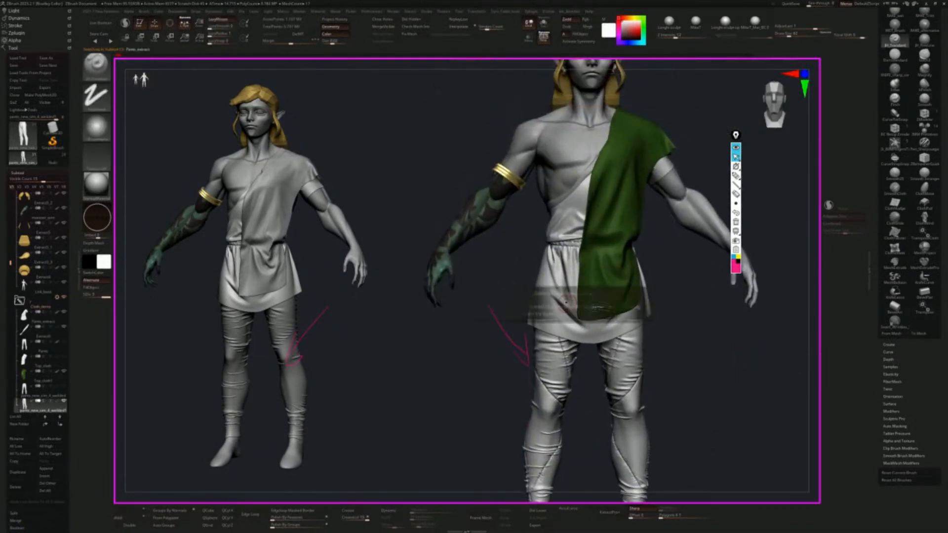
Select Link's green shoulder cloth and display its polygroup colours for inspection.
{"action": "left_click_drag", "start_coordinate": [726, 354], "coordinate": [756, 385], "text": "alt"}
{"action": "left_click", "coordinate": [612, 323], "text": "alt"}
{"action": "key", "text": "space"}
{"action": "left_click", "coordinate": [762, 449]}
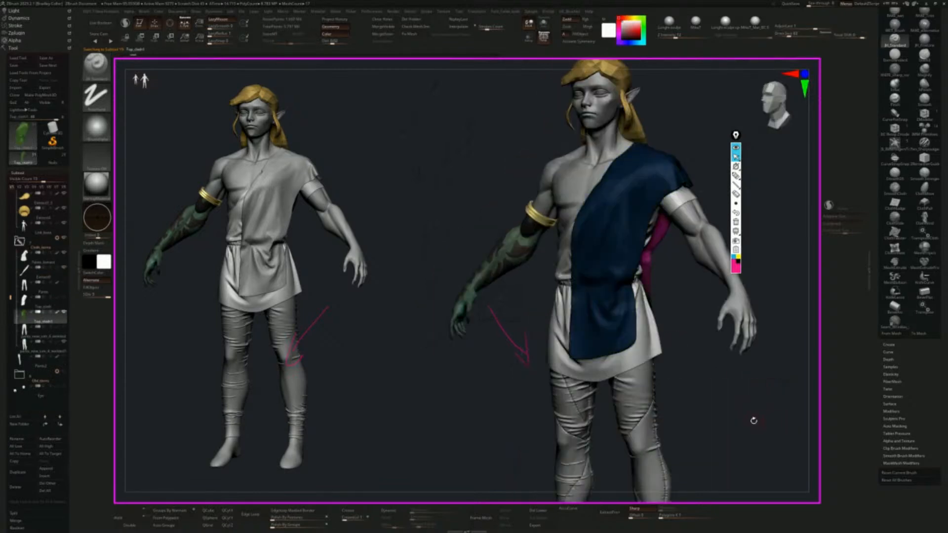
{"action": "left_click_drag", "start_coordinate": [753, 419], "coordinate": [650, 286]}
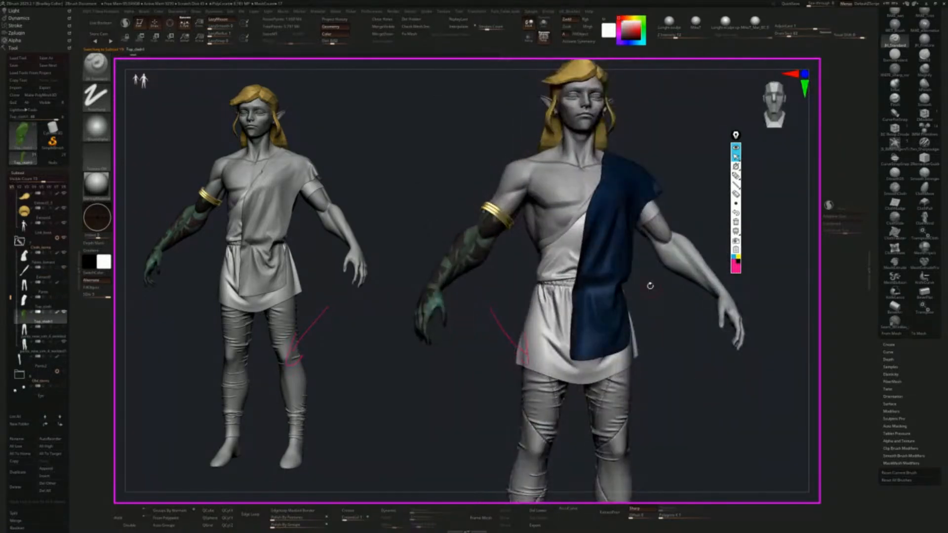
Turn off the polygroup display on the shoulder cloth and select Link's base body subtool.
{"action": "left_click_drag", "start_coordinate": [705, 394], "coordinate": [689, 473]}
{"action": "key", "text": "space"}
{"action": "left_click", "coordinate": [734, 488]}
{"action": "left_click_drag", "start_coordinate": [660, 203], "coordinate": [642, 269]}
{"action": "left_click", "coordinate": [612, 276], "text": "alt"}
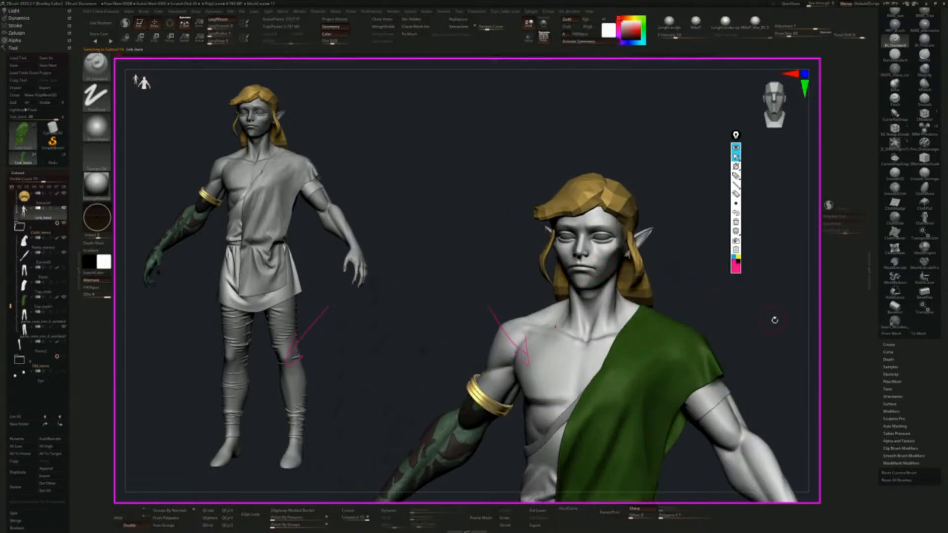
Select Link's trousers subtool and turn its painted colour back on.
{"action": "left_click_drag", "start_coordinate": [796, 319], "coordinate": [766, 283]}
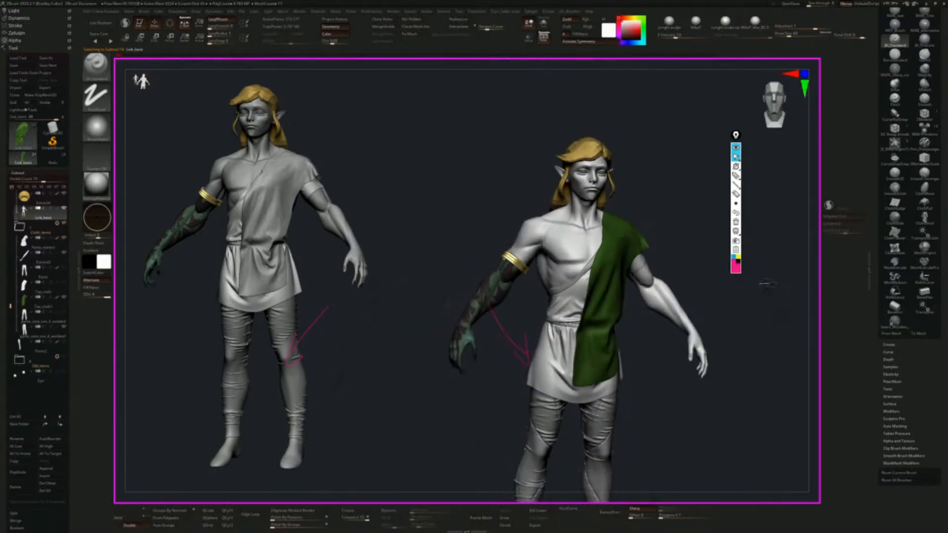
{"action": "left_click_drag", "start_coordinate": [770, 354], "coordinate": [731, 341]}
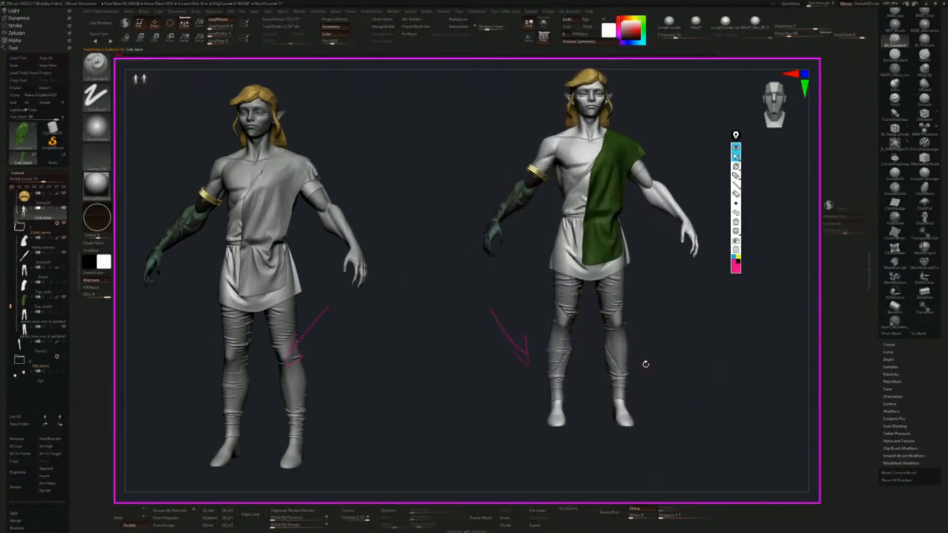
{"action": "left_click", "coordinate": [620, 348], "text": "alt"}
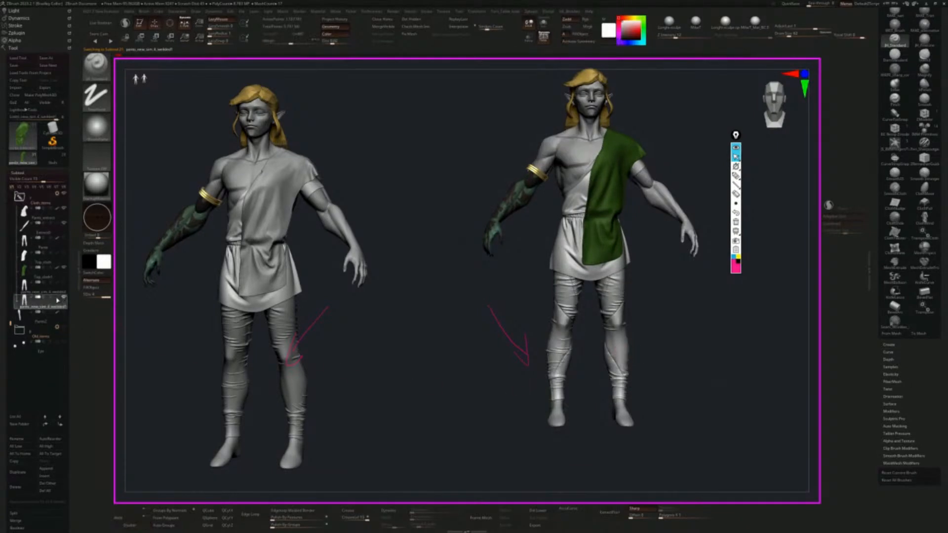
{"action": "left_click", "coordinate": [57, 299]}
Select Link's base body subtool and examine the head and shoulders from the front and side.
{"action": "left_click_drag", "start_coordinate": [737, 363], "coordinate": [700, 451], "text": "alt"}
{"action": "left_click_drag", "start_coordinate": [654, 358], "coordinate": [668, 464], "text": "alt"}
{"action": "left_click_drag", "start_coordinate": [664, 172], "coordinate": [681, 353], "text": "alt"}
{"action": "left_click_drag", "start_coordinate": [657, 211], "coordinate": [680, 278], "text": "alt"}
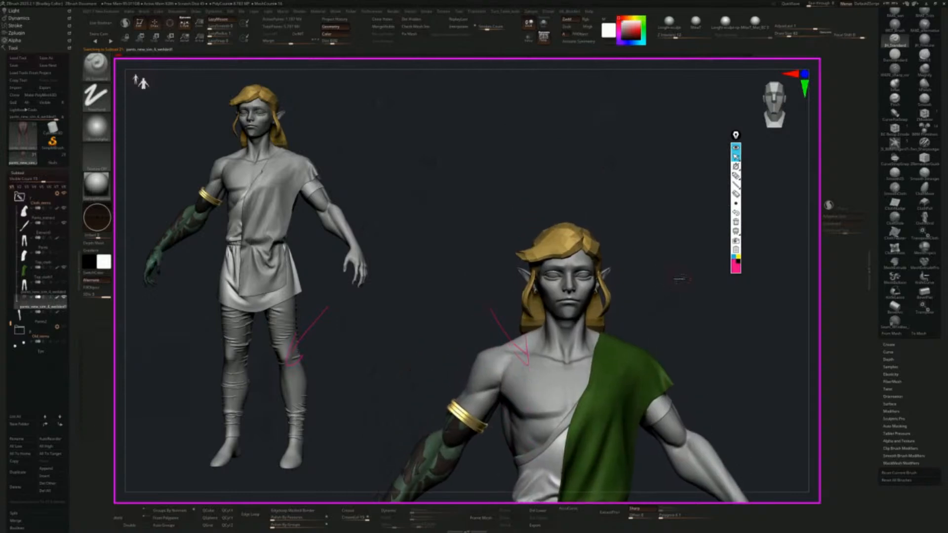
{"action": "left_click_drag", "start_coordinate": [750, 279], "coordinate": [672, 407]}
{"action": "left_click", "coordinate": [577, 261], "text": "alt"}
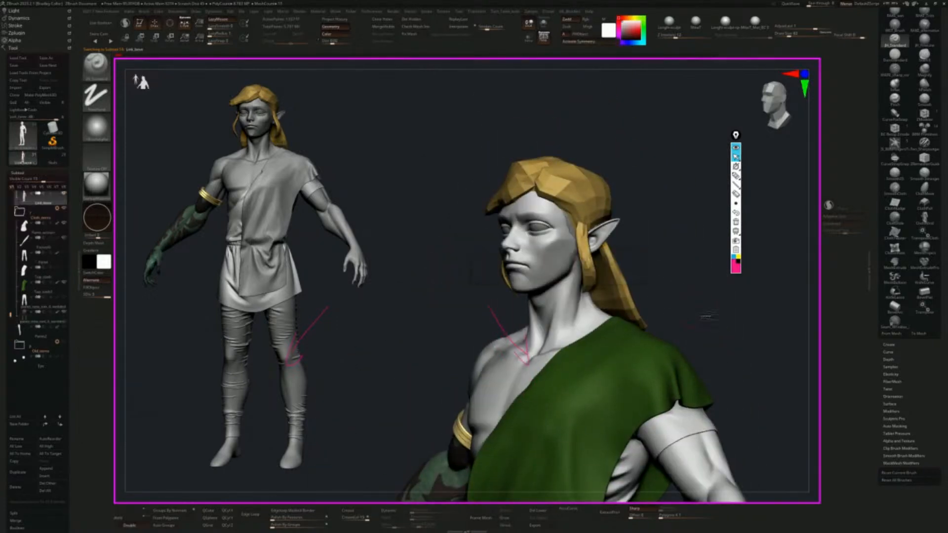
{"action": "mouse_move", "coordinate": [704, 313]}
{"action": "left_mouse_down"}
{"action": "mouse_move", "coordinate": [753, 324]}
{"action": "mouse_move", "coordinate": [688, 302]}
{"action": "mouse_move", "coordinate": [699, 311]}
{"action": "left_mouse_up"}
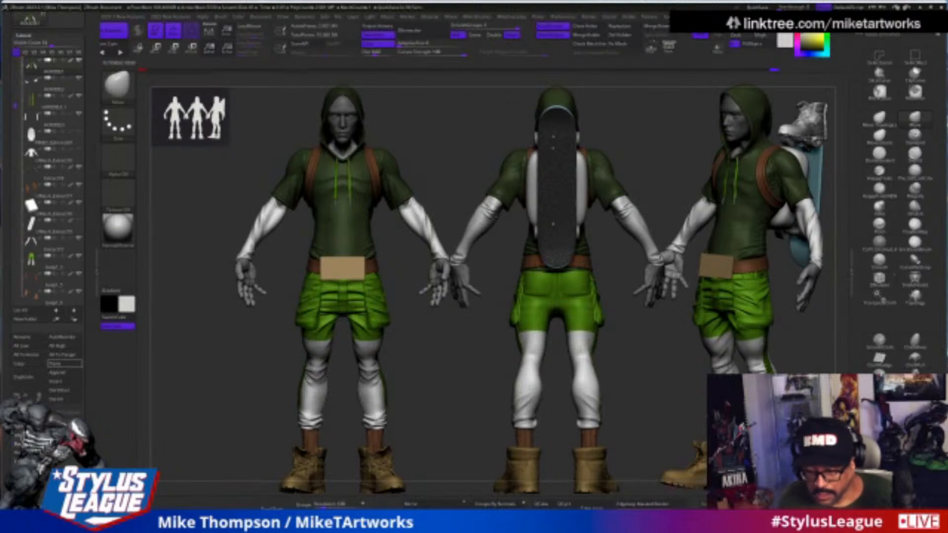
Turn off polypaint on all subtools of the hooded skateboarder and clear the duplicate figures from the canvas.
{"action": "left_click_drag", "start_coordinate": [659, 412], "coordinate": [679, 424]}
{"action": "left_click", "coordinate": [71, 161]}
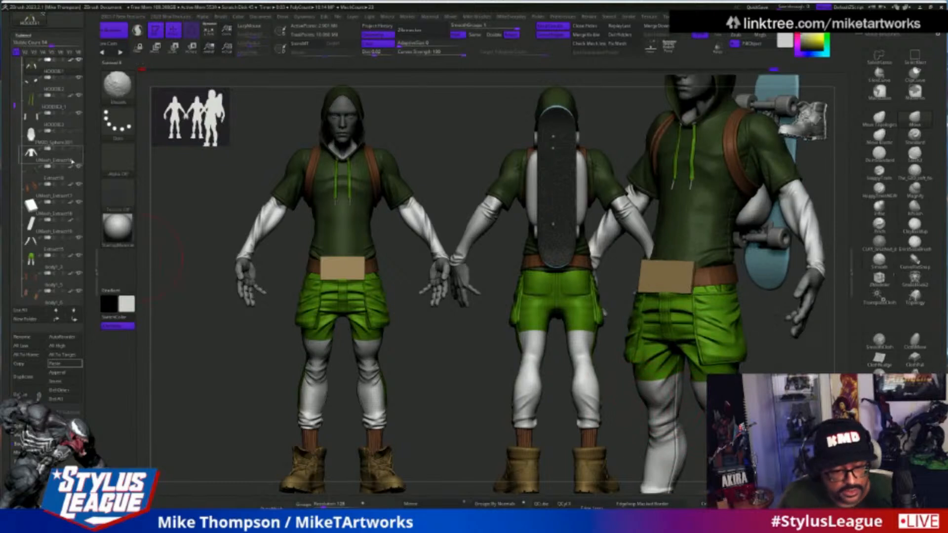
{"action": "left_click", "coordinate": [72, 168], "text": "shift"}
{"action": "left_click_drag", "start_coordinate": [748, 313], "coordinate": [755, 364], "text": "alt"}
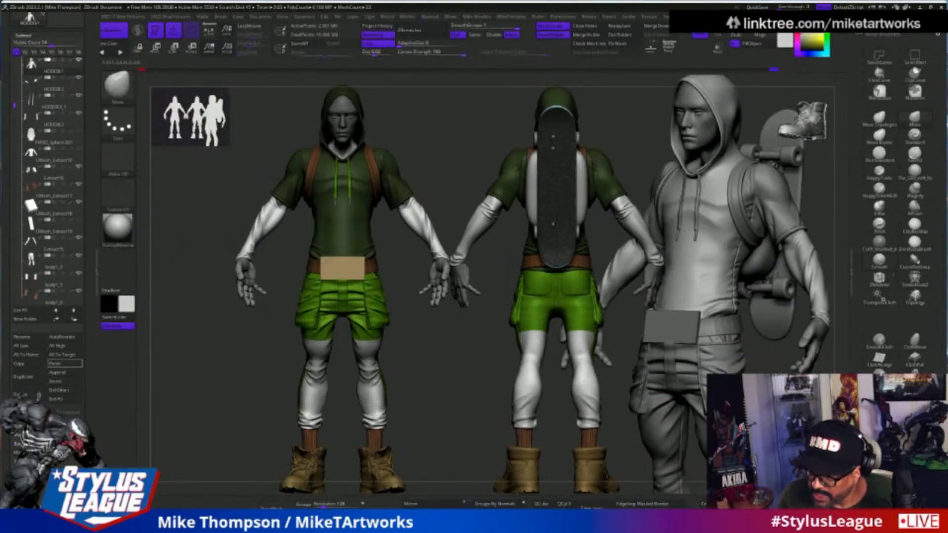
{"action": "key", "text": "ctrl+n"}
{"action": "left_click_drag", "start_coordinate": [487, 358], "coordinate": [195, 379], "text": "alt"}
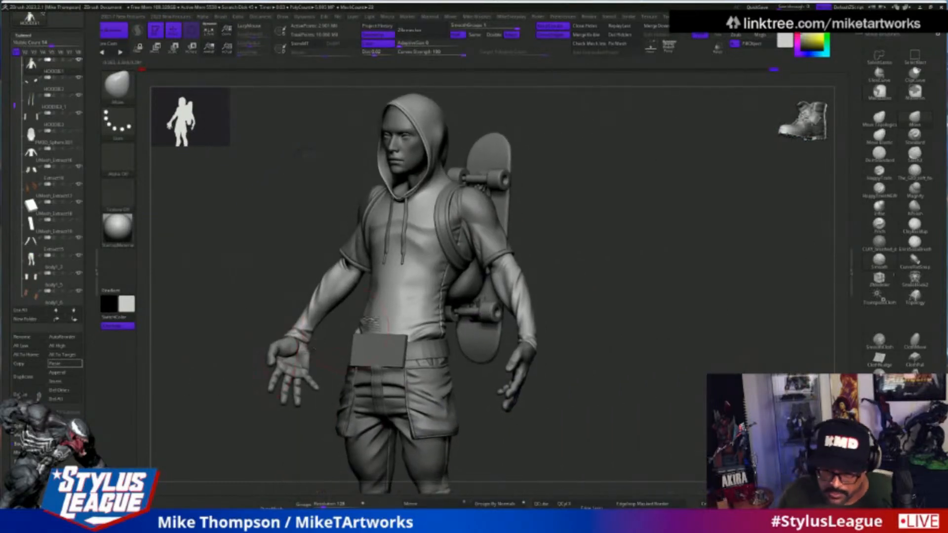
Examine the uncoloured hooded figure, backpack and skateboard from the side, back and front.
{"action": "left_click_drag", "start_coordinate": [620, 298], "coordinate": [591, 337]}
{"action": "left_click_drag", "start_coordinate": [550, 297], "coordinate": [539, 301]}
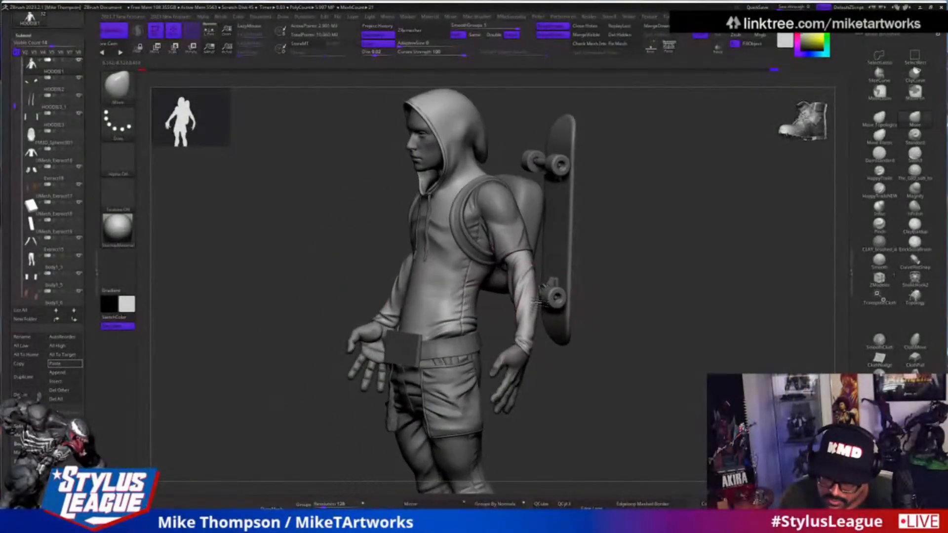
{"action": "mouse_move", "coordinate": [590, 321]}
{"action": "left_mouse_down"}
{"action": "mouse_move", "coordinate": [318, 349]}
{"action": "mouse_move", "coordinate": [538, 323]}
{"action": "left_mouse_up"}
{"action": "left_click_drag", "start_coordinate": [660, 341], "coordinate": [482, 347]}
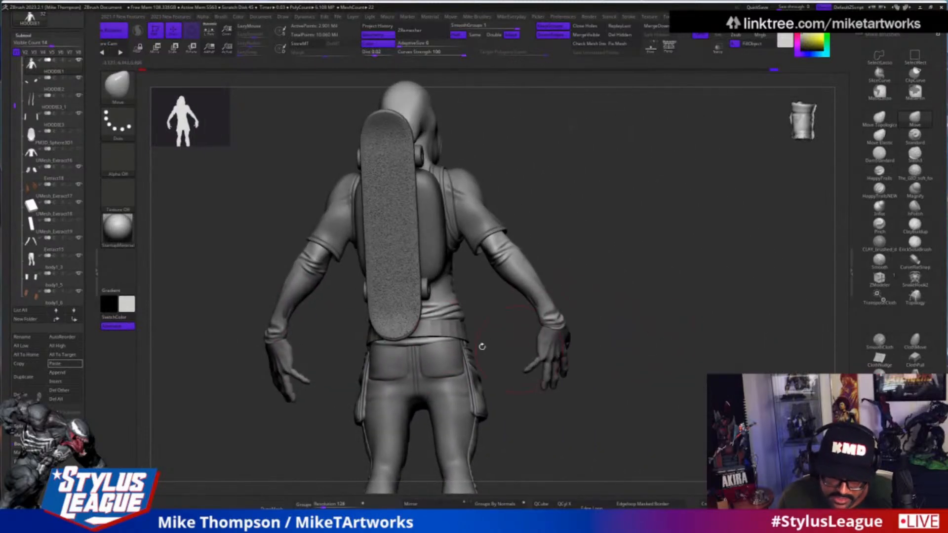
{"action": "left_click_drag", "start_coordinate": [599, 327], "coordinate": [474, 341]}
{"action": "left_click_drag", "start_coordinate": [474, 341], "coordinate": [689, 326], "text": "alt"}
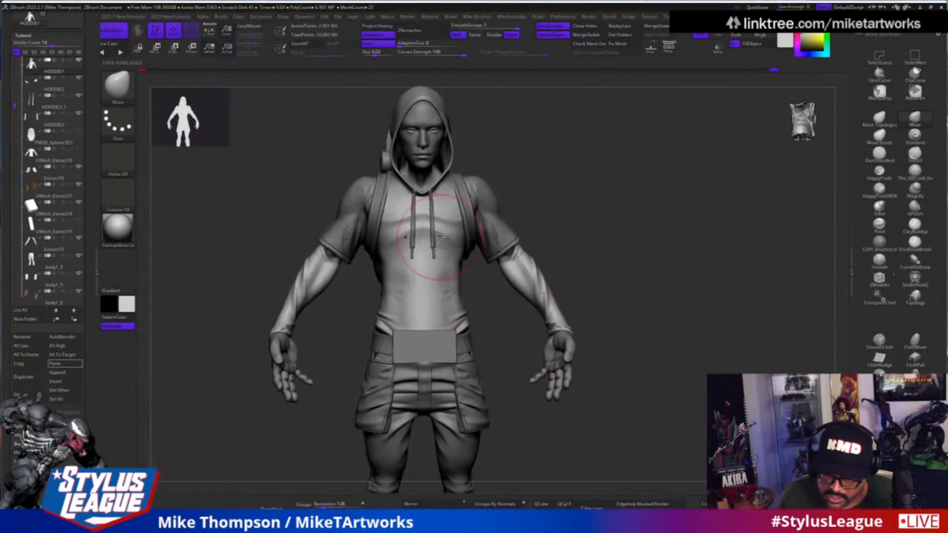
Select the hoodie's drawstrings subtool and turn polypaint back on for all subtools.
{"action": "left_click", "coordinate": [427, 255], "text": "alt"}
{"action": "mouse_move", "coordinate": [662, 261]}
{"action": "left_mouse_down"}
{"action": "mouse_move", "coordinate": [679, 273]}
{"action": "mouse_move", "coordinate": [687, 303]}
{"action": "left_mouse_up"}
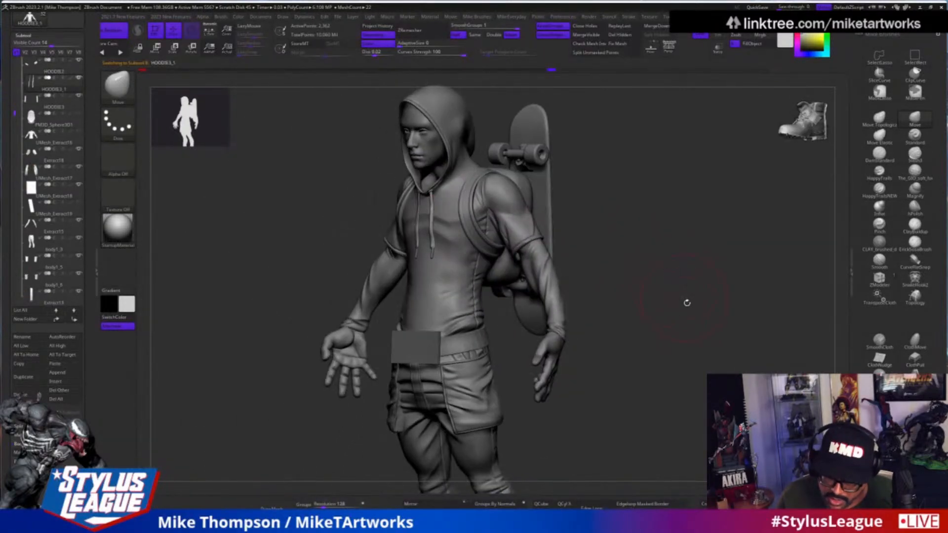
{"action": "left_click", "coordinate": [70, 149], "text": "shift"}
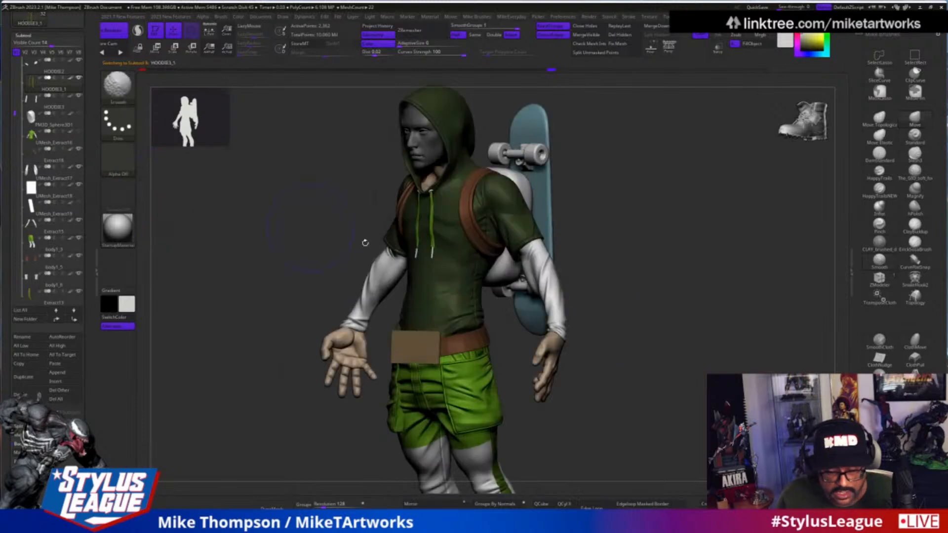
Examine the coloured hooded skateboarder at full length from the front and side.
{"action": "left_click_drag", "start_coordinate": [653, 377], "coordinate": [607, 381], "text": "alt"}
{"action": "key", "text": "space"}
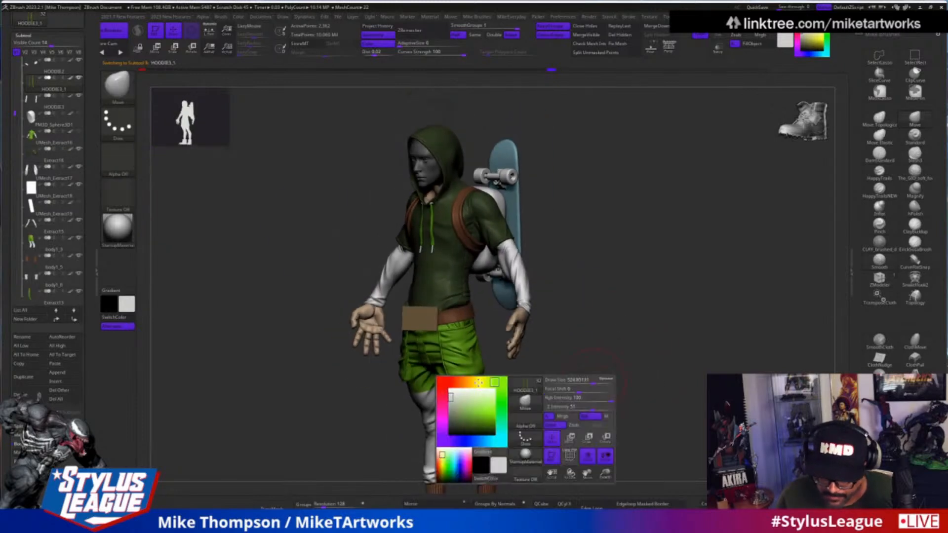
{"action": "mouse_move", "coordinate": [661, 370]}
{"action": "left_mouse_down"}
{"action": "mouse_move", "coordinate": [652, 398]}
{"action": "mouse_move", "coordinate": [668, 383]}
{"action": "mouse_move", "coordinate": [636, 382]}
{"action": "mouse_move", "coordinate": [666, 387]}
{"action": "left_mouse_up"}
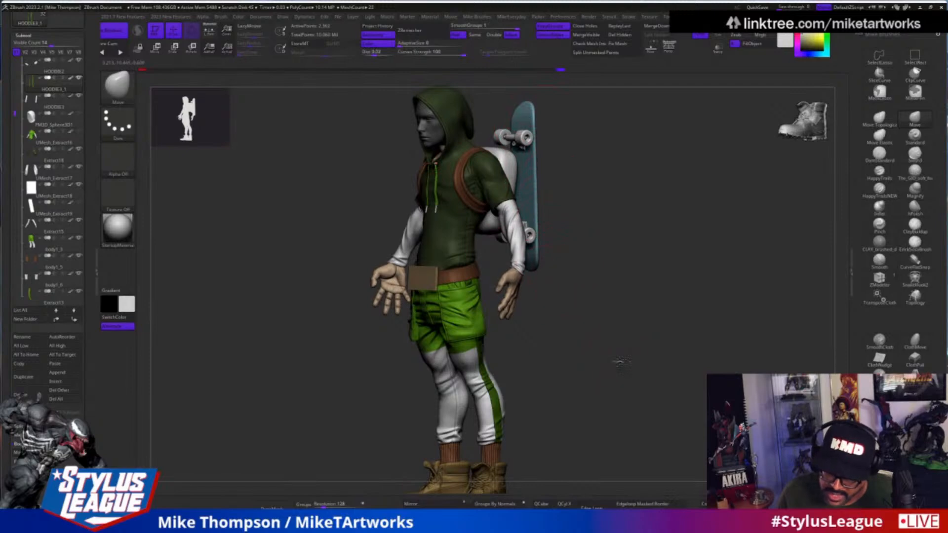
{"action": "left_click_drag", "start_coordinate": [621, 362], "coordinate": [530, 382]}
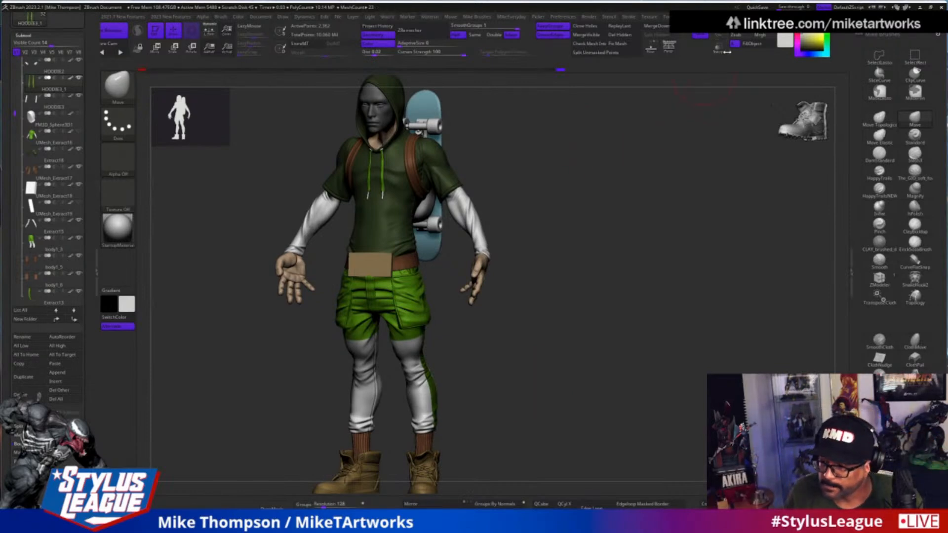
{"action": "left_click_drag", "start_coordinate": [658, 144], "coordinate": [654, 265]}
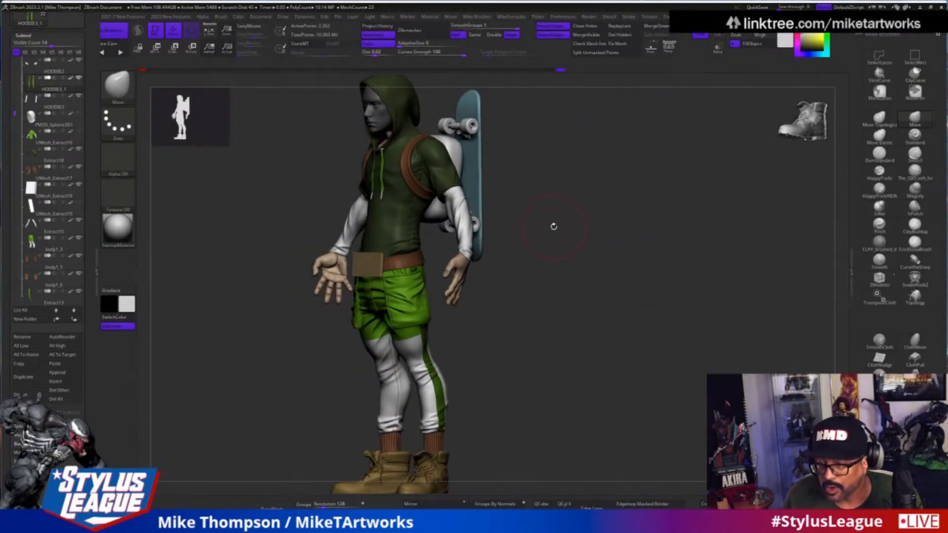
{"action": "left_click_drag", "start_coordinate": [559, 297], "coordinate": [560, 296]}
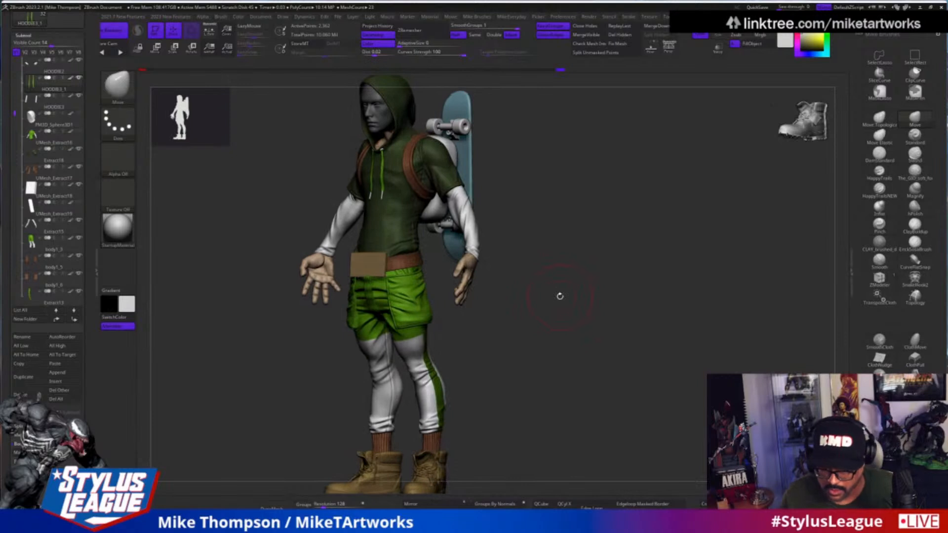
Select the male base body subtool, sample the skin tone from the hand and fill the grey head with it.
{"action": "left_click", "coordinate": [379, 121], "text": "alt"}
{"action": "key", "text": "space"}
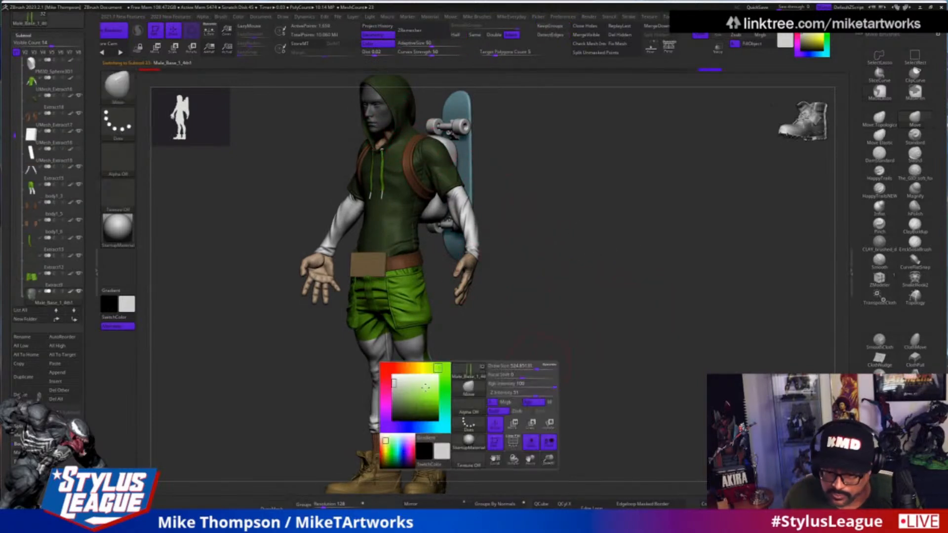
{"action": "left_click_drag", "start_coordinate": [395, 388], "coordinate": [323, 280]}
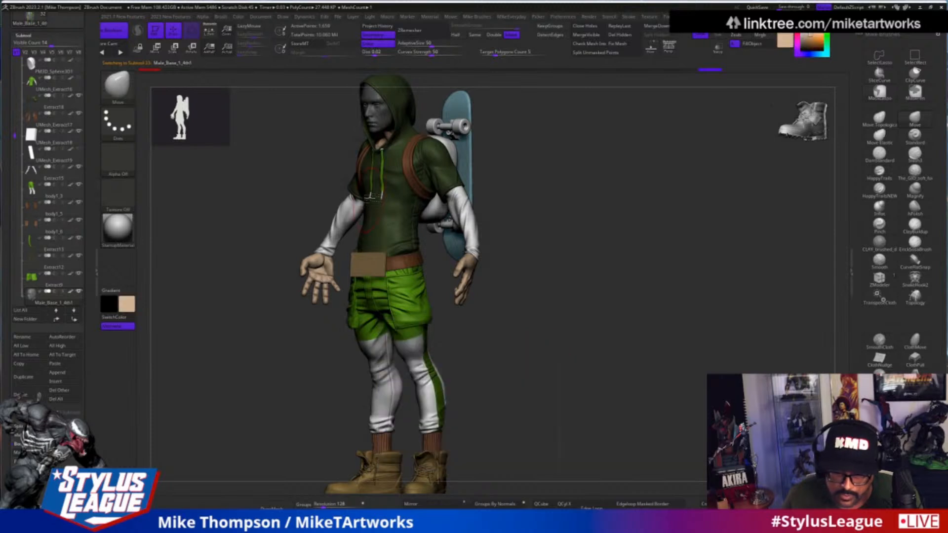
{"action": "left_click", "coordinate": [239, 17]}
Examine the coloured skateboarder's face, backpack and skateboard from the side, rear and three-quarter front.
{"action": "left_click_drag", "start_coordinate": [543, 352], "coordinate": [603, 394]}
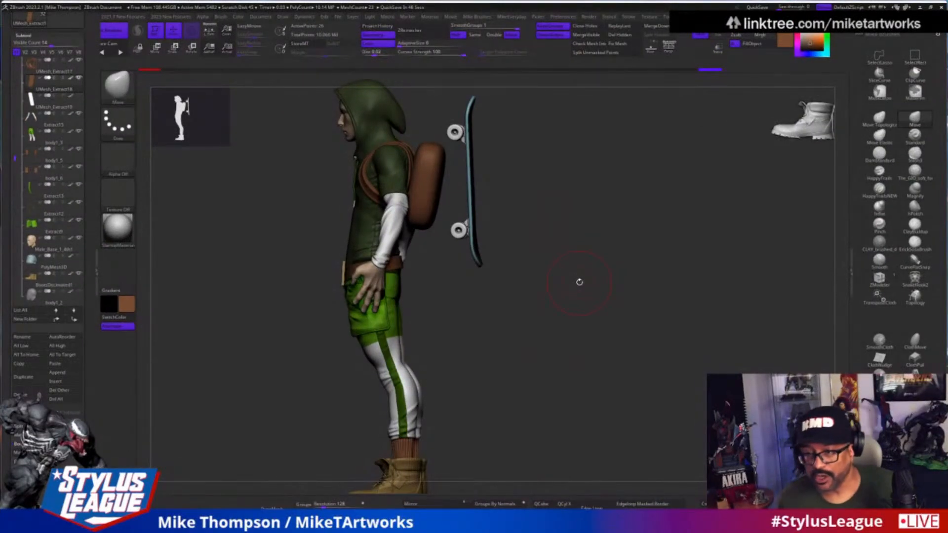
{"action": "left_click_drag", "start_coordinate": [898, 318], "coordinate": [898, 276]}
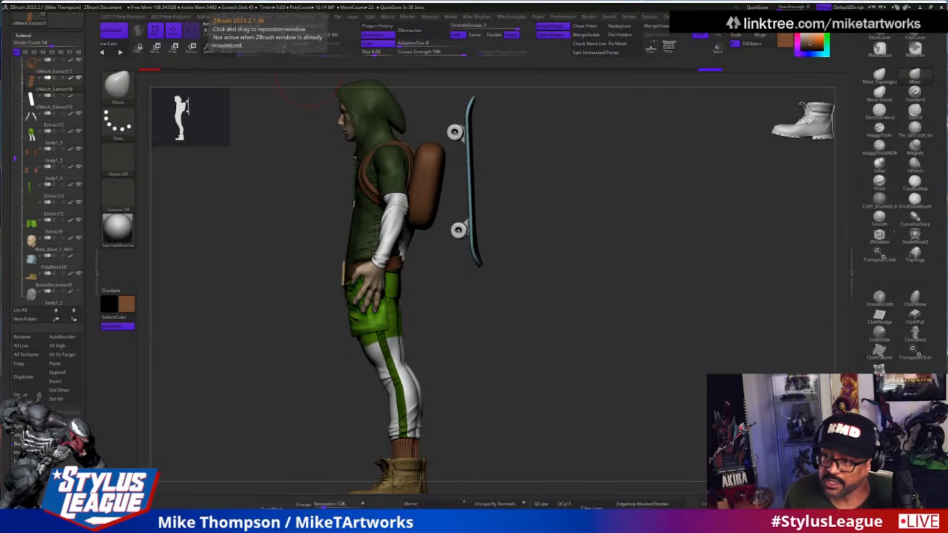
{"action": "left_click_drag", "start_coordinate": [566, 314], "coordinate": [515, 313]}
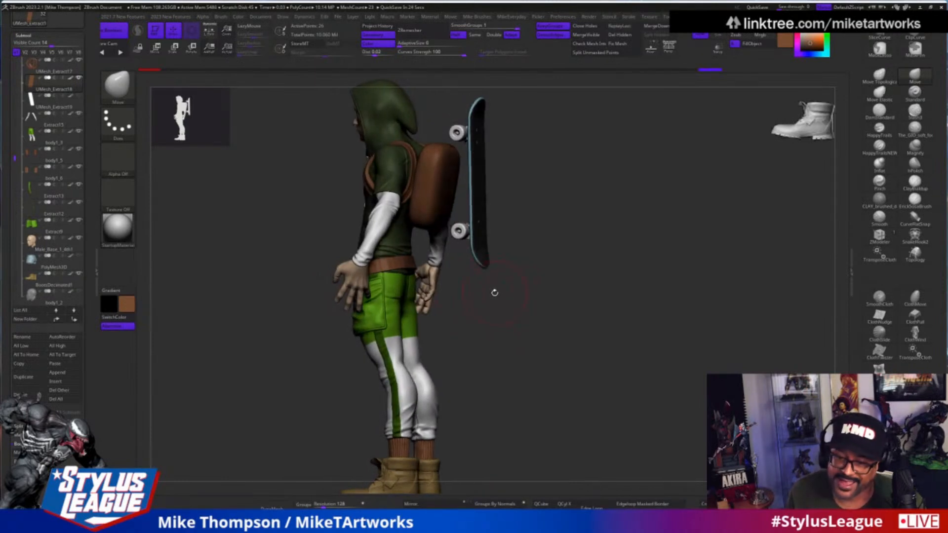
{"action": "mouse_move", "coordinate": [553, 289]}
{"action": "left_mouse_down"}
{"action": "mouse_move", "coordinate": [543, 291]}
{"action": "mouse_move", "coordinate": [563, 292]}
{"action": "mouse_move", "coordinate": [549, 278]}
{"action": "left_mouse_up"}
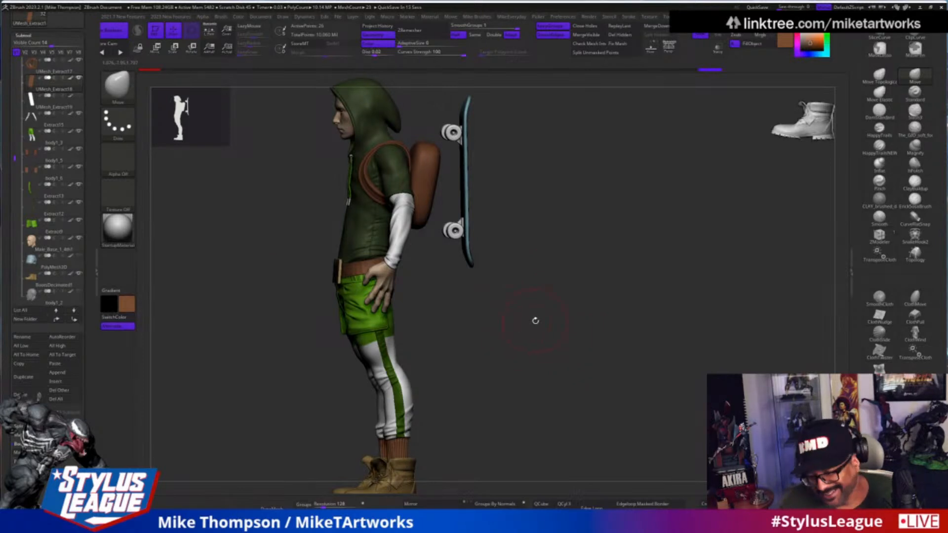
{"action": "mouse_move", "coordinate": [533, 321]}
{"action": "left_mouse_down"}
{"action": "mouse_move", "coordinate": [543, 320]}
{"action": "mouse_move", "coordinate": [534, 320]}
{"action": "left_mouse_up"}
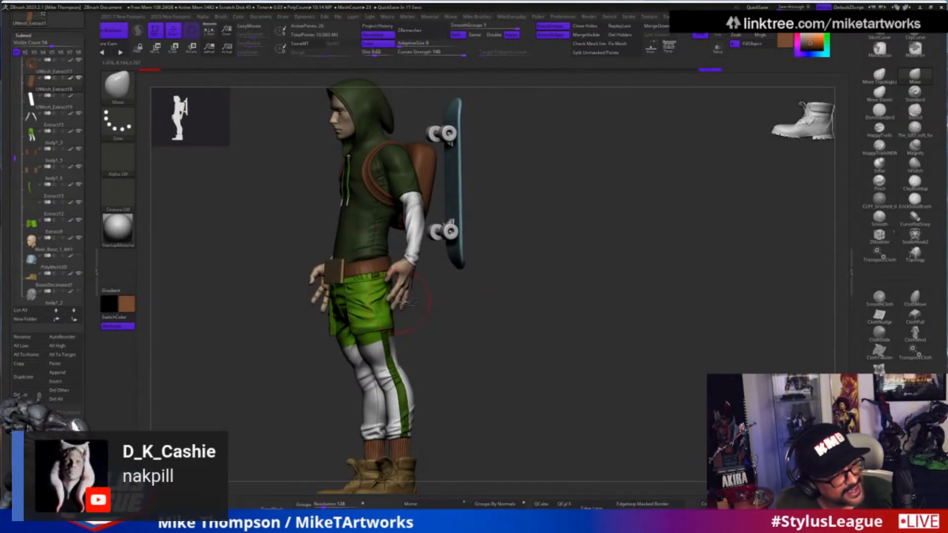
{"action": "left_click_drag", "start_coordinate": [526, 264], "coordinate": [518, 261]}
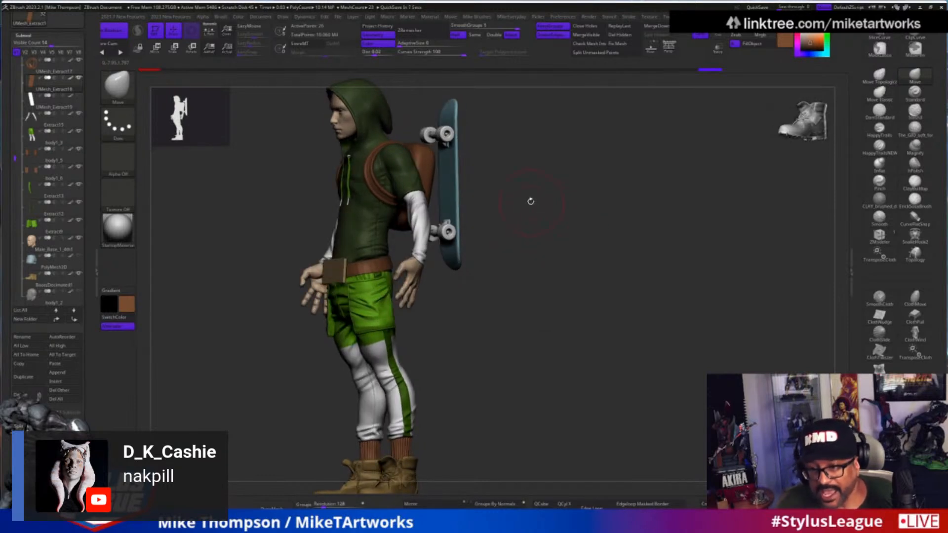
{"action": "left_click_drag", "start_coordinate": [527, 217], "coordinate": [526, 246]}
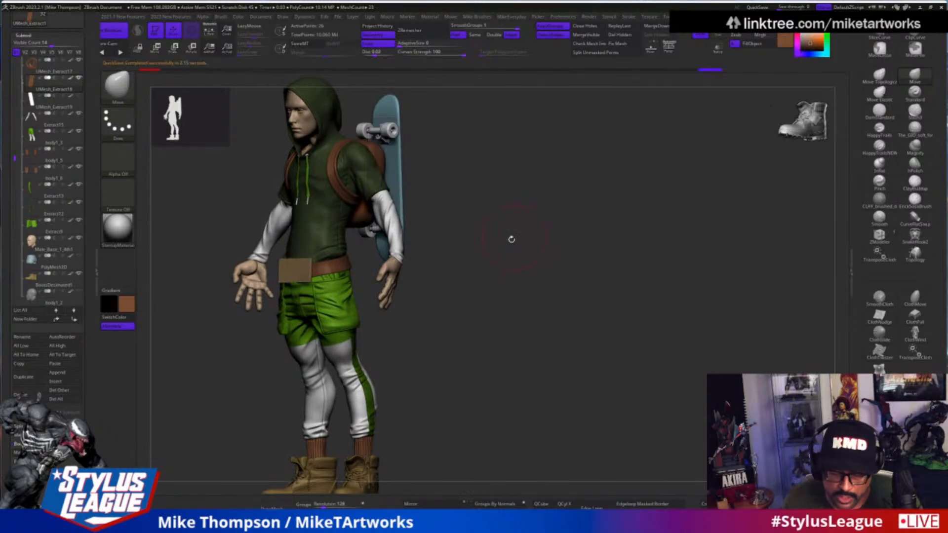
{"action": "left_click_drag", "start_coordinate": [511, 239], "coordinate": [516, 252]}
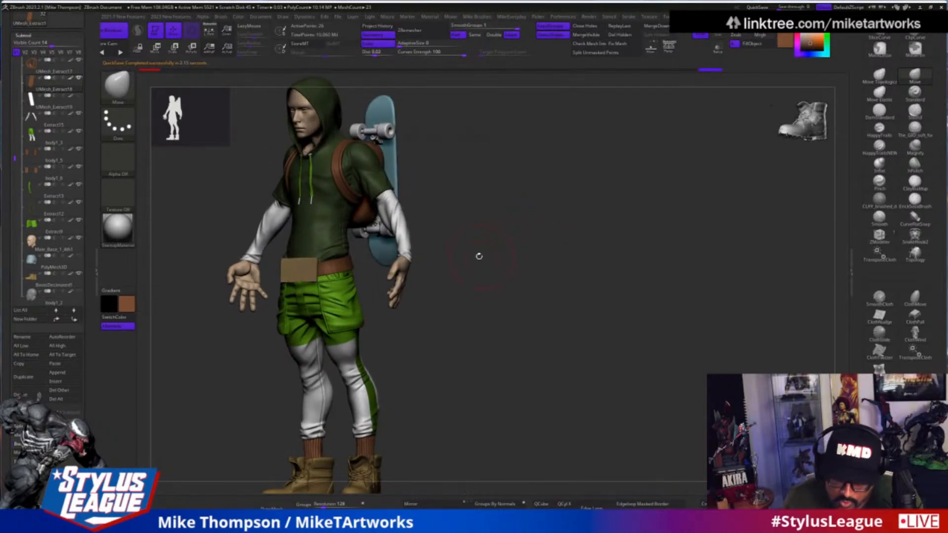